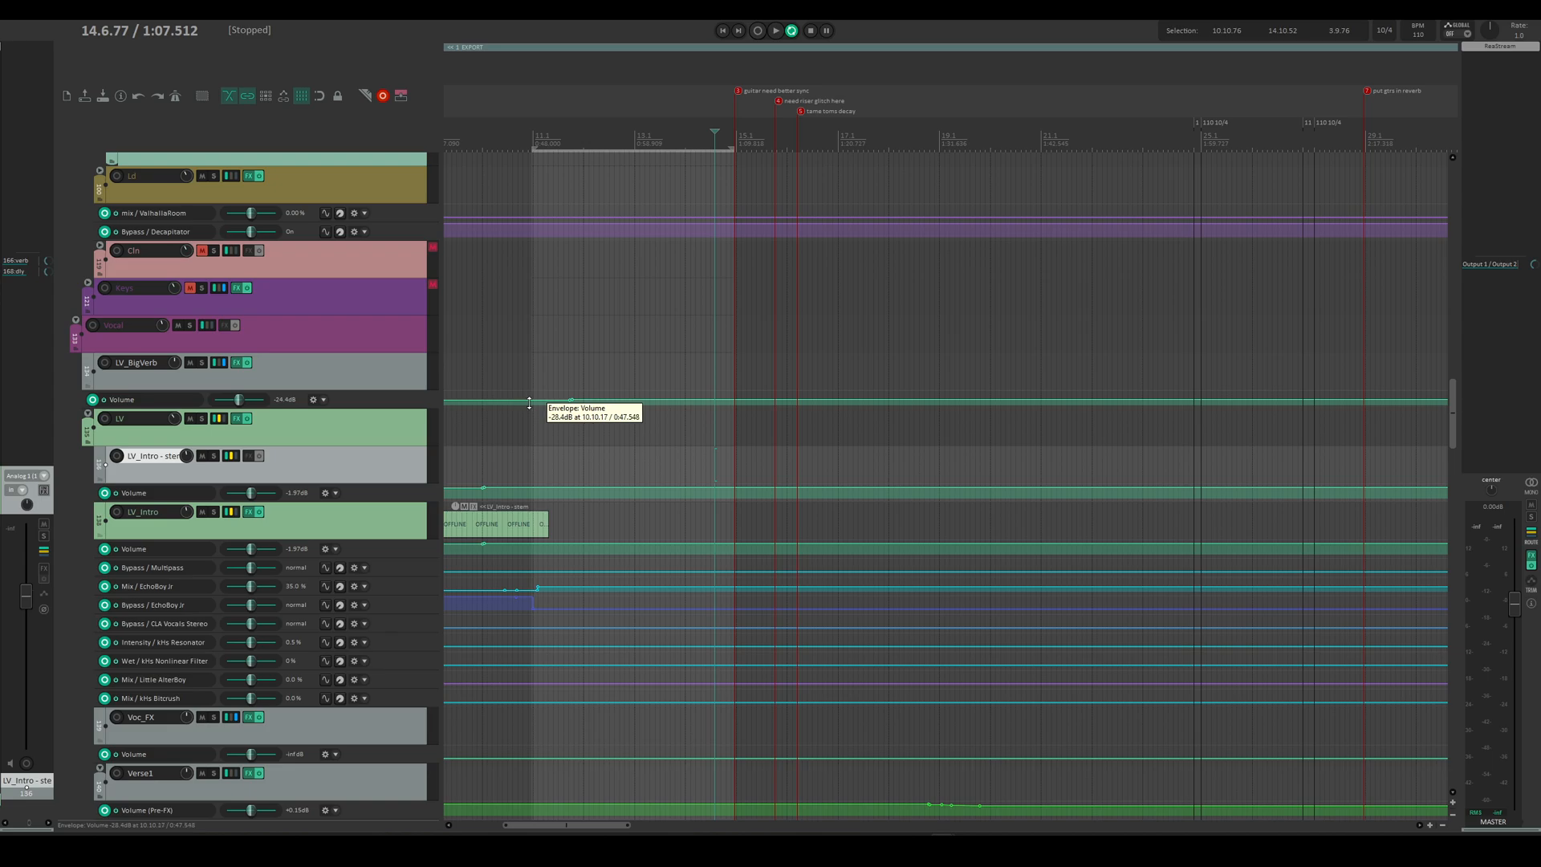
Step: Look over the vocal section, select the LV_Intro track and switch the selection to the first LV1_v1 track under Verse1
{"action": "left_click", "coordinate": [615, 138]}
{"action": "scroll", "coordinate": [753, 403], "scroll_direction": "left", "scroll_amount": 1}
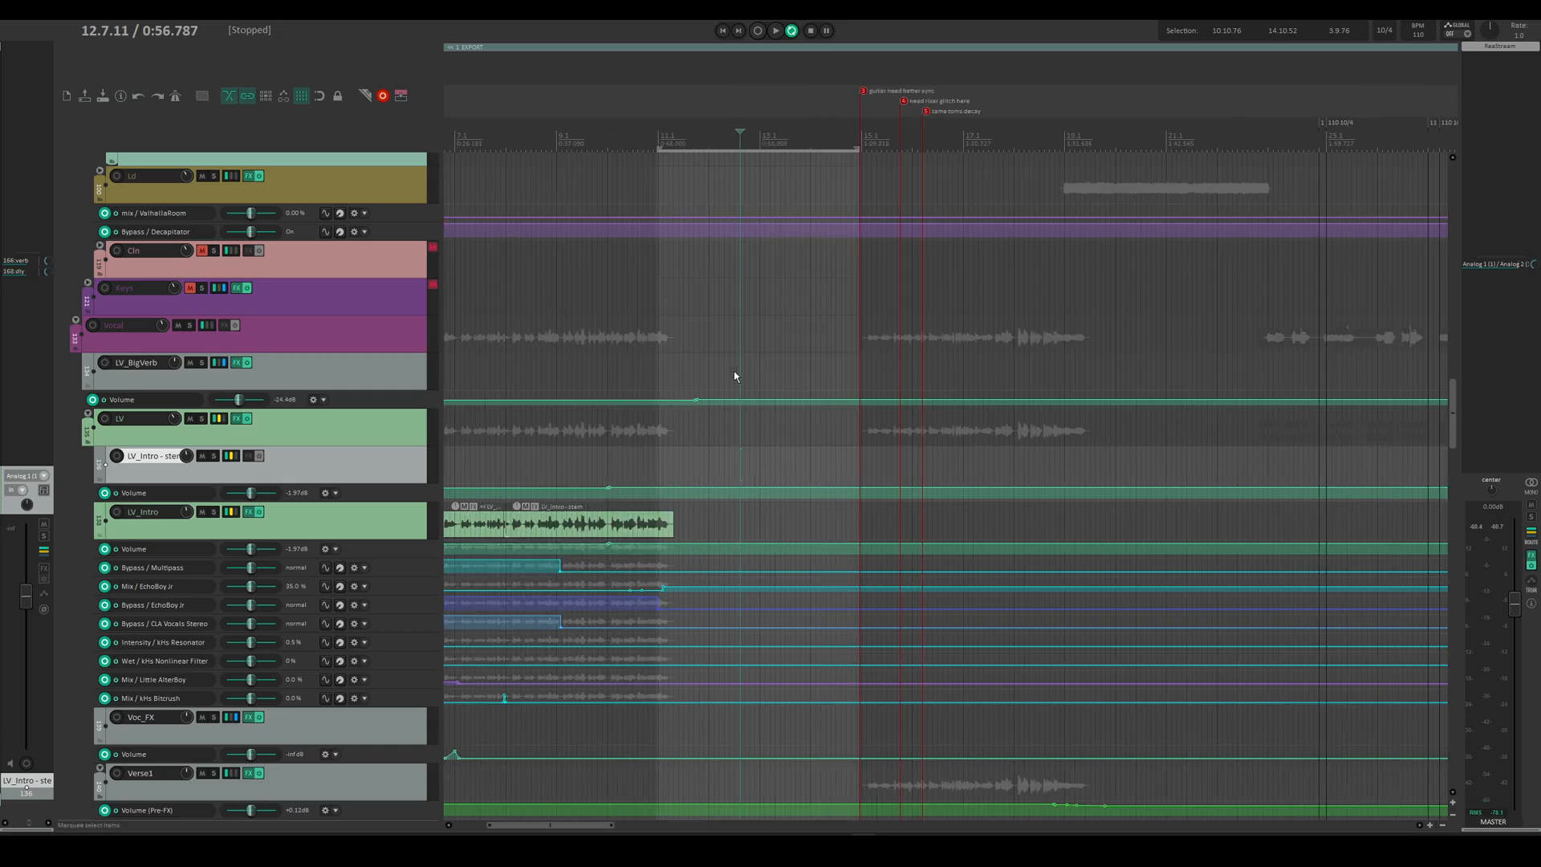
{"action": "left_click", "coordinate": [341, 525]}
{"action": "scroll", "coordinate": [653, 491], "scroll_direction": "down", "scroll_amount": 3}
{"action": "scroll", "coordinate": [758, 537], "scroll_direction": "left", "scroll_amount": 1}
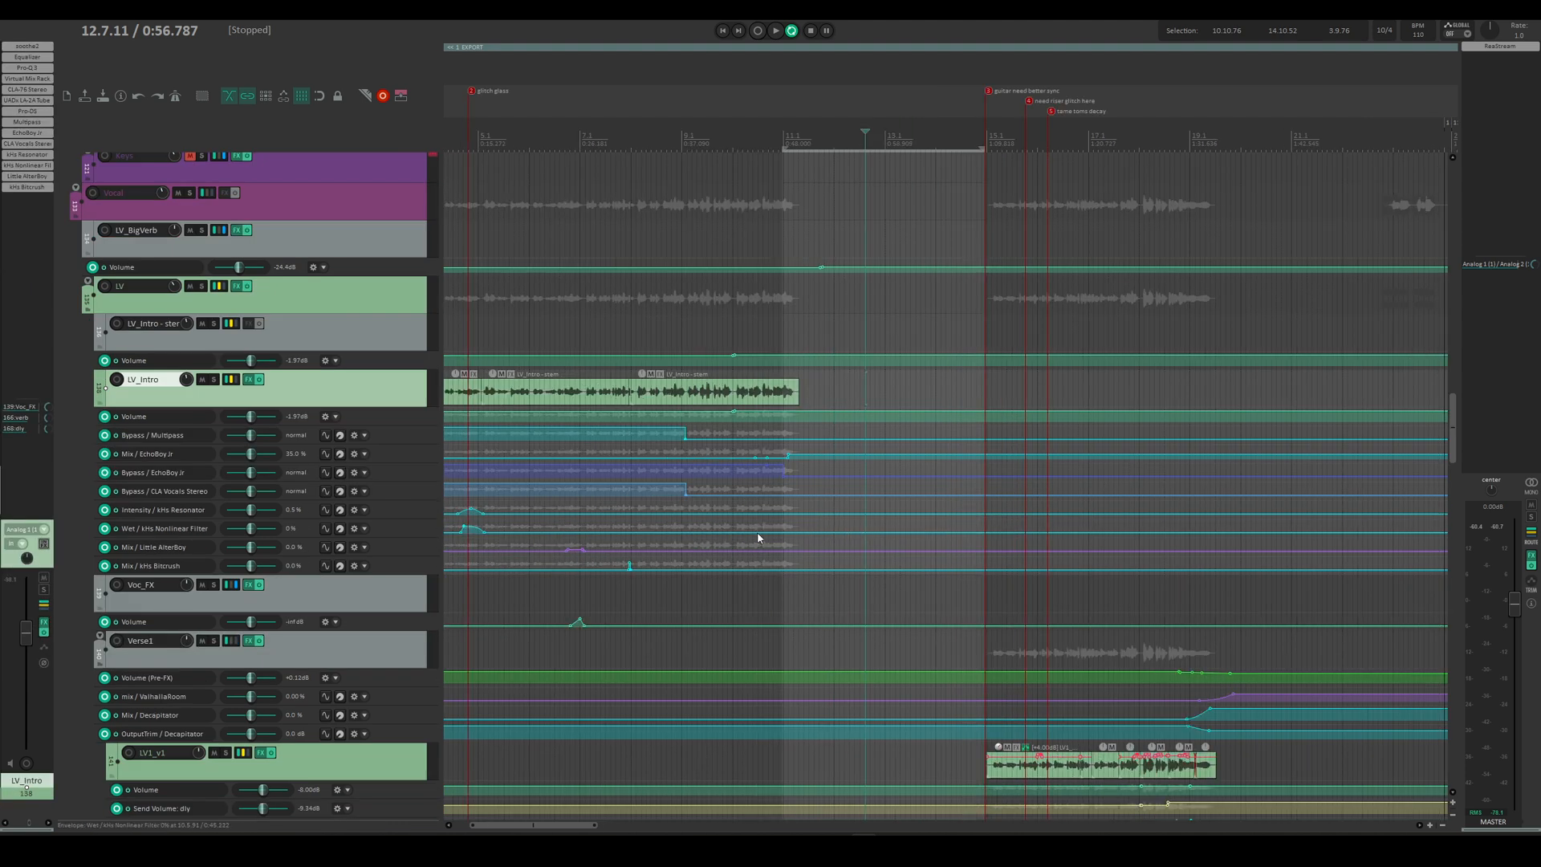
{"action": "scroll", "coordinate": [758, 538], "scroll_direction": "down", "scroll_amount": 3}
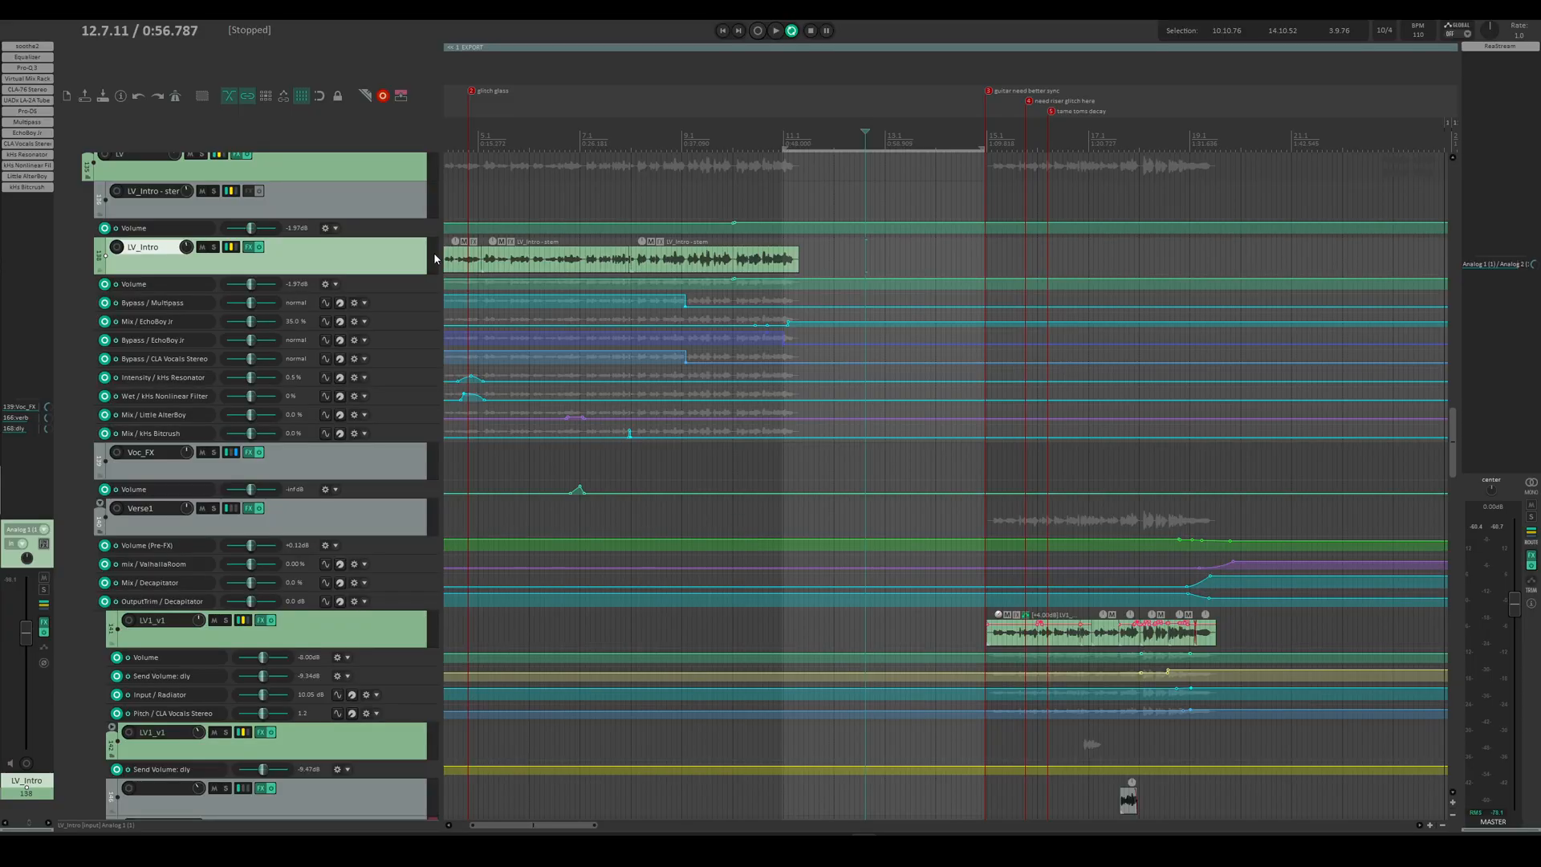
{"action": "left_click", "coordinate": [330, 639]}
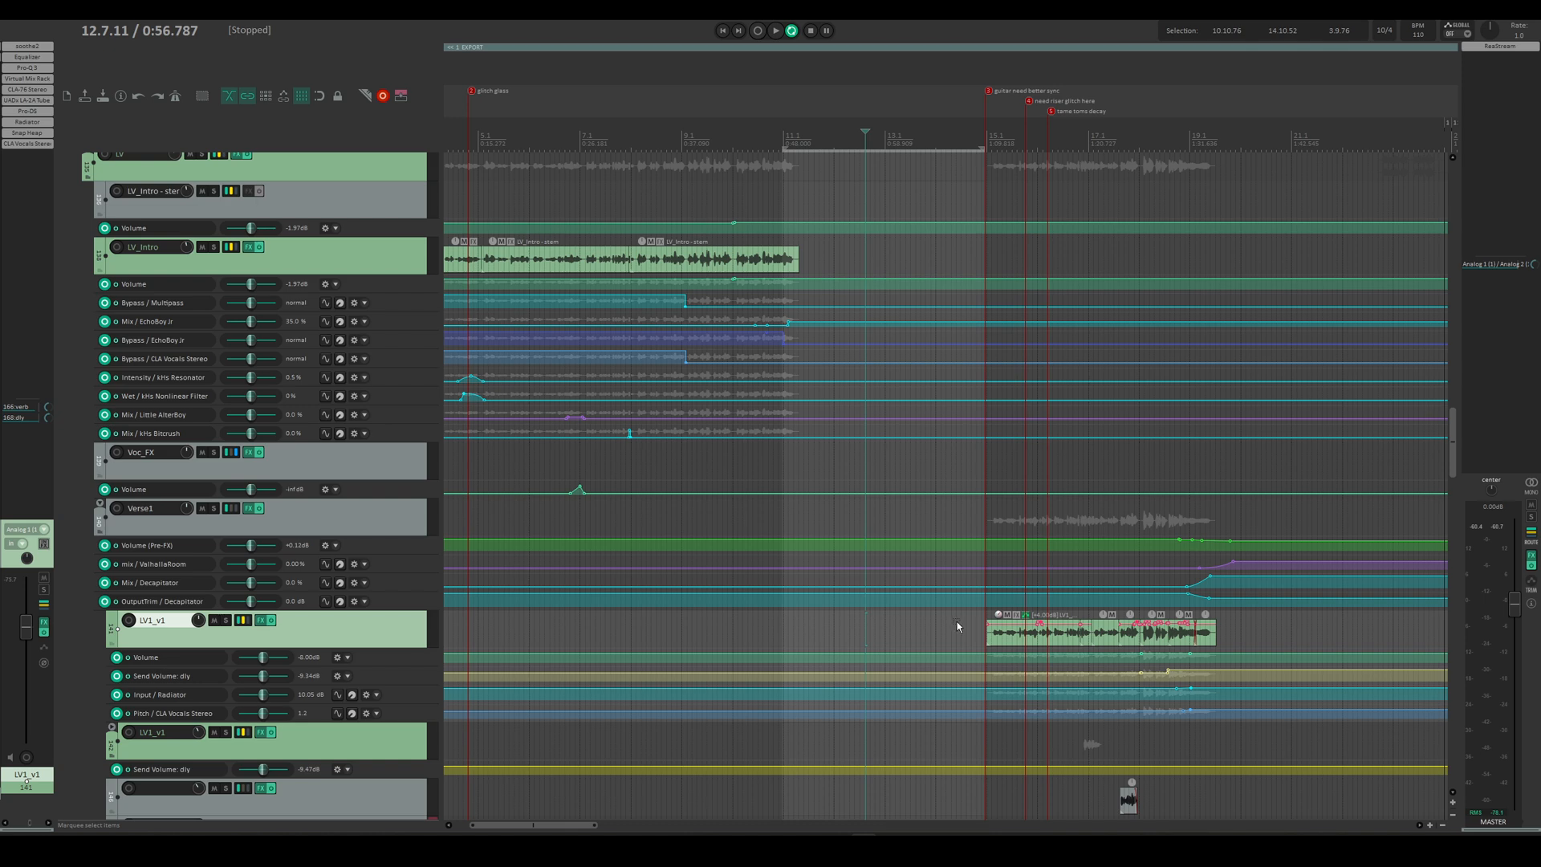
Step: Select the first vocal item on the LV1_v1 track and bring the verse vocal items into focus
{"action": "scroll", "coordinate": [961, 615], "scroll_direction": "up", "scroll_amount": 3}
{"action": "scroll", "coordinate": [942, 648], "scroll_direction": "right", "scroll_amount": 3}
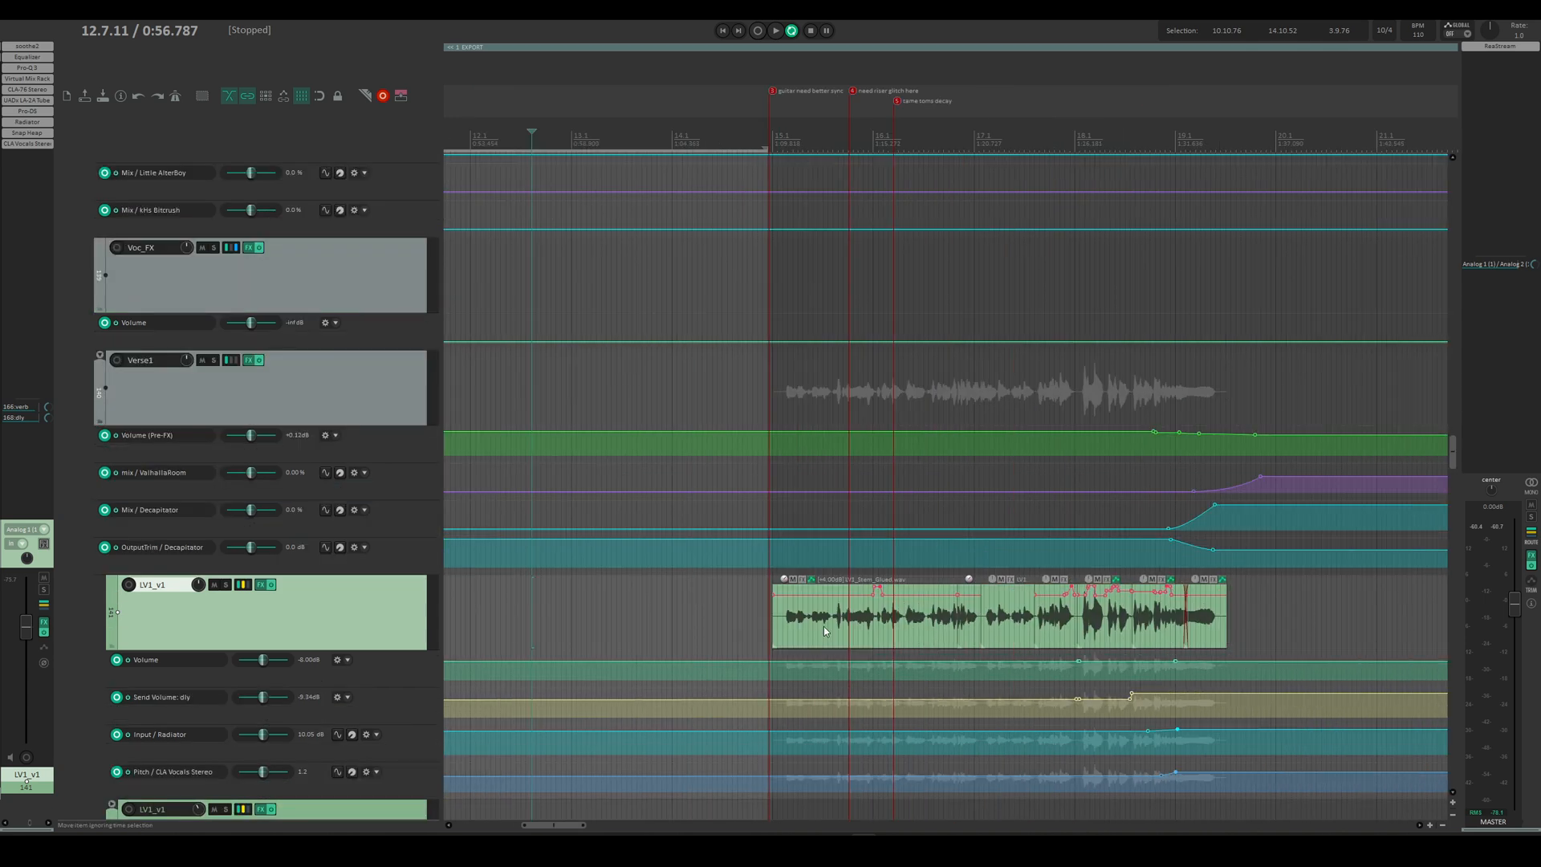
{"action": "scroll", "coordinate": [686, 630], "scroll_direction": "down", "scroll_amount": 2}
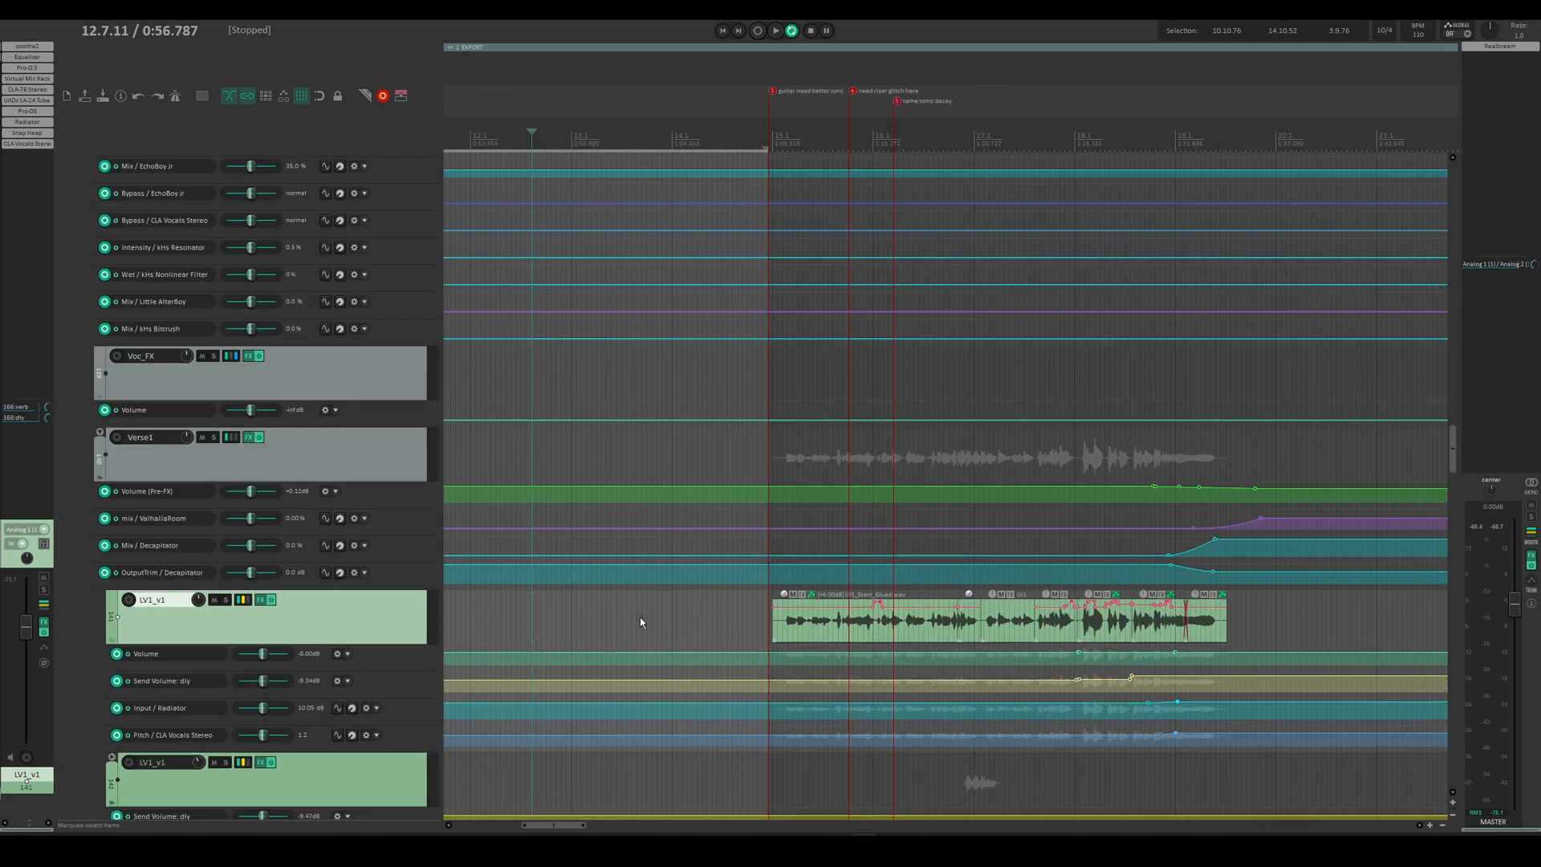
{"action": "scroll", "coordinate": [638, 620], "scroll_direction": "down", "scroll_amount": 2}
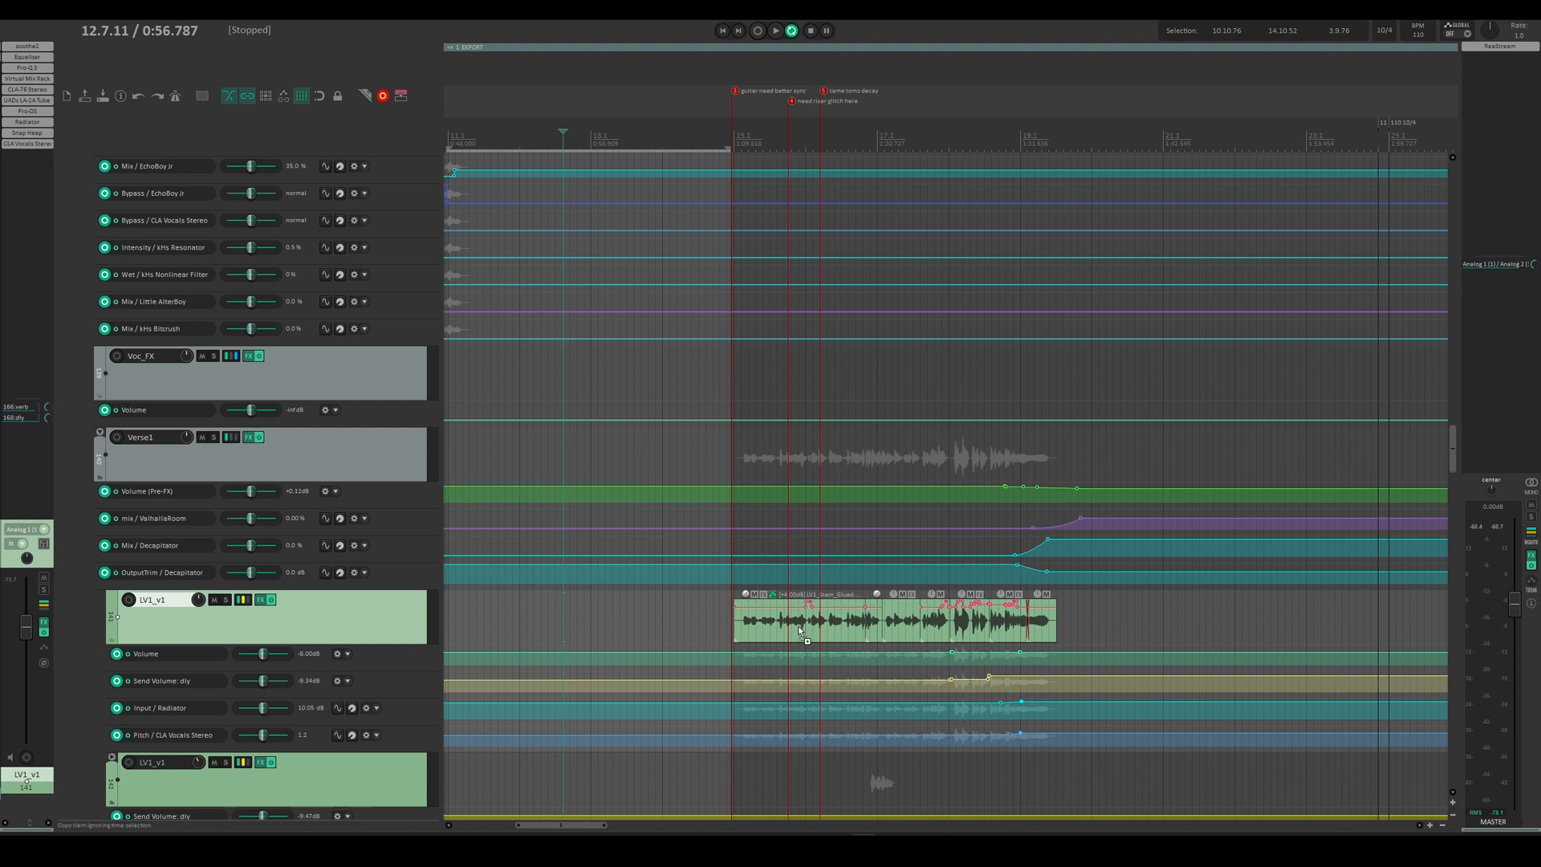
{"action": "scroll", "coordinate": [798, 624], "scroll_direction": "up", "scroll_amount": 4}
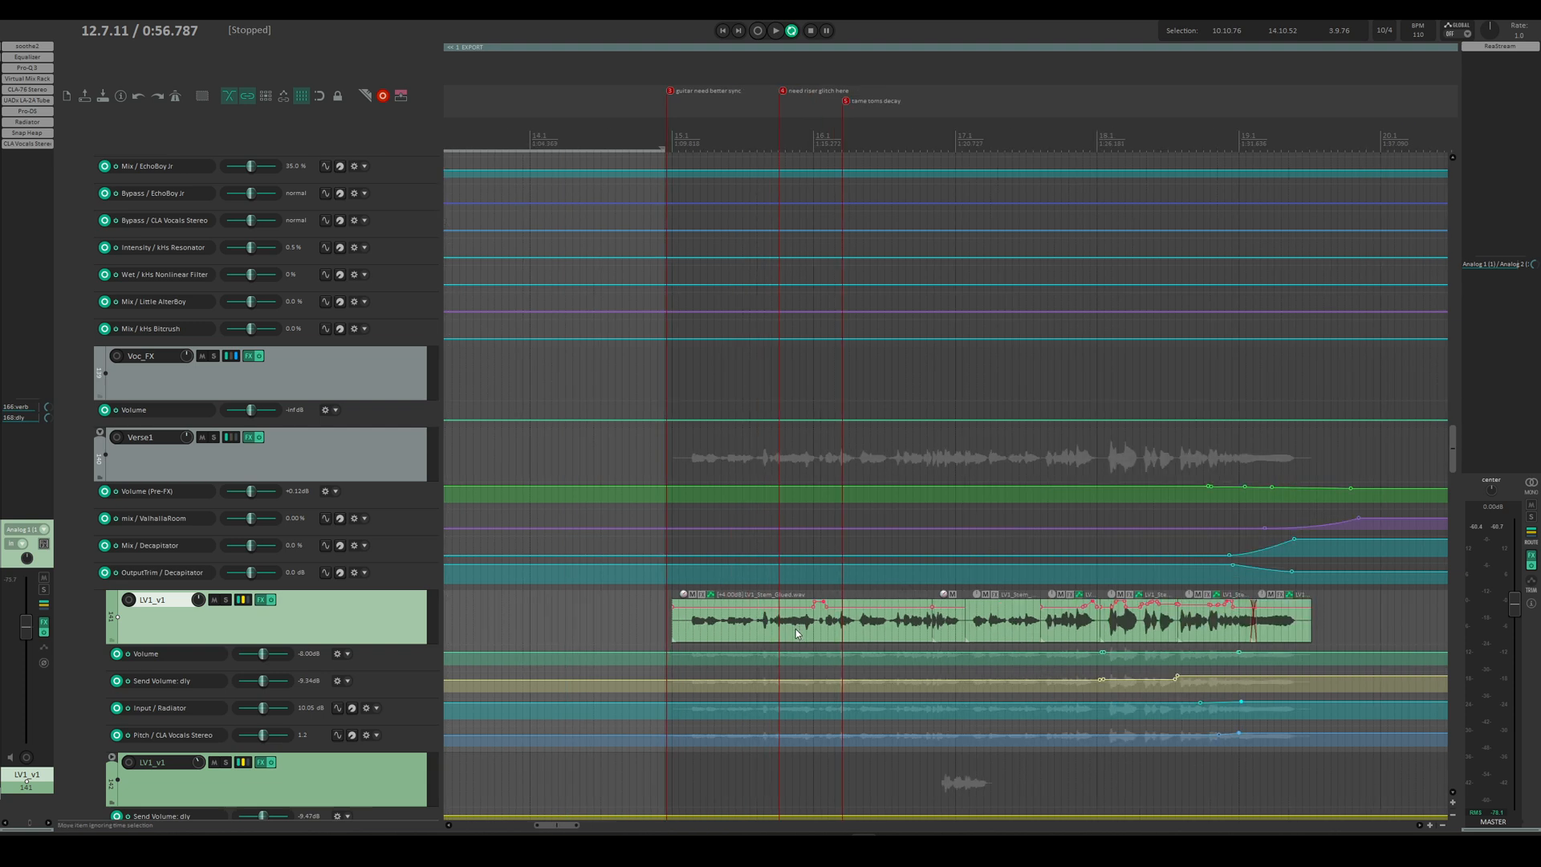
{"action": "left_click", "coordinate": [723, 634]}
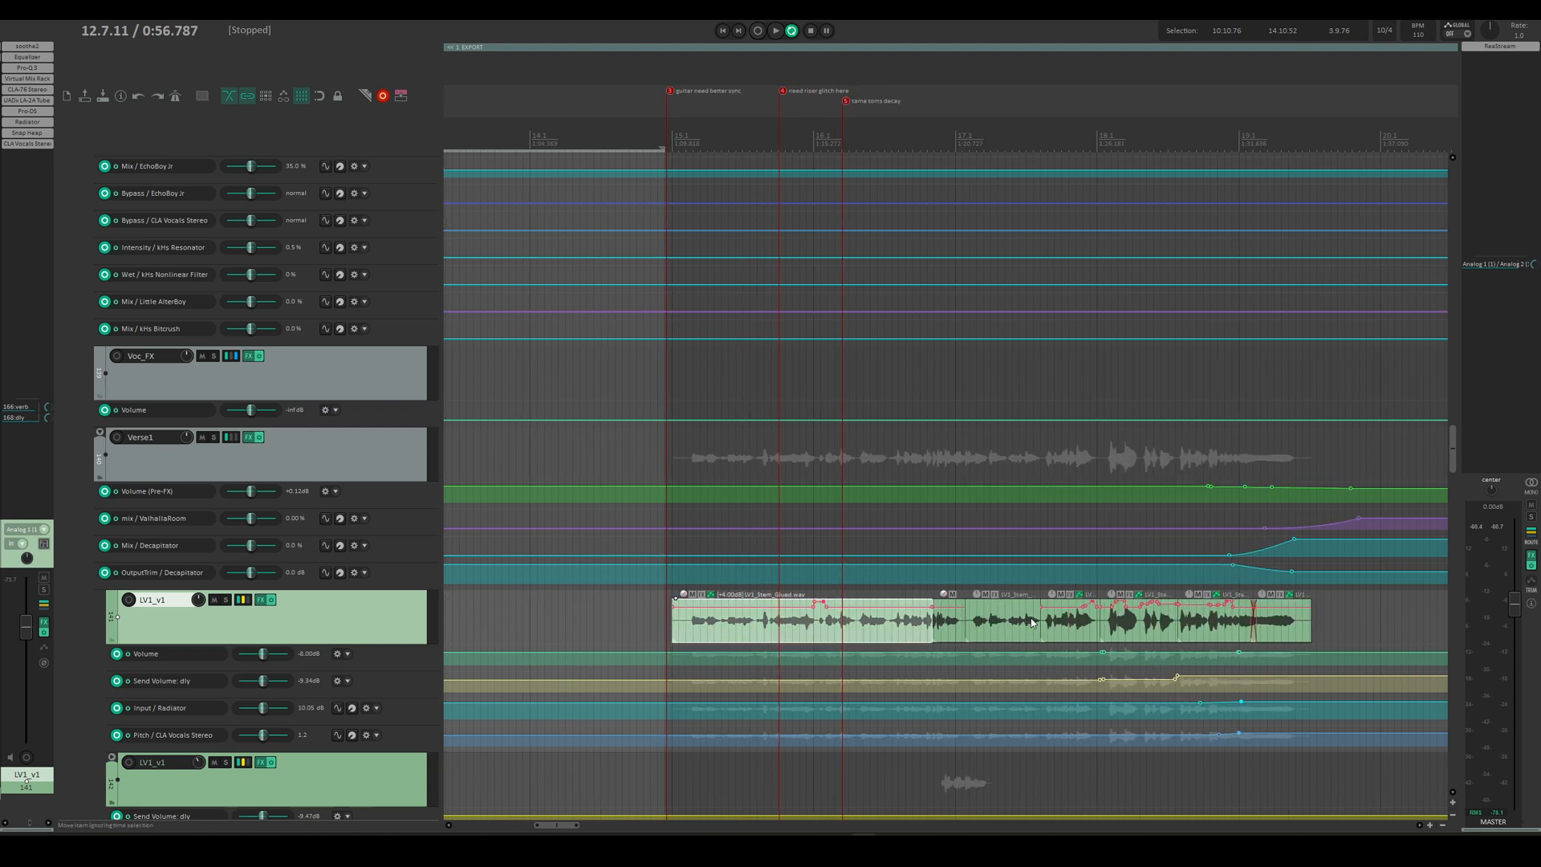
{"action": "scroll", "coordinate": [1089, 628], "scroll_direction": "right", "scroll_amount": 2}
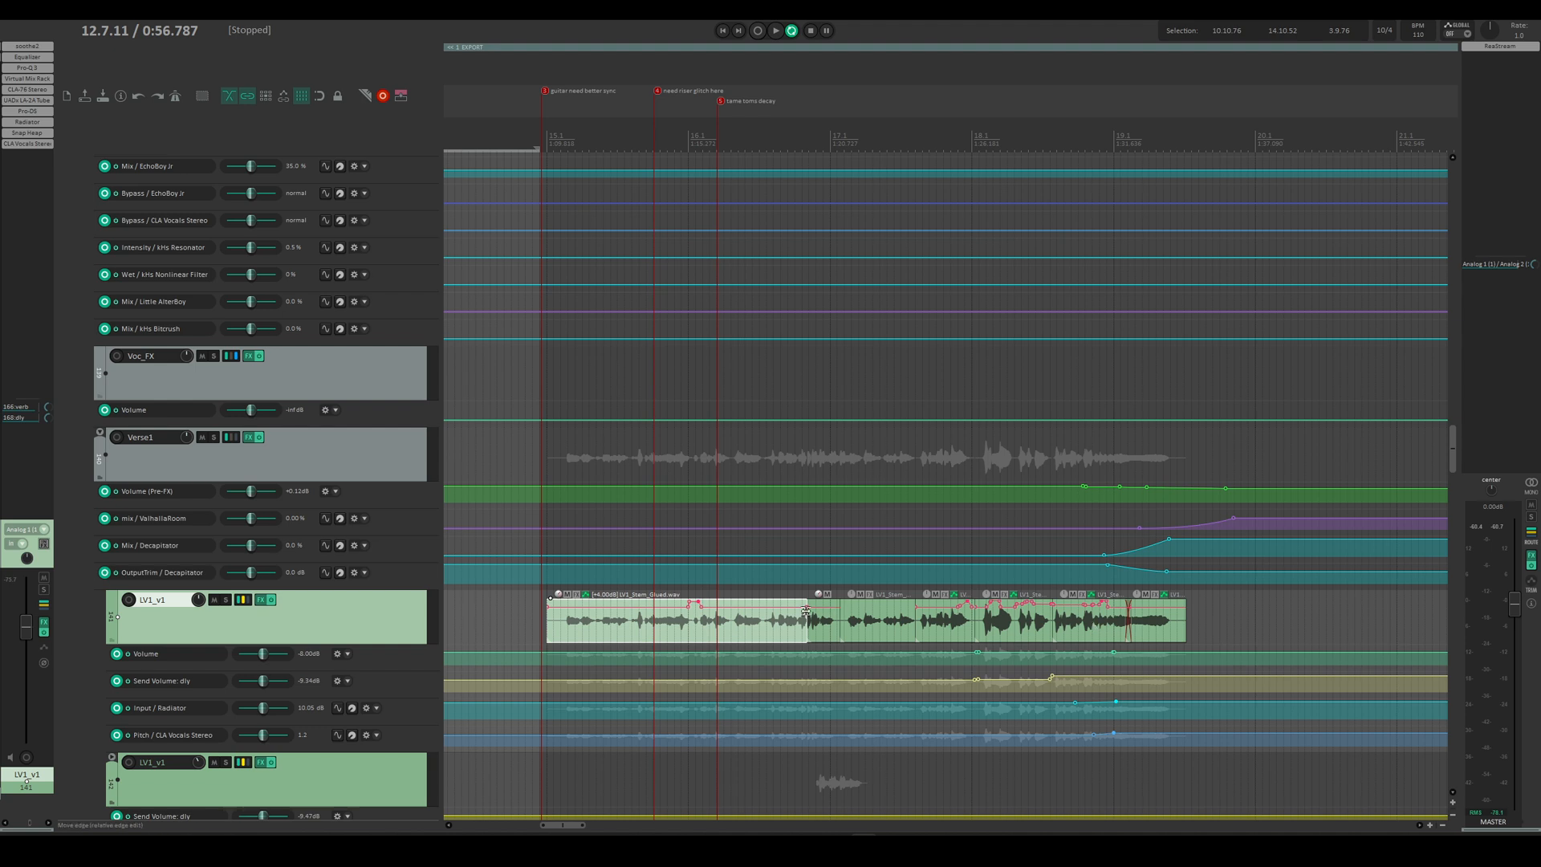
Step: Bypass the LV1_v1 track's effects, solo the track and audition its unprocessed vocal from 17.5.56
{"action": "left_click", "coordinate": [271, 599]}
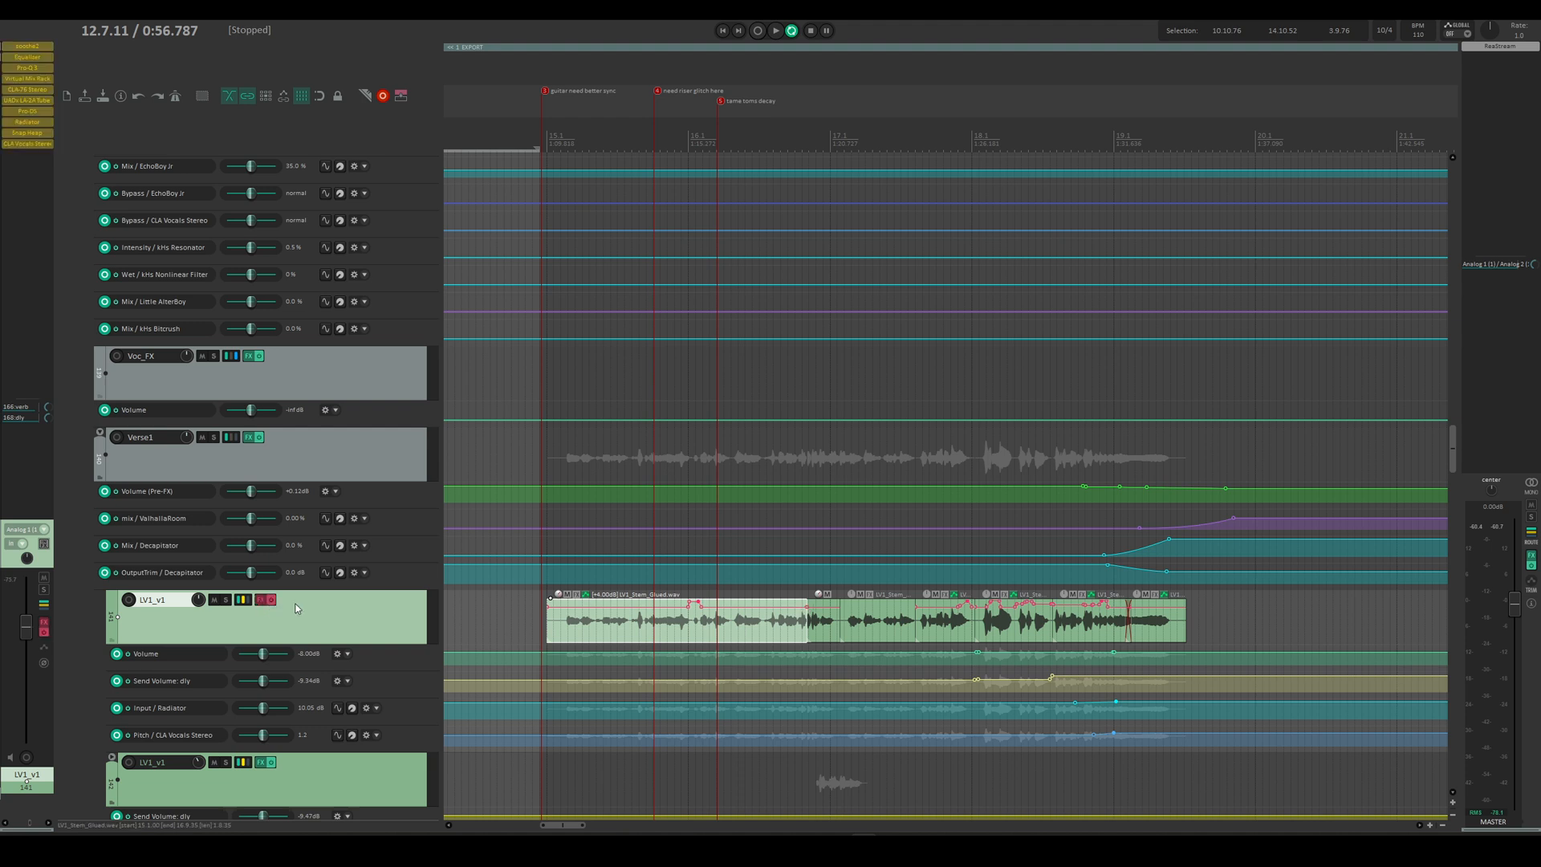
{"action": "left_click", "coordinate": [908, 128]}
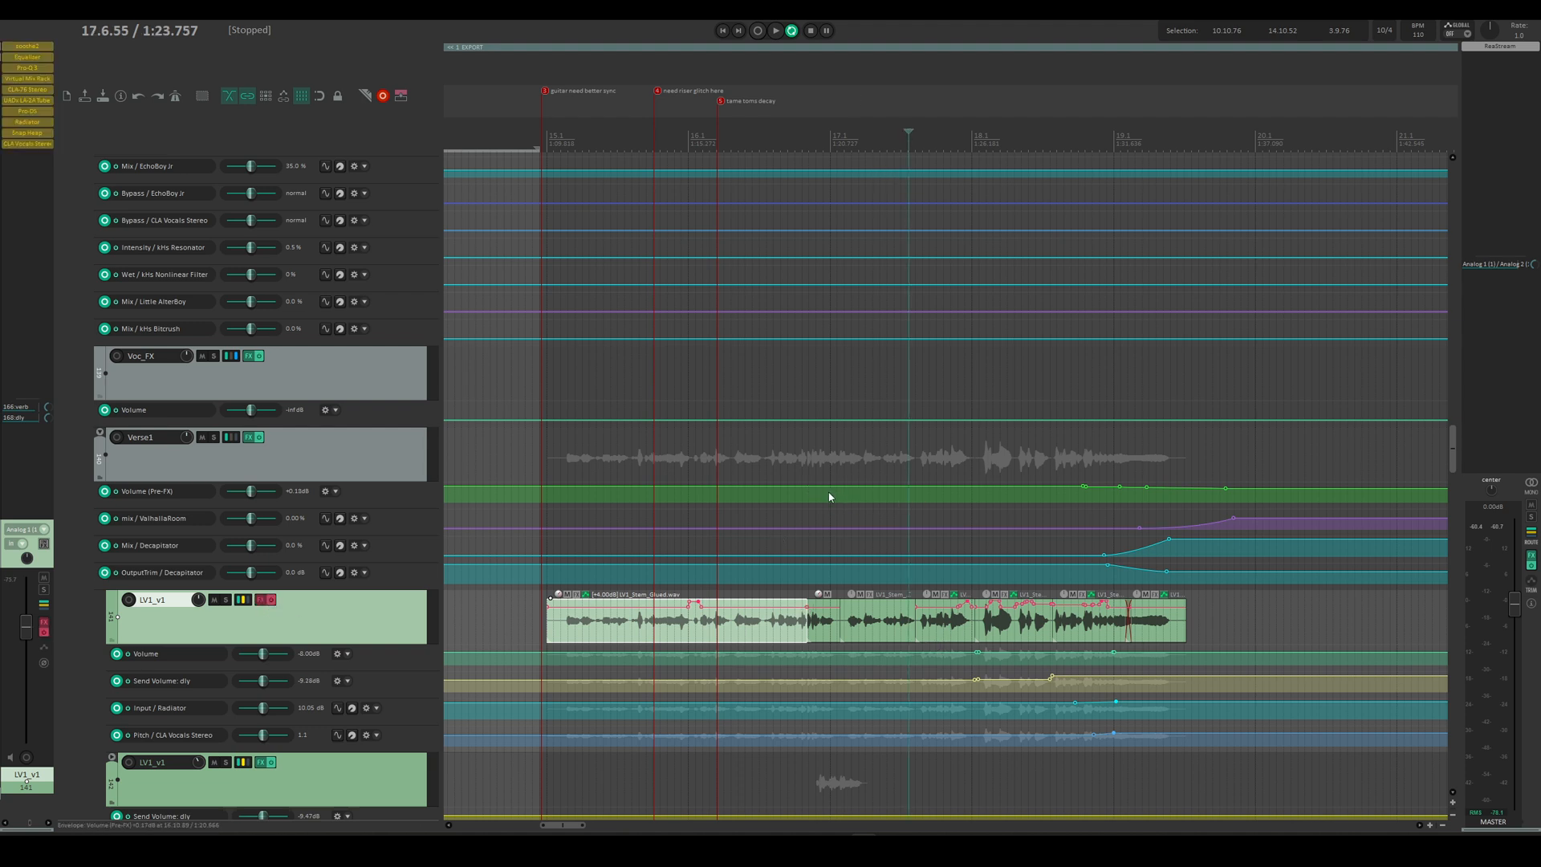
{"action": "scroll", "coordinate": [961, 568], "scroll_direction": "right", "scroll_amount": 2}
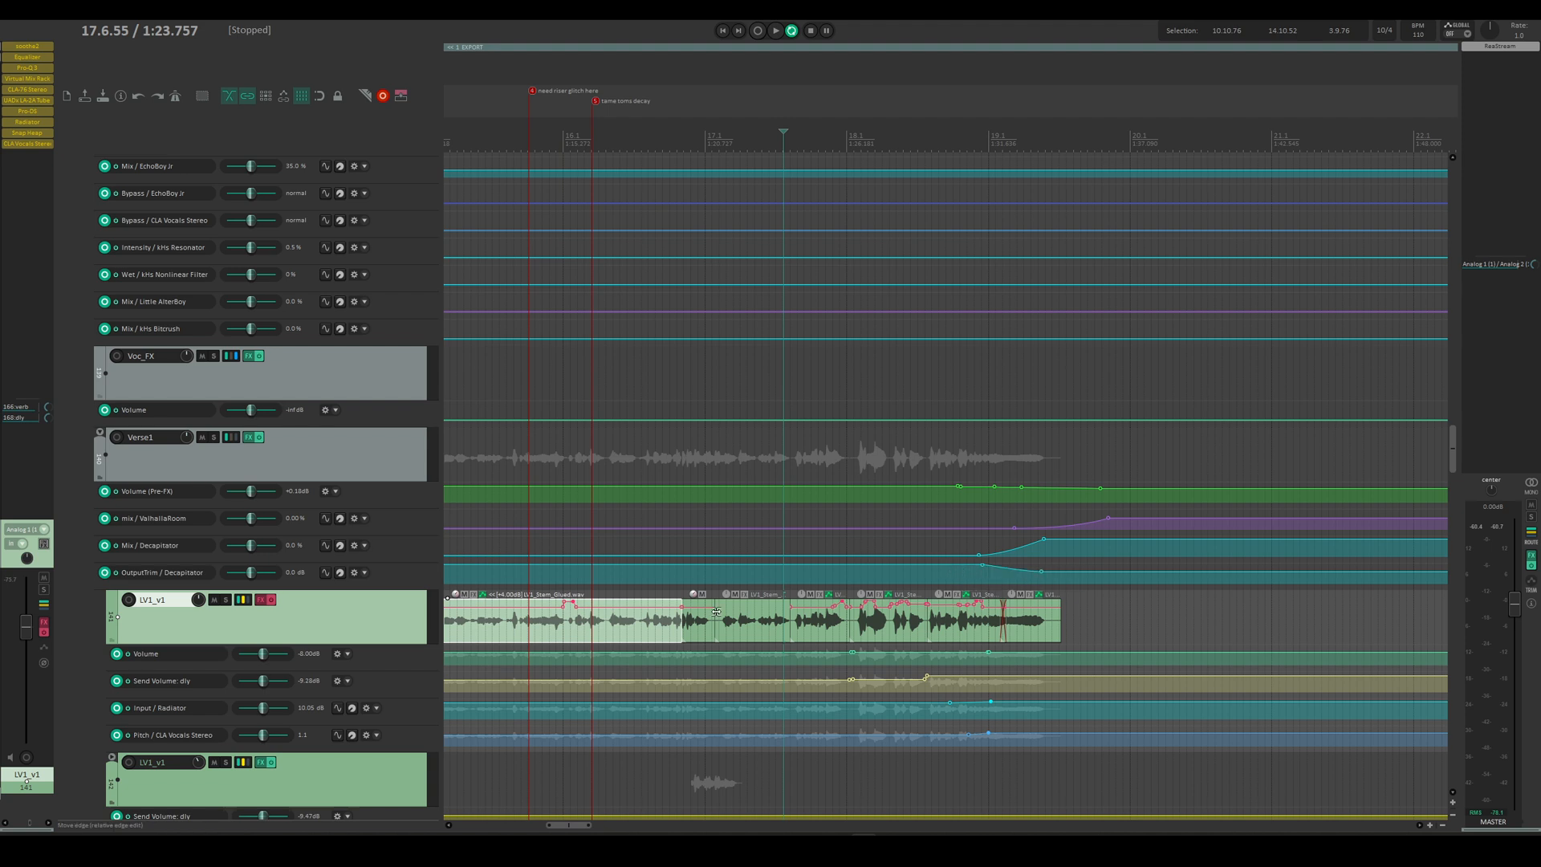
{"action": "scroll", "coordinate": [735, 603], "scroll_direction": "up", "scroll_amount": 3}
{"action": "scroll", "coordinate": [735, 603], "scroll_direction": "up", "scroll_amount": 4}
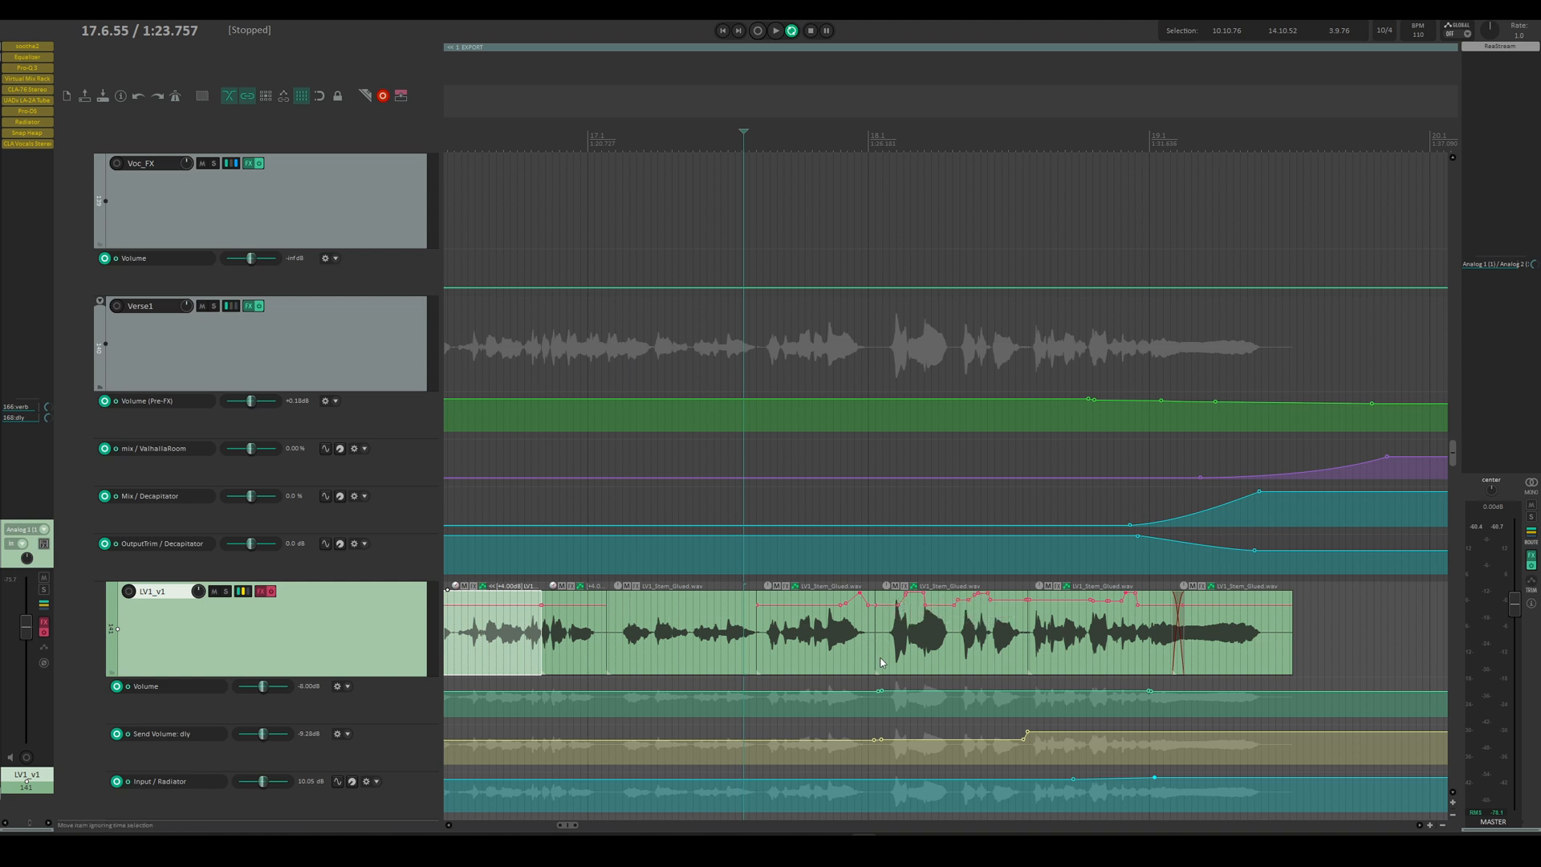
{"action": "left_click", "coordinate": [226, 592]}
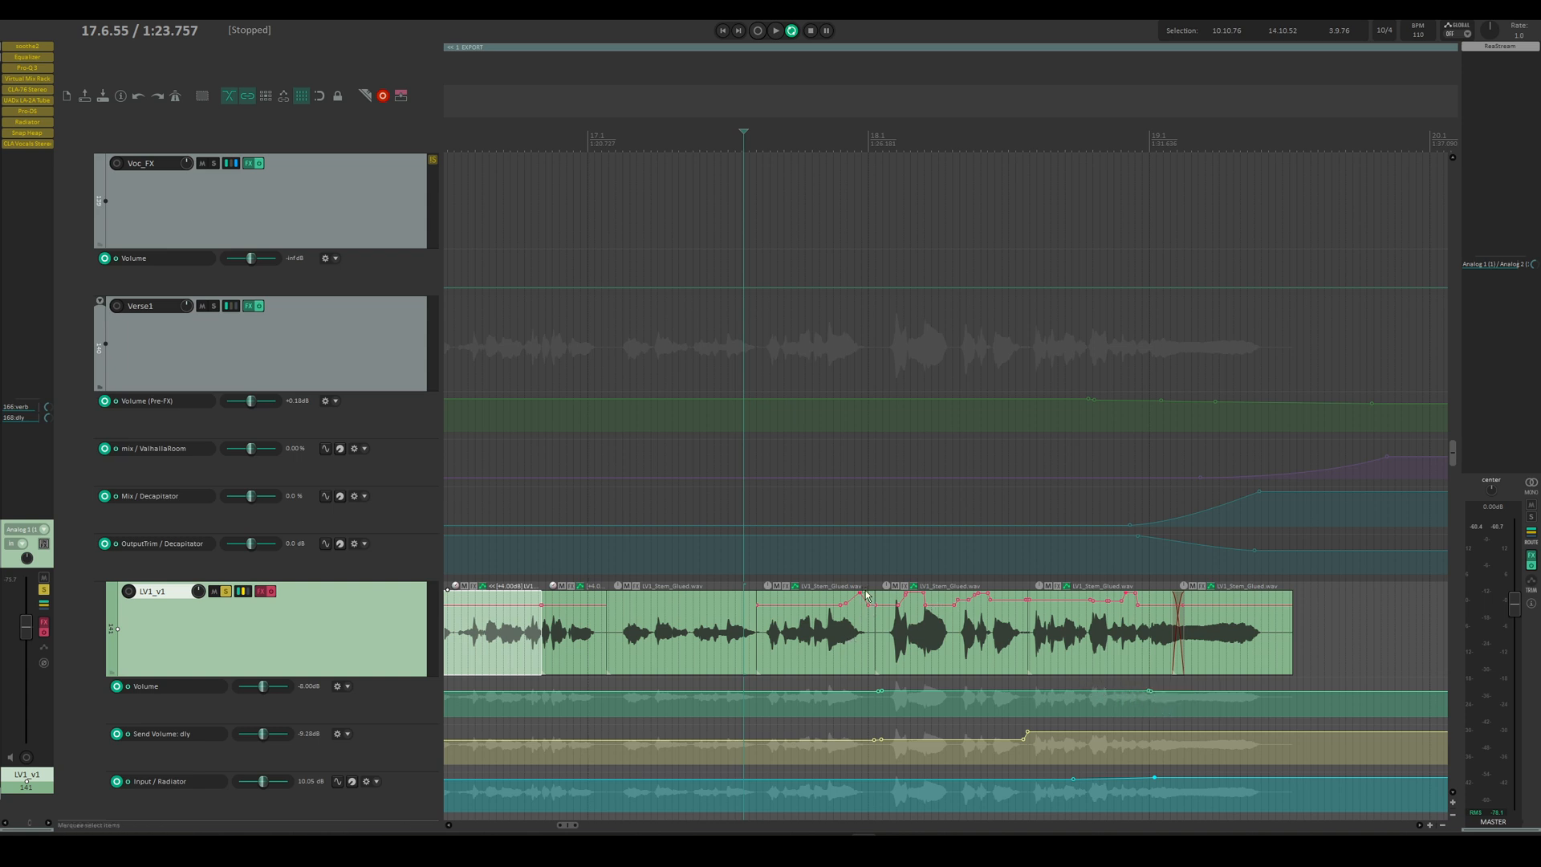
{"action": "scroll", "coordinate": [839, 628], "scroll_direction": "up", "scroll_amount": 2}
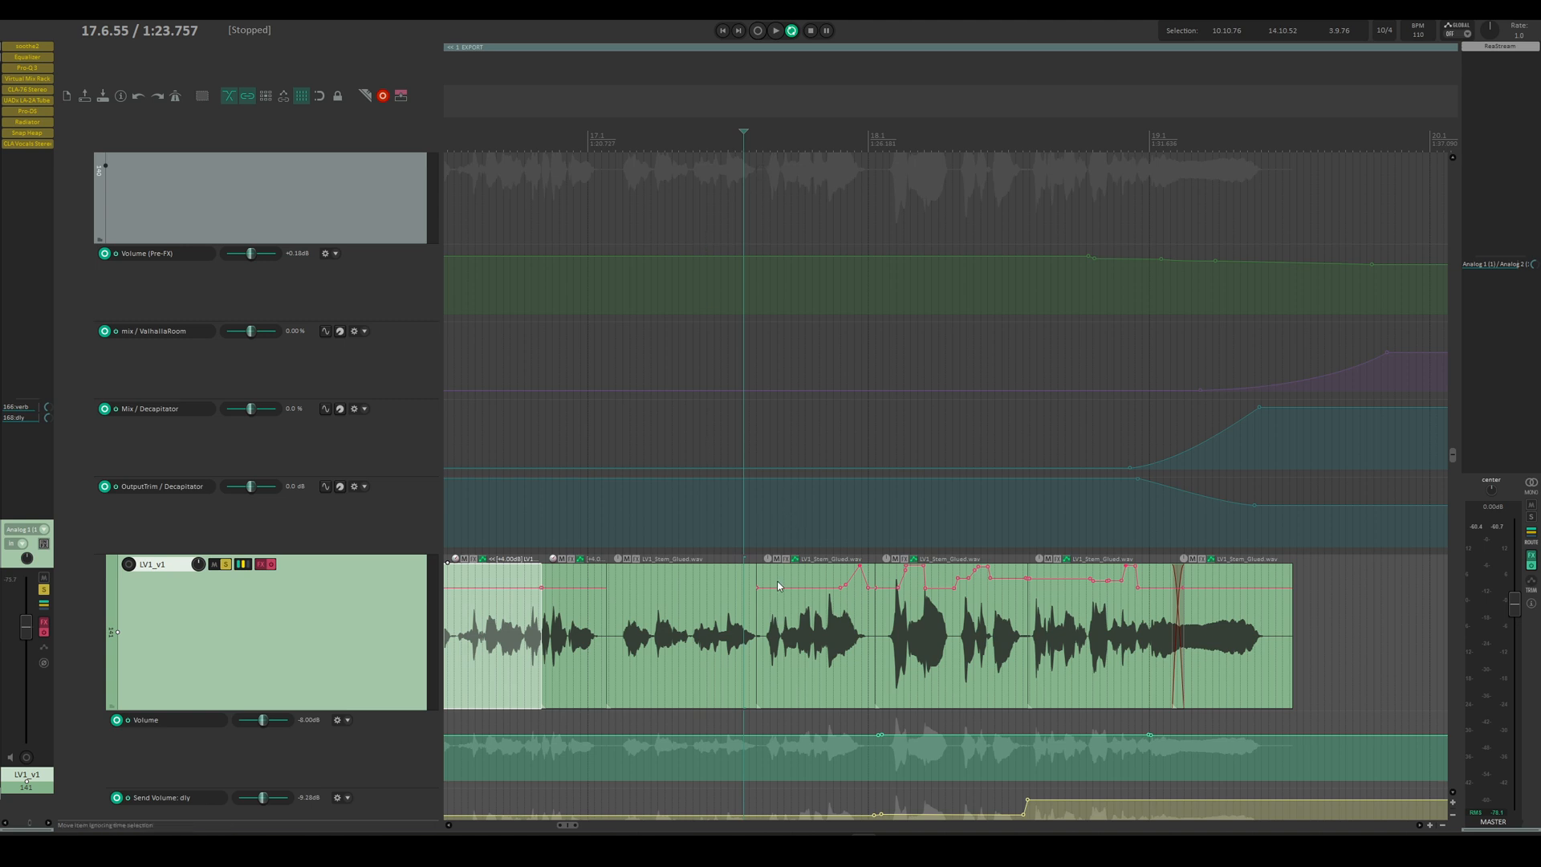
{"action": "mouse_move", "coordinate": [860, 565]}
{"action": "key", "text": "space"}
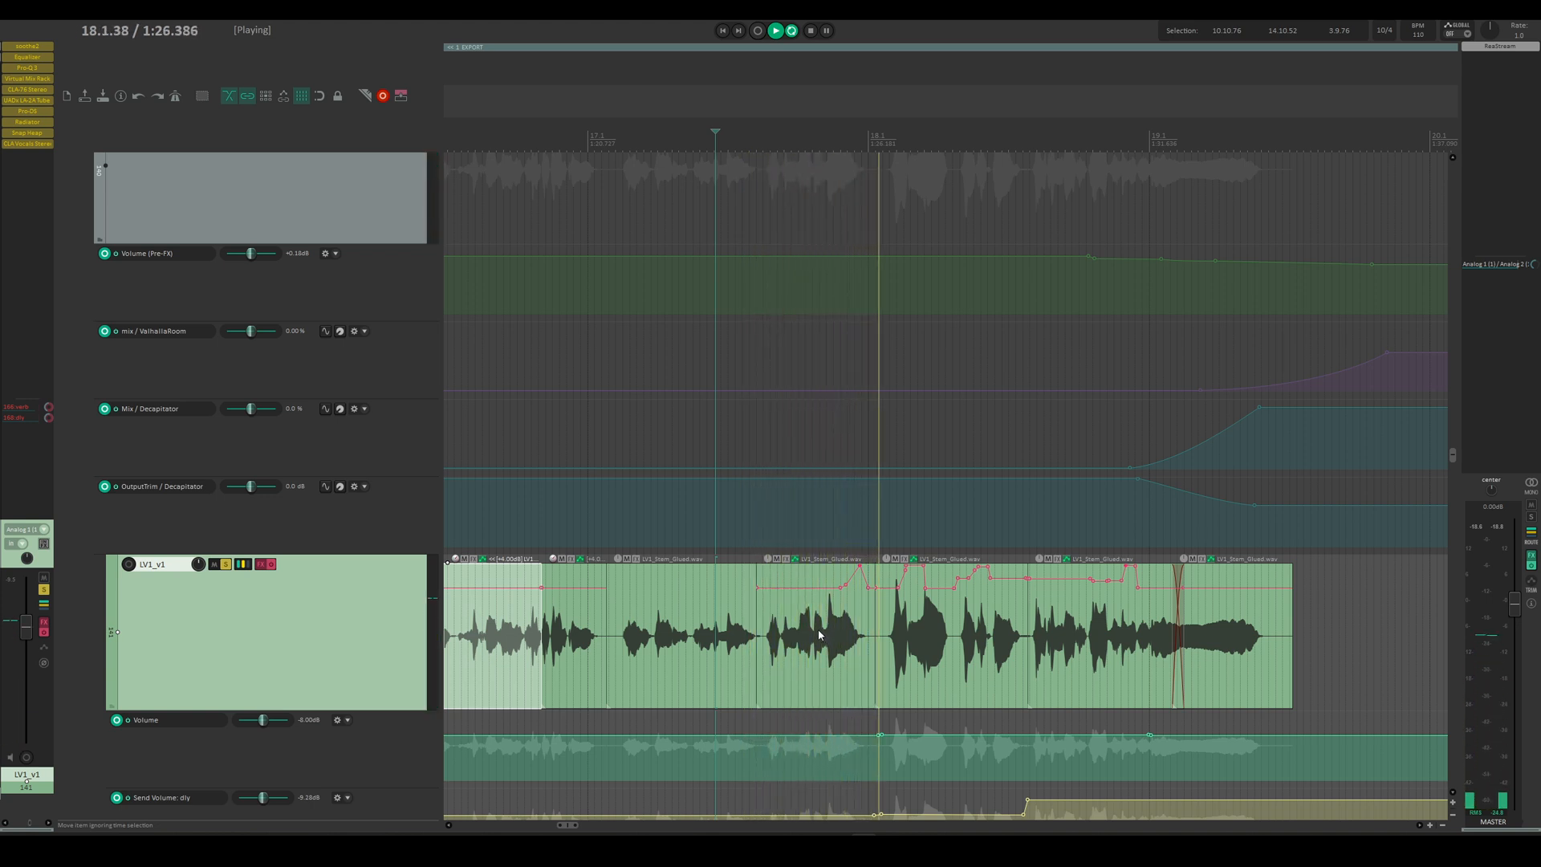
{"action": "key", "text": "space"}
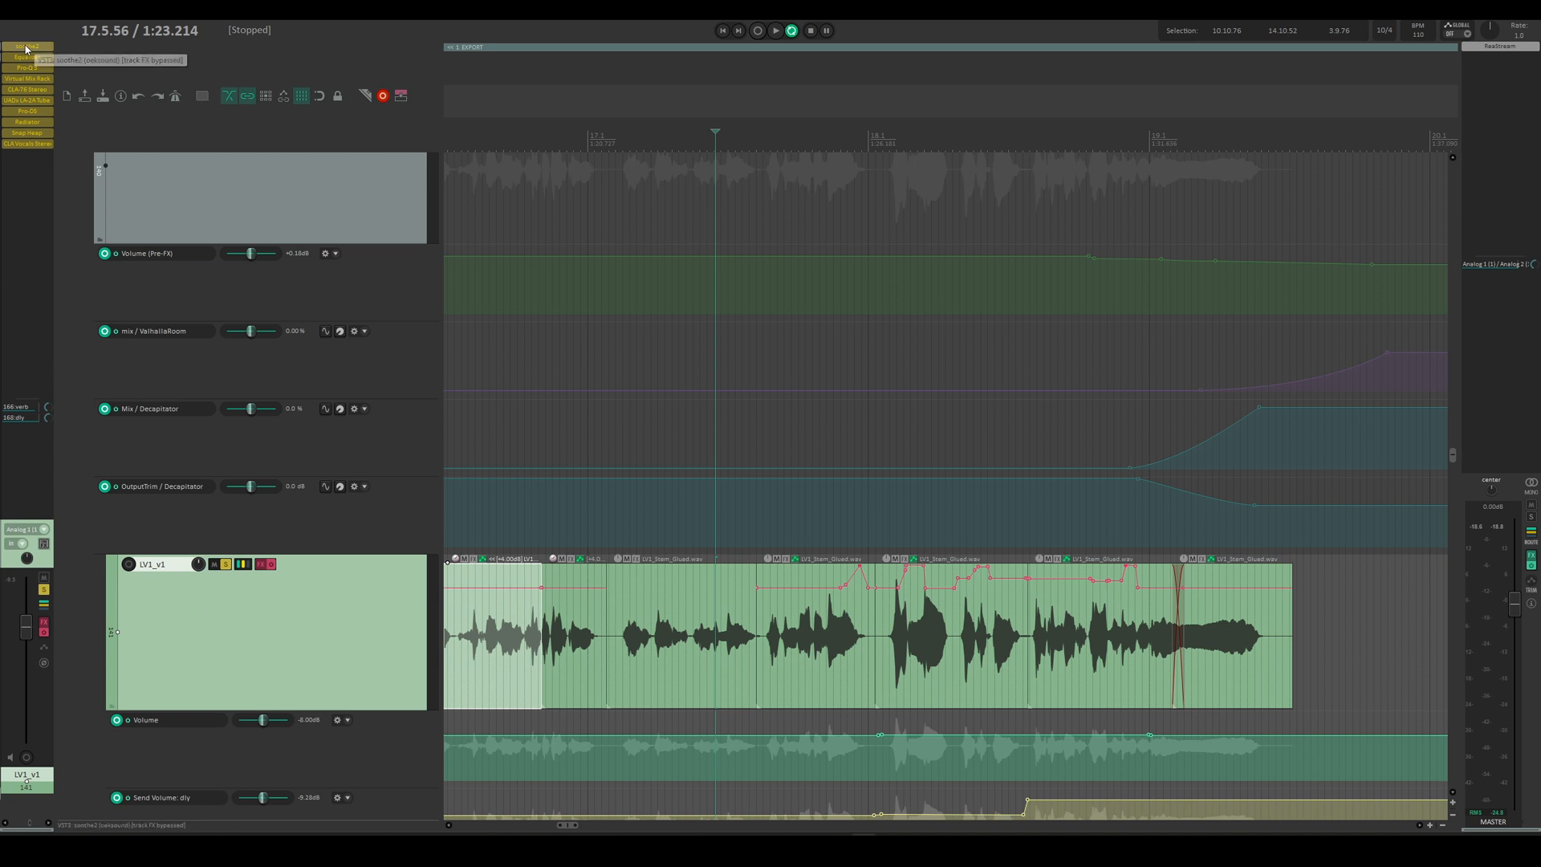
Step: Re-enable the effects on the LV1_v1 track and turn off its solo
{"action": "left_click", "coordinate": [271, 565]}
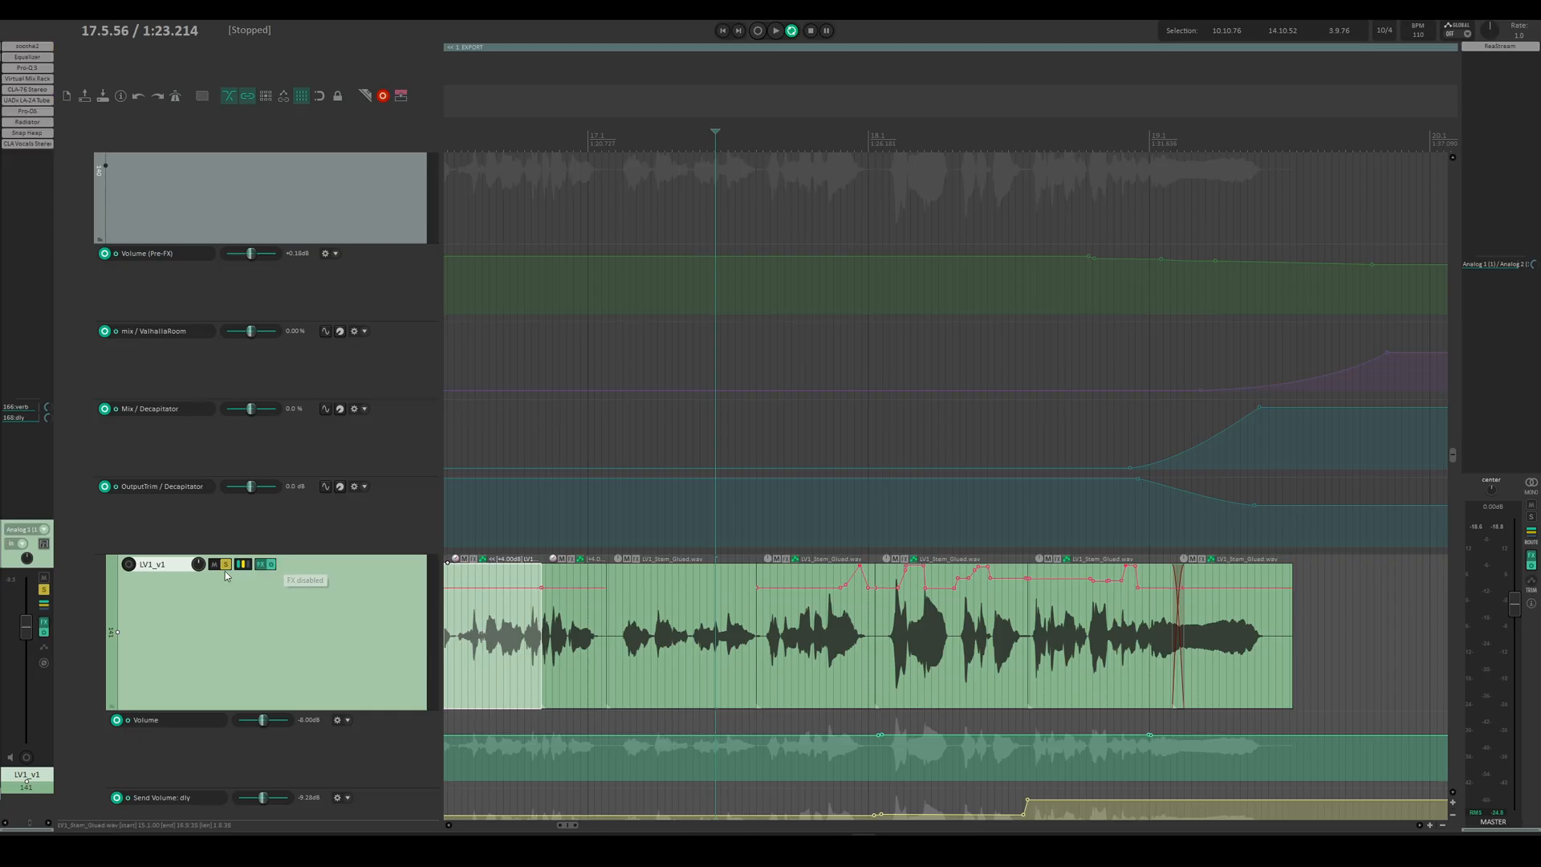
{"action": "left_click", "coordinate": [226, 565]}
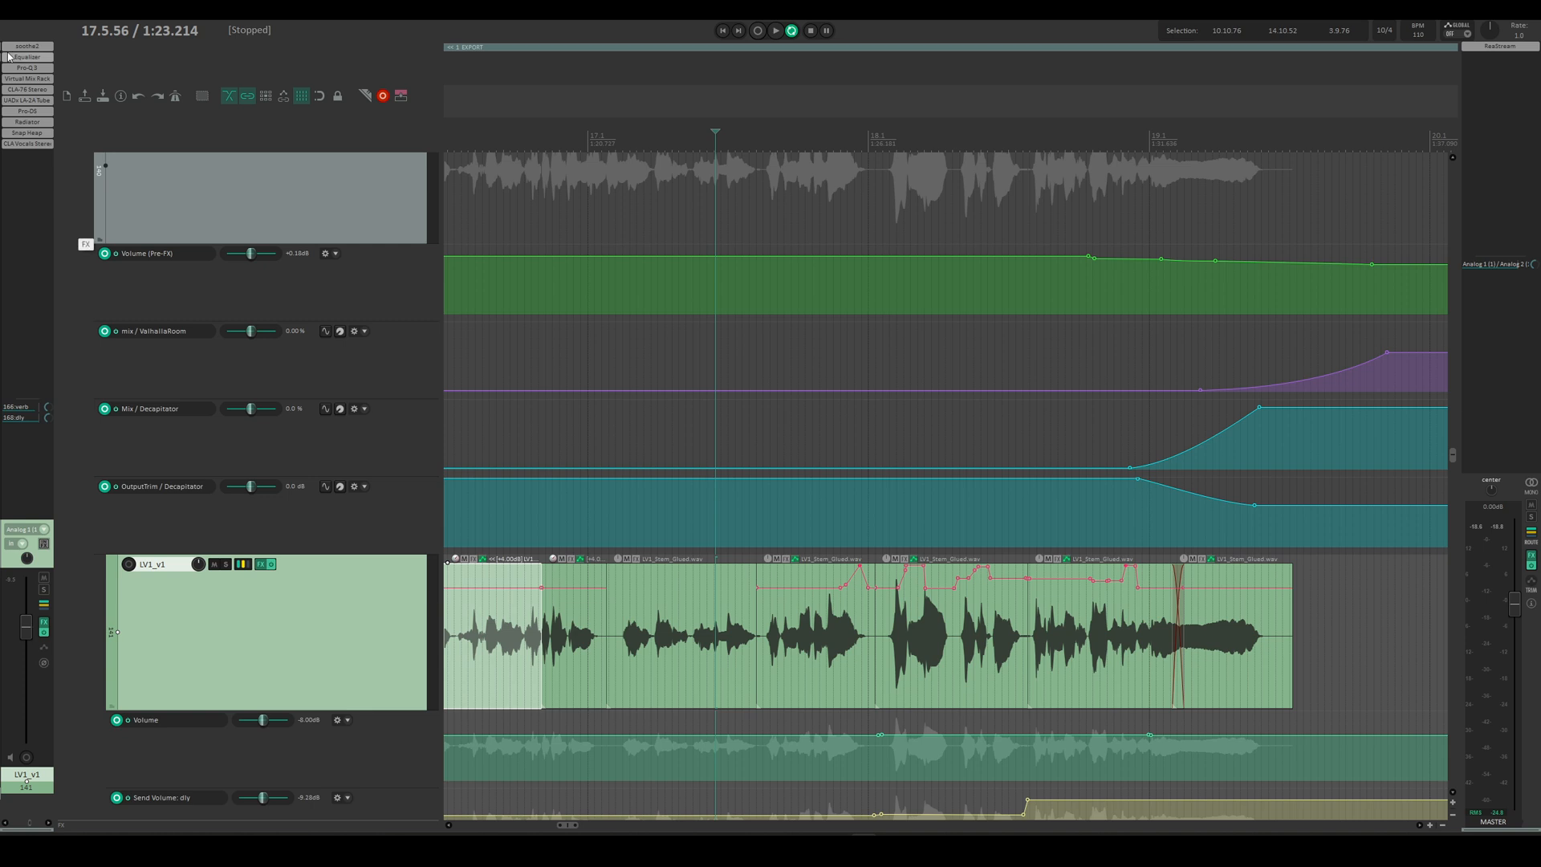
Step: Open the LV1_v1 track's effects chain and reposition its window clear of the track controls
{"action": "left_click", "coordinate": [262, 567]}
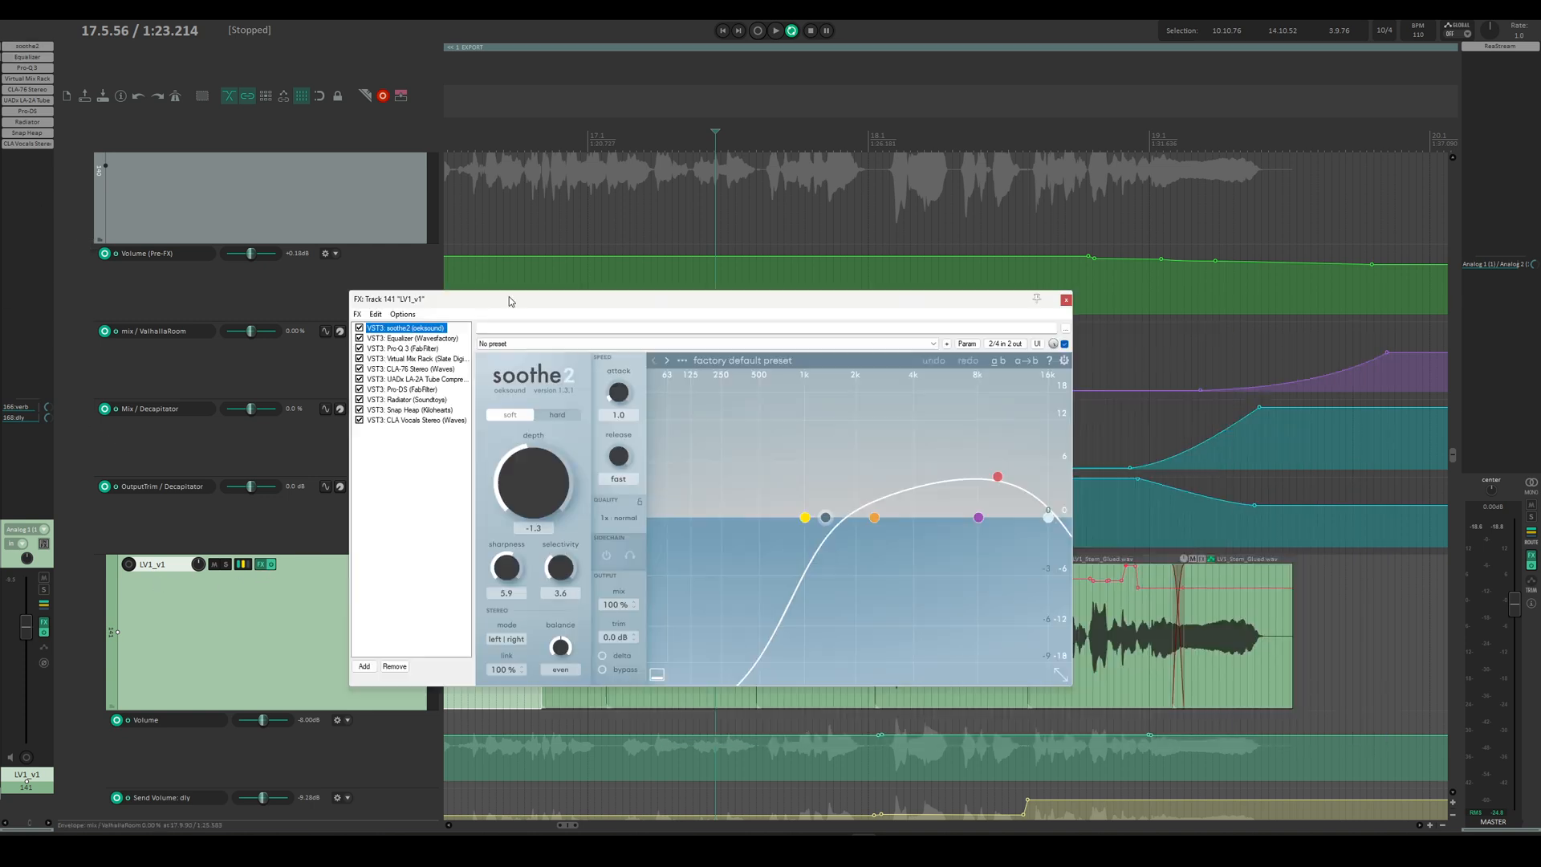
{"action": "left_click_drag", "start_coordinate": [509, 296], "coordinate": [809, 257]}
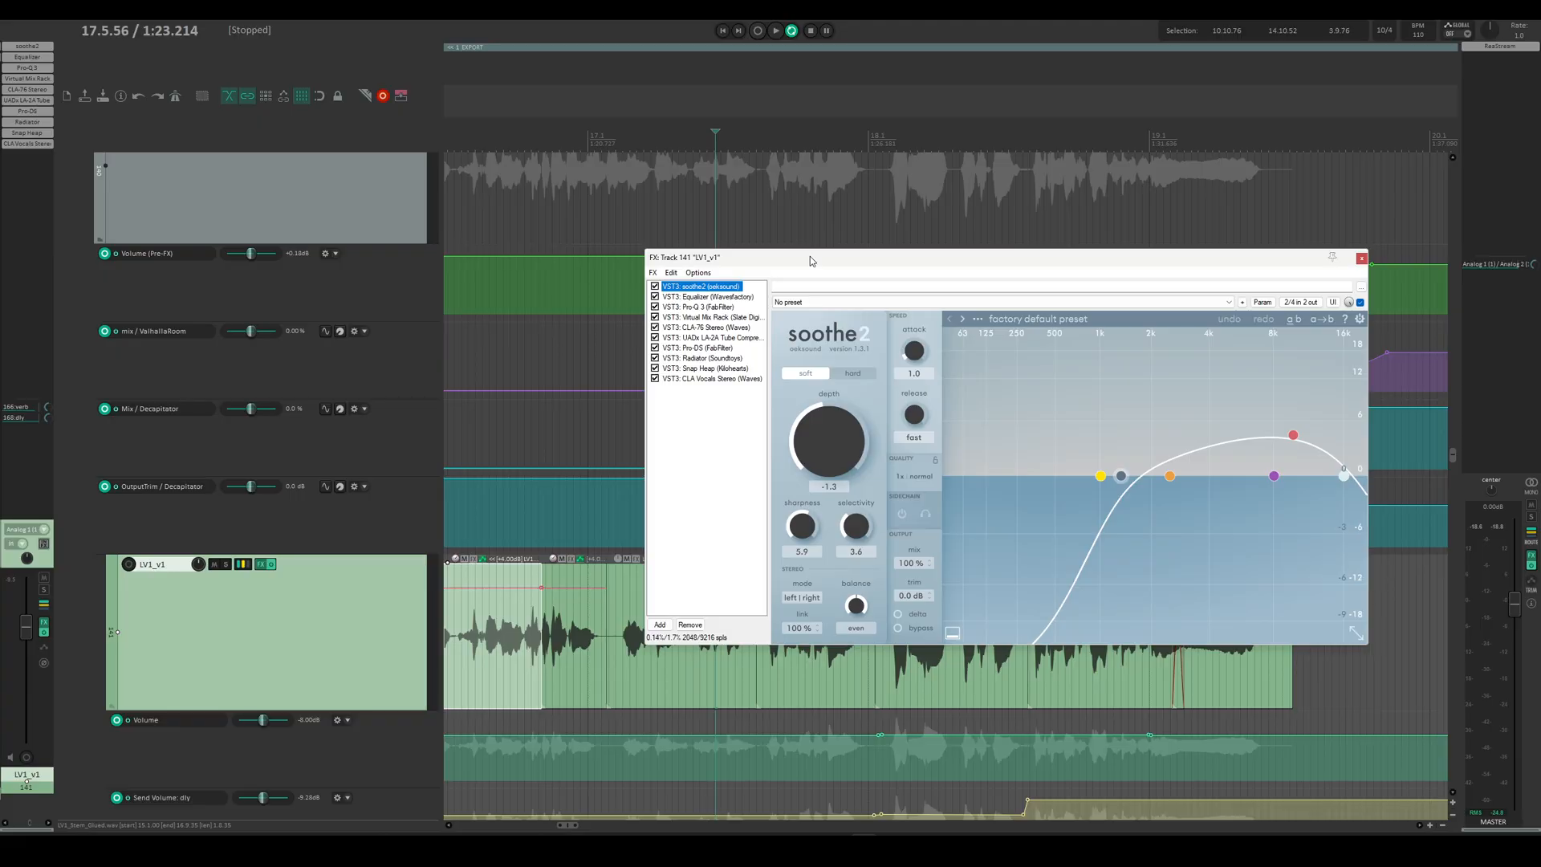
{"action": "left_click_drag", "start_coordinate": [811, 256], "coordinate": [789, 239]}
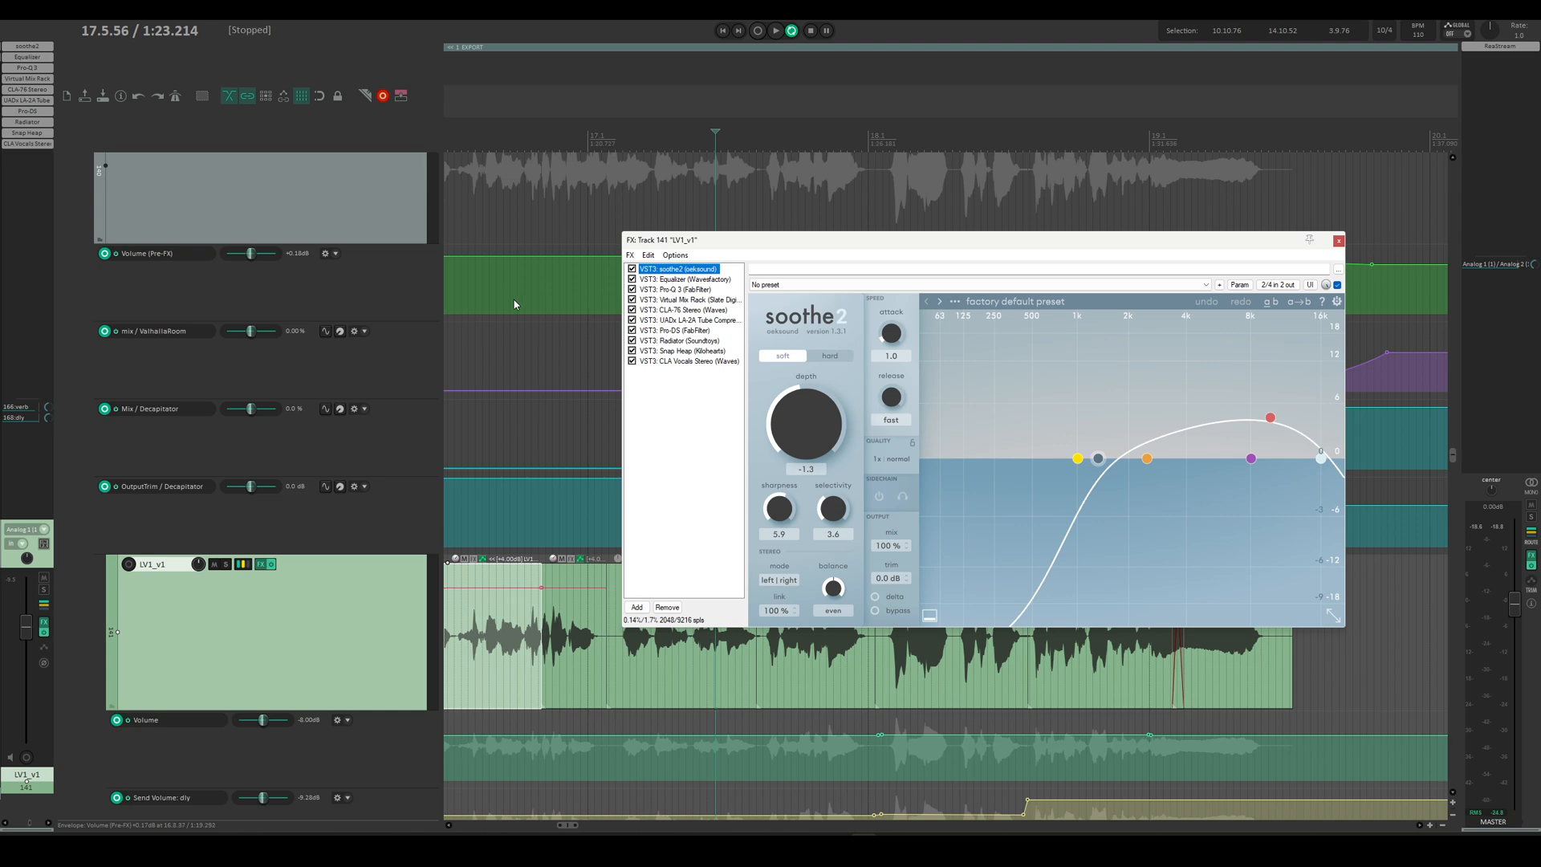
{"action": "scroll", "coordinate": [514, 303], "scroll_direction": "down", "scroll_amount": 6}
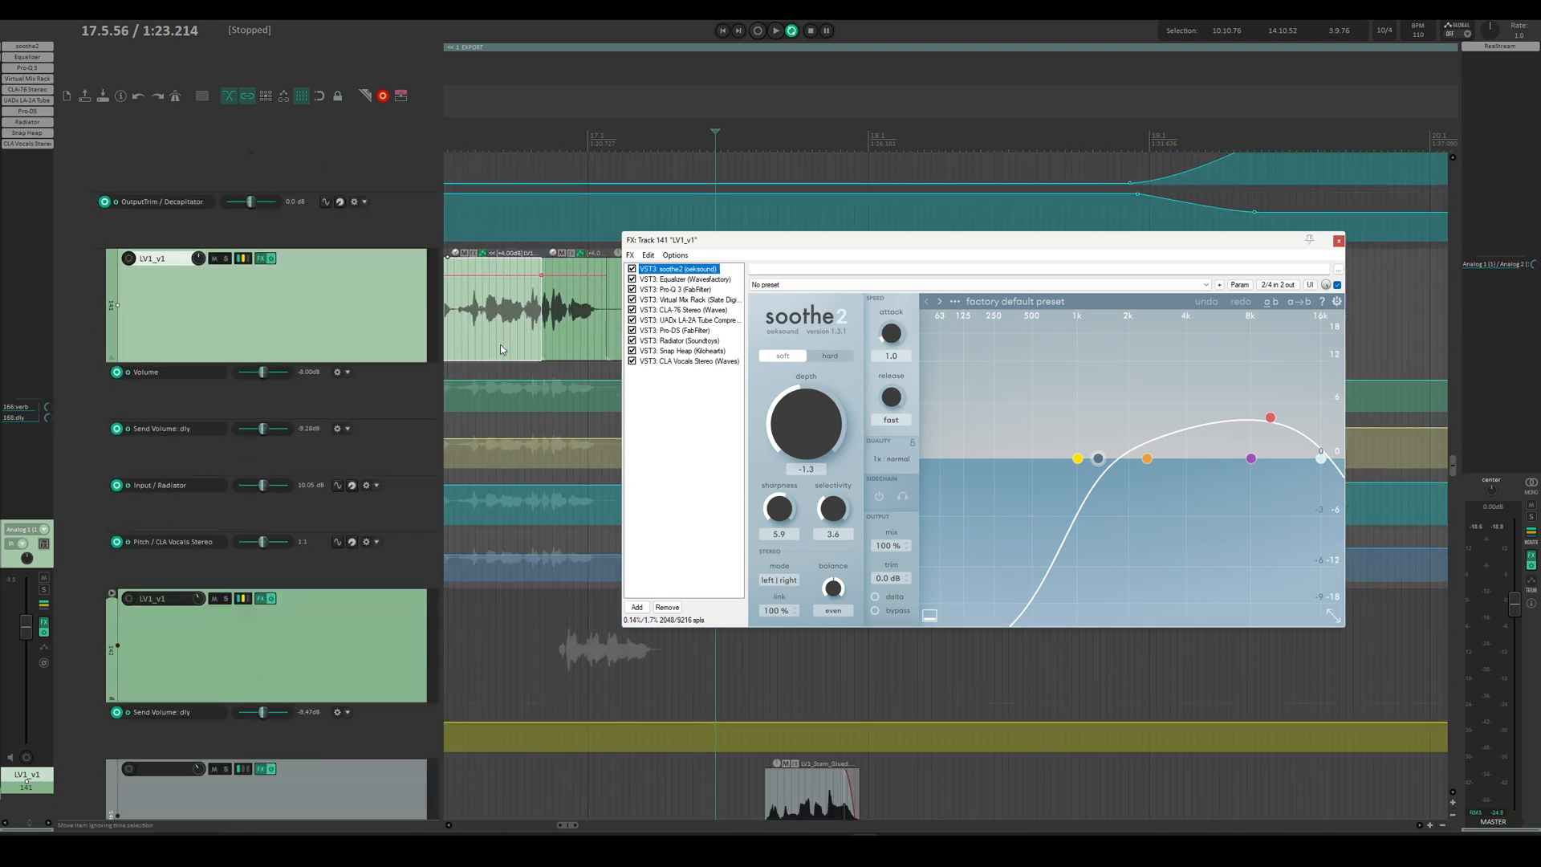
{"action": "scroll", "coordinate": [501, 350], "scroll_direction": "up", "scroll_amount": 3}
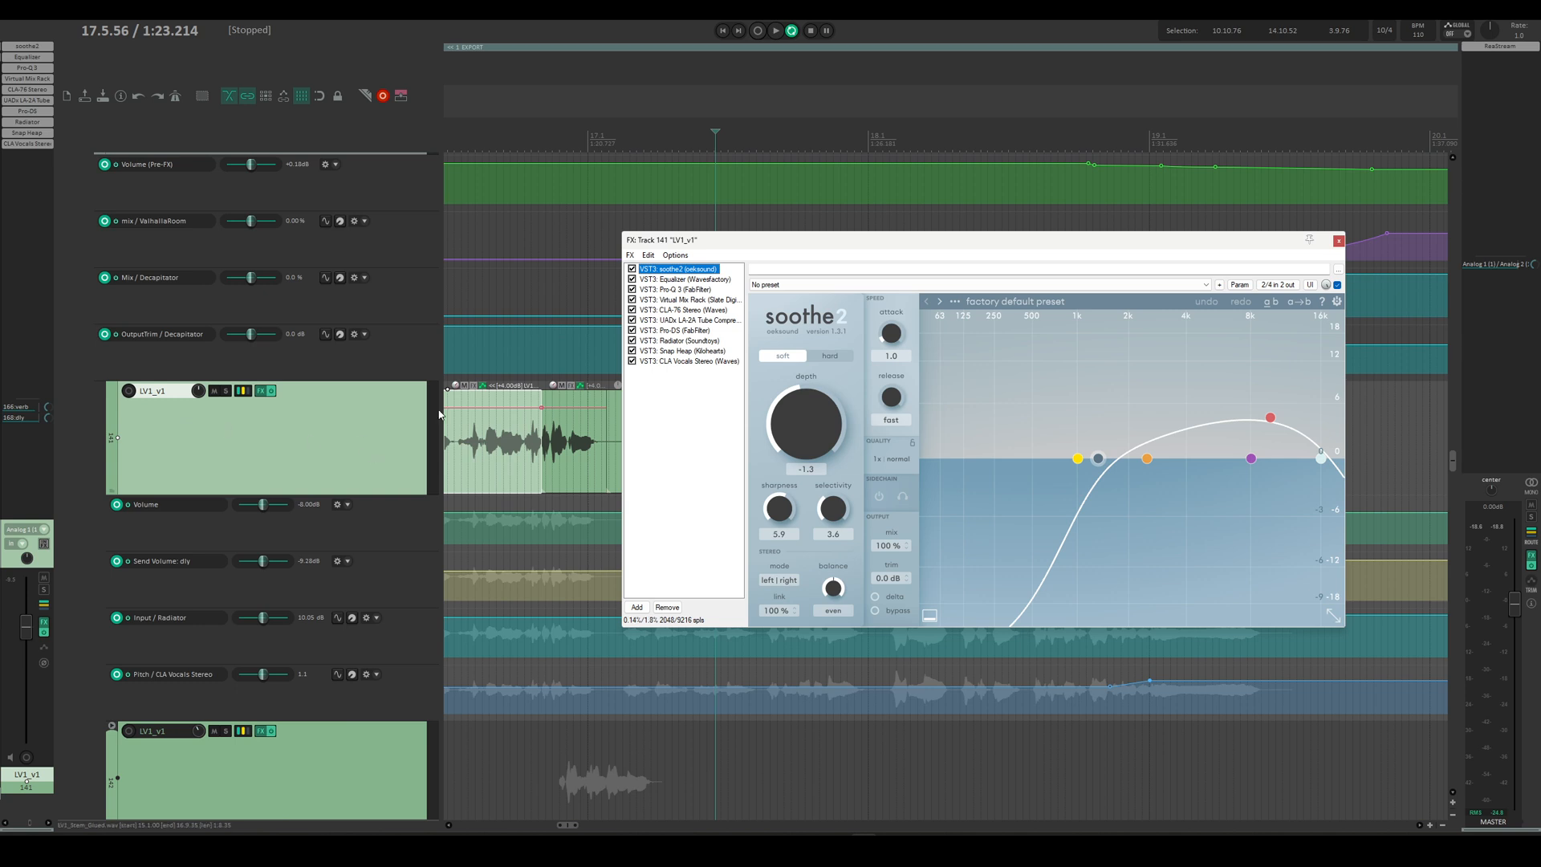
{"action": "scroll", "coordinate": [527, 414], "scroll_direction": "down", "scroll_amount": 6}
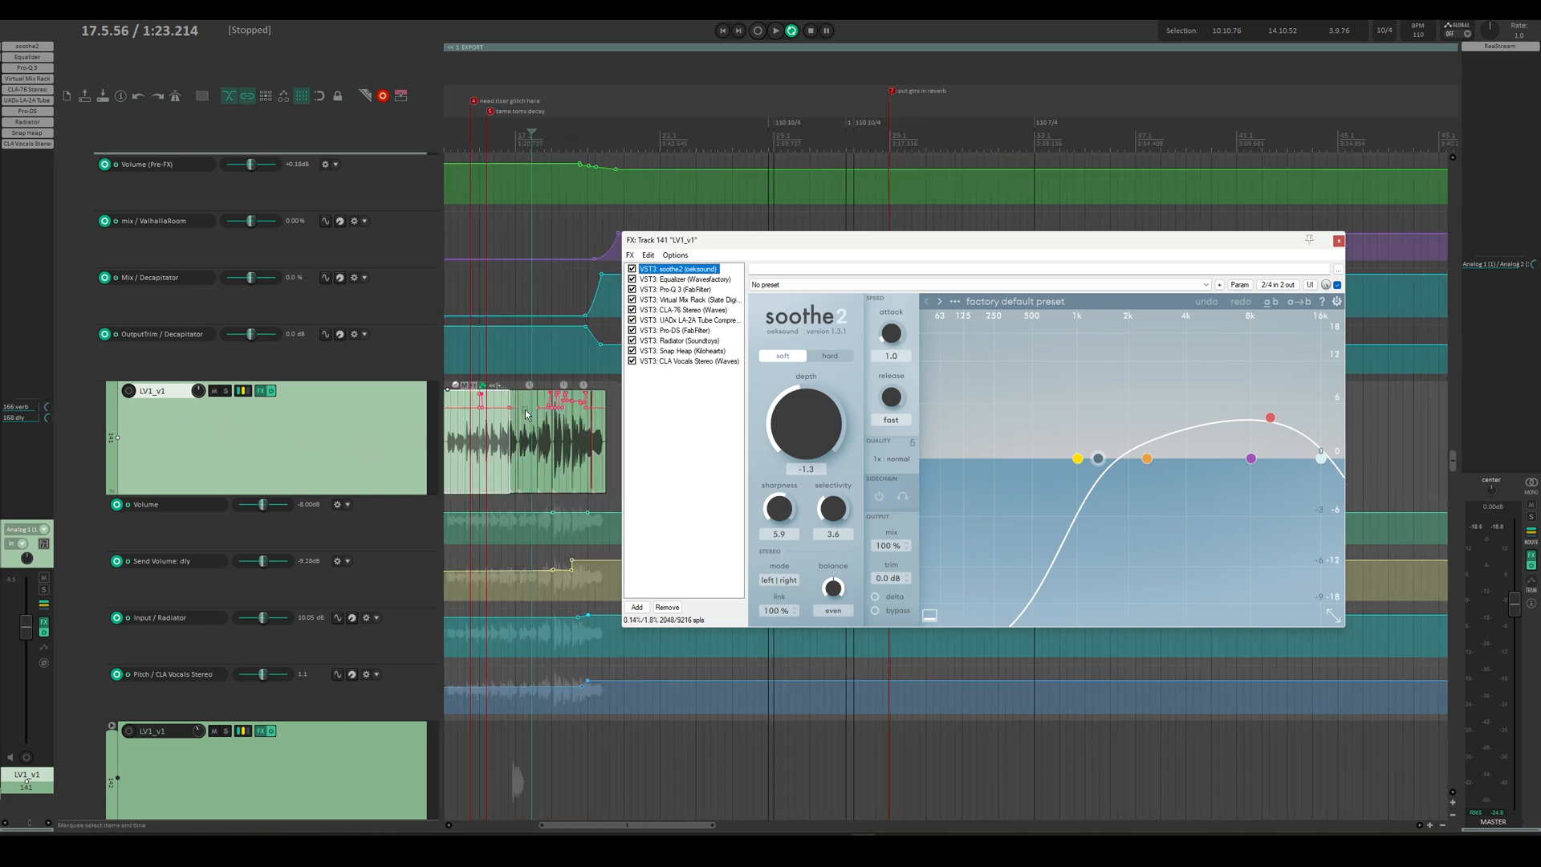
{"action": "scroll", "coordinate": [527, 414], "scroll_direction": "up", "scroll_amount": 6}
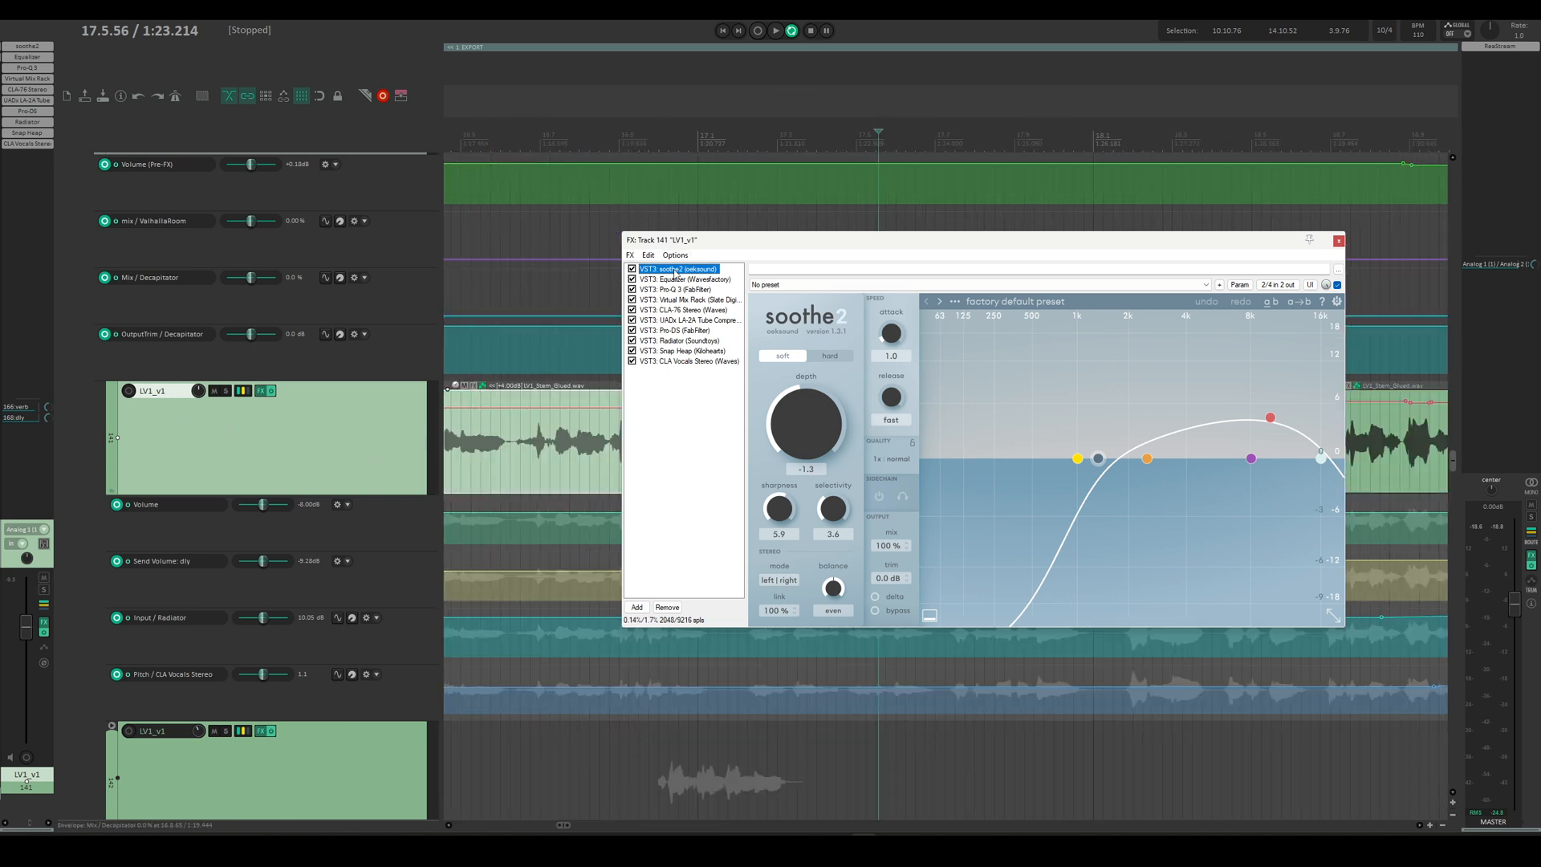
Step: Place the edit cursor at 16.6.66 and bypass every effect after soothe2 on the LV1_v1 track
{"action": "left_click", "coordinate": [527, 143]}
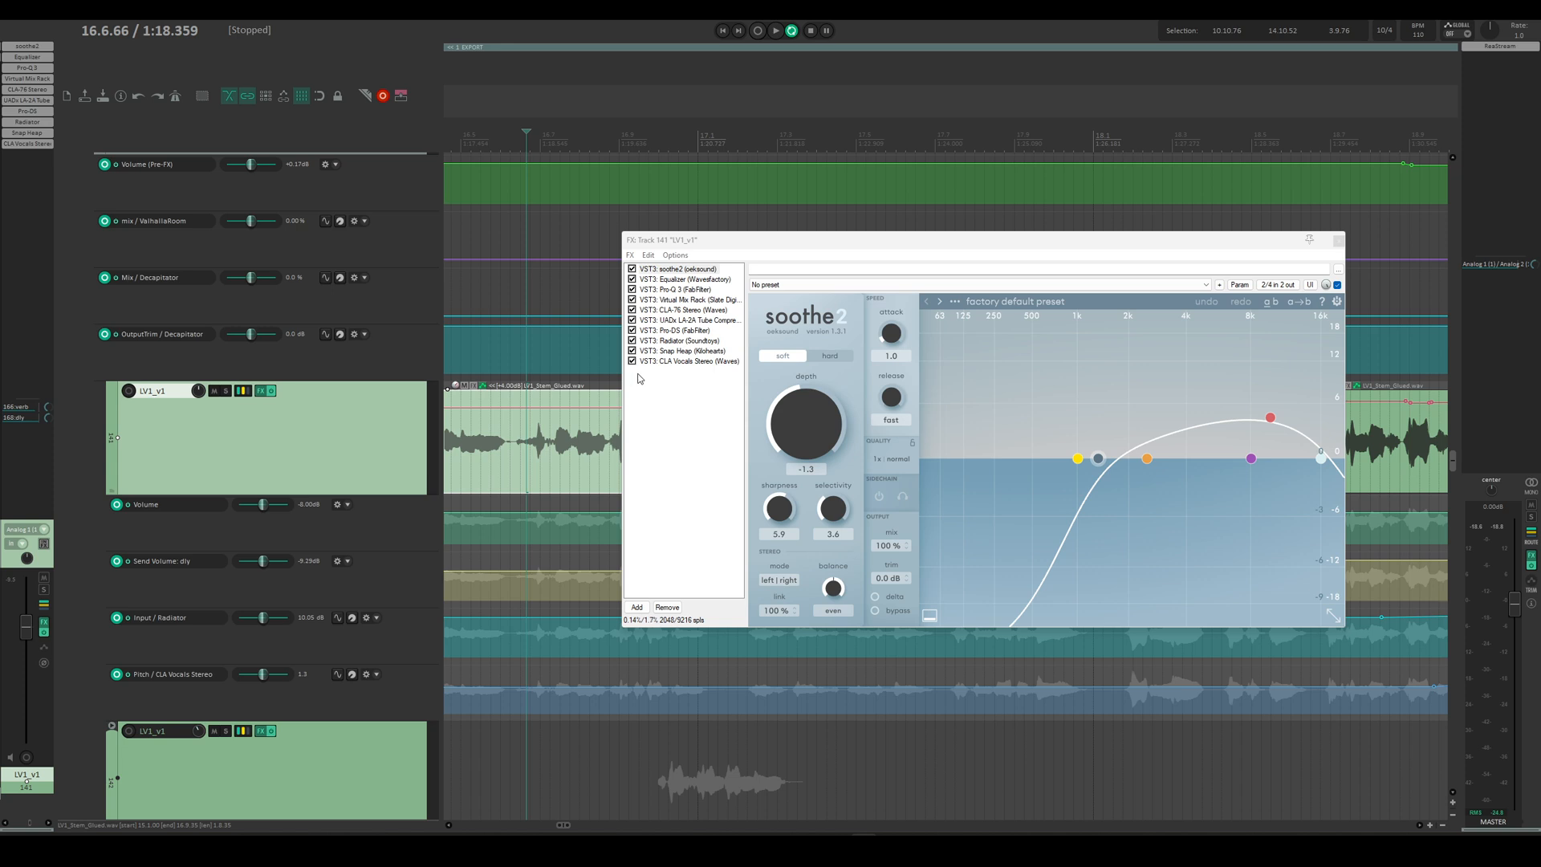
{"action": "left_click_drag", "start_coordinate": [27, 144], "coordinate": [28, 57]}
{"action": "left_click", "coordinate": [671, 381]}
Step: Solo the LV1_v1 track and audition the vocal with only soothe2 active
{"action": "key", "text": "space"}
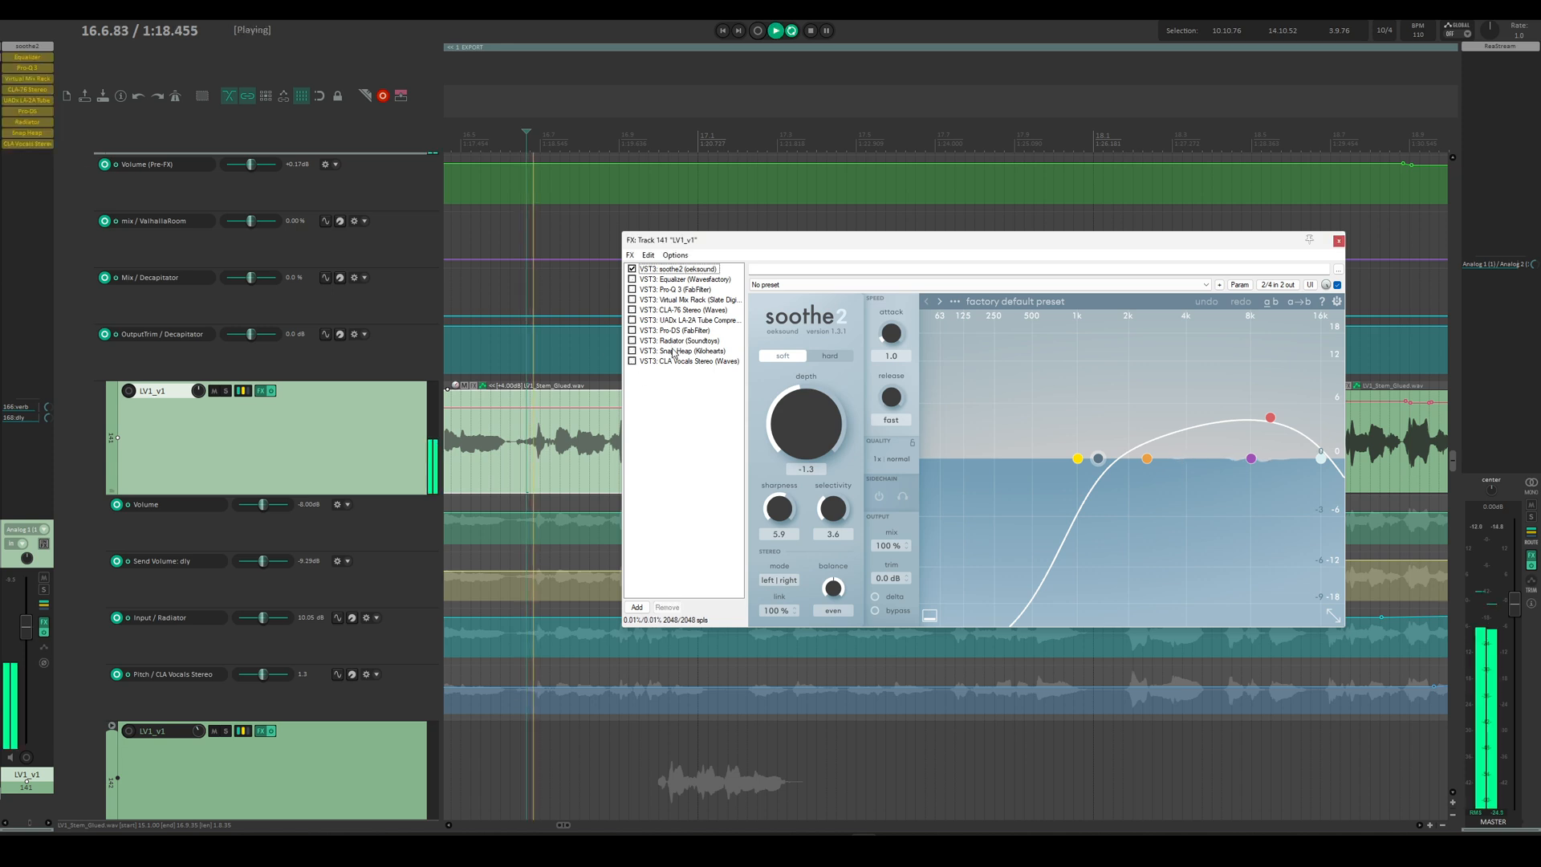
{"action": "left_click", "coordinate": [228, 392]}
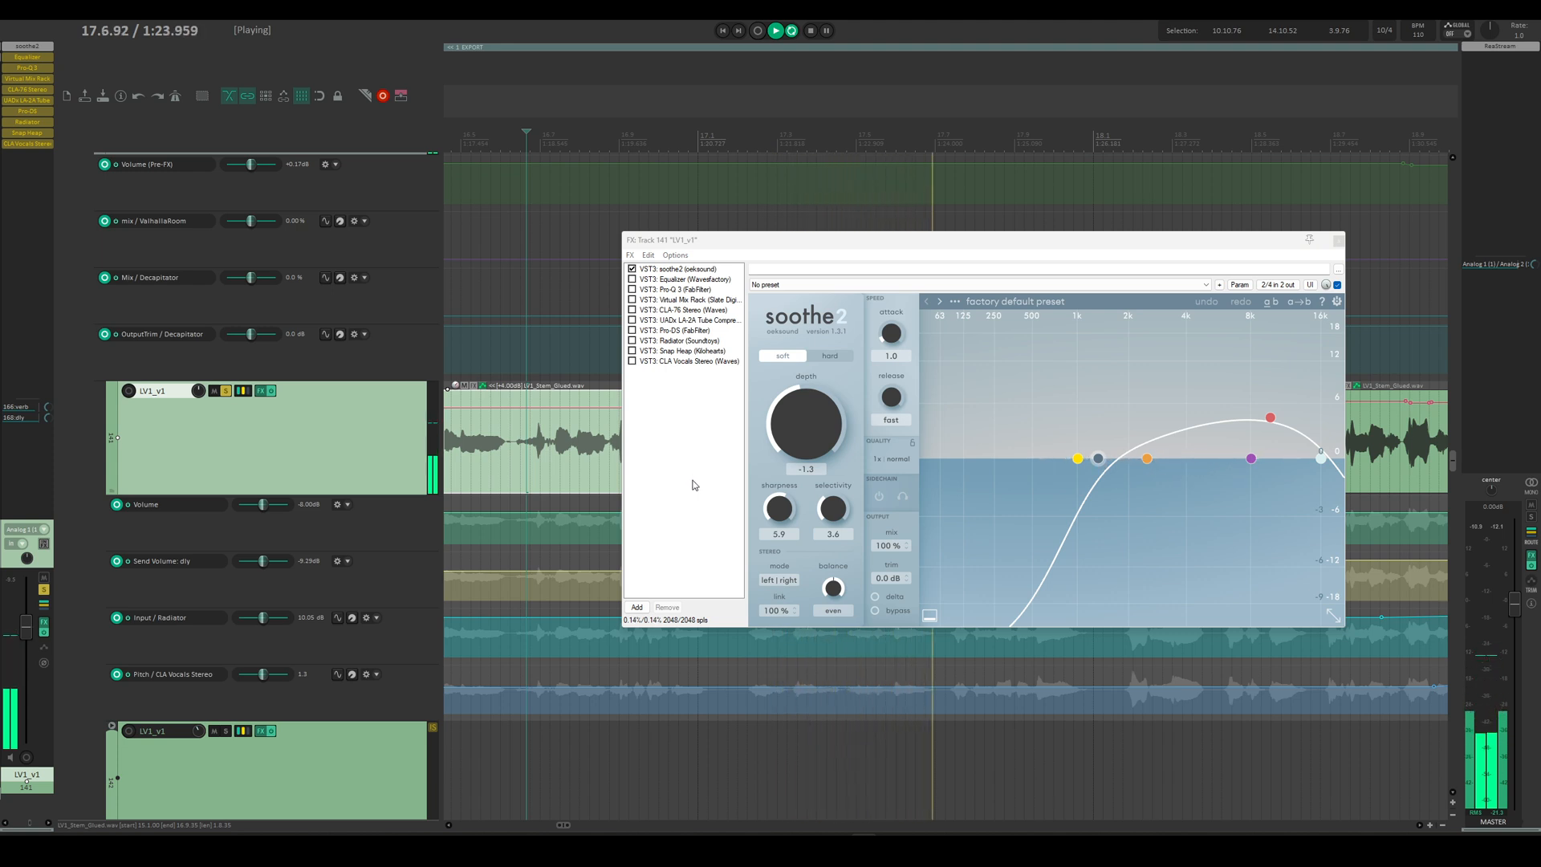
{"action": "key", "text": "space"}
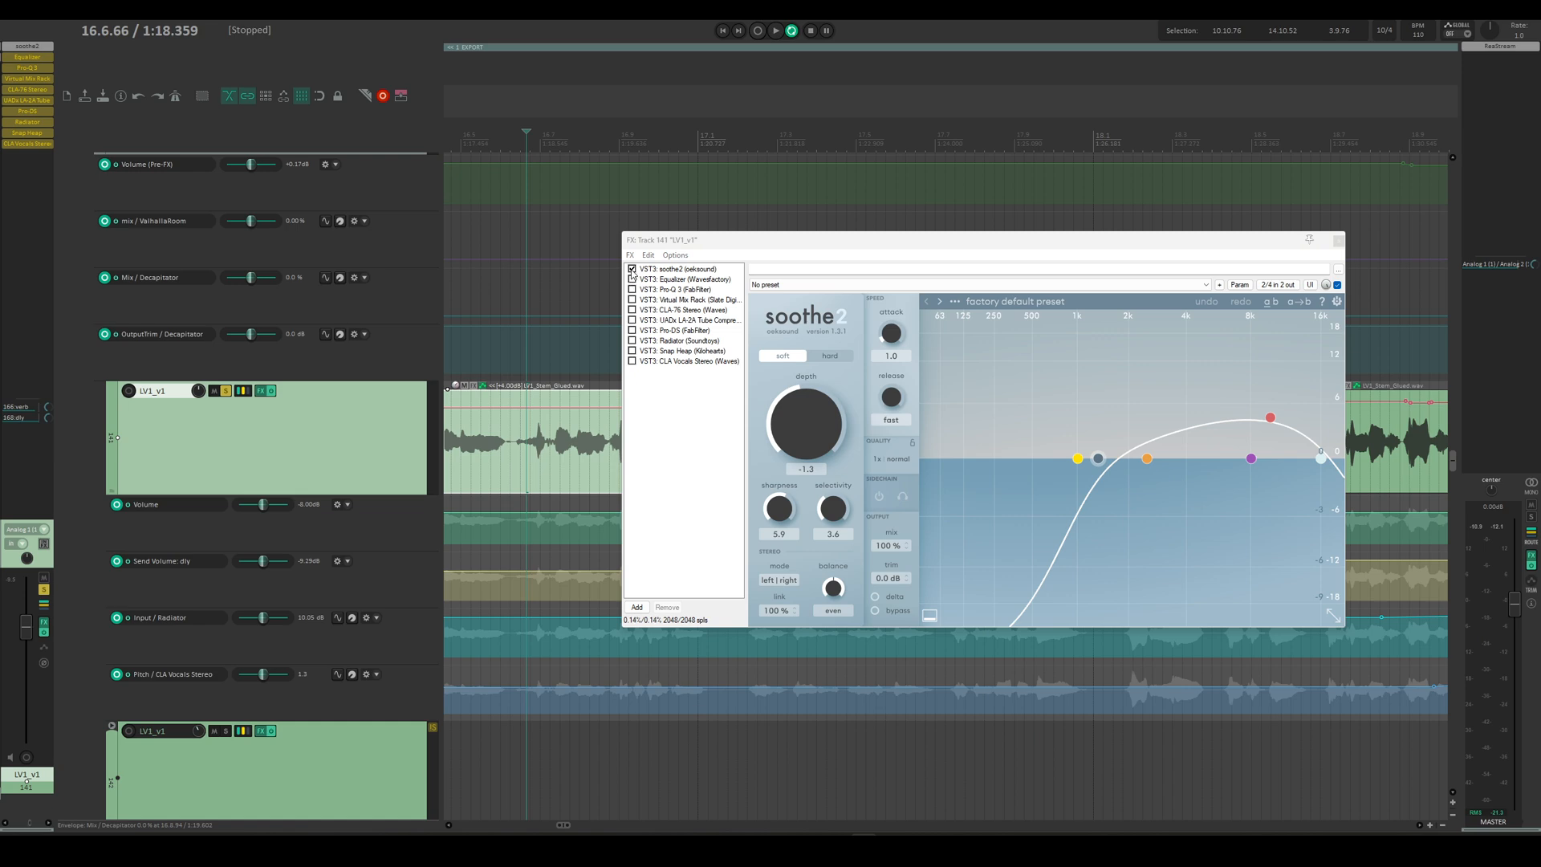
Step: Enable the Wavesfactory Equalizer, show its settings and audition the vocal with it added after soothe2
{"action": "left_click", "coordinate": [631, 279]}
{"action": "left_click", "coordinate": [672, 280]}
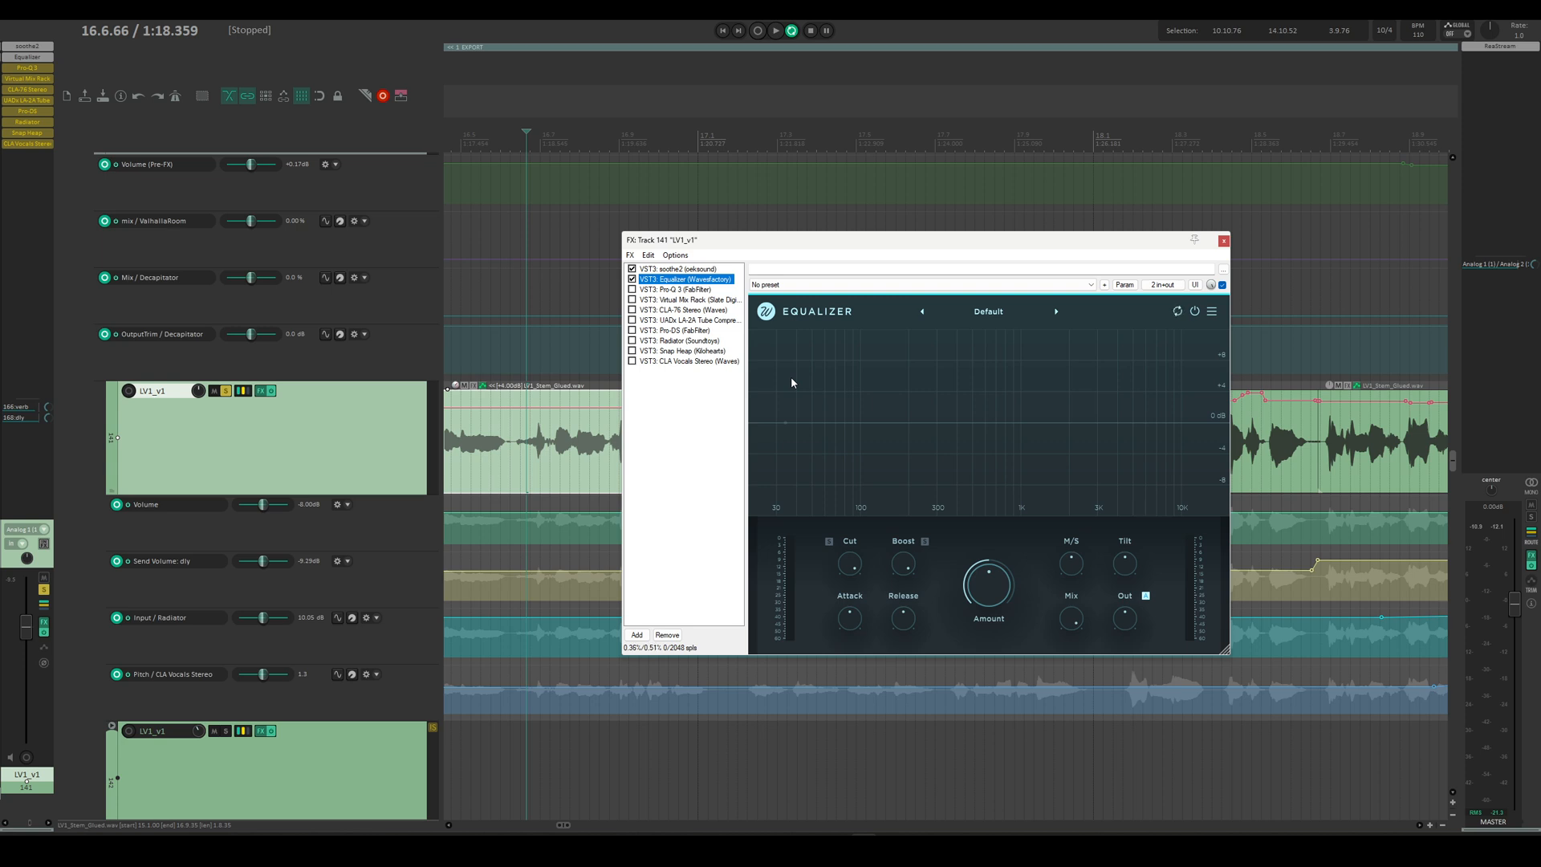
{"action": "key", "text": "space"}
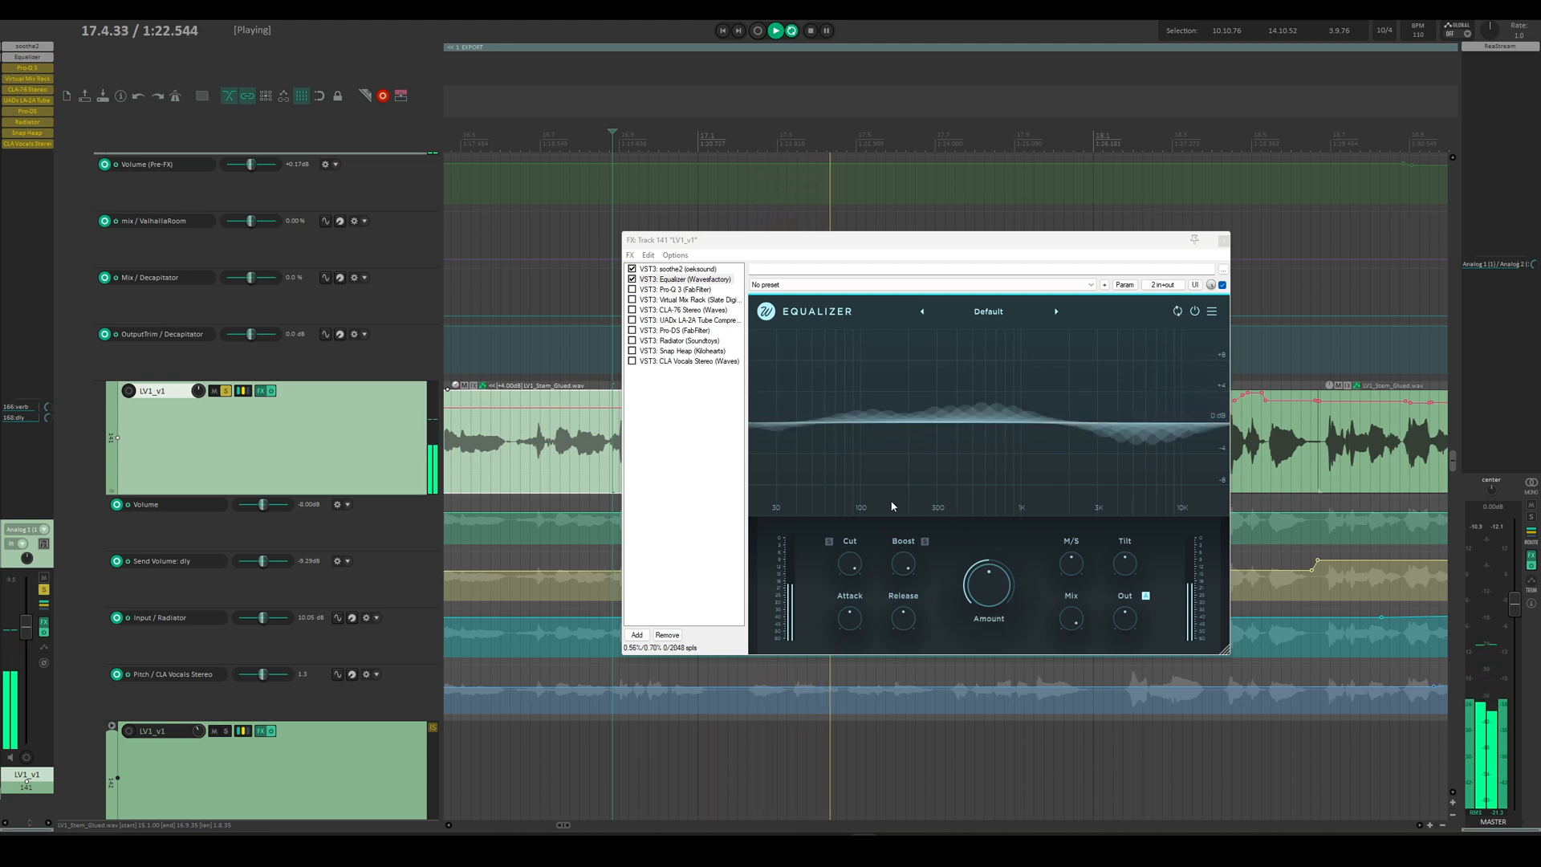
{"action": "key", "text": "space"}
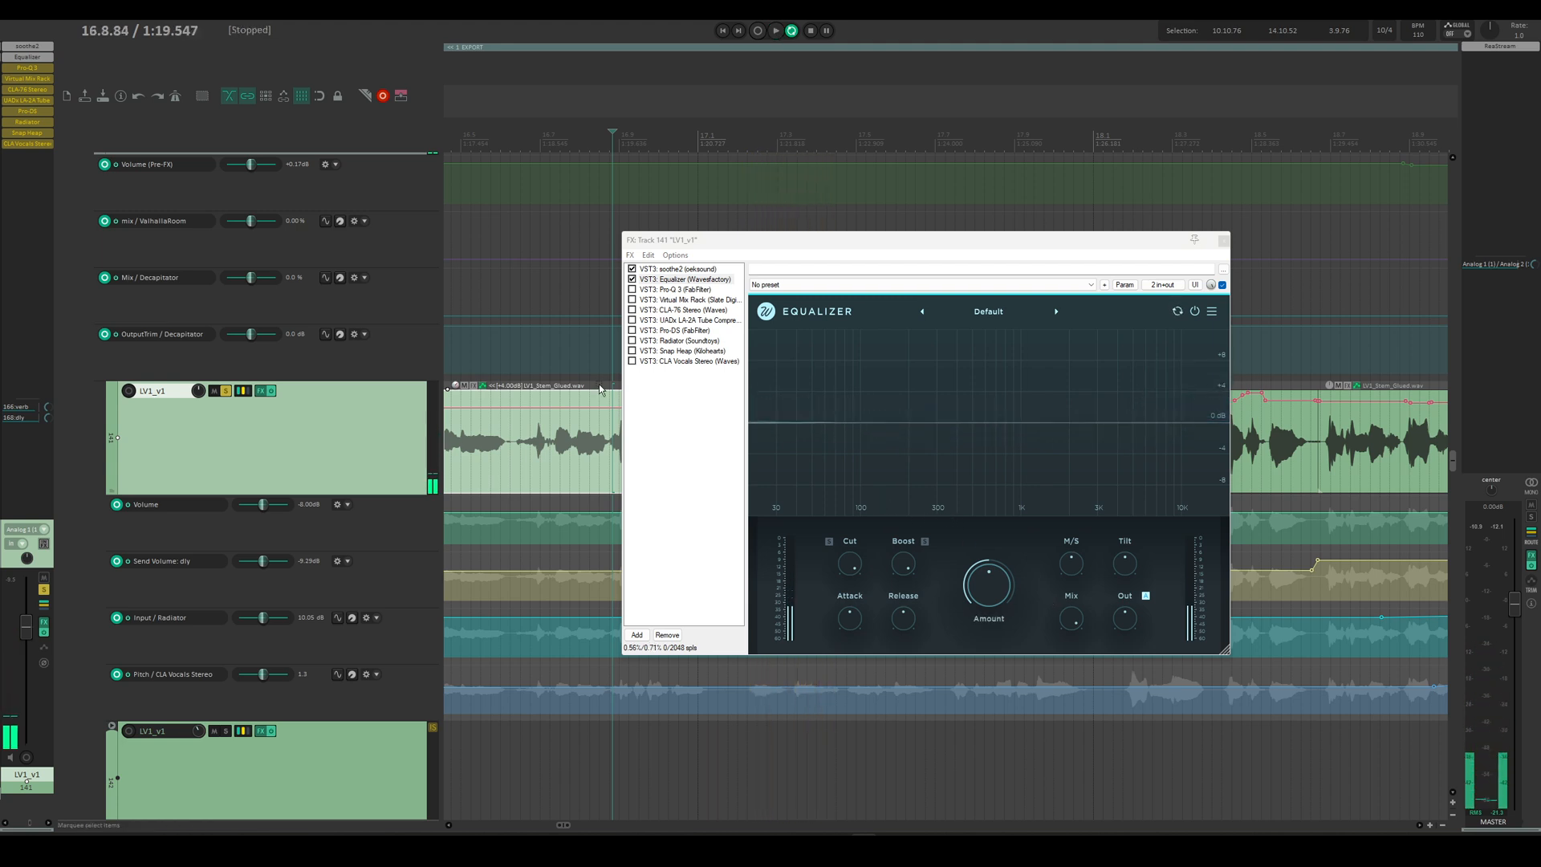
Step: Review the soothe2 settings once more and return to the Wavesfactory Equalizer
{"action": "mouse_move", "coordinate": [921, 488]}
{"action": "left_mouse_down"}
{"action": "mouse_move", "coordinate": [761, 507]}
{"action": "mouse_move", "coordinate": [922, 513]}
{"action": "mouse_move", "coordinate": [735, 524]}
{"action": "mouse_move", "coordinate": [920, 531]}
{"action": "mouse_move", "coordinate": [831, 530]}
{"action": "mouse_move", "coordinate": [902, 525]}
{"action": "mouse_move", "coordinate": [840, 511]}
{"action": "mouse_move", "coordinate": [876, 500]}
{"action": "mouse_move", "coordinate": [834, 506]}
{"action": "mouse_move", "coordinate": [952, 445]}
{"action": "mouse_move", "coordinate": [883, 429]}
{"action": "mouse_move", "coordinate": [831, 489]}
{"action": "left_mouse_up"}
{"action": "left_click", "coordinate": [674, 269]}
{"action": "left_click", "coordinate": [682, 280]}
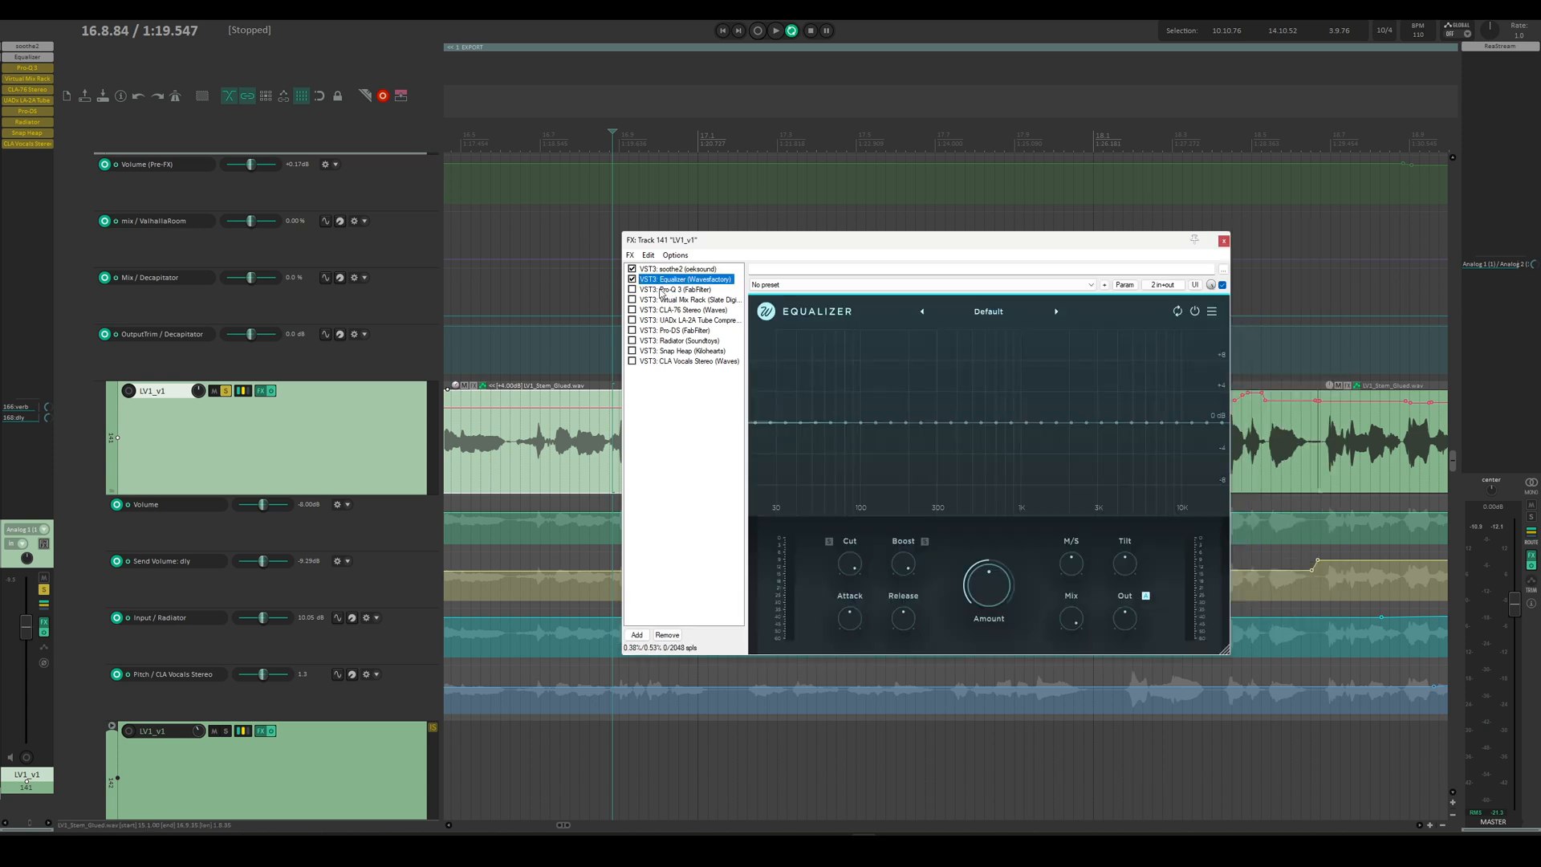
Step: Enable Pro-Q 3 and Virtual Mix Rack on the LV1_v1 track and show each plug-in's settings
{"action": "left_click", "coordinate": [632, 290]}
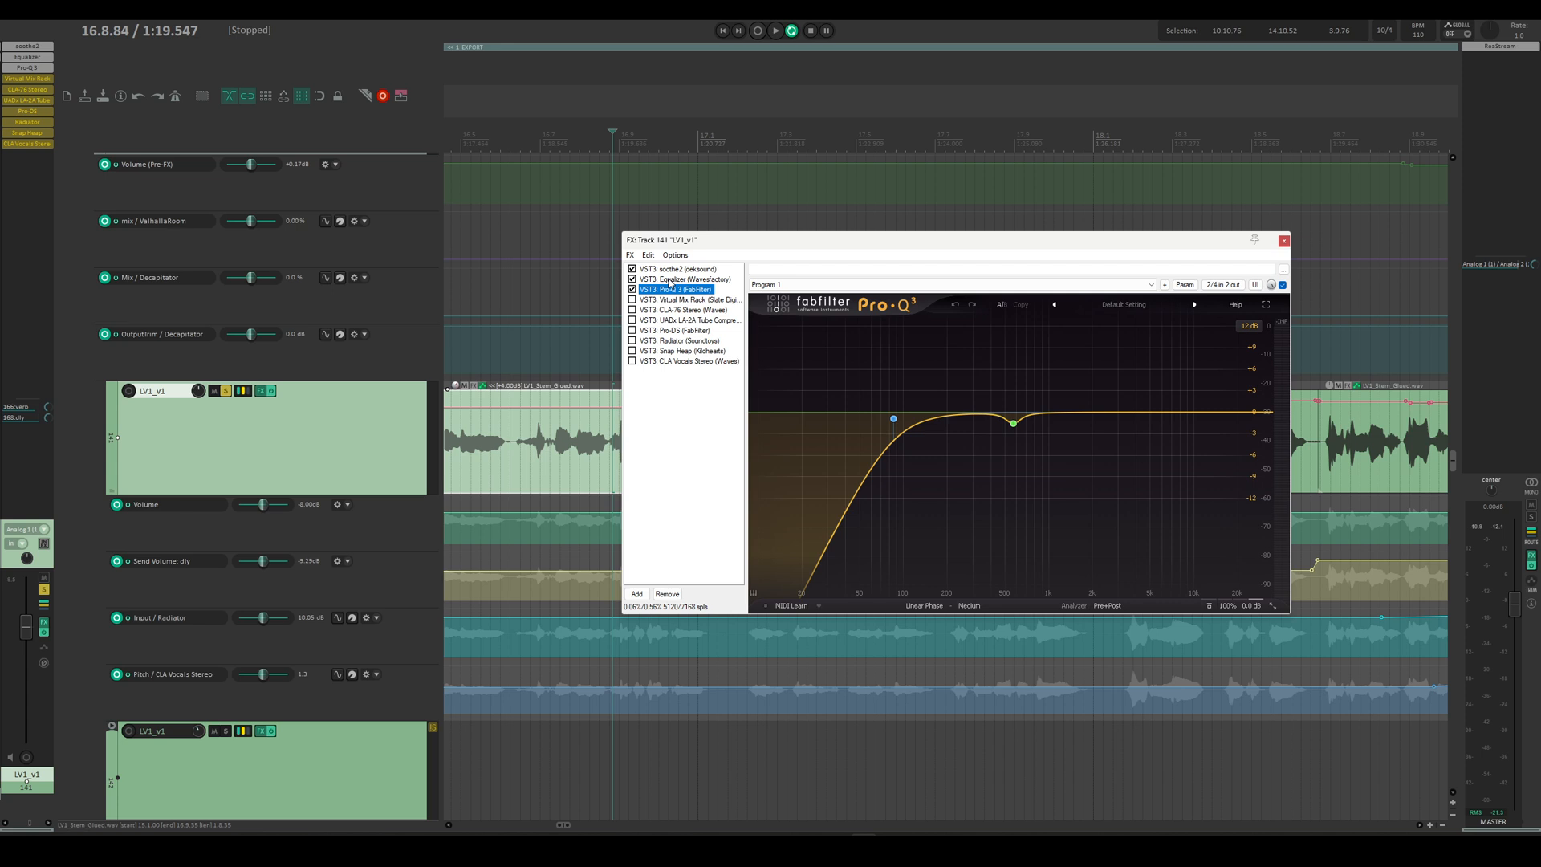
{"action": "left_click", "coordinate": [632, 300]}
{"action": "left_click", "coordinate": [657, 301]}
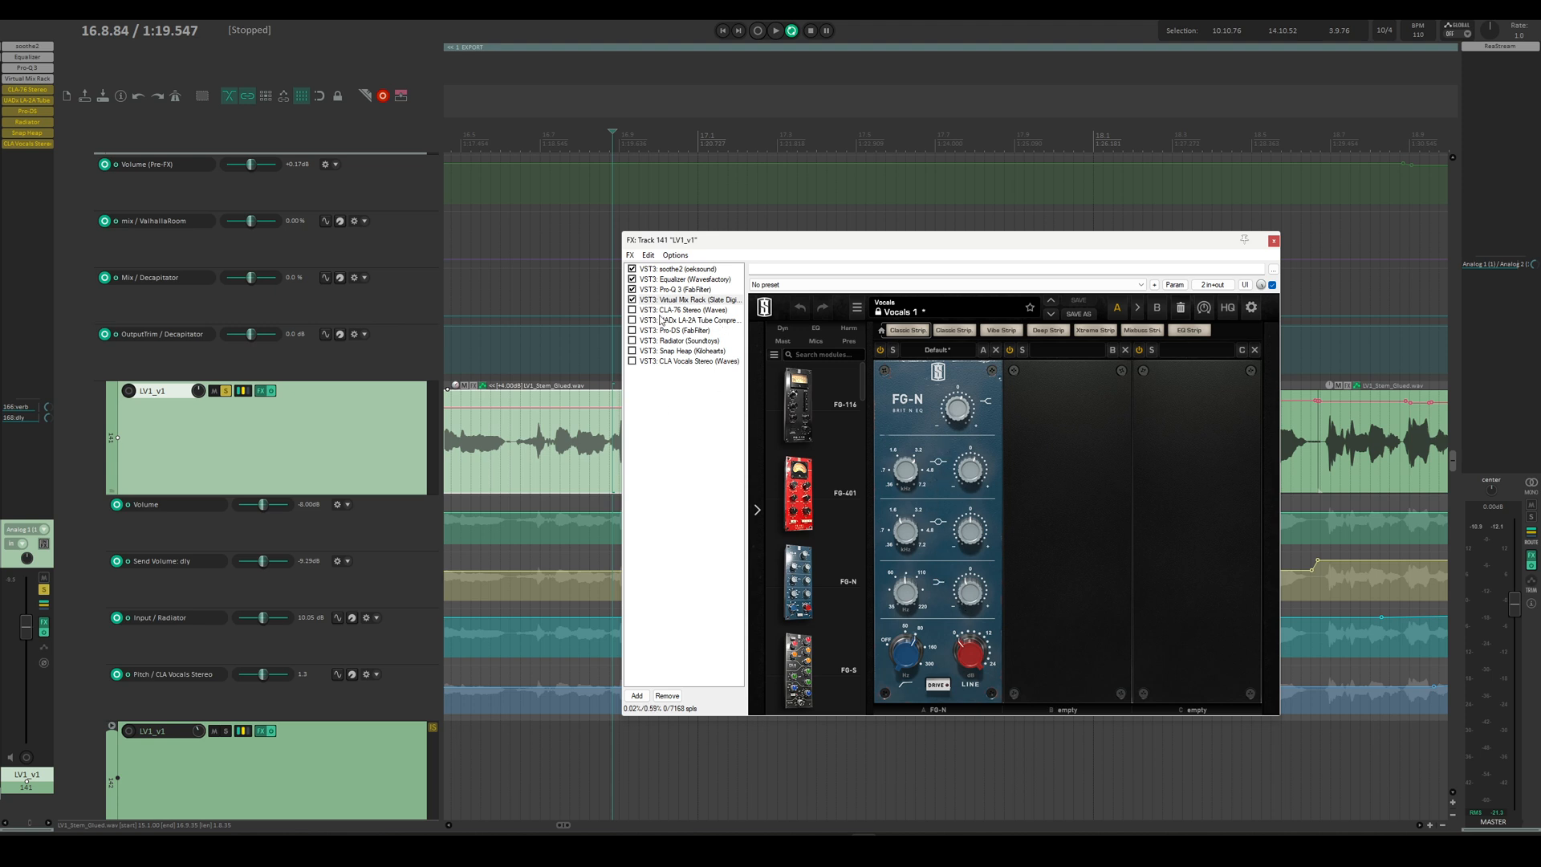
Step: Enable the CLA-76 Stereo and UADx LA-2A compressors, show their settings and reposition the effects window
{"action": "left_click", "coordinate": [632, 310]}
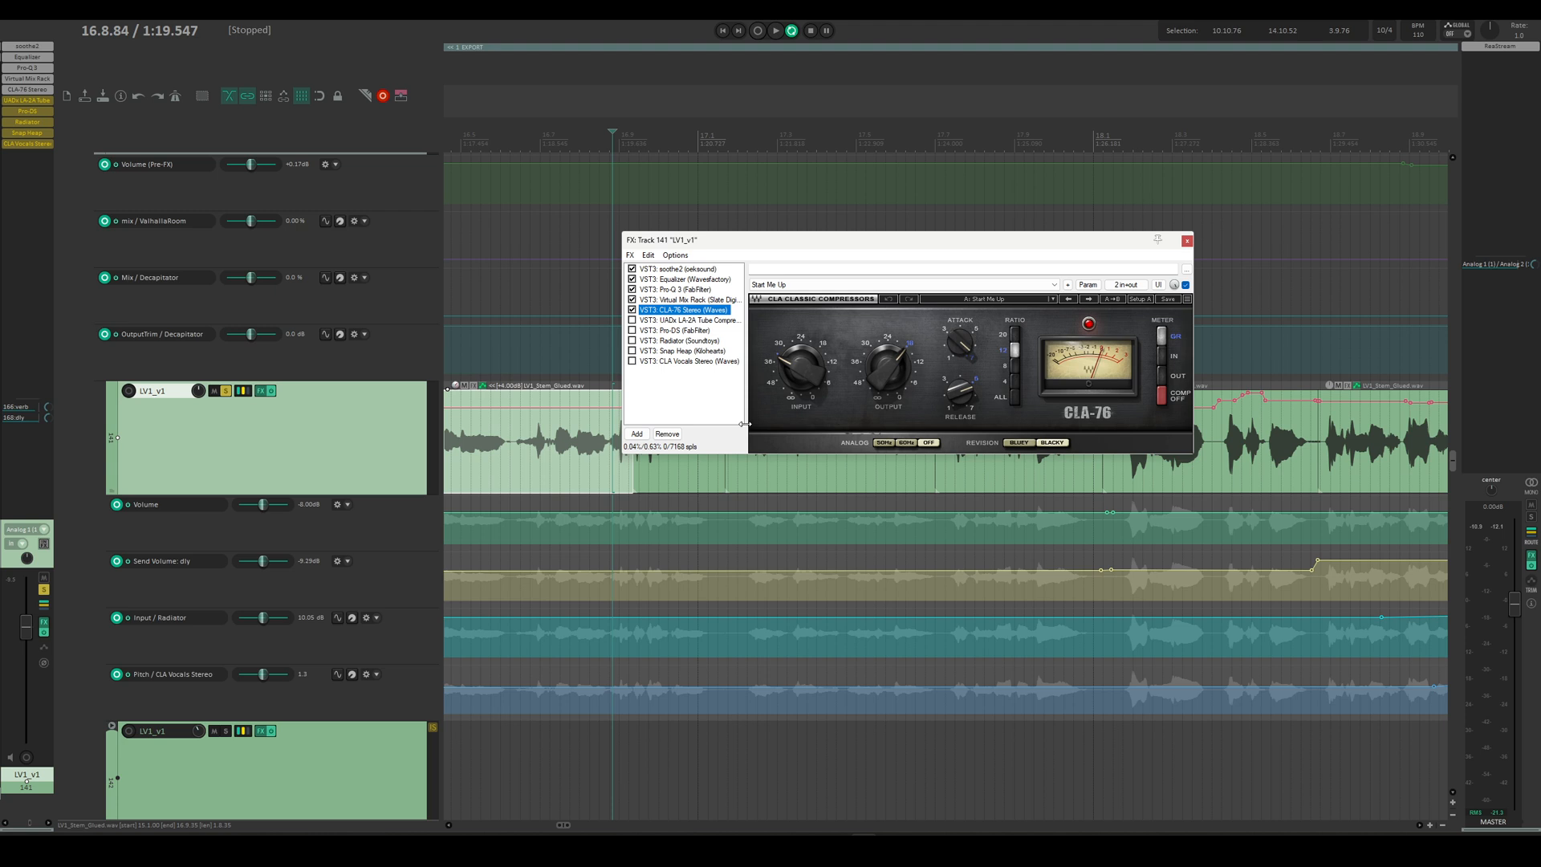
{"action": "left_click", "coordinate": [632, 320]}
{"action": "left_click", "coordinate": [674, 321]}
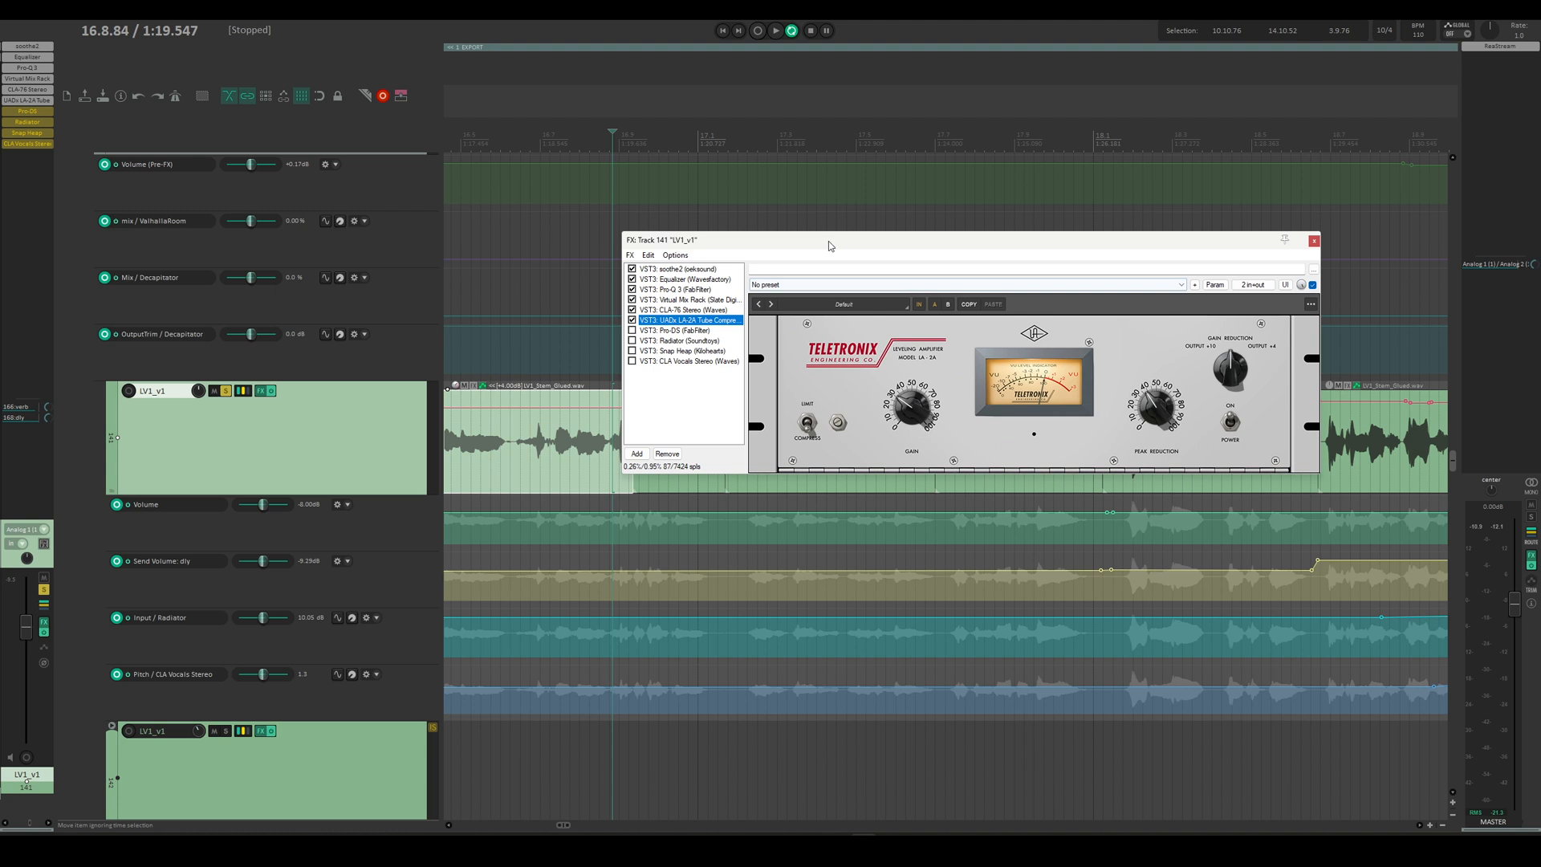
{"action": "left_click_drag", "start_coordinate": [828, 241], "coordinate": [694, 314]}
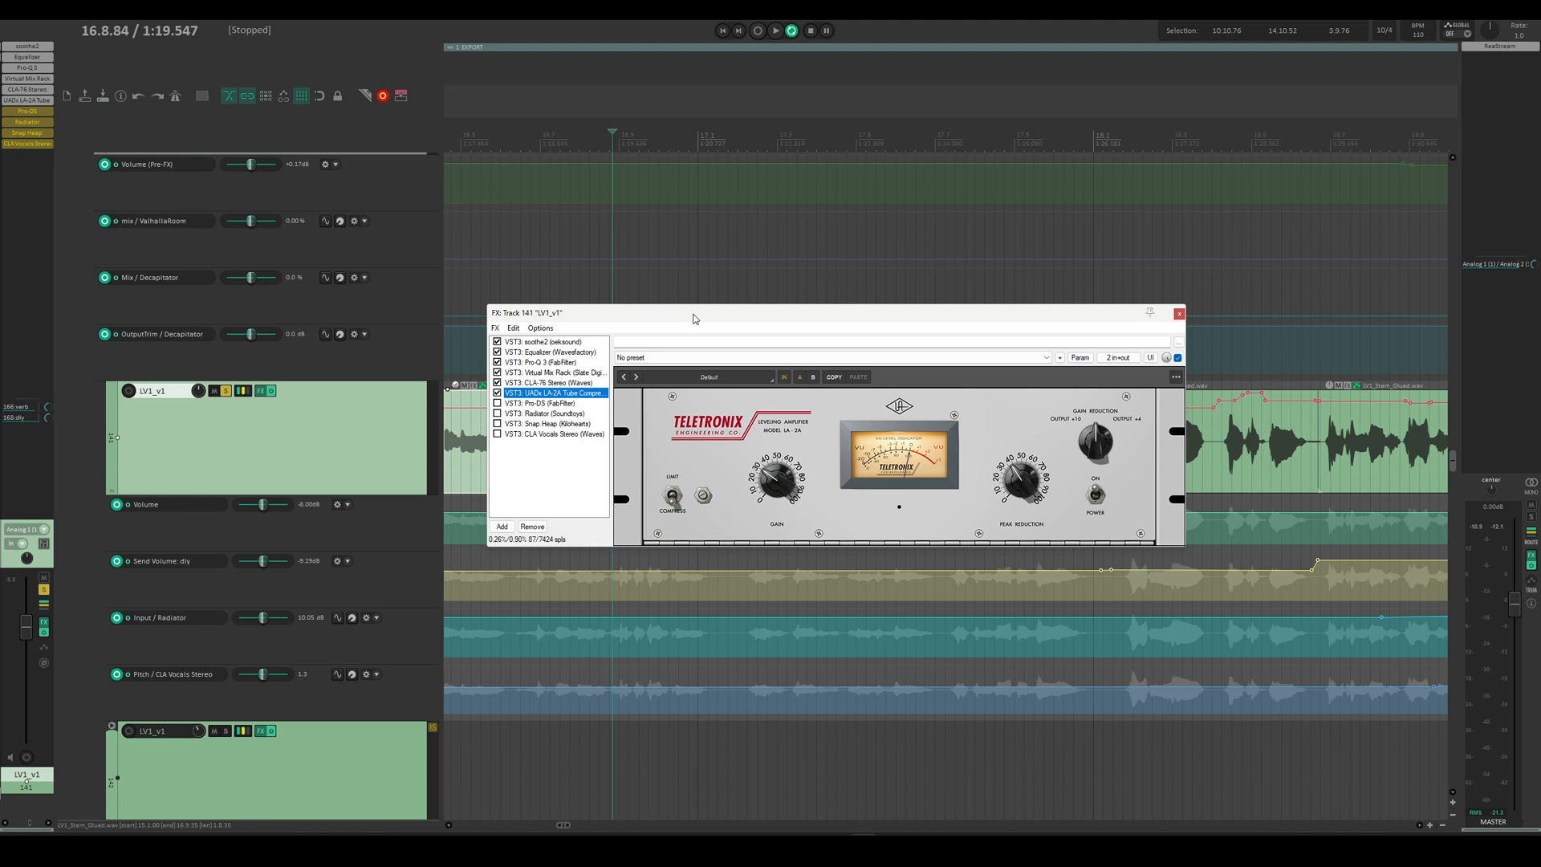
{"action": "left_click_drag", "start_coordinate": [695, 319], "coordinate": [845, 364]}
Step: Enable Pro-DS and audition the vocal from 15.9.04 with the de-esser added to the chain
{"action": "key", "text": "Down"}
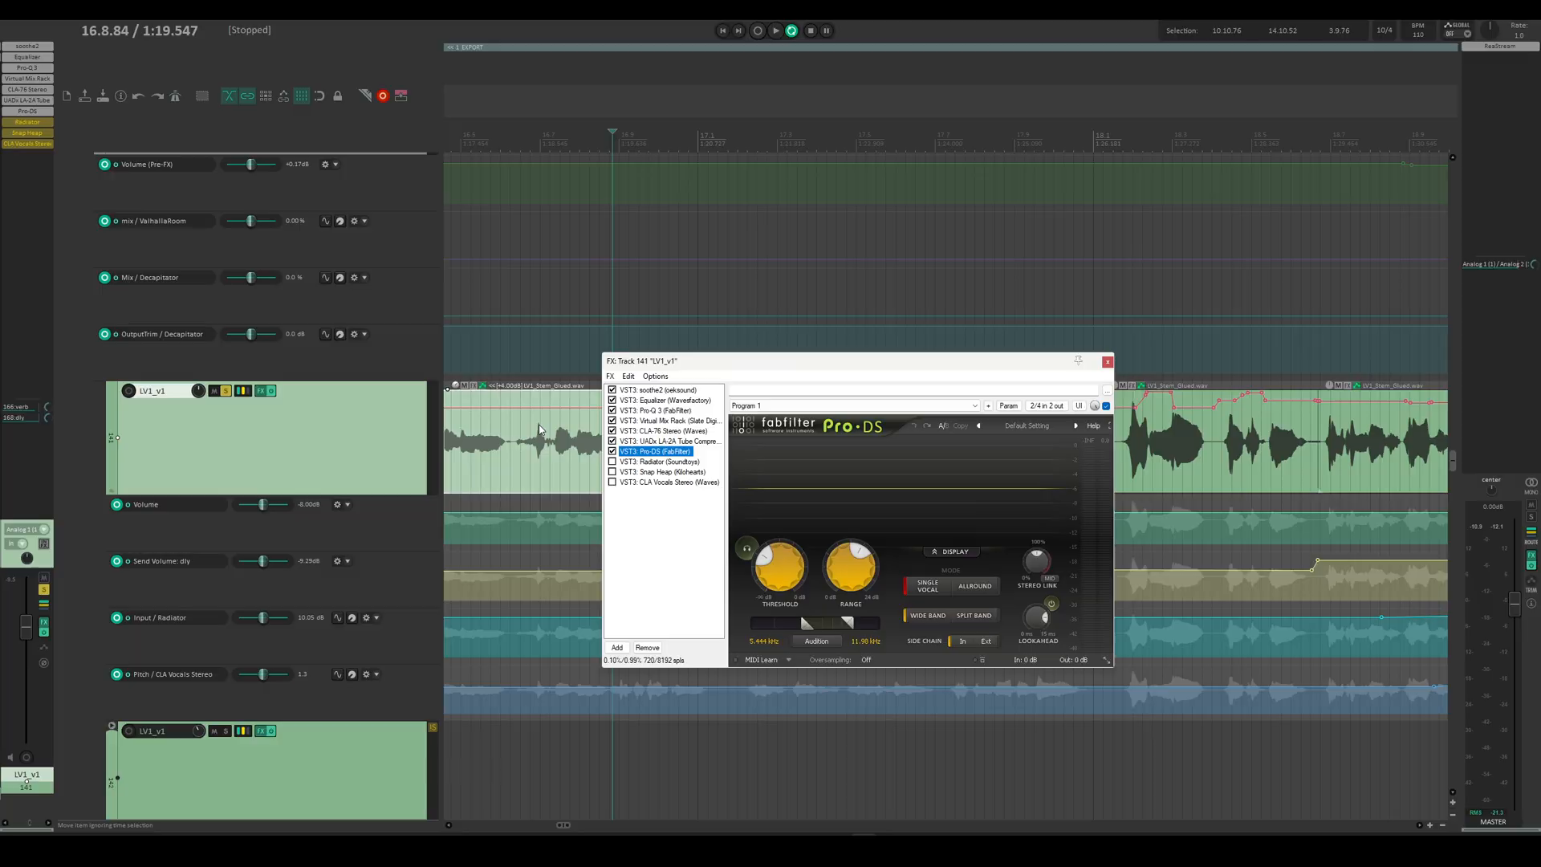
{"action": "scroll", "coordinate": [536, 449], "scroll_direction": "down", "scroll_amount": 3}
{"action": "scroll", "coordinate": [578, 409], "scroll_direction": "up", "scroll_amount": 2}
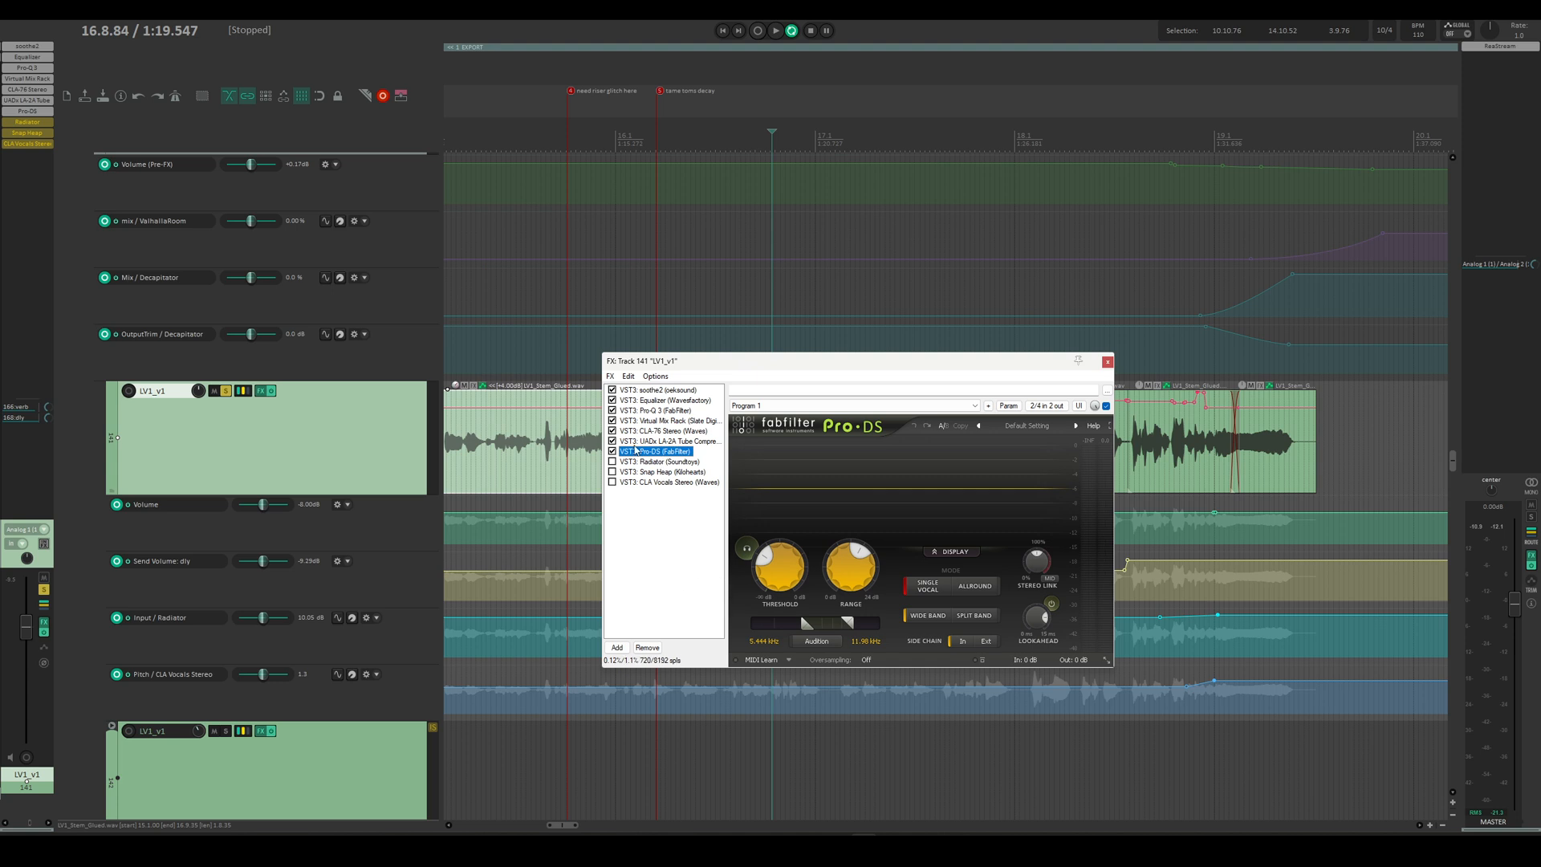
{"action": "left_click", "coordinate": [577, 141]}
{"action": "key", "text": "space"}
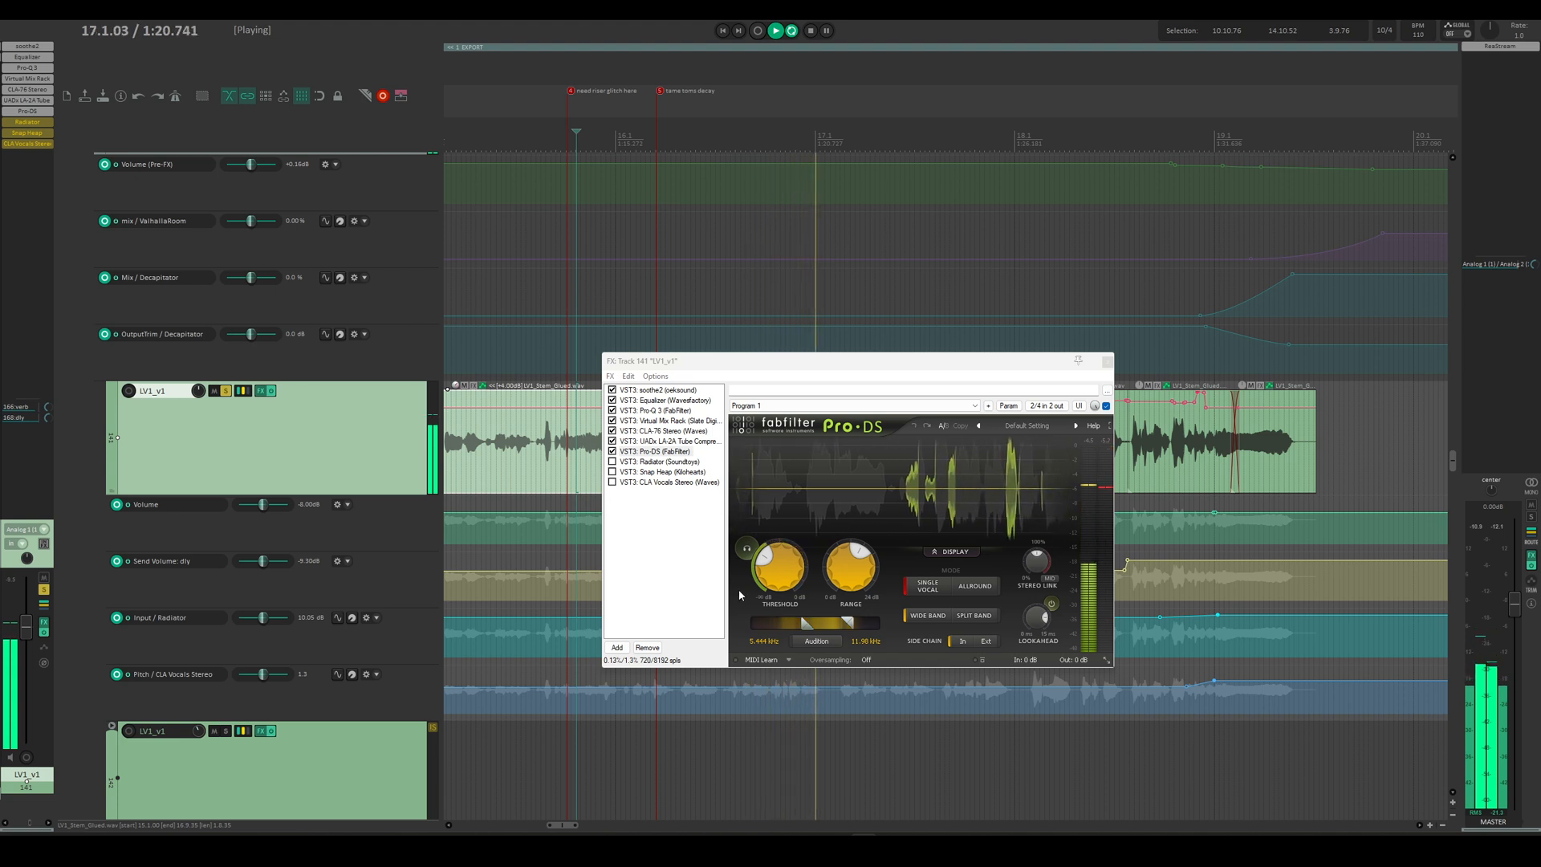
{"action": "key", "text": "space"}
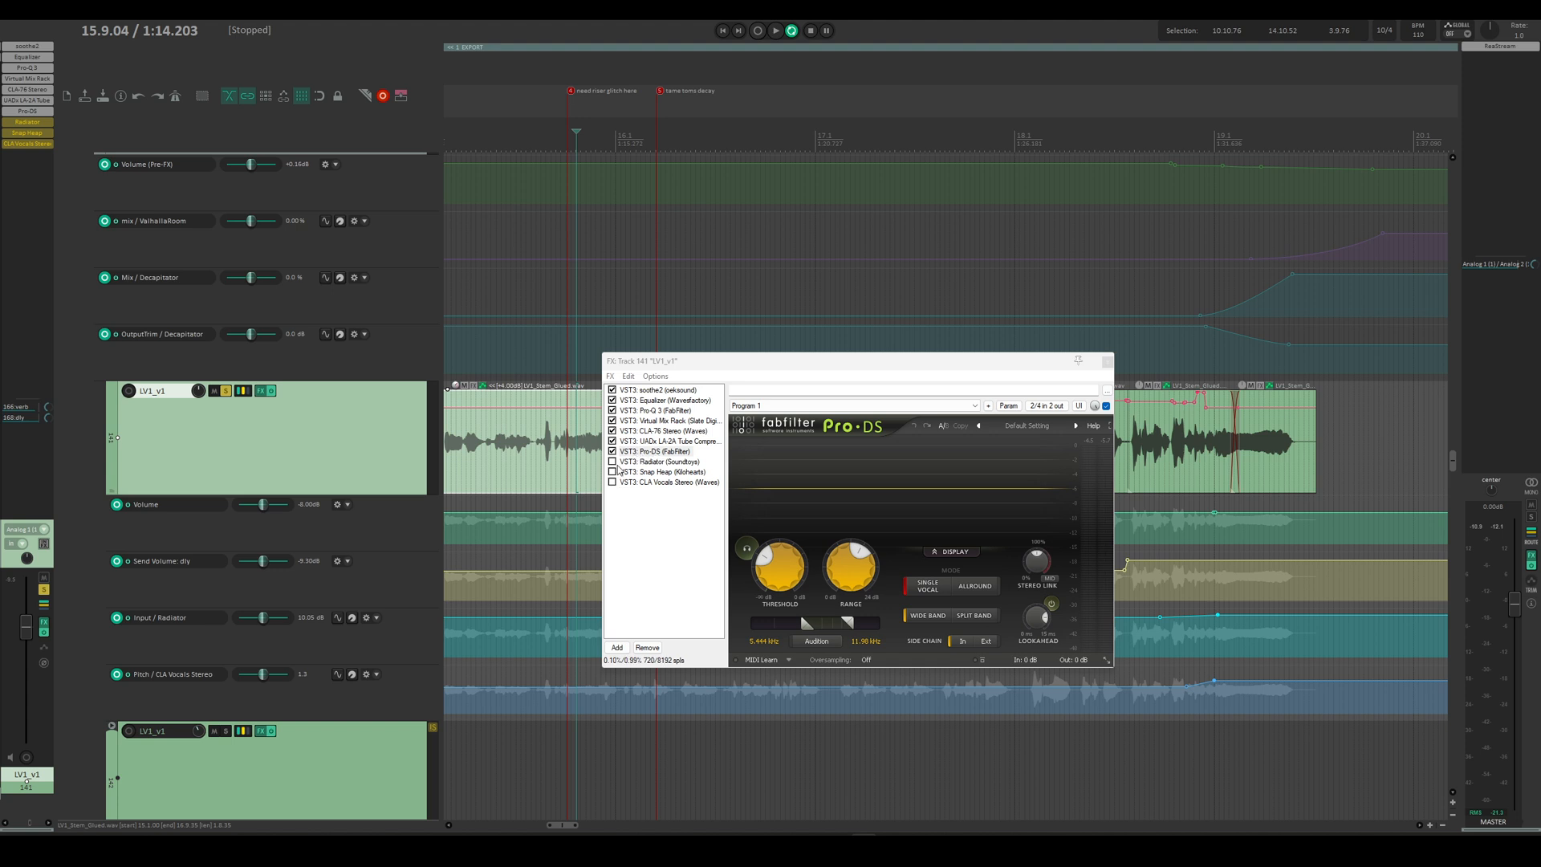
Step: Enable Radiator, show its settings and move the effects window clear of the vocal waveform
{"action": "scroll", "coordinate": [245, 436], "scroll_direction": "down", "scroll_amount": 1}
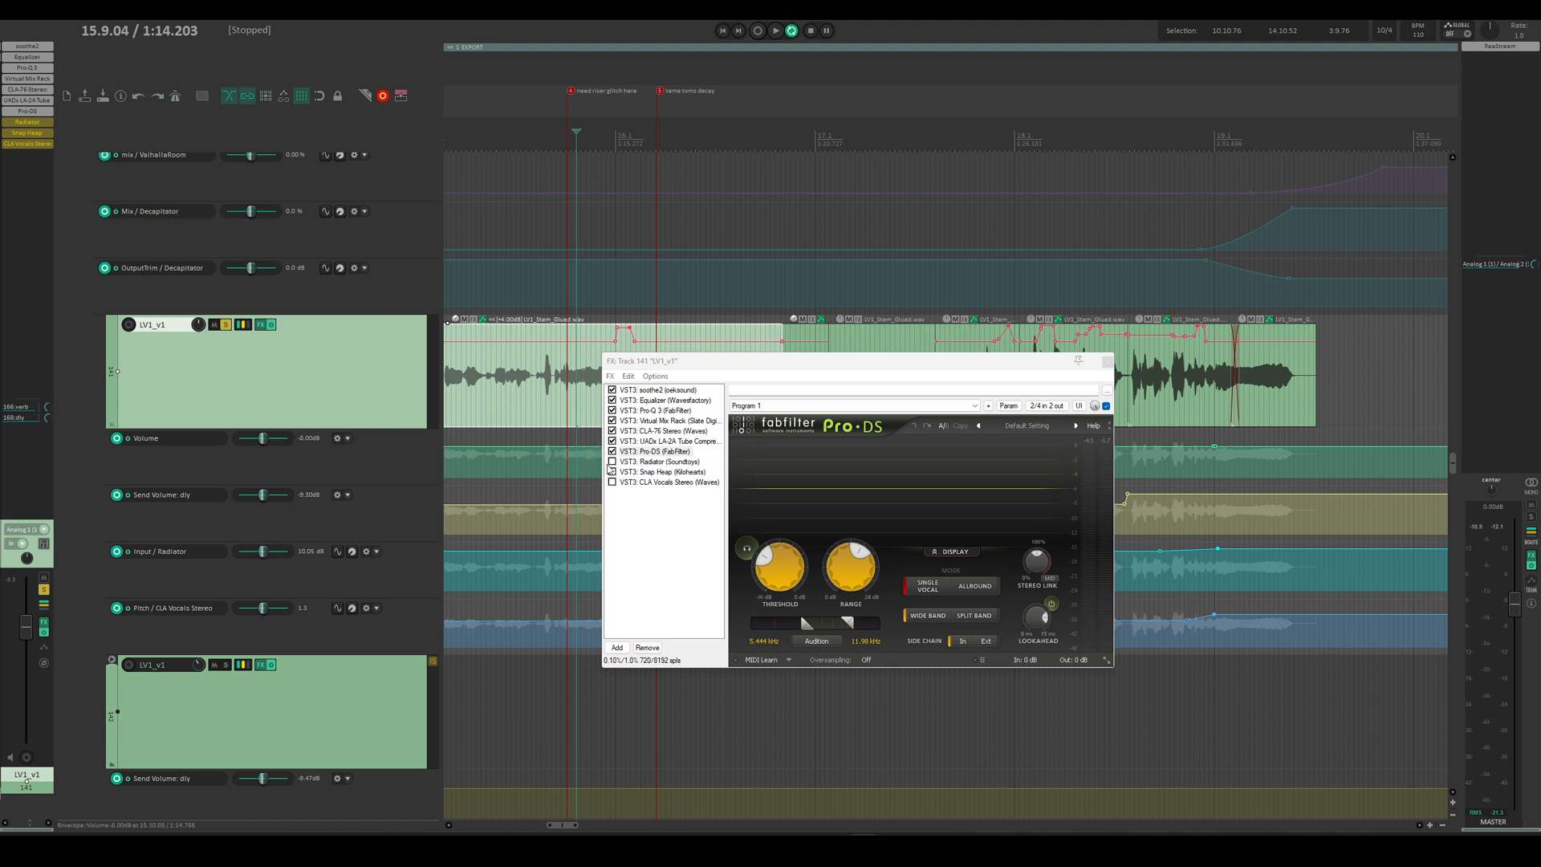
{"action": "left_click", "coordinate": [612, 462]}
{"action": "left_click", "coordinate": [648, 463]}
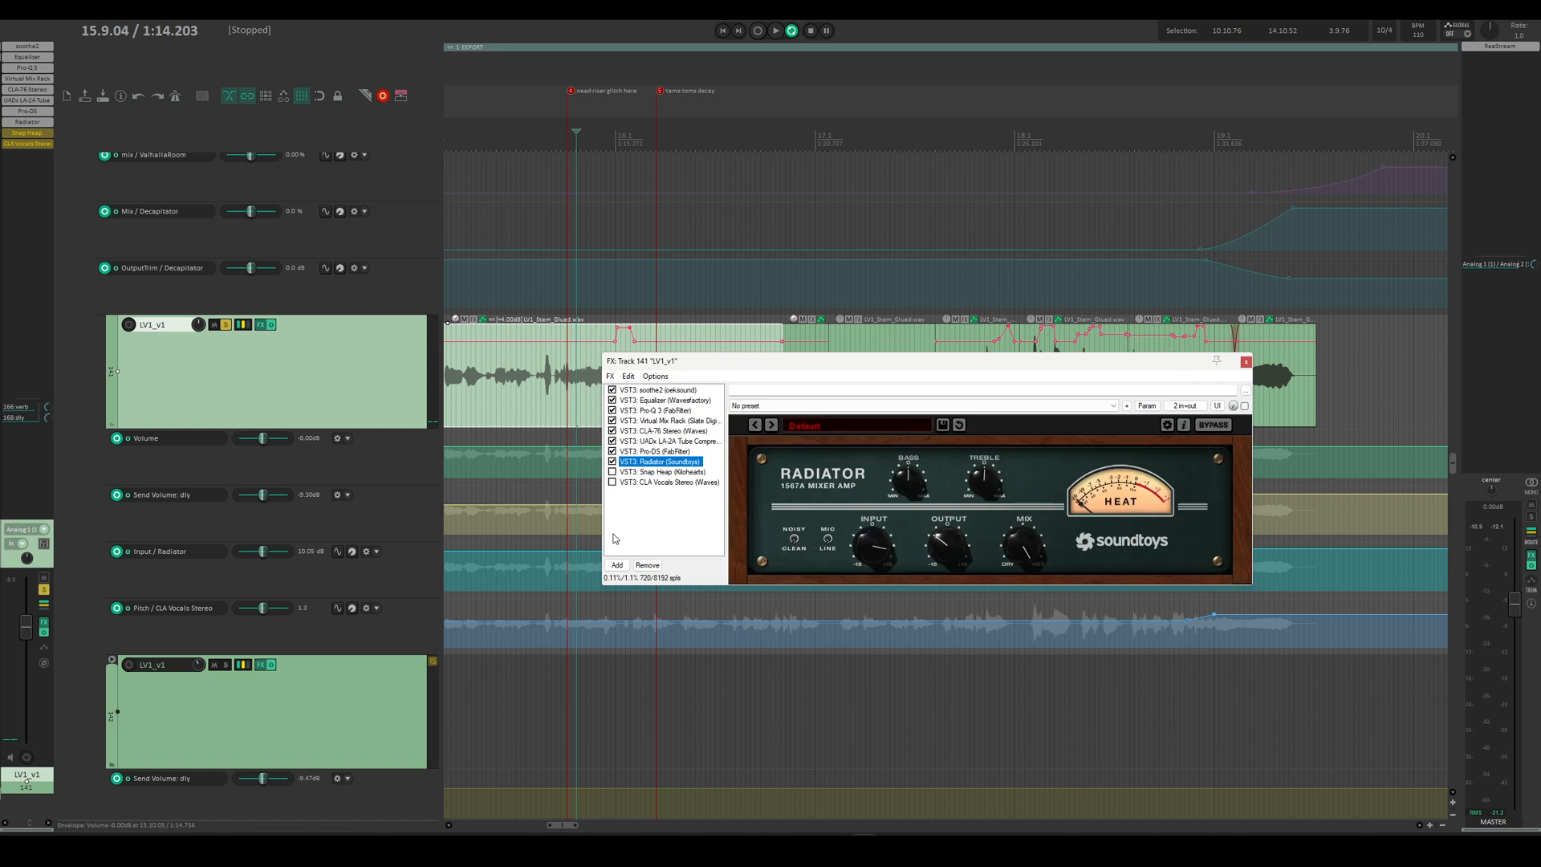
{"action": "double_click", "coordinate": [617, 539]}
{"action": "left_click", "coordinate": [1186, 434]}
{"action": "left_click_drag", "start_coordinate": [975, 360], "coordinate": [878, 384]}
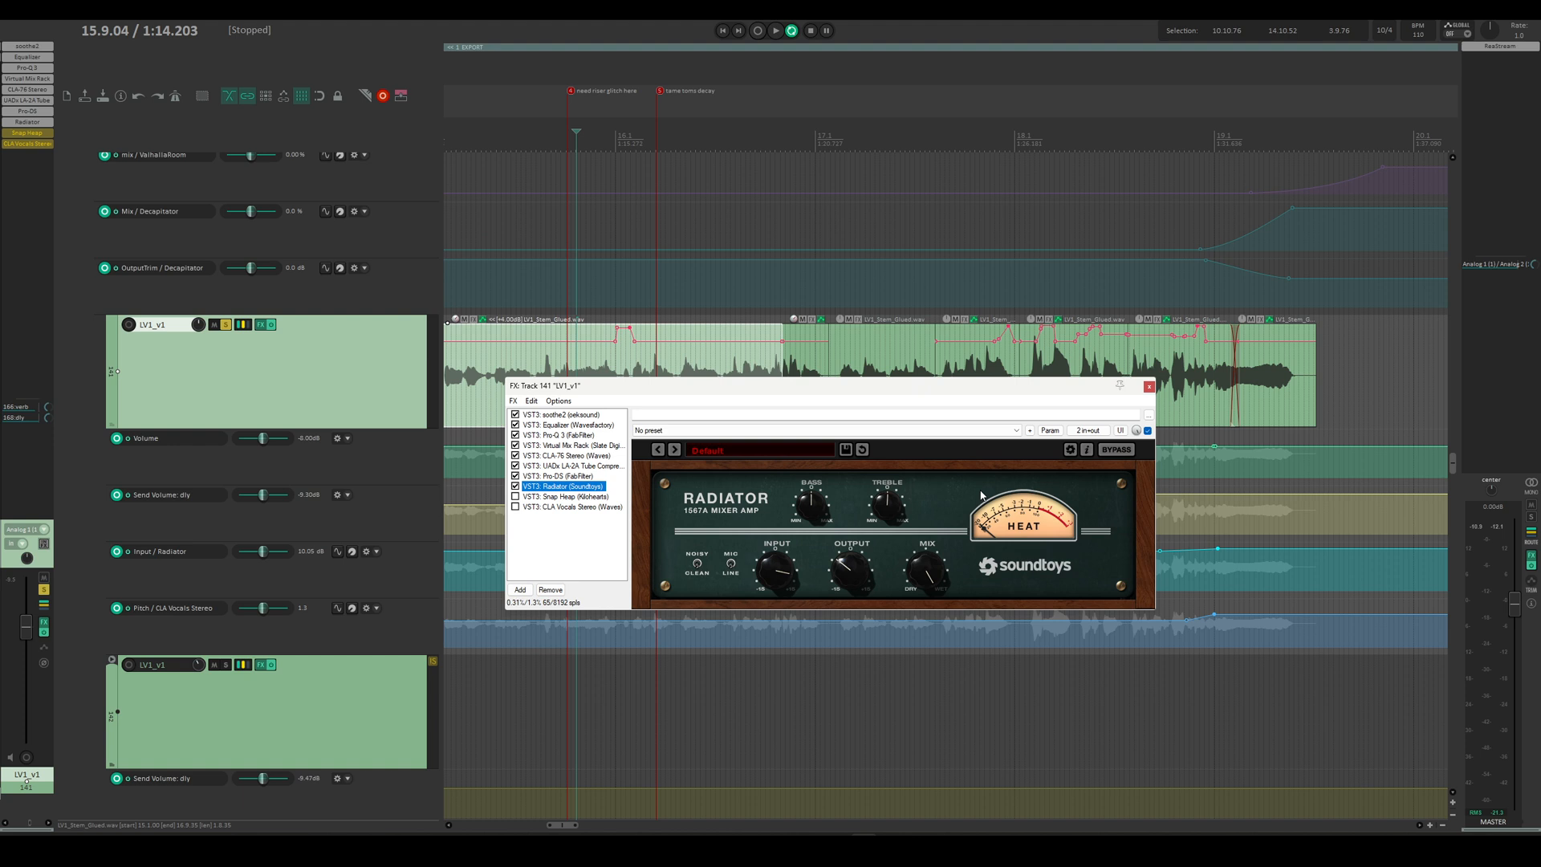
Step: Audition the vocal with Radiator added, then place the edit cursor at 19.1.21 to view the automation at the verse's end
{"action": "key", "text": "space"}
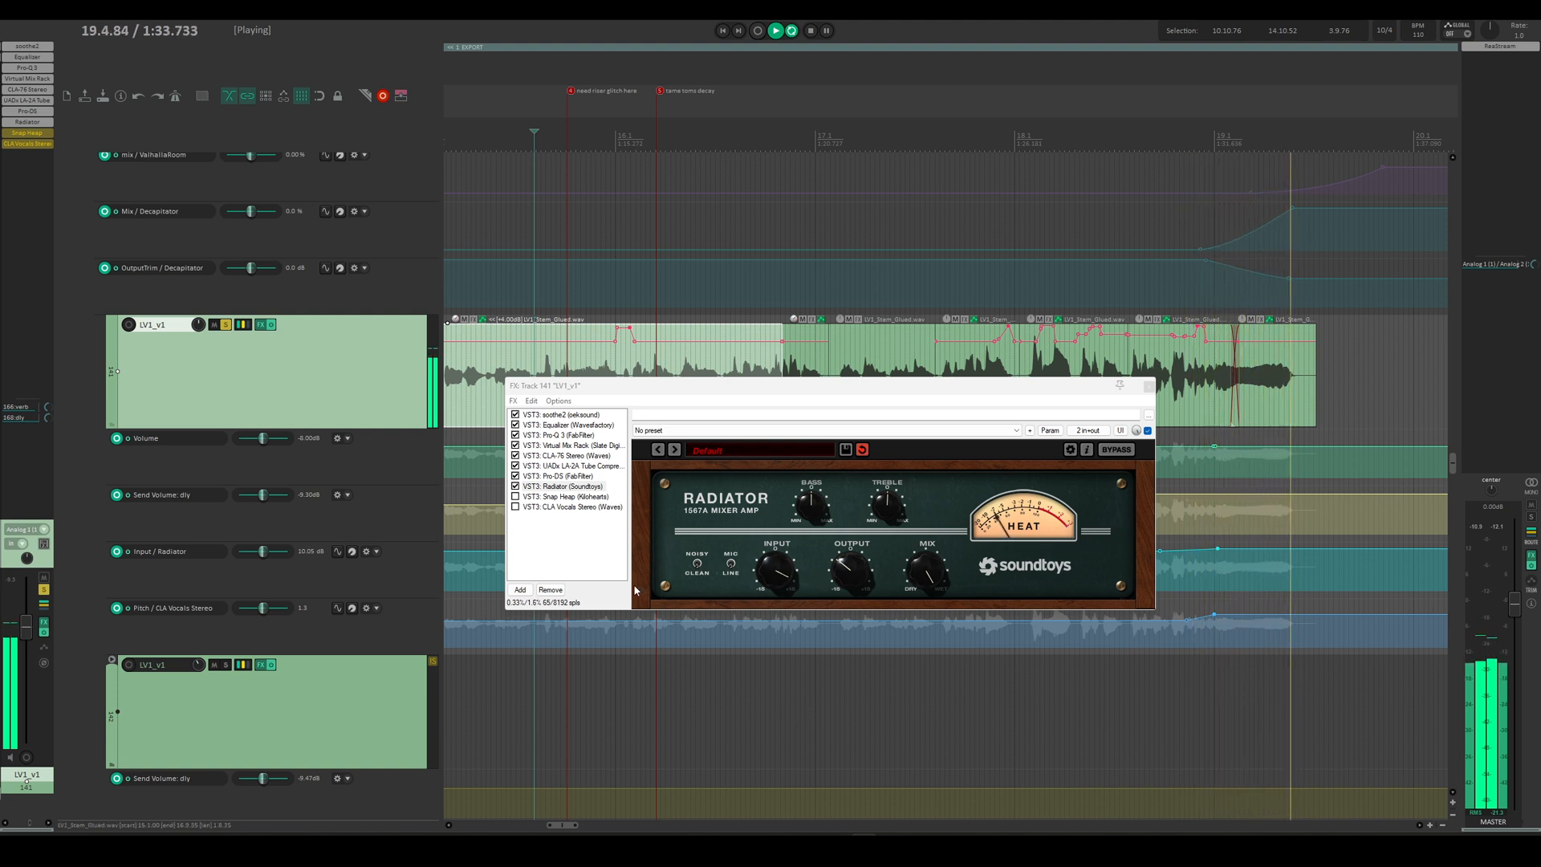
{"action": "key", "text": "space"}
{"action": "left_click", "coordinate": [1217, 231]}
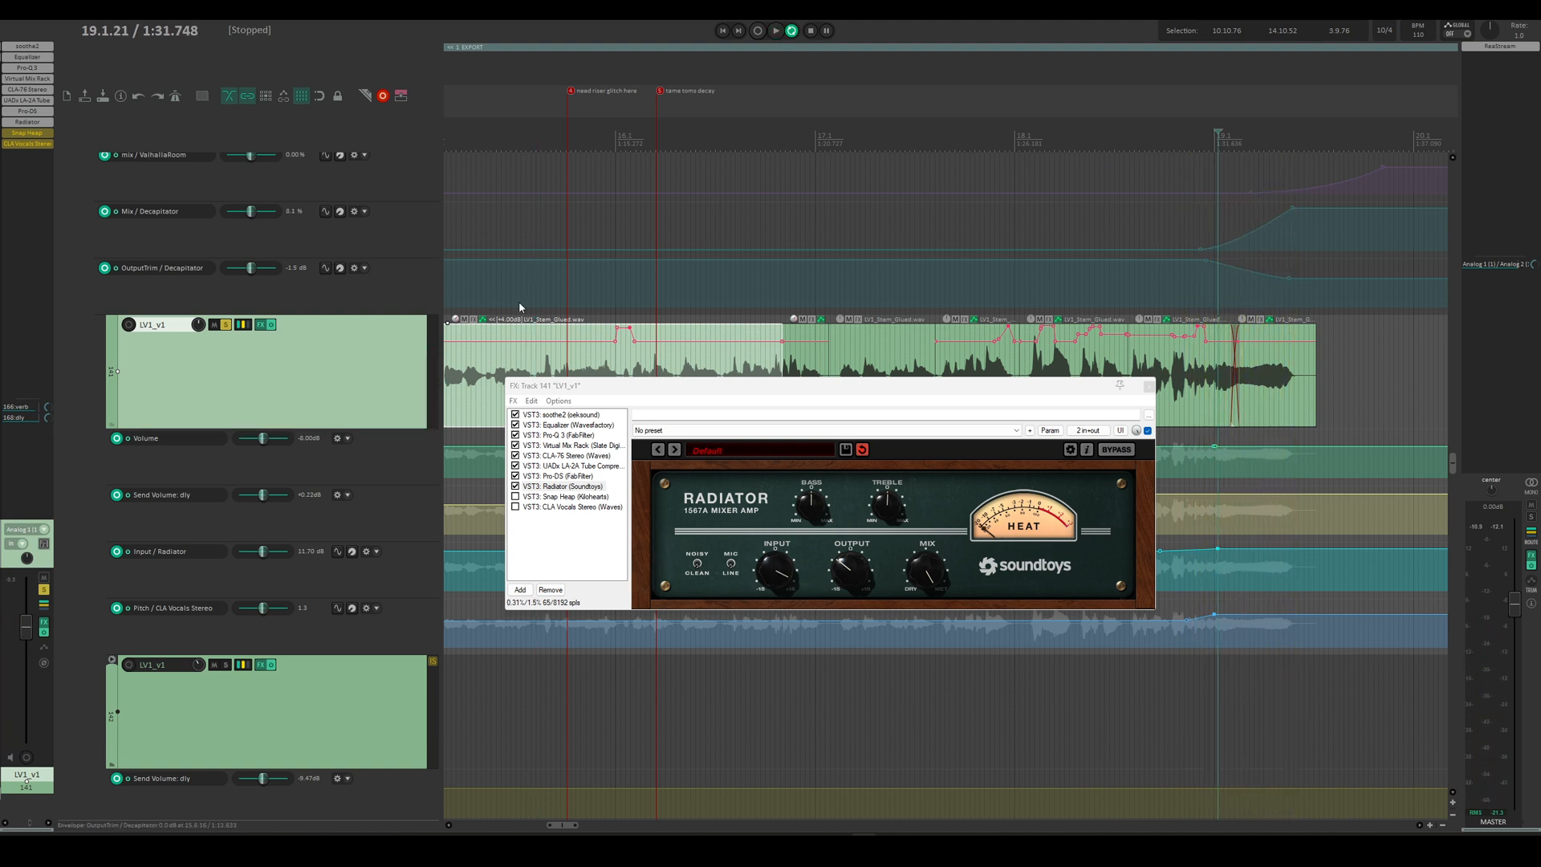
{"action": "scroll", "coordinate": [518, 301], "scroll_direction": "right", "scroll_amount": 5}
{"action": "left_click_drag", "start_coordinate": [758, 387], "coordinate": [712, 443]}
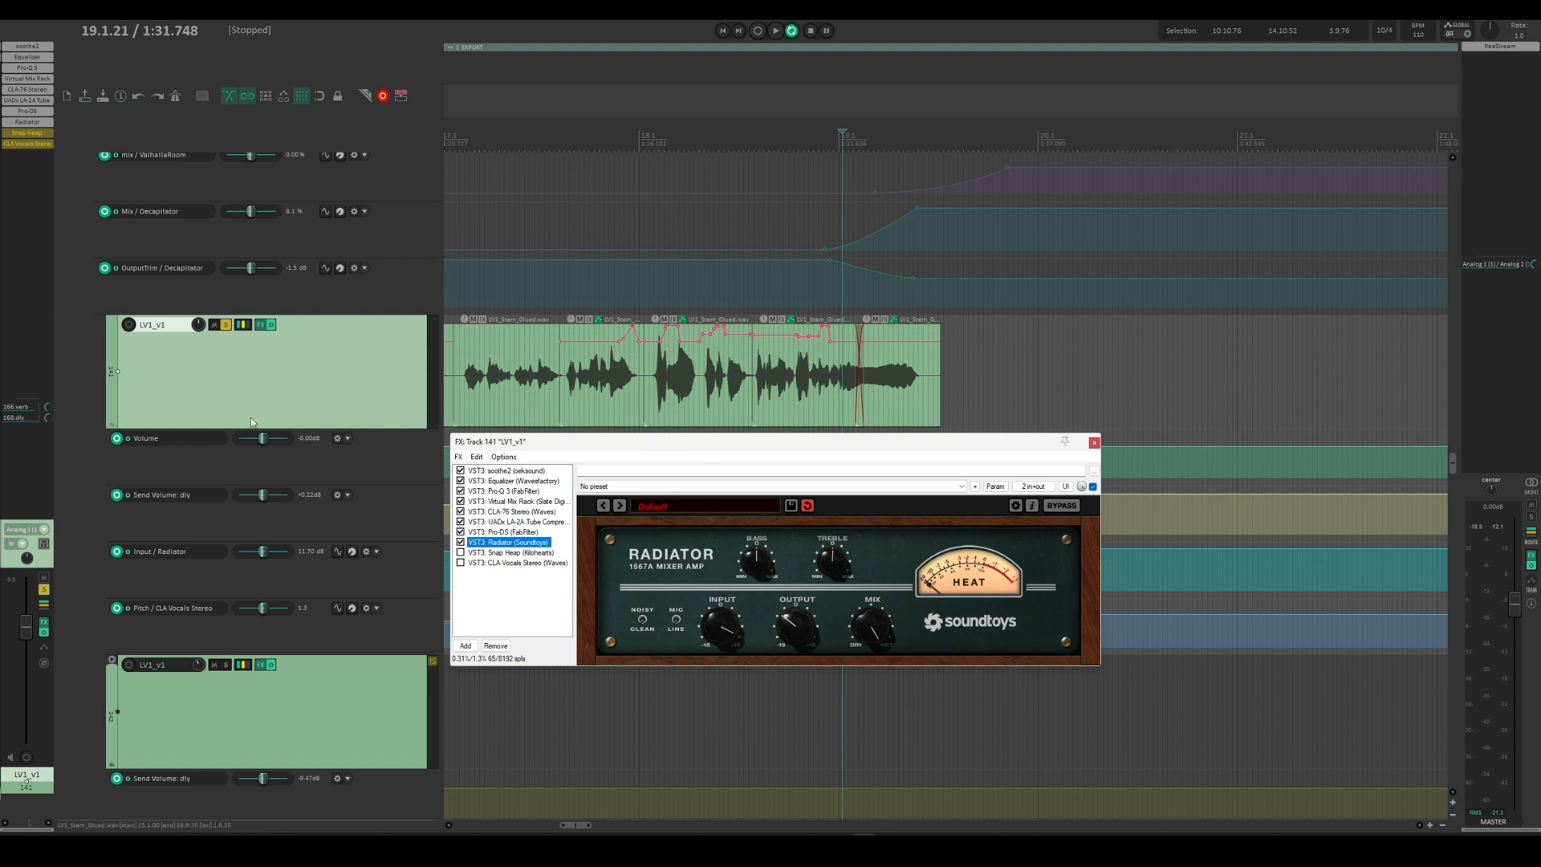
Step: Enable Snap Heap and audition the vocal from 16.3.75, bypassing and re-enabling the effect during playback
{"action": "left_click", "coordinate": [486, 552]}
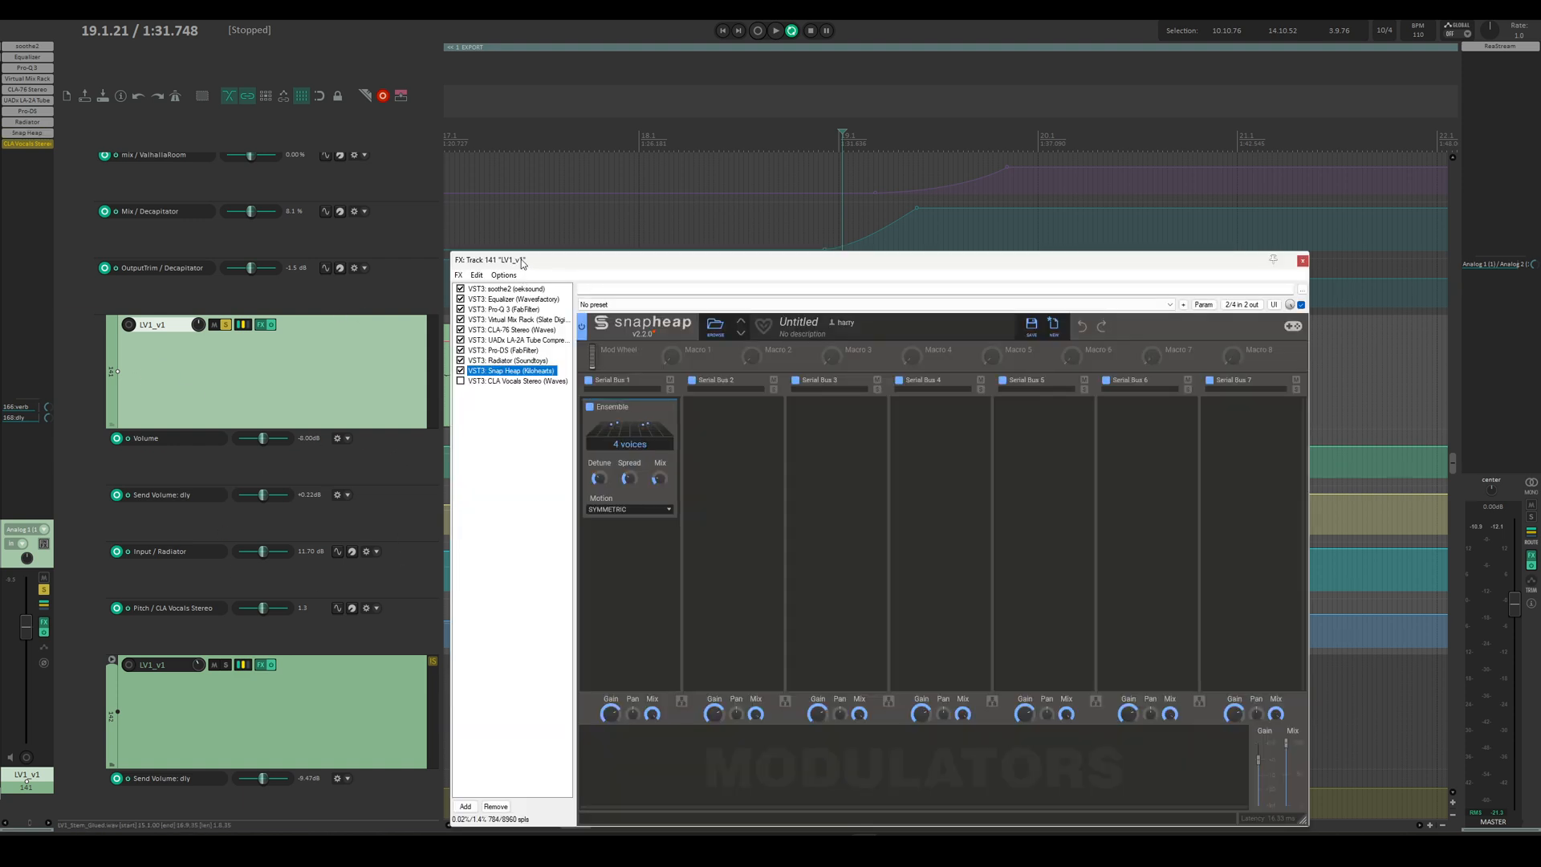
{"action": "left_click_drag", "start_coordinate": [522, 261], "coordinate": [765, 236]}
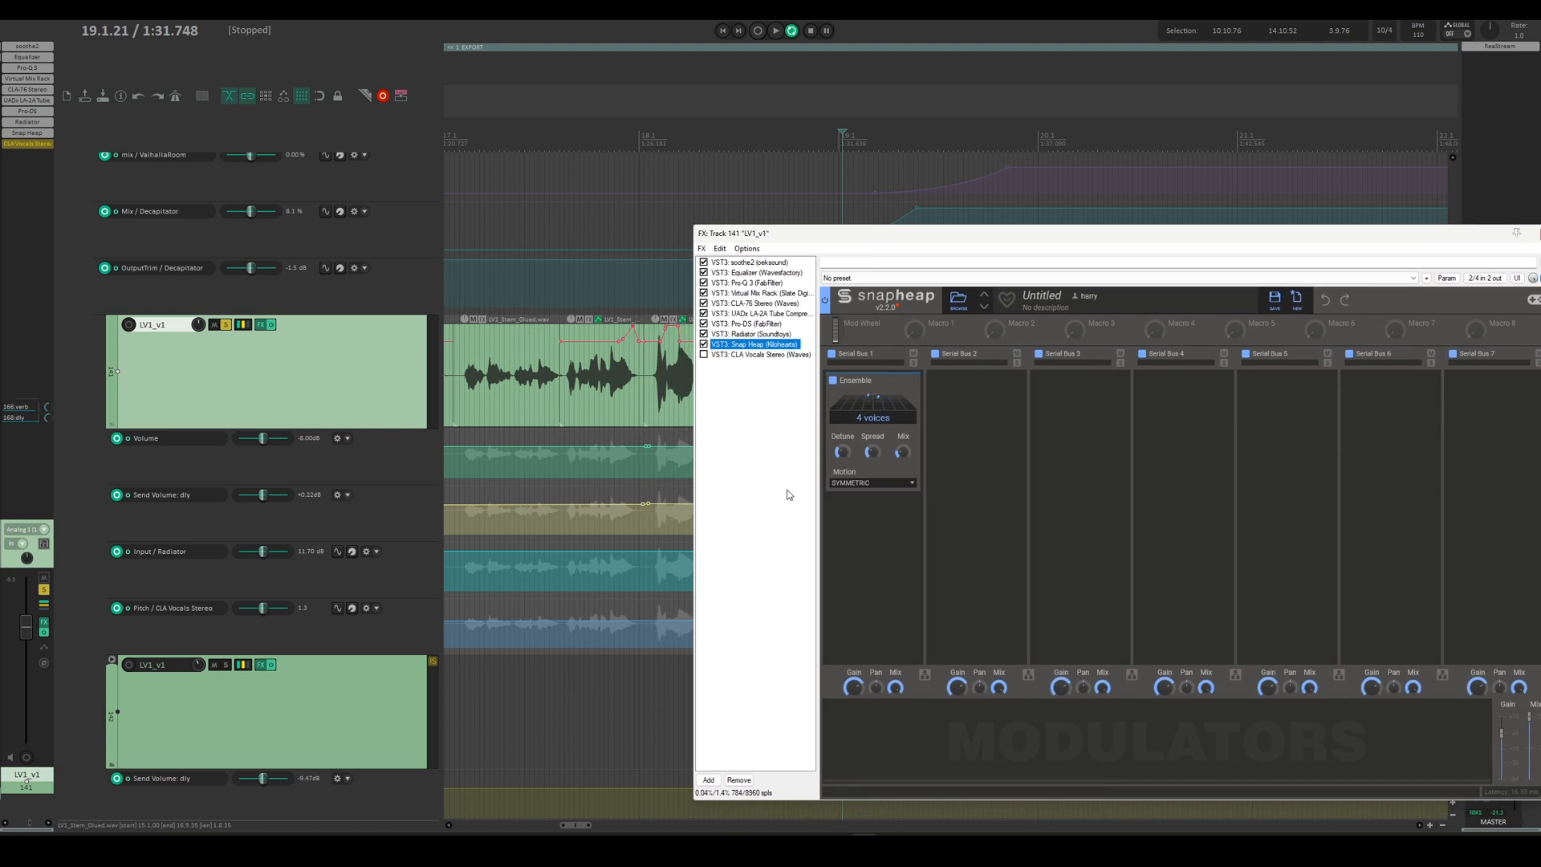
{"action": "scroll", "coordinate": [557, 612], "scroll_direction": "down", "scroll_amount": 3}
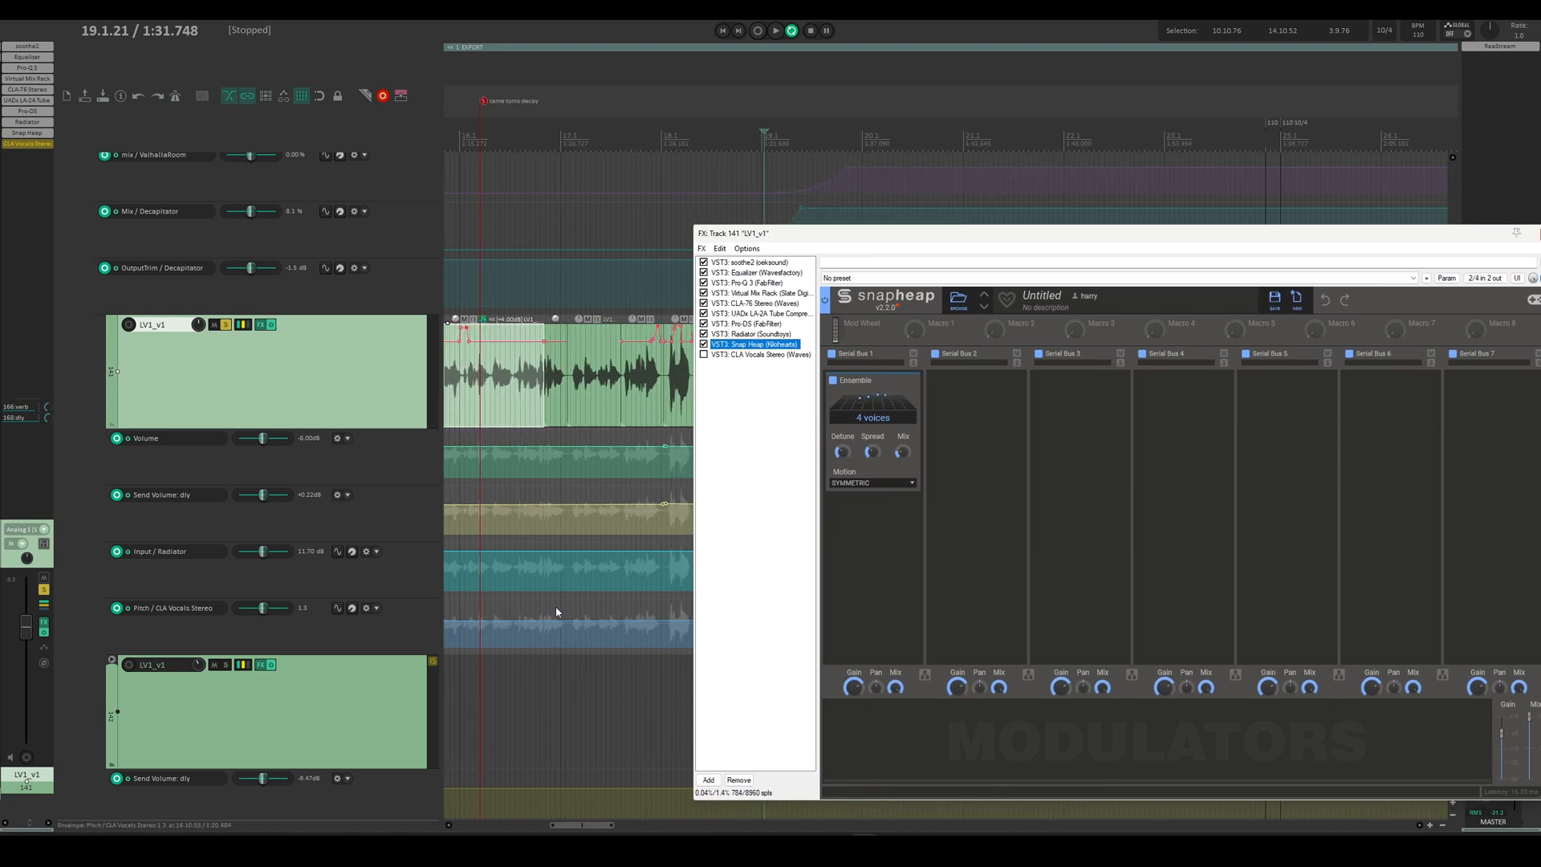
{"action": "left_click", "coordinate": [489, 138]}
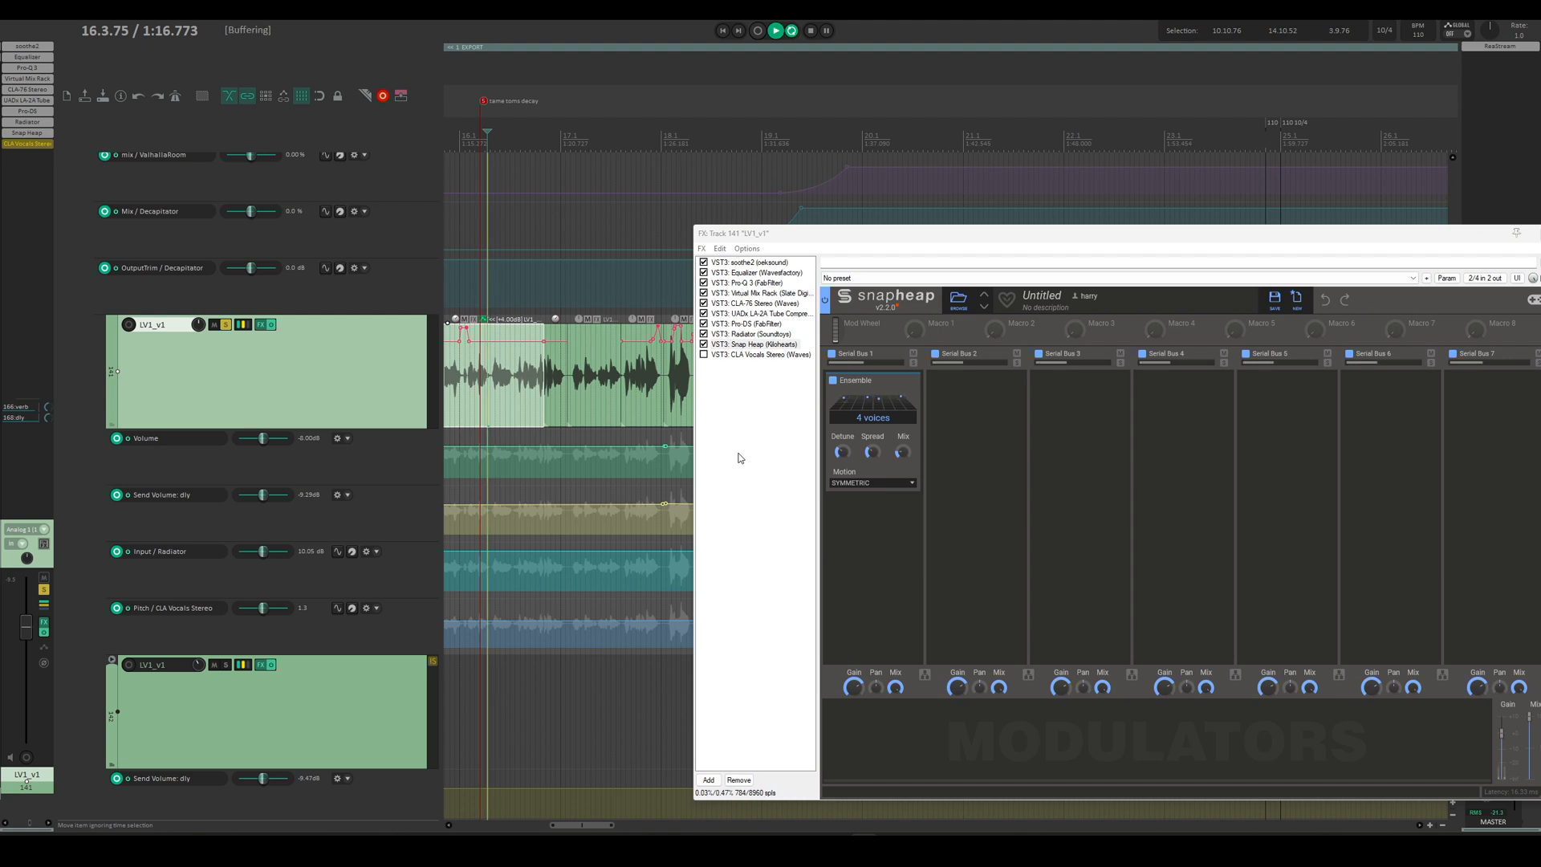
{"action": "key", "text": "space"}
{"action": "left_click", "coordinate": [704, 344]}
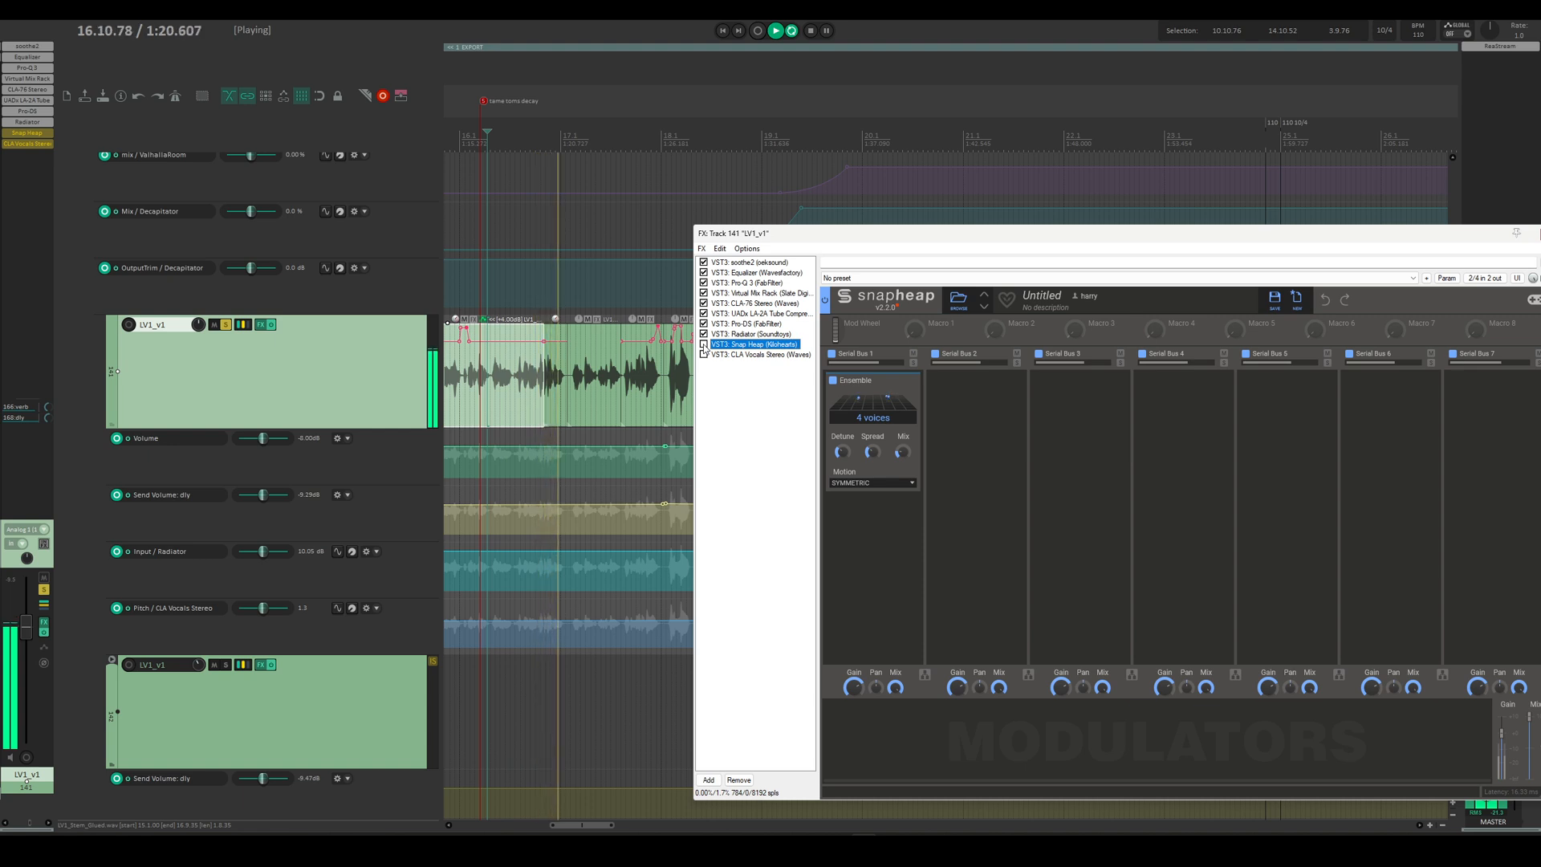
{"action": "left_click", "coordinate": [704, 344]}
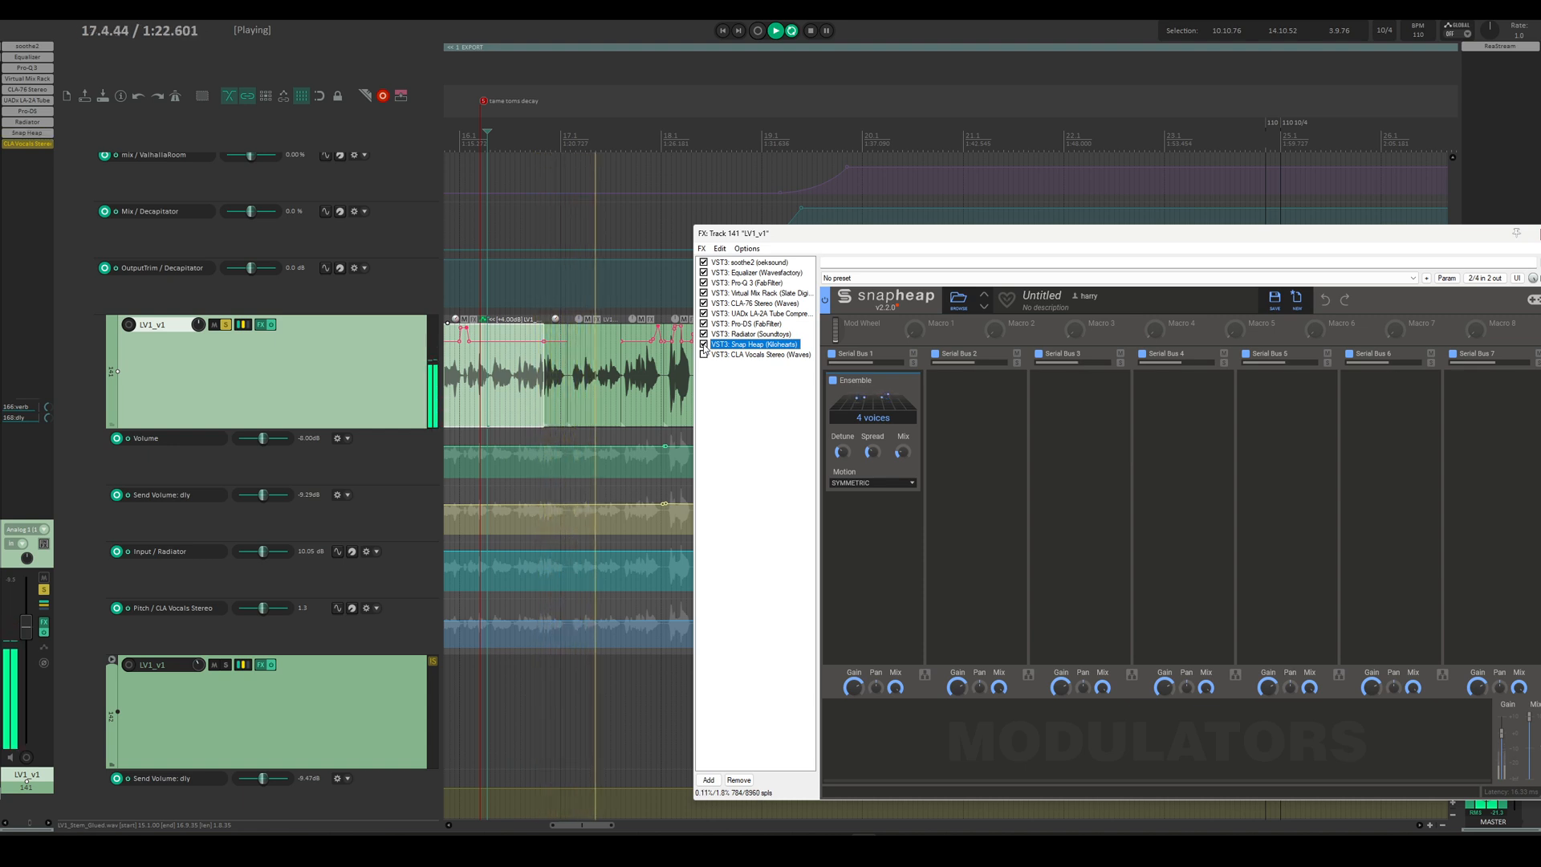
{"action": "key", "text": "space"}
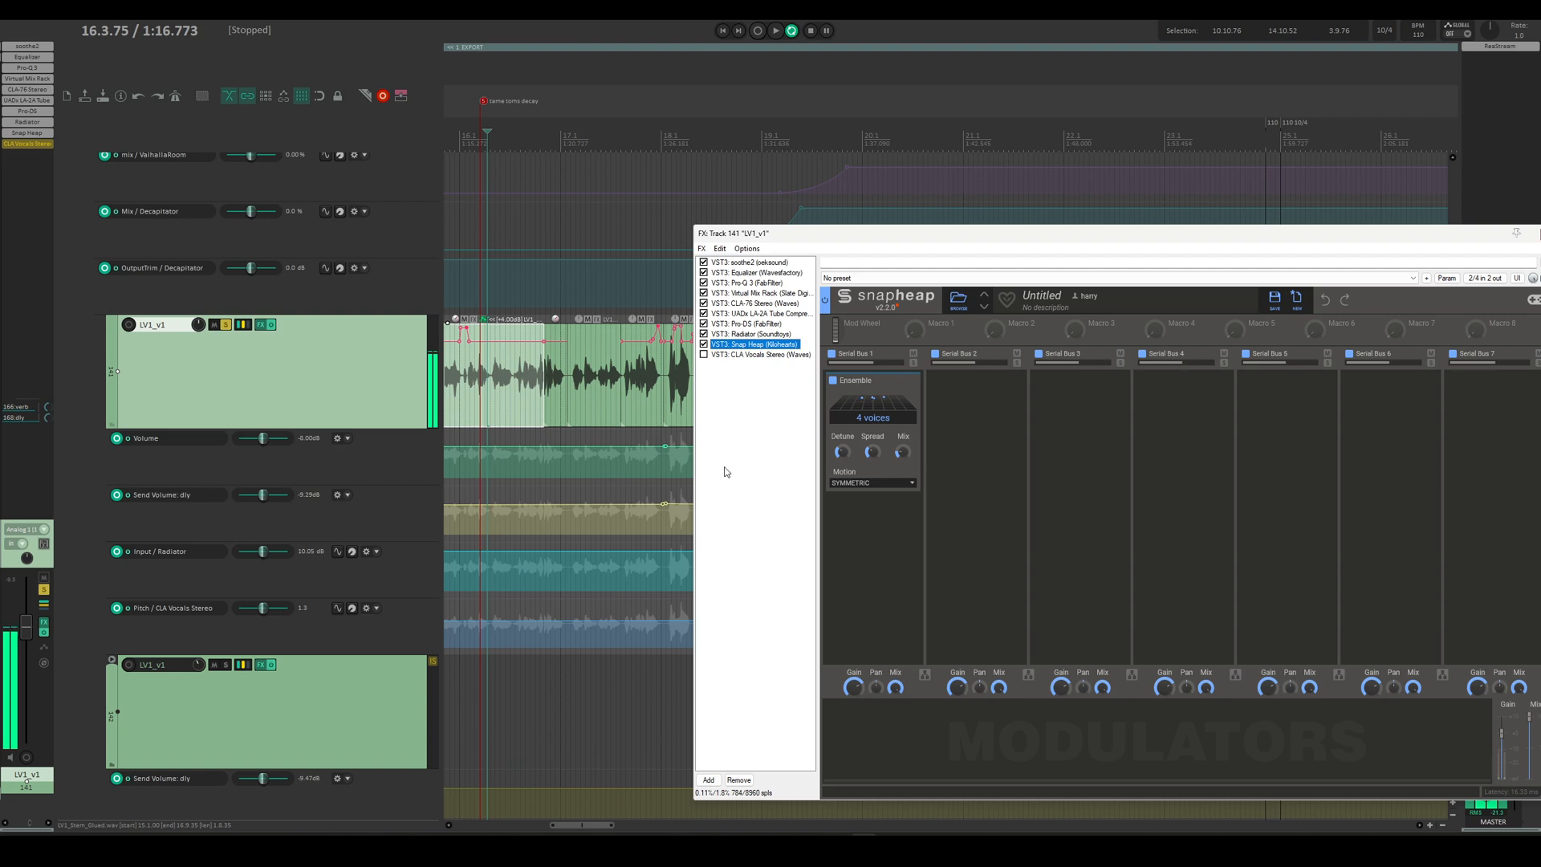
{"action": "left_click", "coordinate": [732, 447]}
{"action": "left_click", "coordinate": [749, 346]}
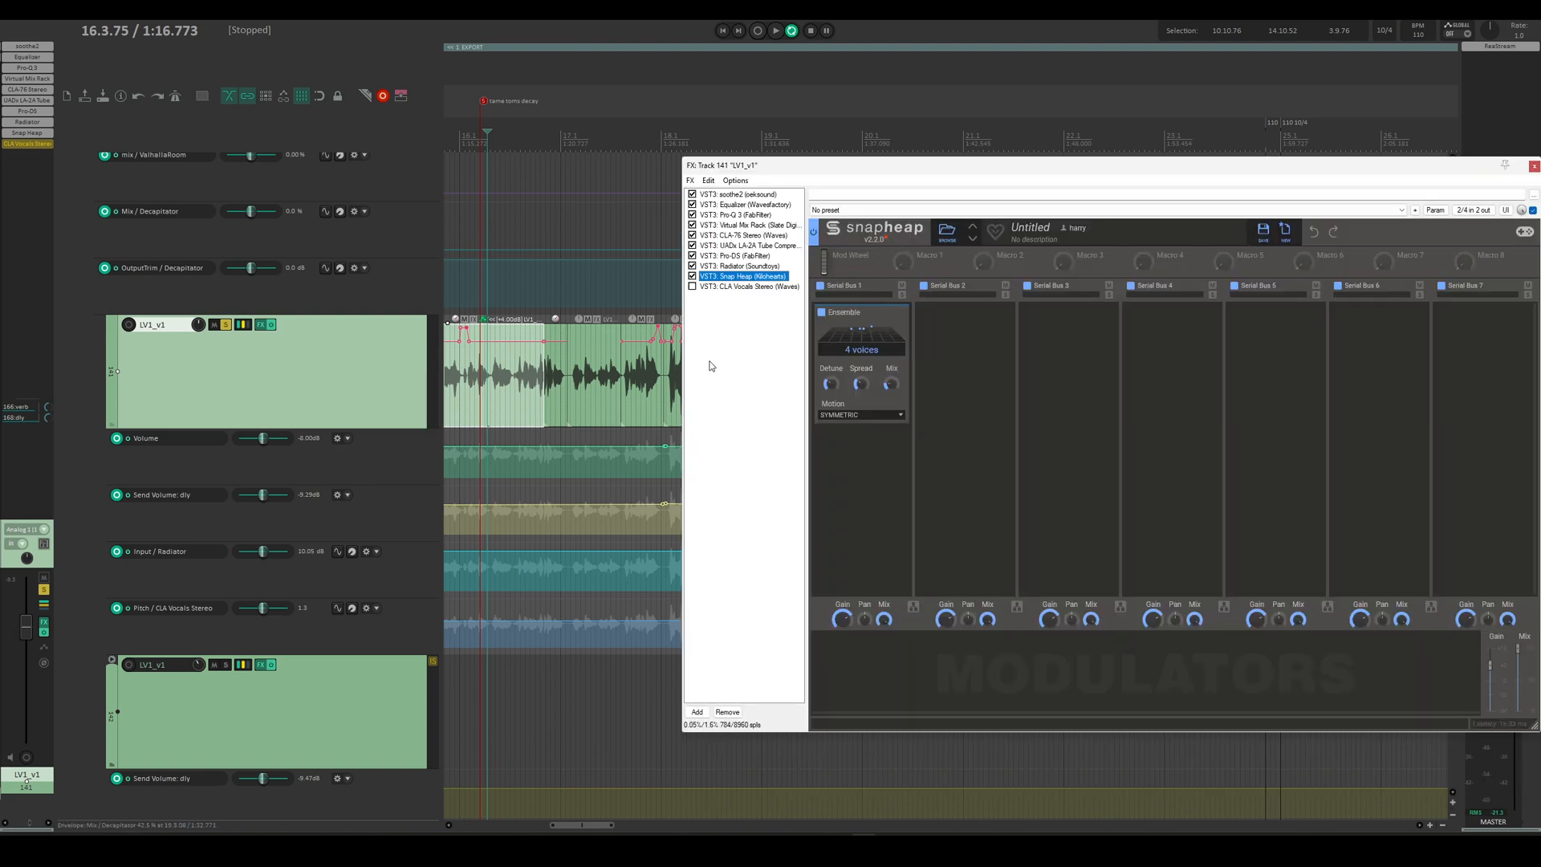
Step: Enable CLA Vocals Stereo, show its settings and audition the vocal from 16.3.33 with the full chain active
{"action": "left_click", "coordinate": [720, 286]}
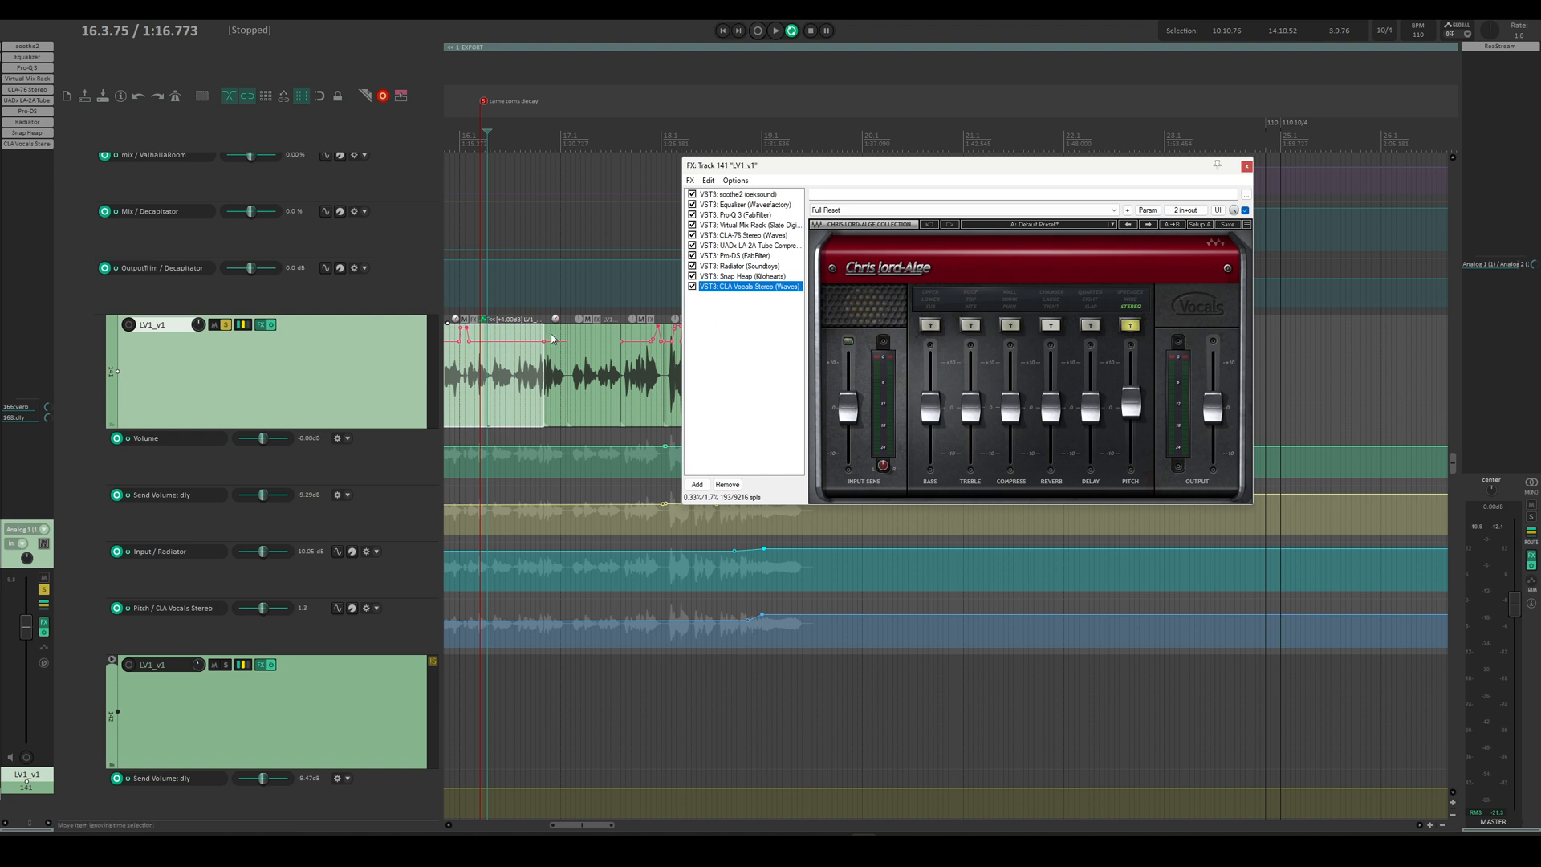
{"action": "left_click", "coordinate": [482, 138]}
{"action": "key", "text": "space"}
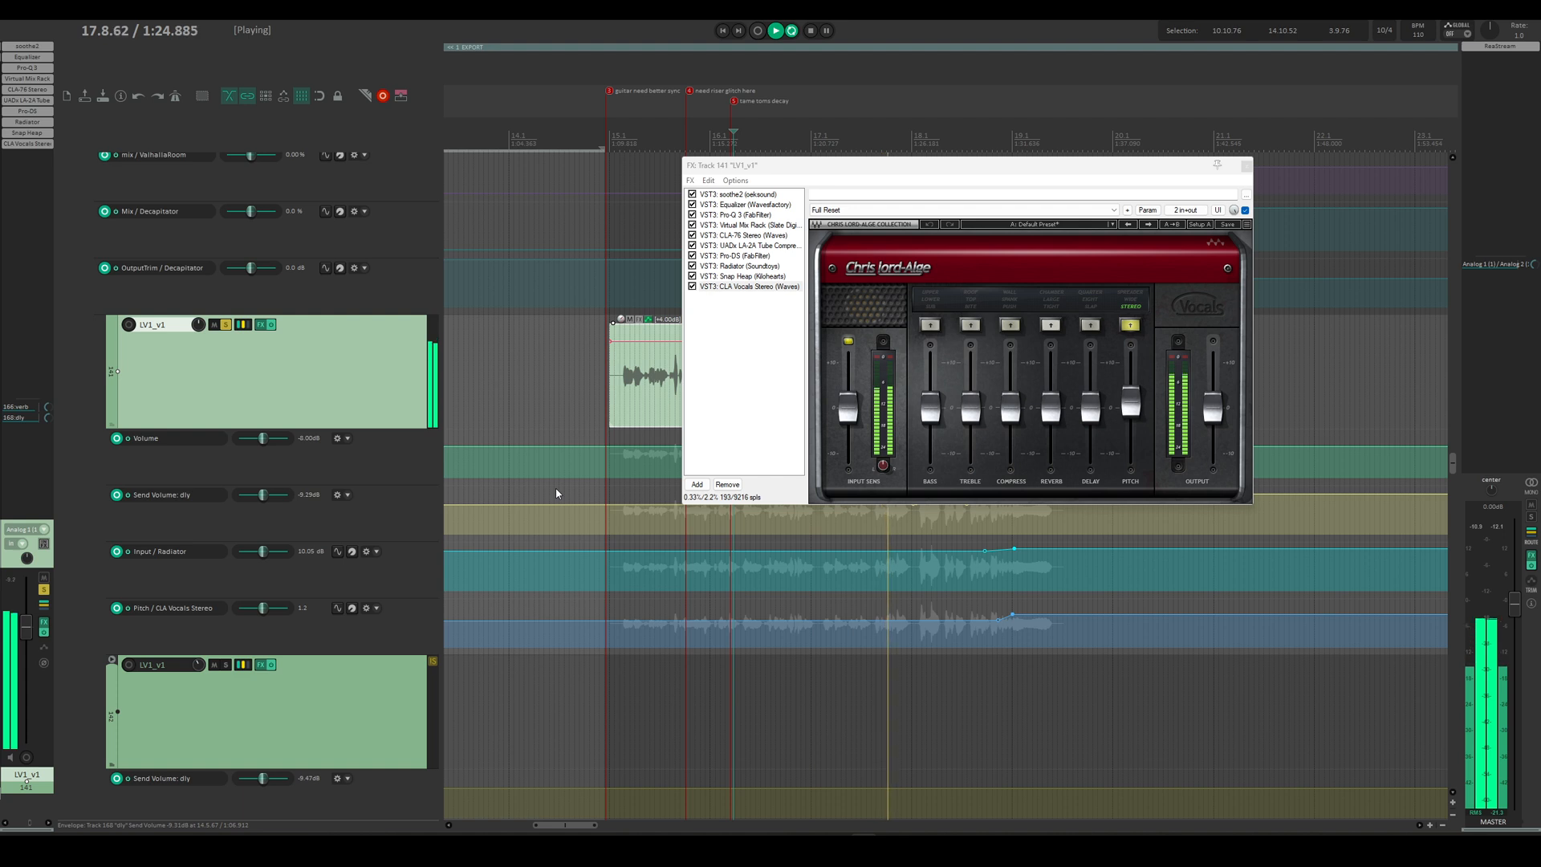
{"action": "key", "text": "space"}
{"action": "left_click_drag", "start_coordinate": [964, 187], "coordinate": [1078, 409]}
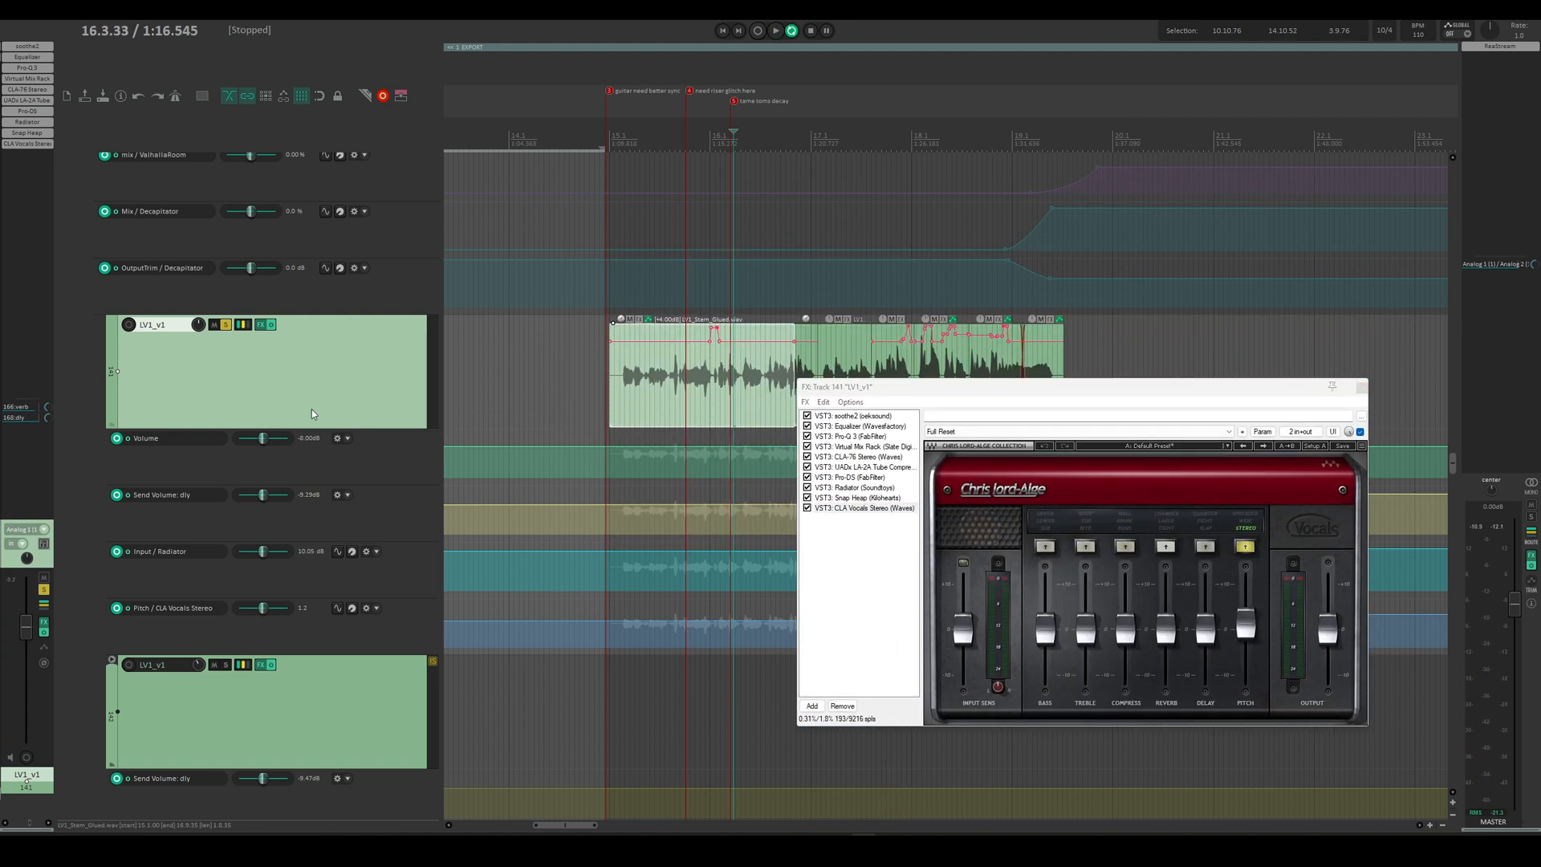
Step: Unsolo the LV1_v1 track, close its effects window and play the verse in the full mix from 14.8.81
{"action": "left_click", "coordinate": [230, 323]}
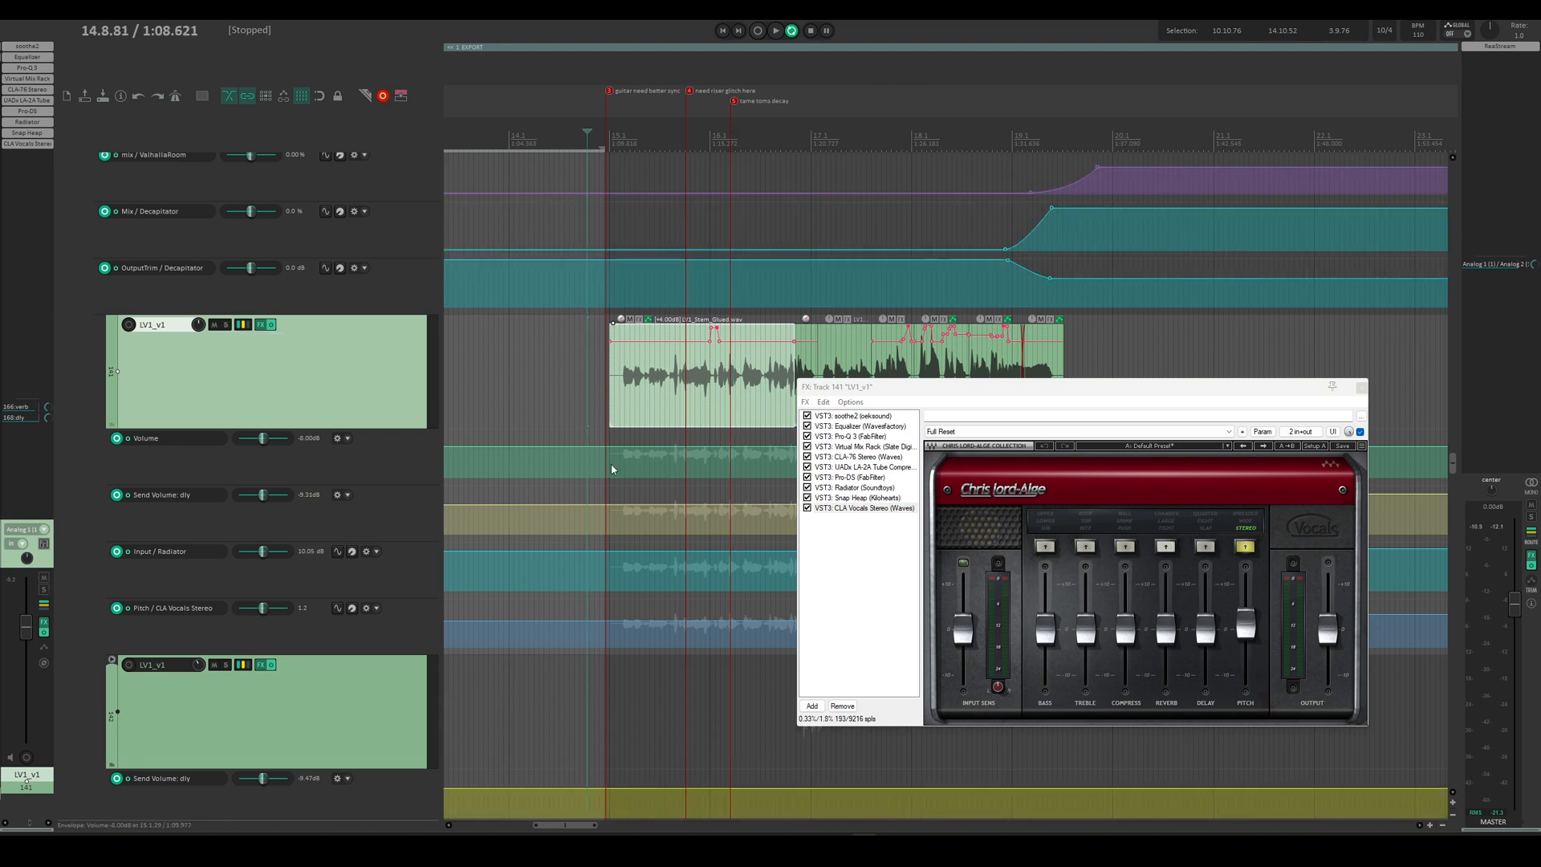
{"action": "left_click_drag", "start_coordinate": [935, 387], "coordinate": [966, 335]}
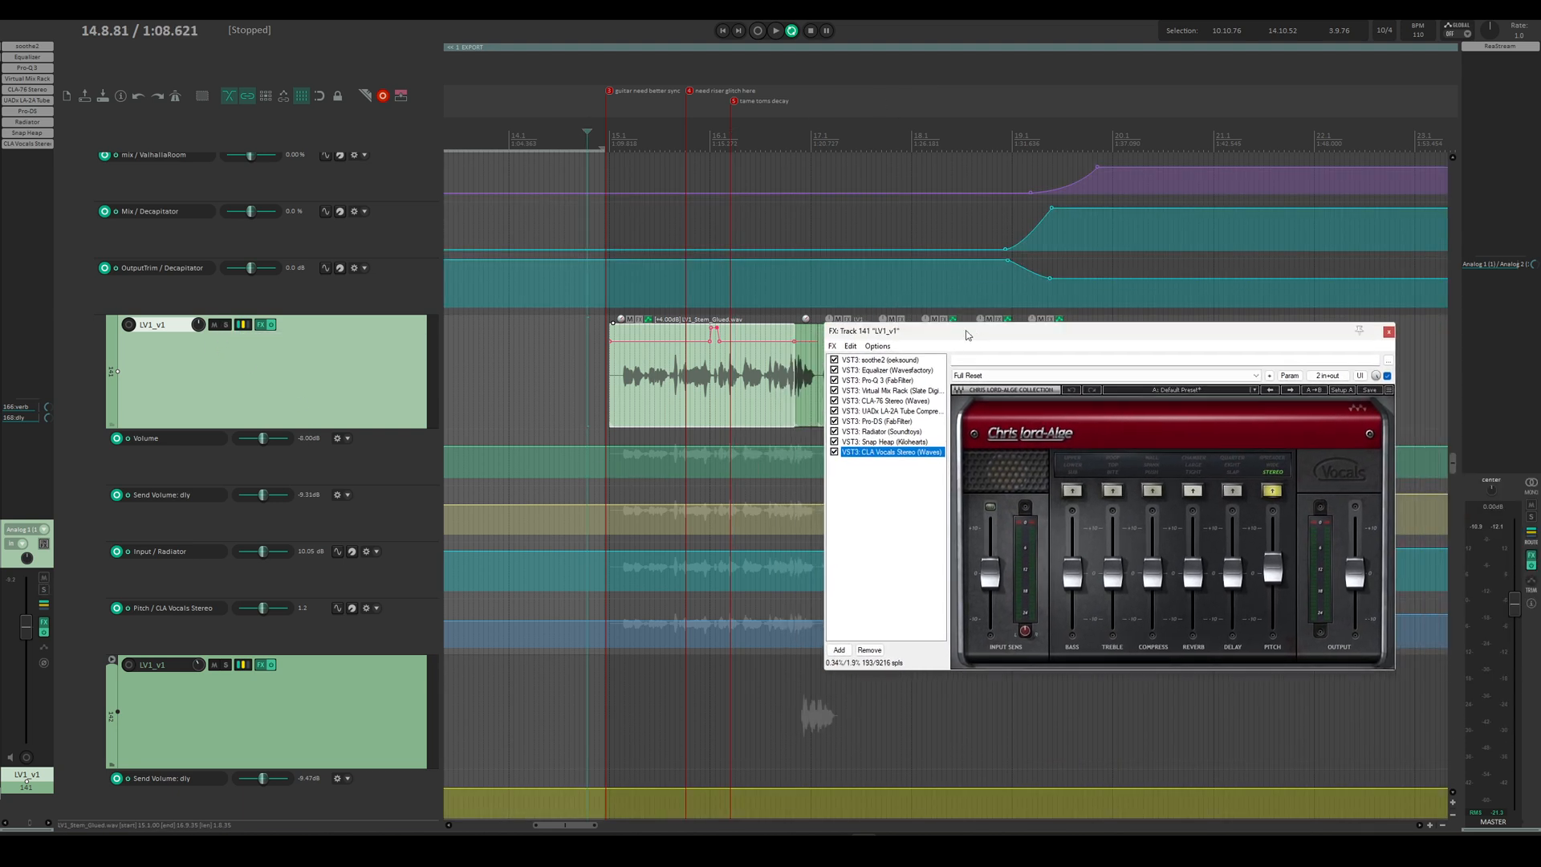
{"action": "key", "text": "space"}
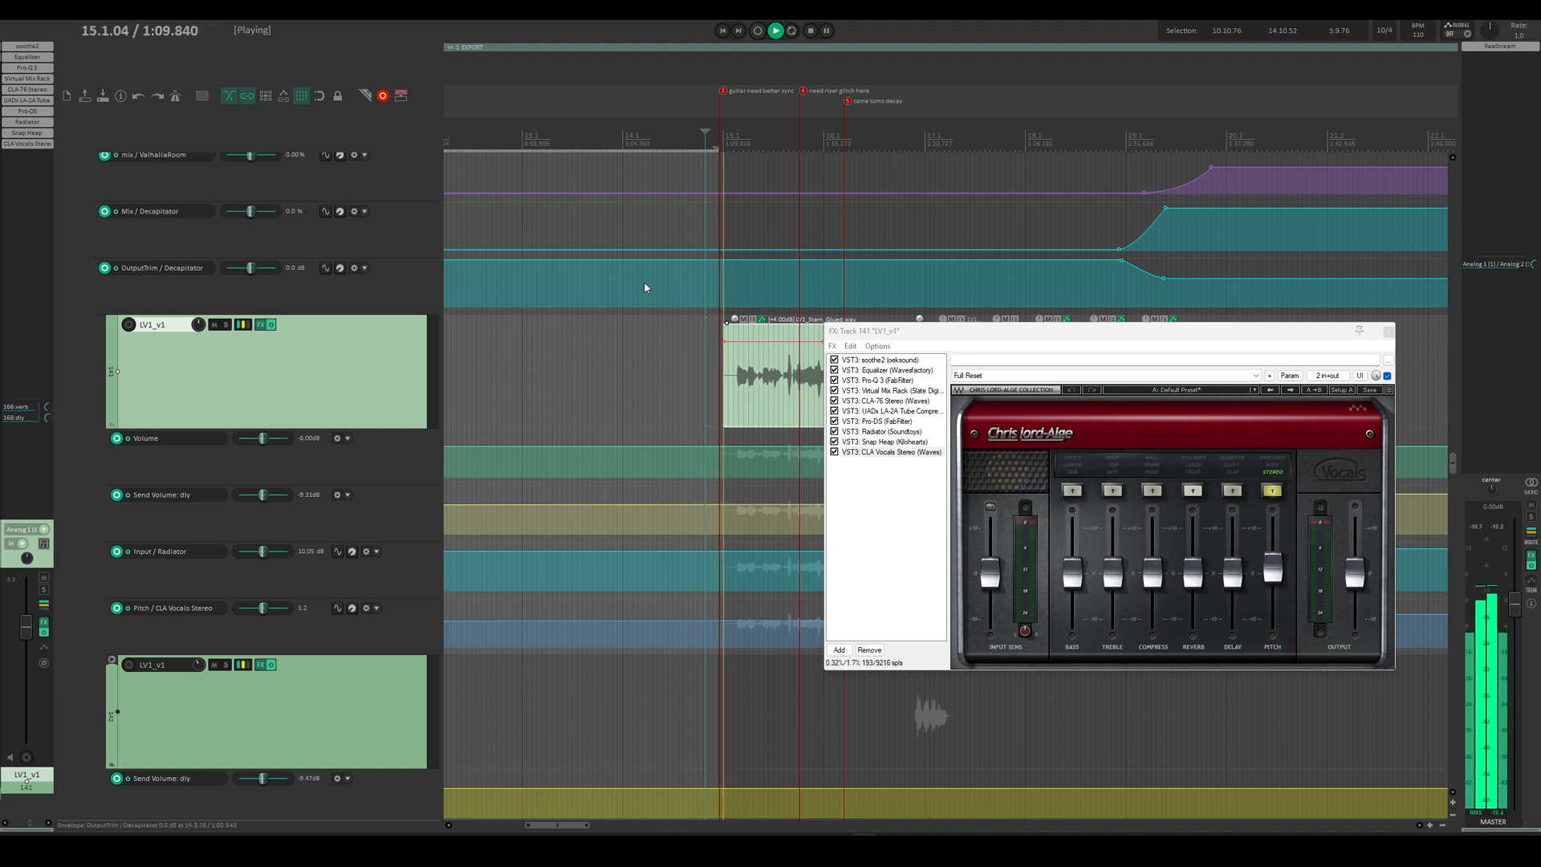
{"action": "key", "text": "Escape"}
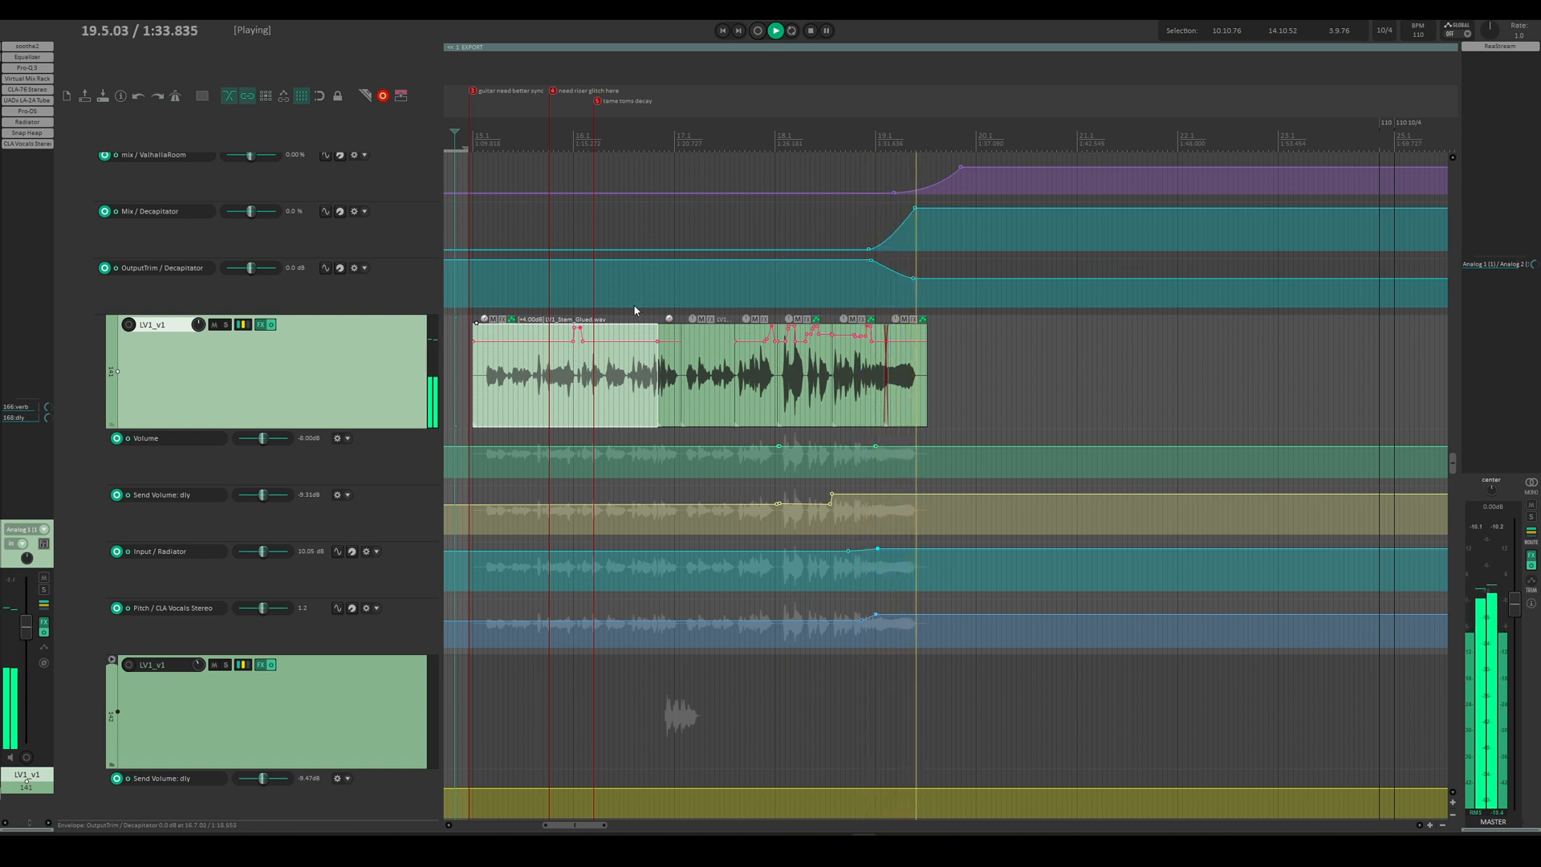
{"action": "key", "text": "space"}
Step: Place the edit cursor at 19.1.79 and examine the crossfade between the last two vocal items and the surrounding automation
{"action": "key", "text": "ctrl+z"}
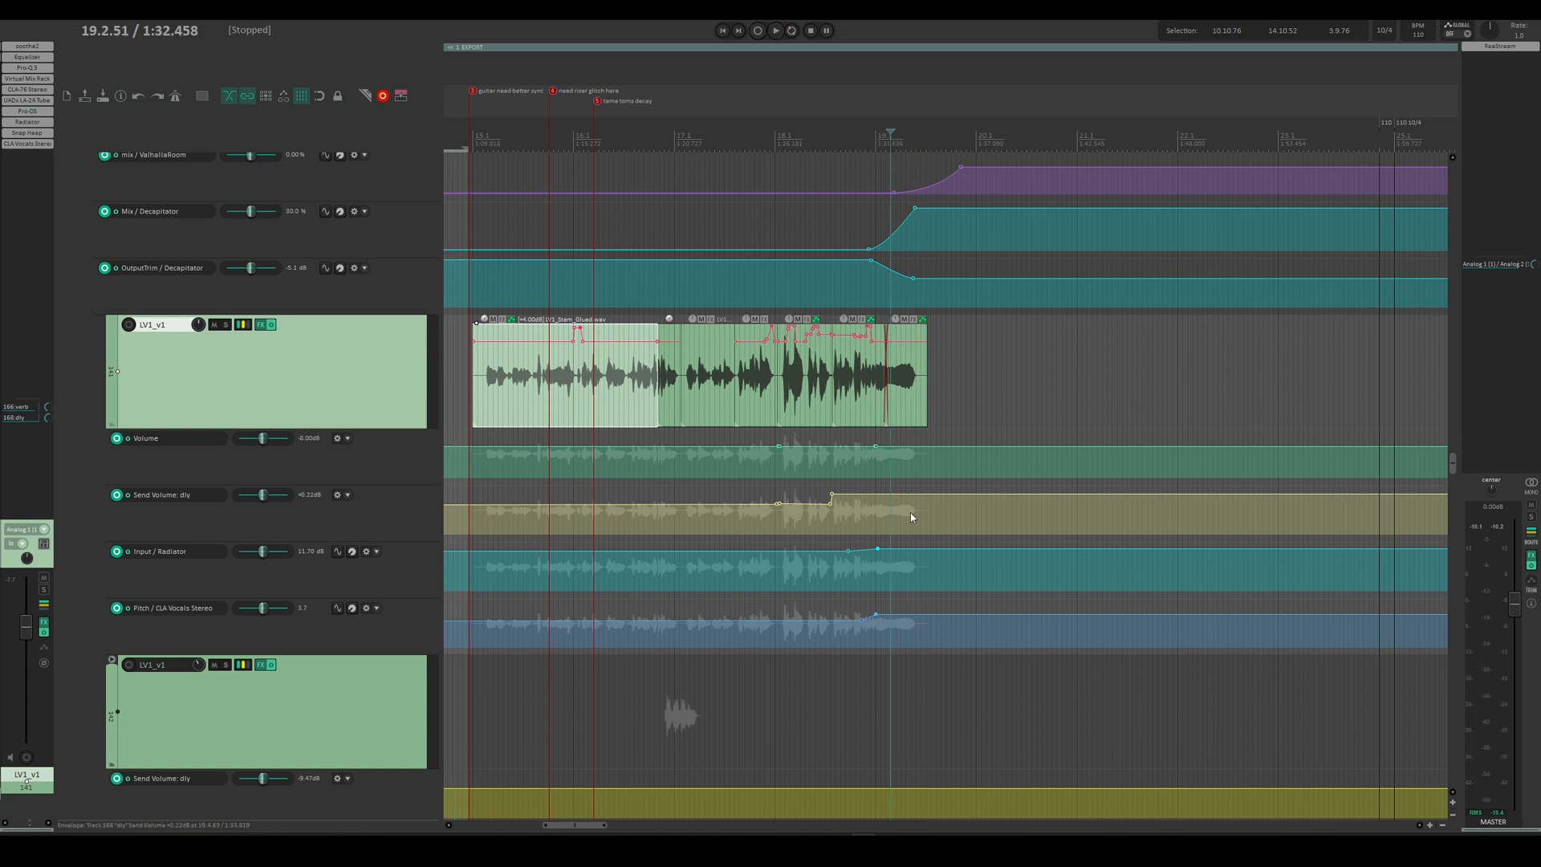
{"action": "left_click", "coordinate": [882, 141]}
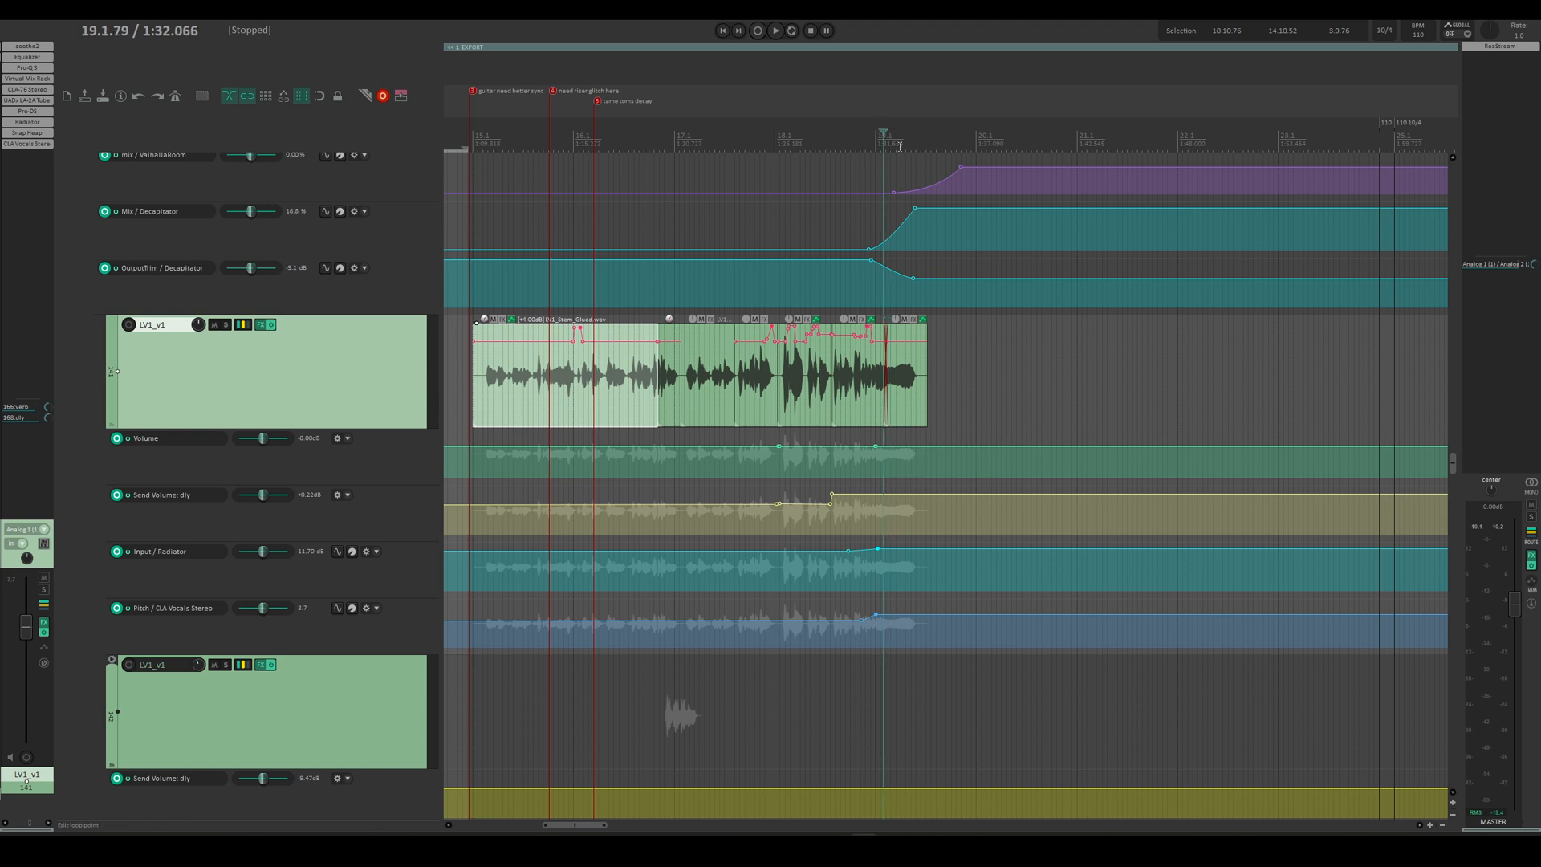
{"action": "scroll", "coordinate": [883, 370], "scroll_direction": "up", "scroll_amount": 4}
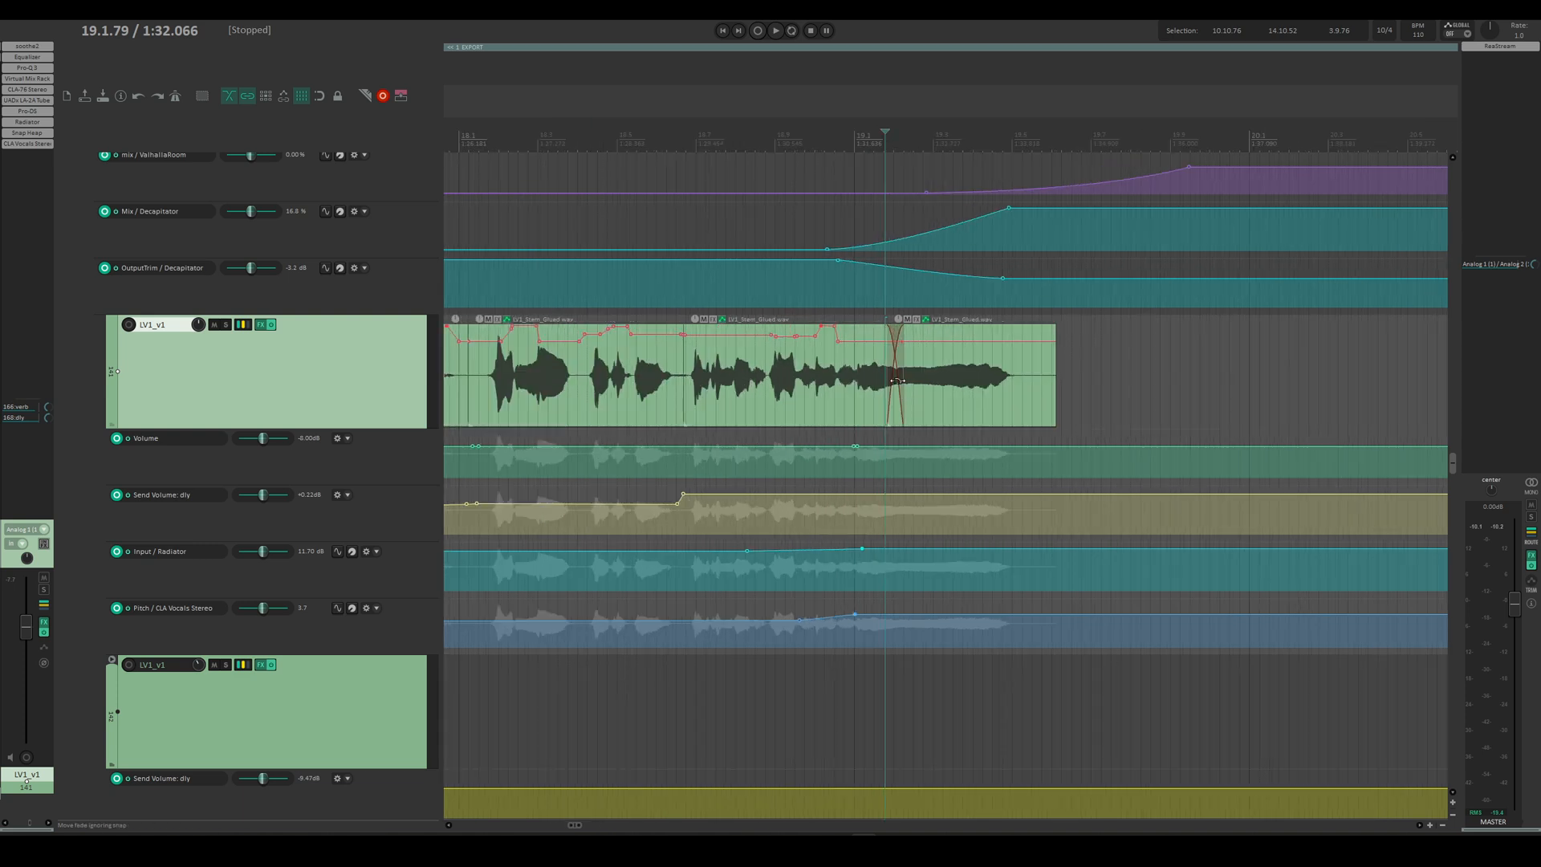
{"action": "scroll", "coordinate": [897, 380], "scroll_direction": "up", "scroll_amount": 3}
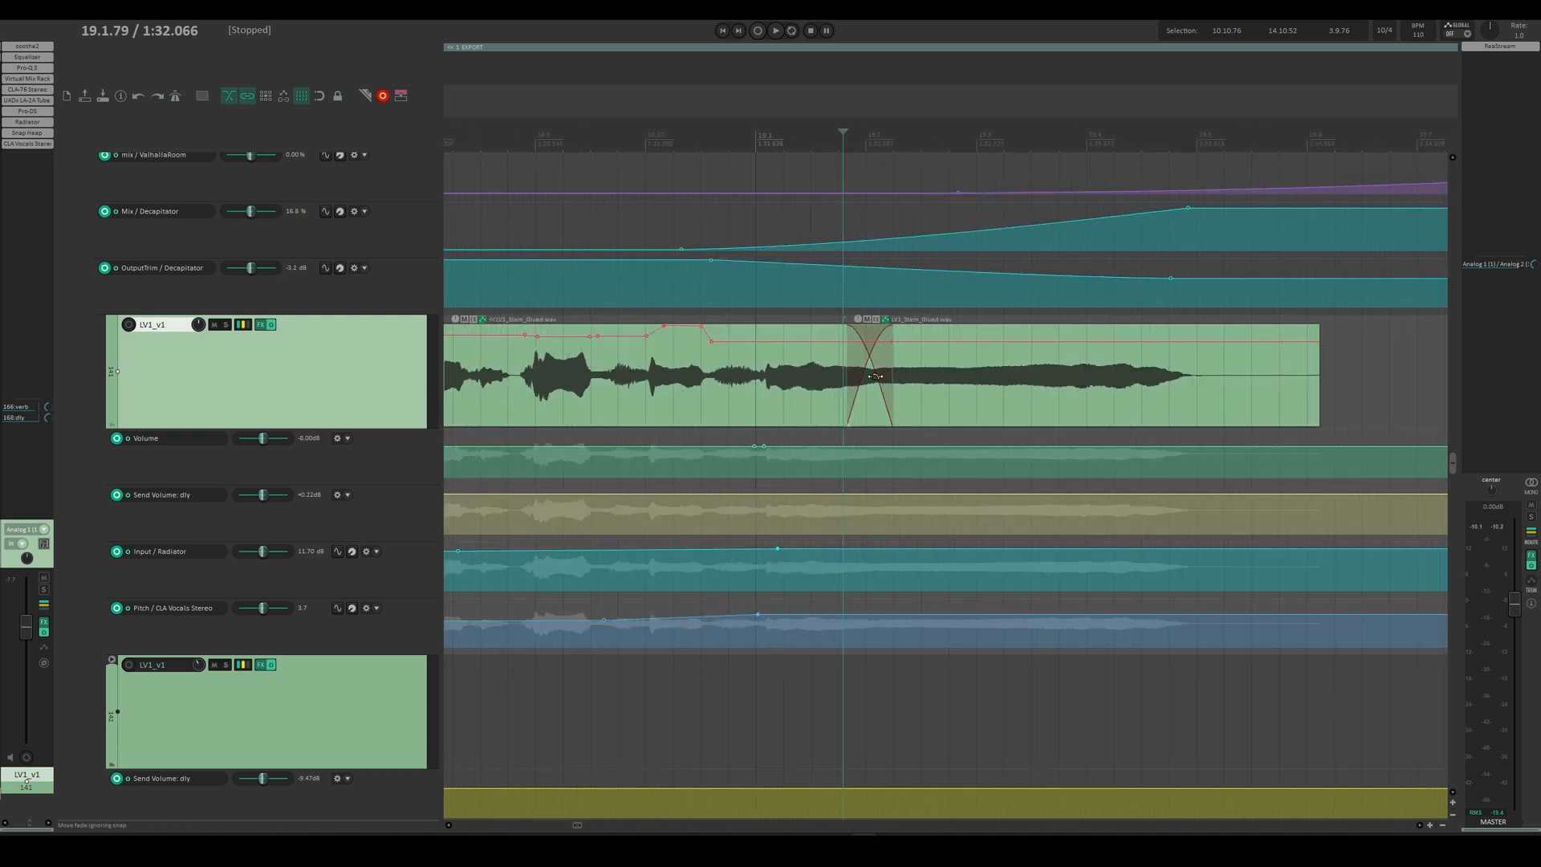
{"action": "scroll", "coordinate": [875, 377], "scroll_direction": "down", "scroll_amount": 5}
{"action": "scroll", "coordinate": [854, 400], "scroll_direction": "down", "scroll_amount": 2}
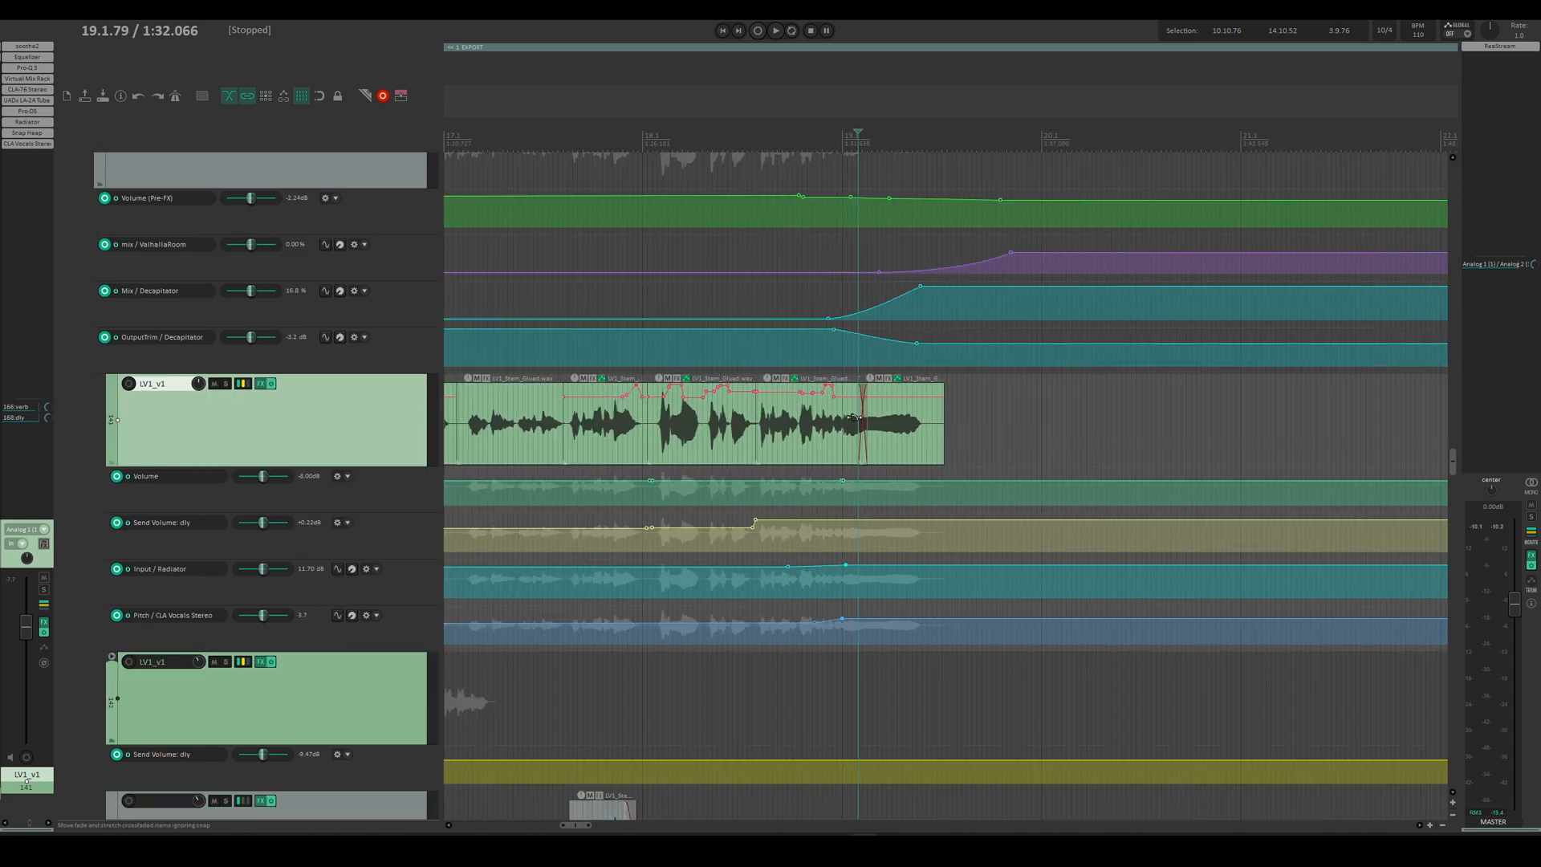
{"action": "scroll", "coordinate": [854, 418], "scroll_direction": "up", "scroll_amount": 2}
{"action": "scroll", "coordinate": [855, 435], "scroll_direction": "down", "scroll_amount": 3}
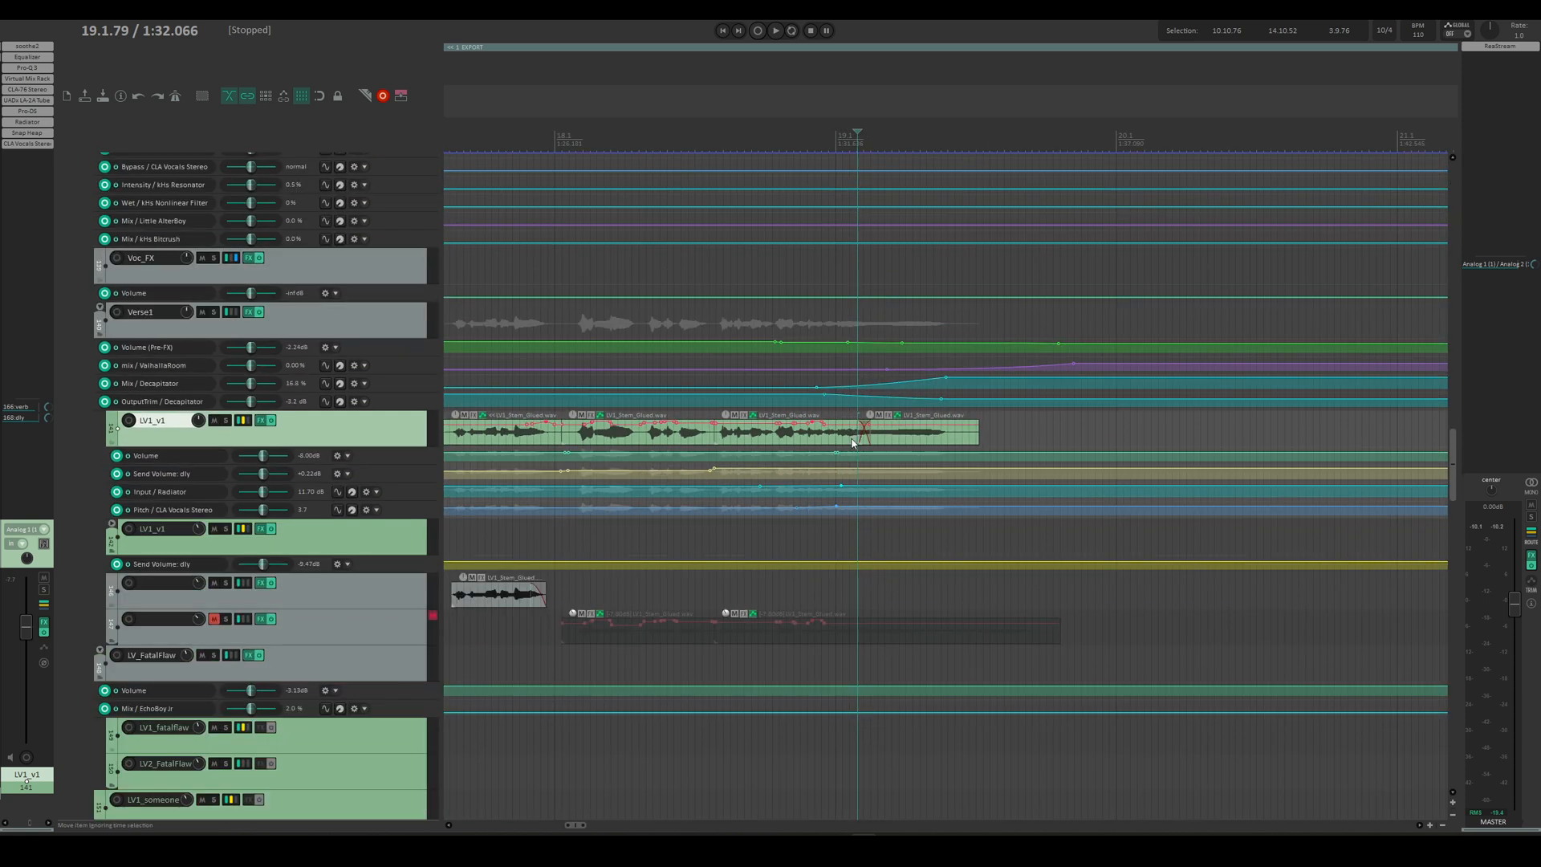
{"action": "scroll", "coordinate": [855, 437], "scroll_direction": "up", "scroll_amount": 2}
{"action": "scroll", "coordinate": [852, 434], "scroll_direction": "down", "scroll_amount": 3}
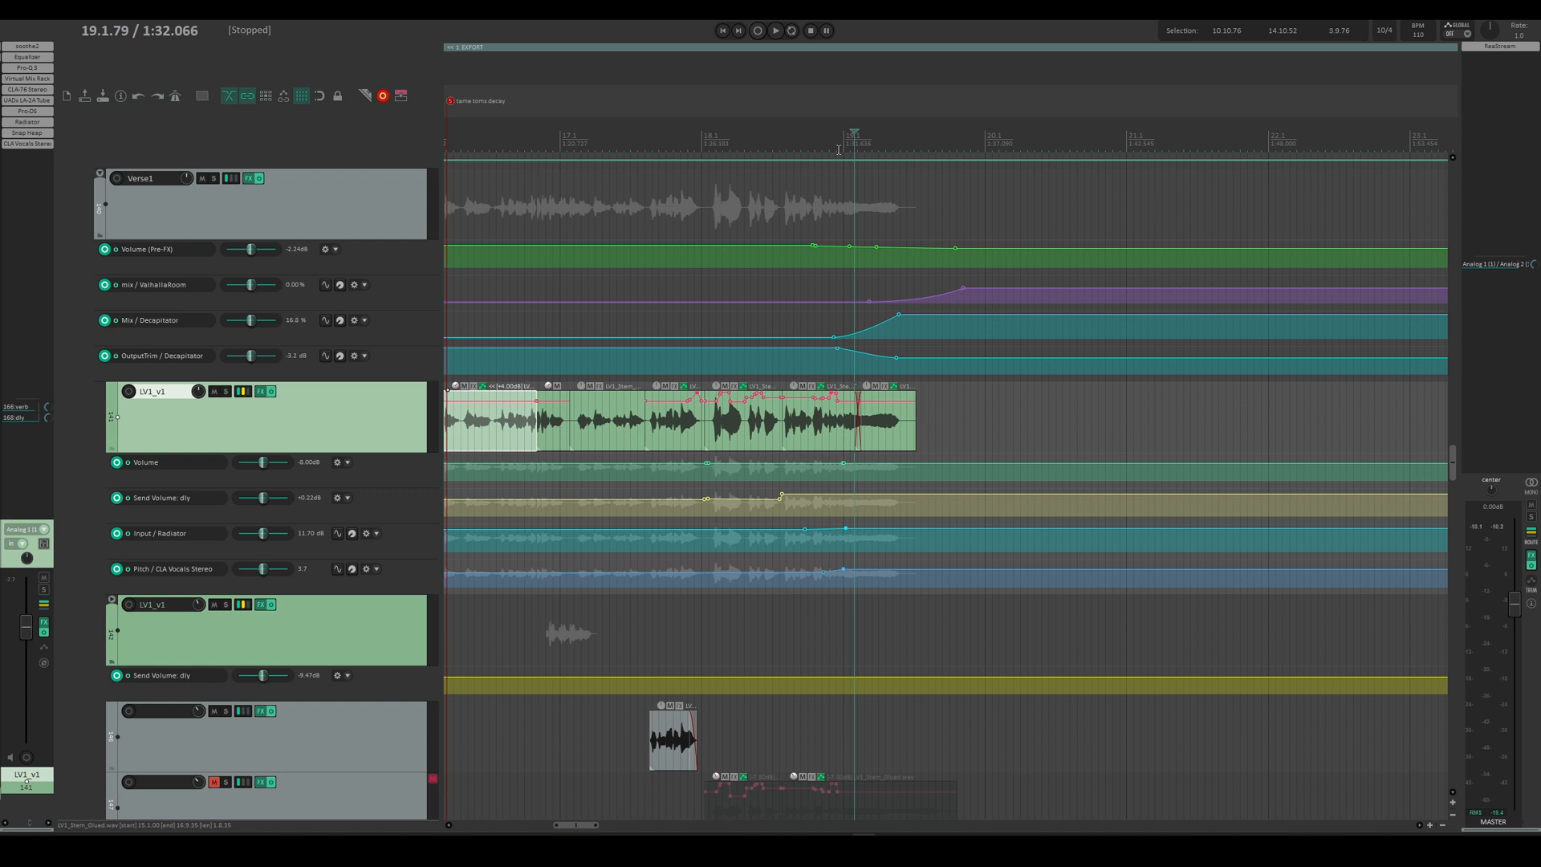
Step: Locate the LV_Intro track, select it and place the edit cursor at 4.6.26, ahead of the Resonator and Nonlinear Filter automation
{"action": "scroll", "coordinate": [781, 621], "scroll_direction": "down", "scroll_amount": 3}
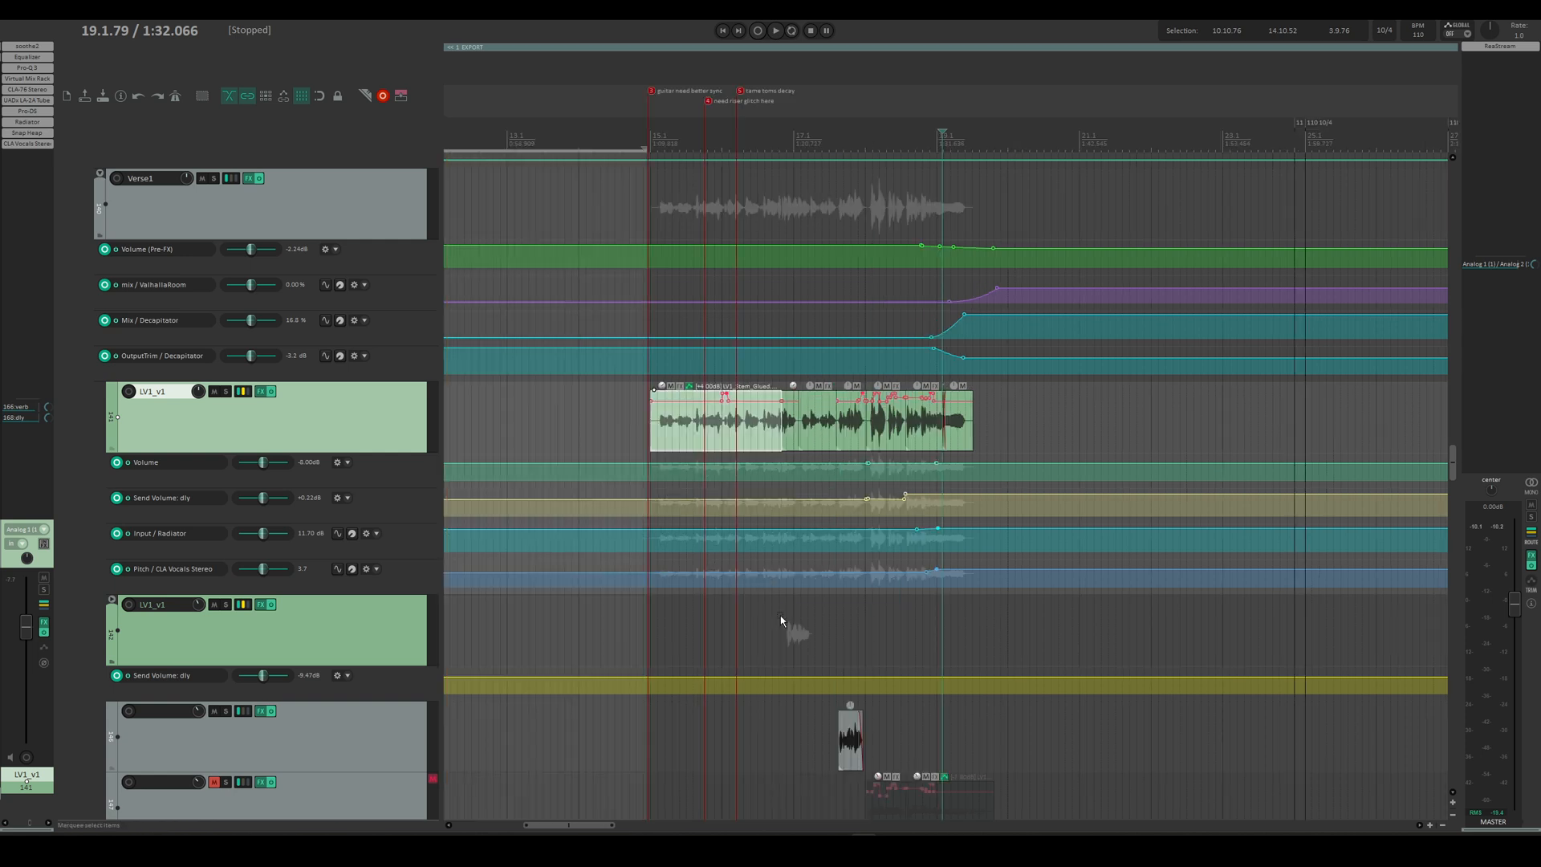
{"action": "scroll", "coordinate": [781, 620], "scroll_direction": "up", "scroll_amount": 2}
{"action": "scroll", "coordinate": [780, 620], "scroll_direction": "left", "scroll_amount": 3}
{"action": "scroll", "coordinate": [780, 622], "scroll_direction": "up", "scroll_amount": 5}
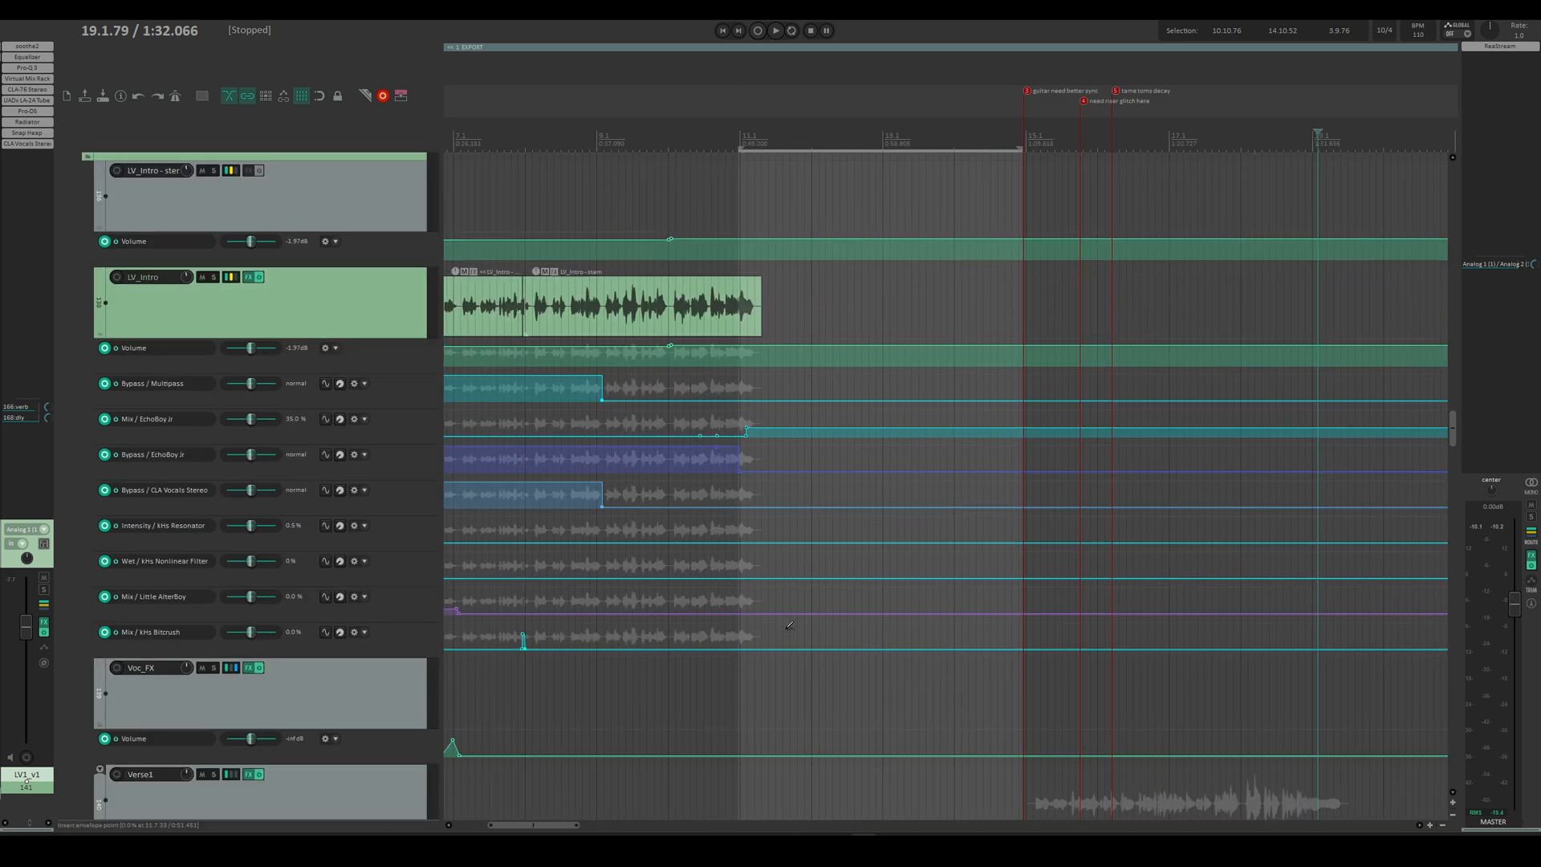
{"action": "scroll", "coordinate": [781, 621], "scroll_direction": "left", "scroll_amount": 3}
{"action": "left_click", "coordinate": [827, 543]}
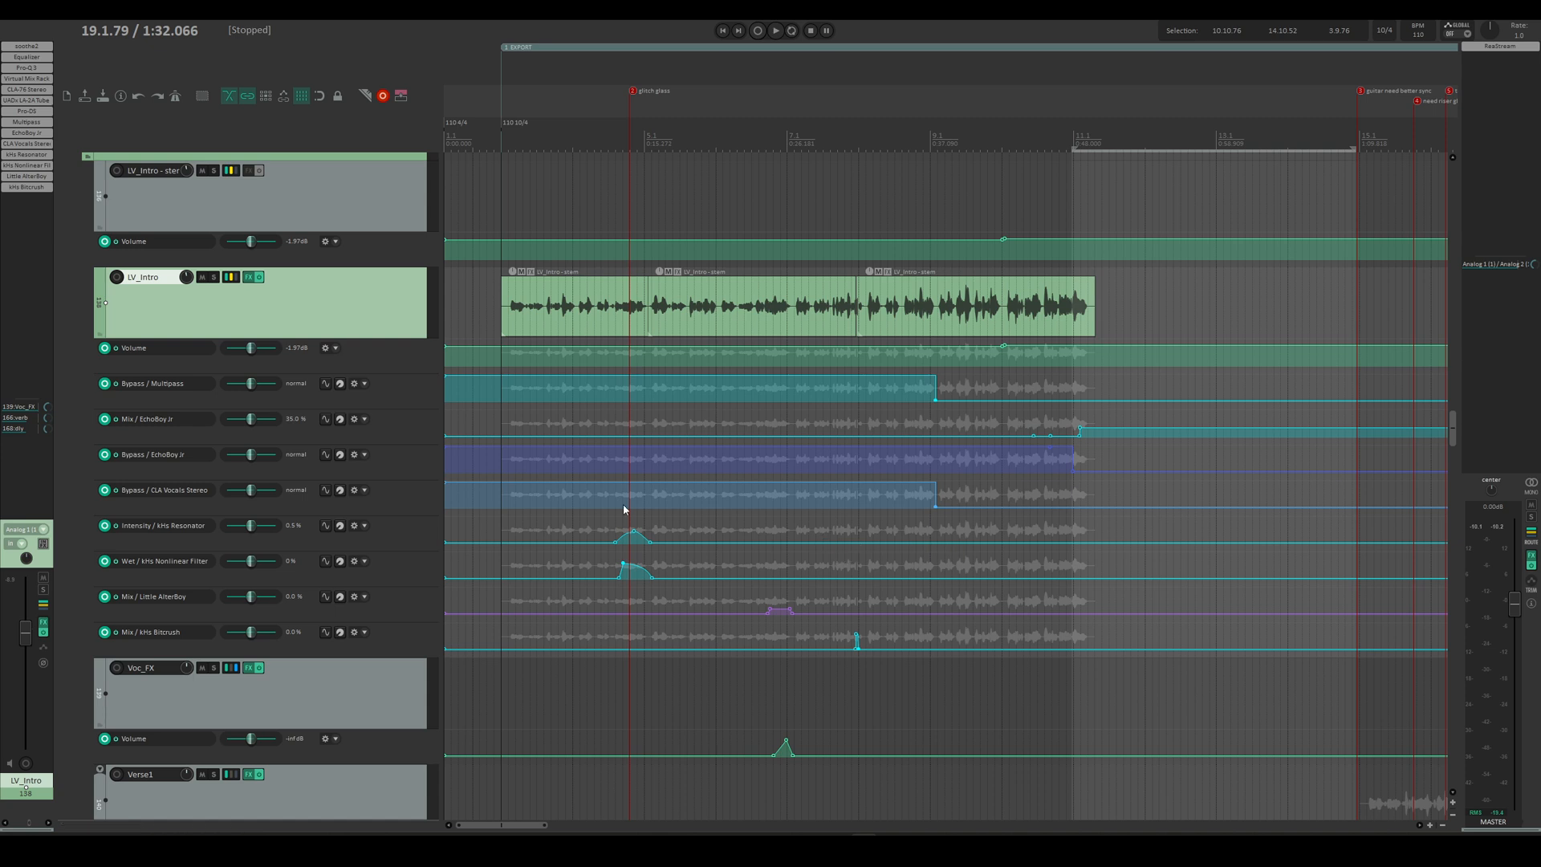
{"action": "left_click", "coordinate": [610, 139]}
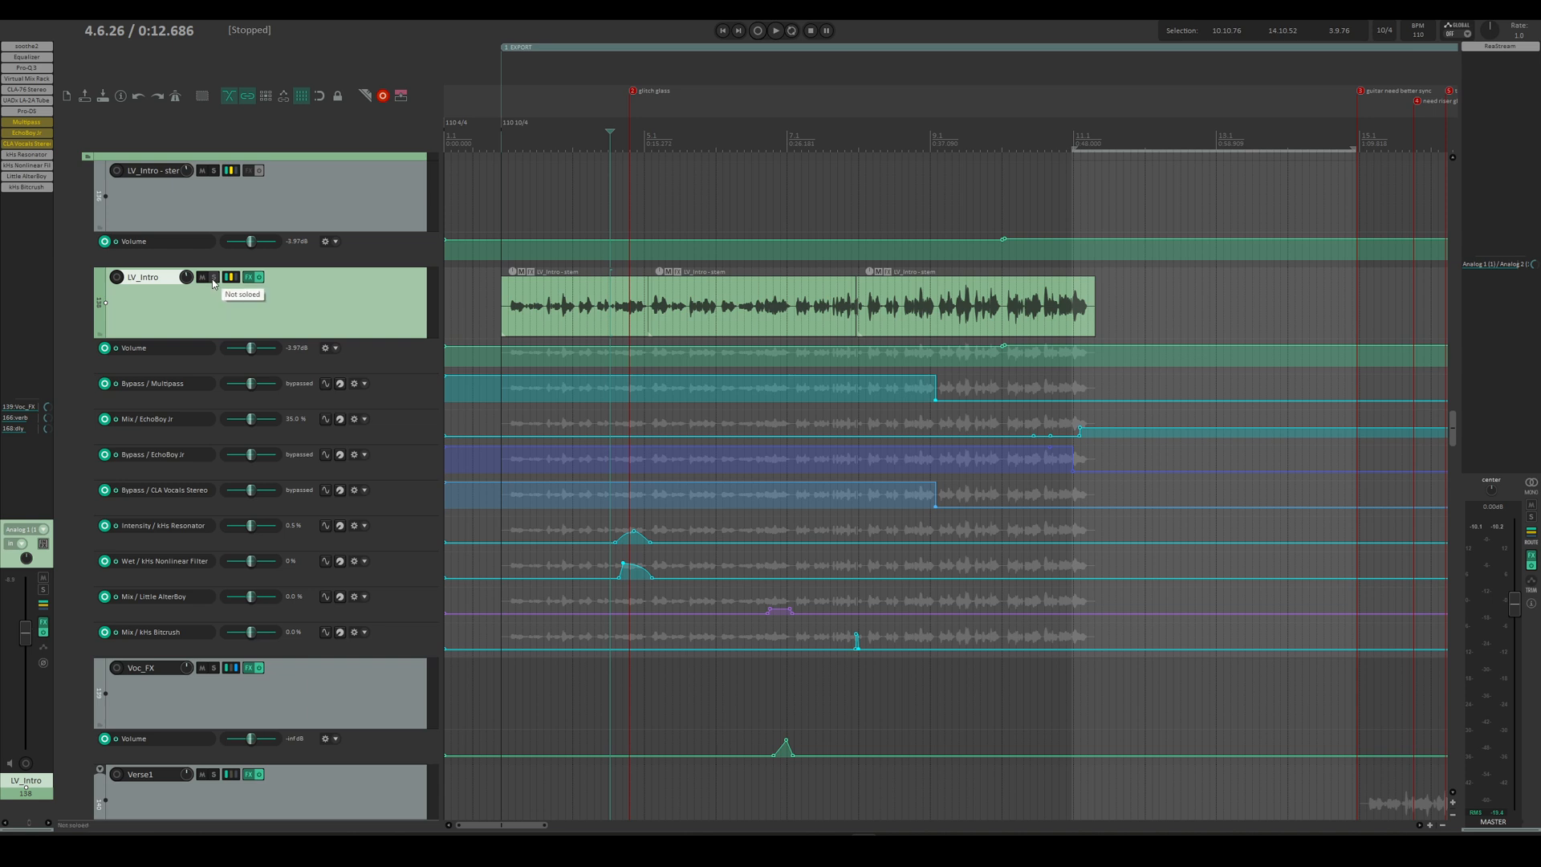
Step: Solo LV_Intro and play the intro vocal through the kHs Resonator and kHs Nonlinear Filter automation
{"action": "scroll", "coordinate": [316, 273], "scroll_direction": "up", "scroll_amount": 1}
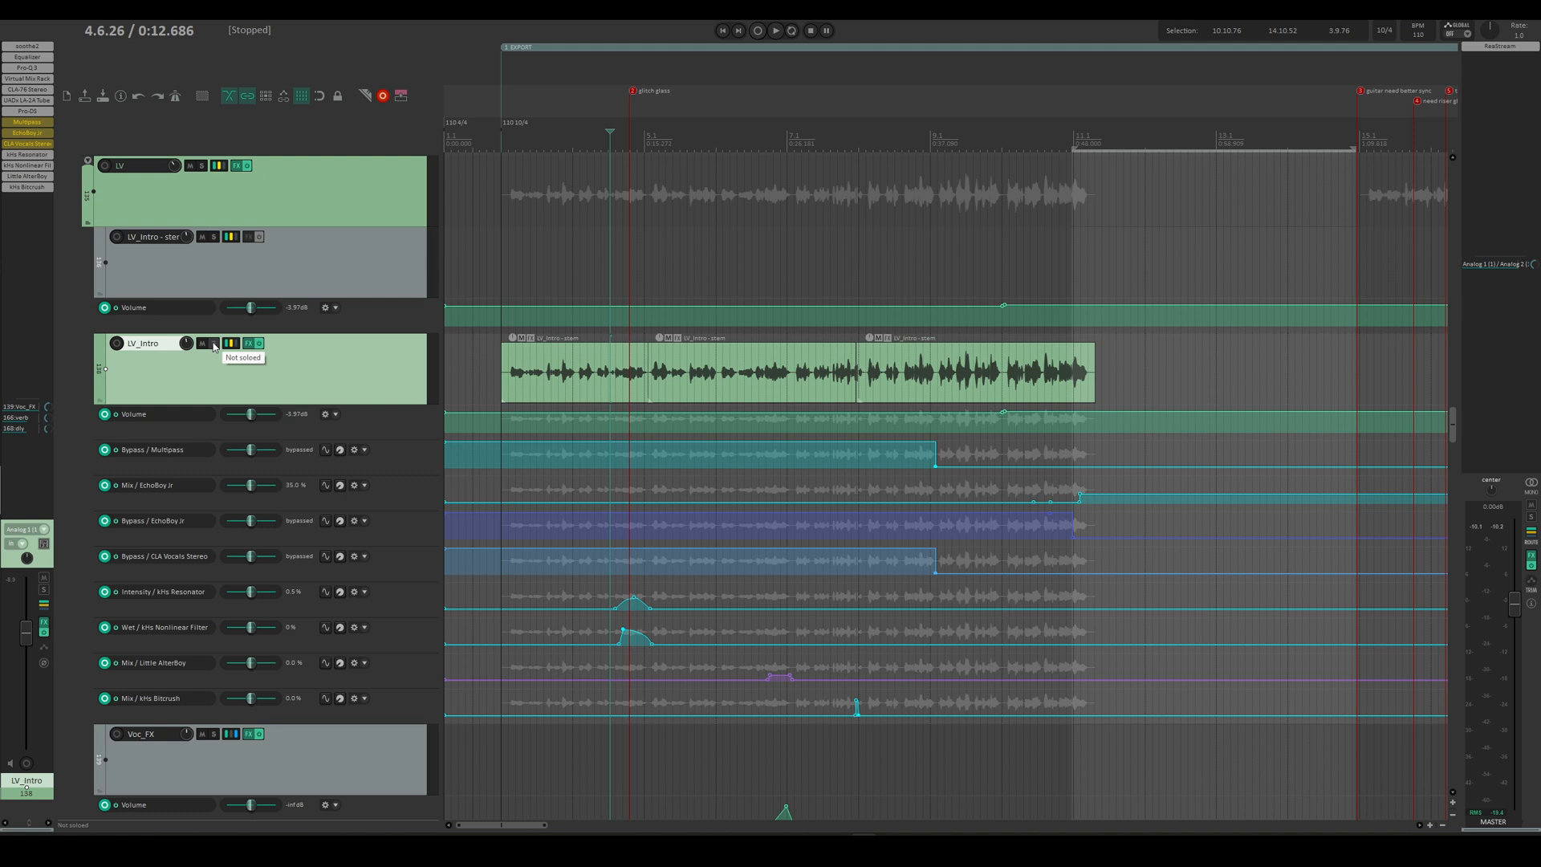
{"action": "left_click", "coordinate": [214, 346]}
{"action": "key", "text": "space"}
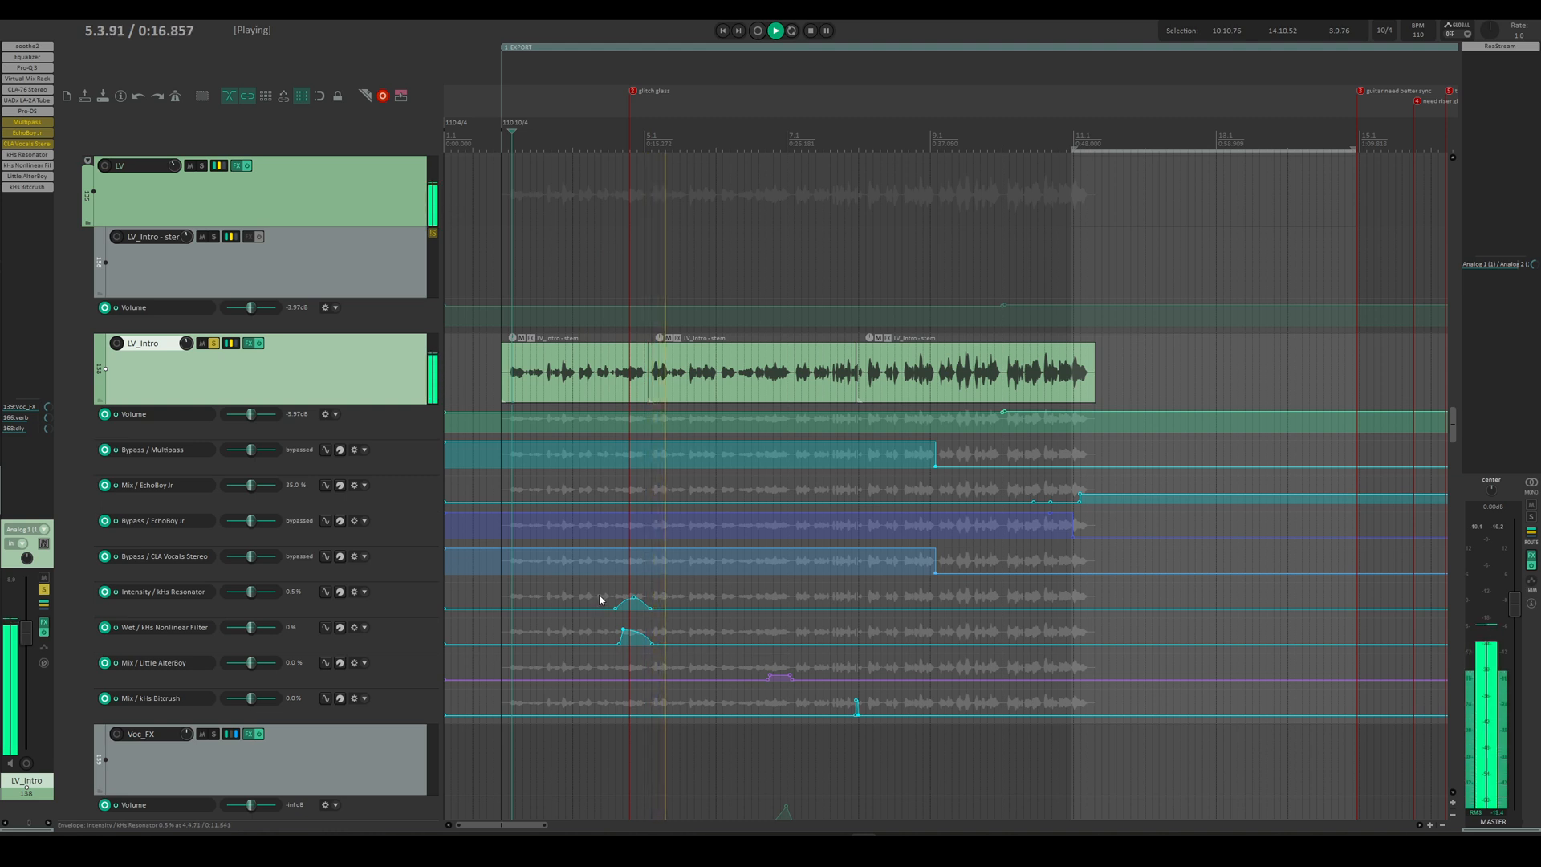
{"action": "key", "text": "space"}
Step: Show the kHs Resonator settings and audition the soloed intro vocal from 4.4.51 through its Intensity automation
{"action": "left_click", "coordinate": [612, 622]}
{"action": "scroll", "coordinate": [623, 637], "scroll_direction": "up", "scroll_amount": 3}
{"action": "scroll", "coordinate": [619, 675], "scroll_direction": "up", "scroll_amount": 2}
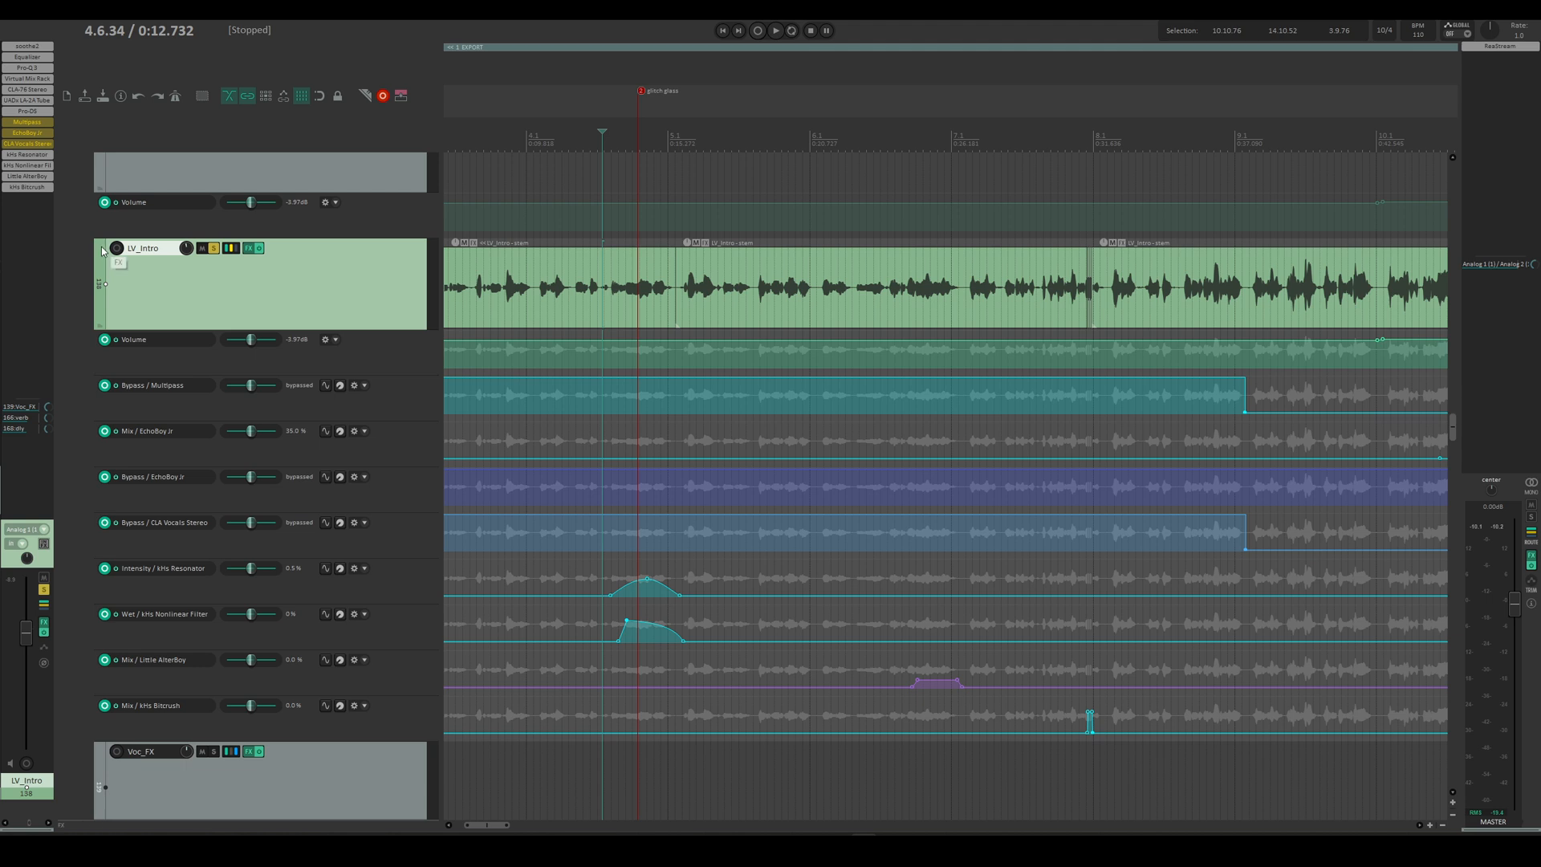
{"action": "left_click", "coordinate": [28, 123]}
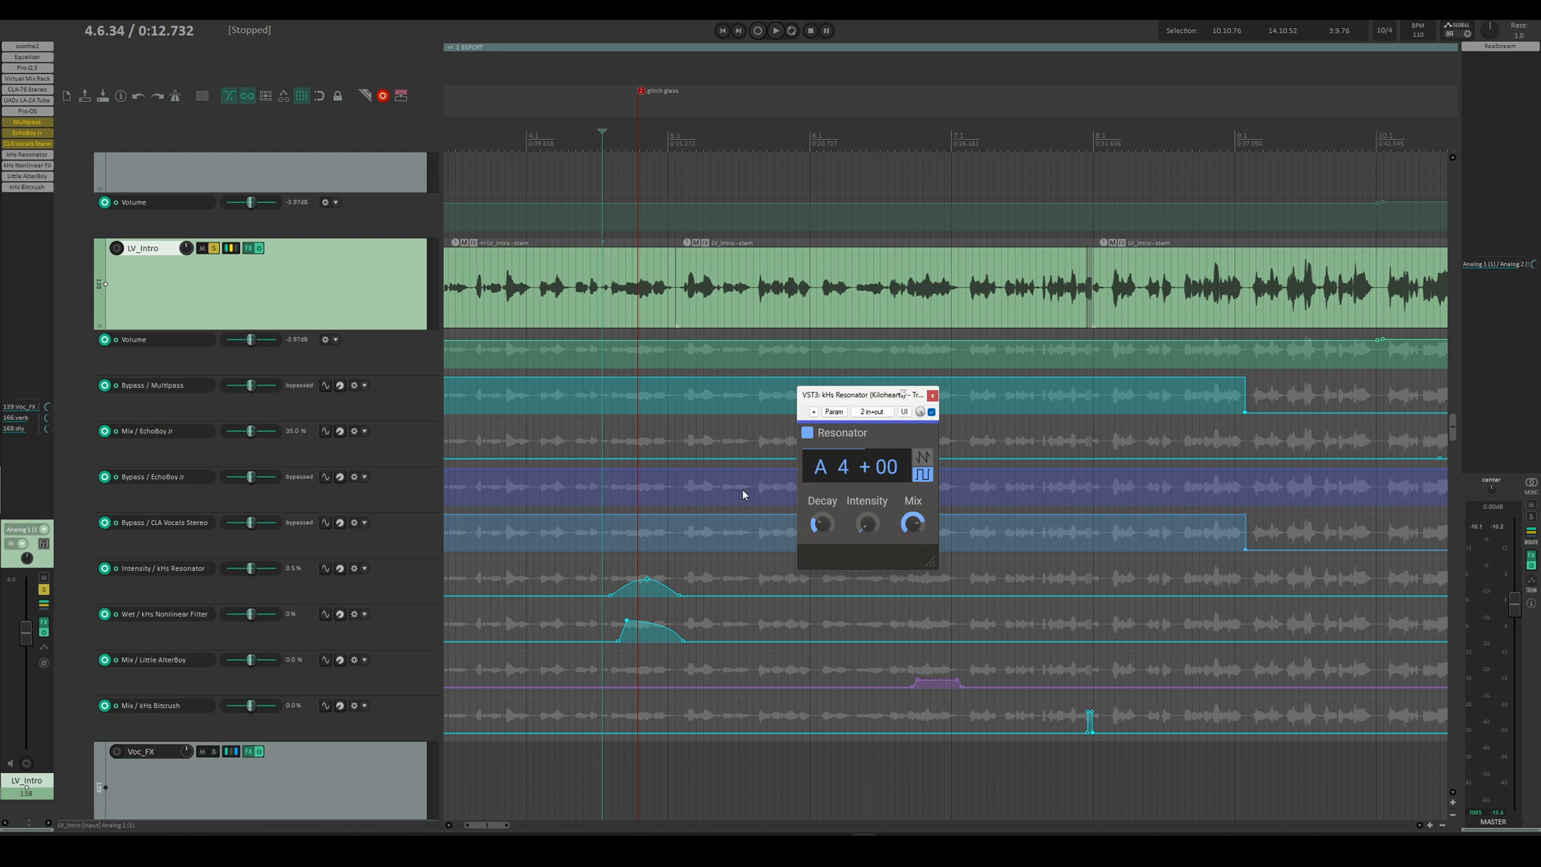
{"action": "left_click", "coordinate": [575, 137]}
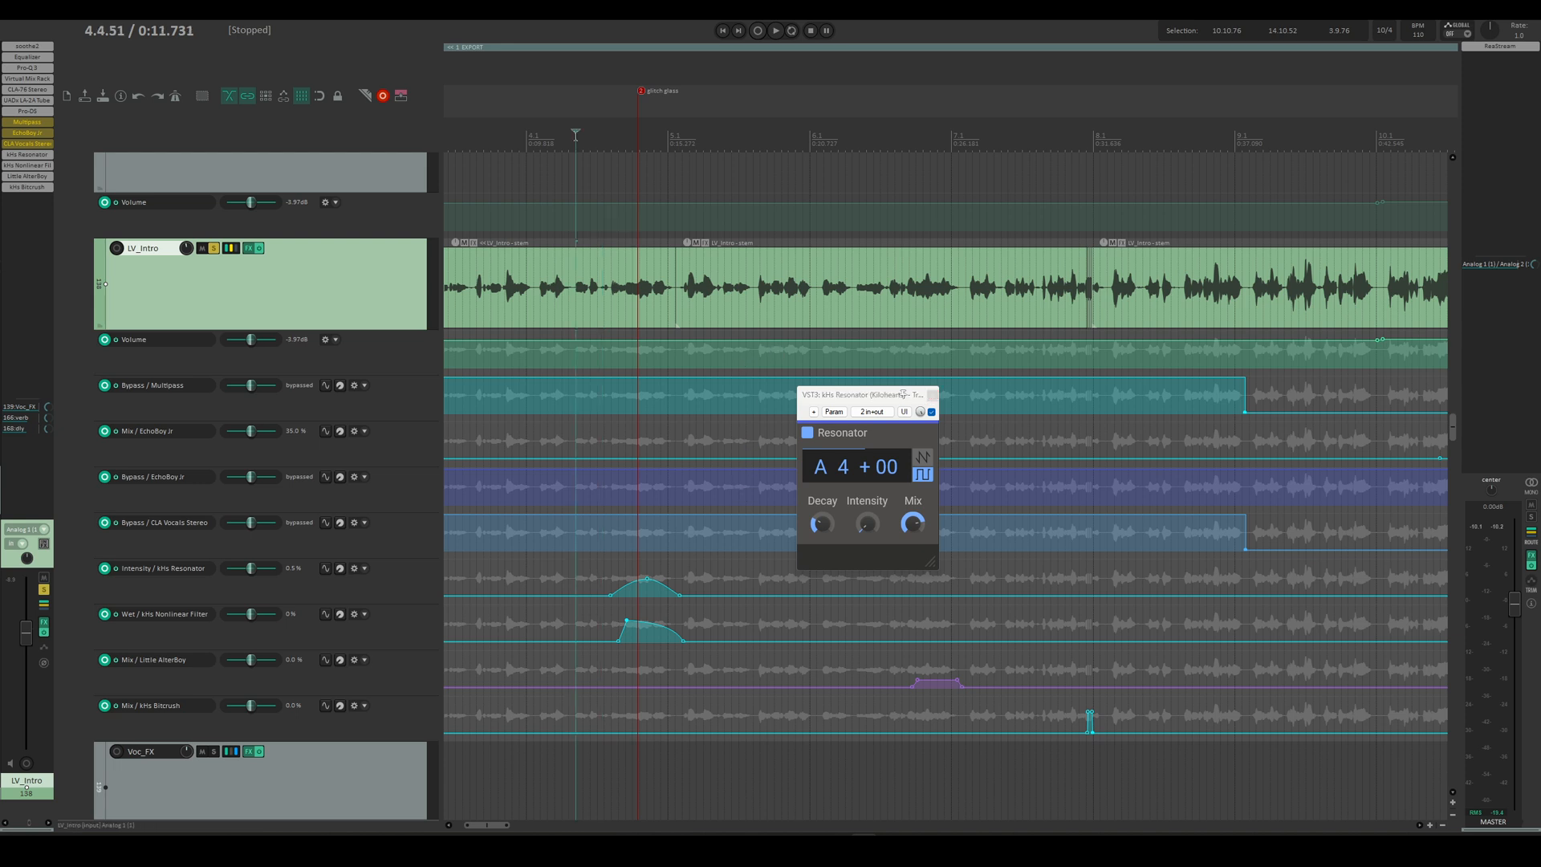
{"action": "key", "text": "space"}
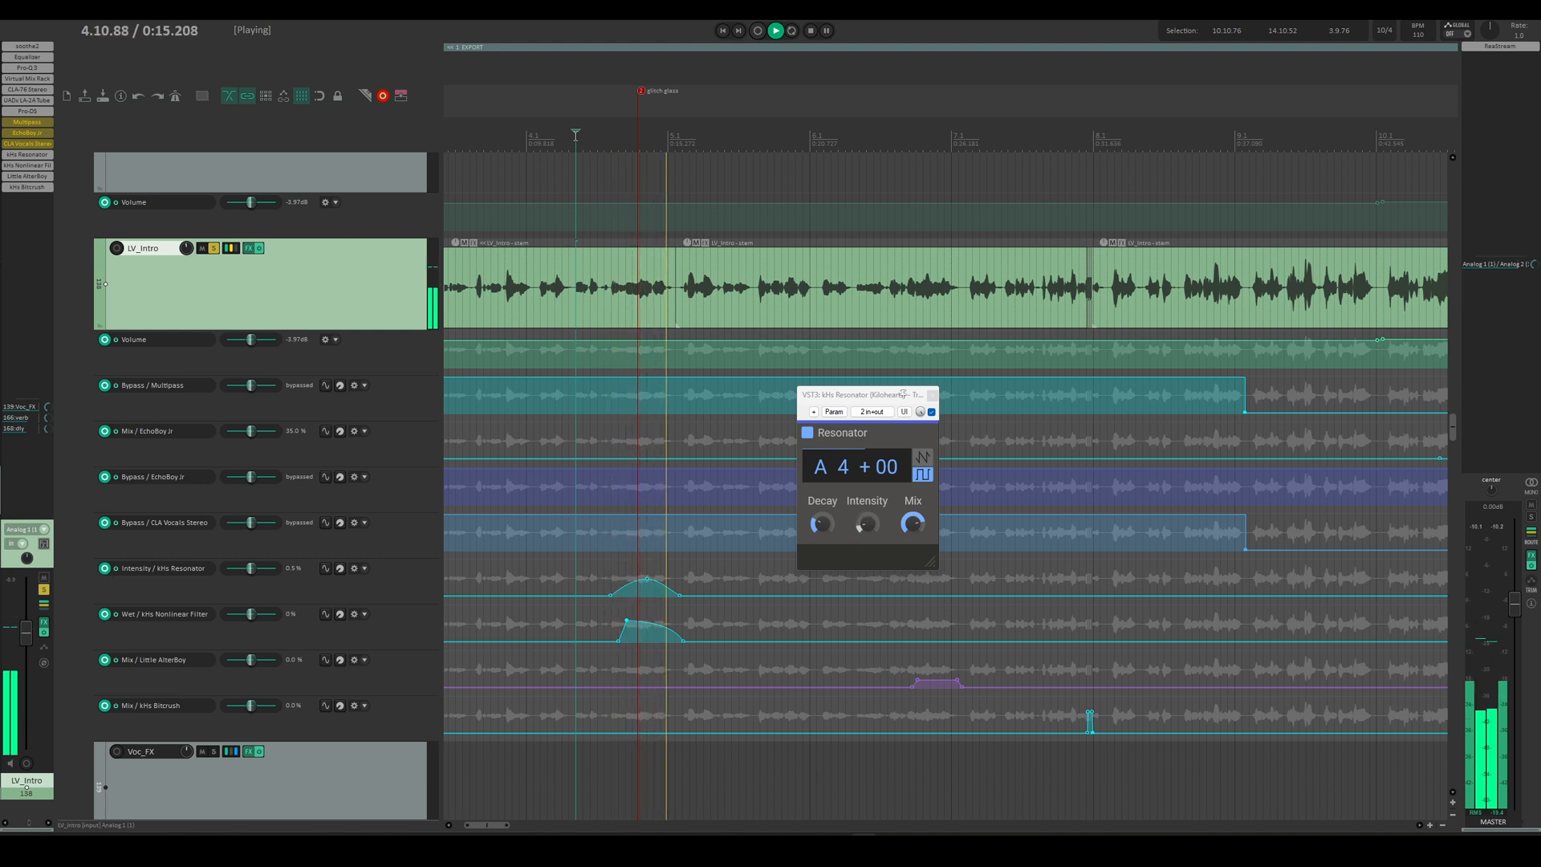
{"action": "key", "text": "space"}
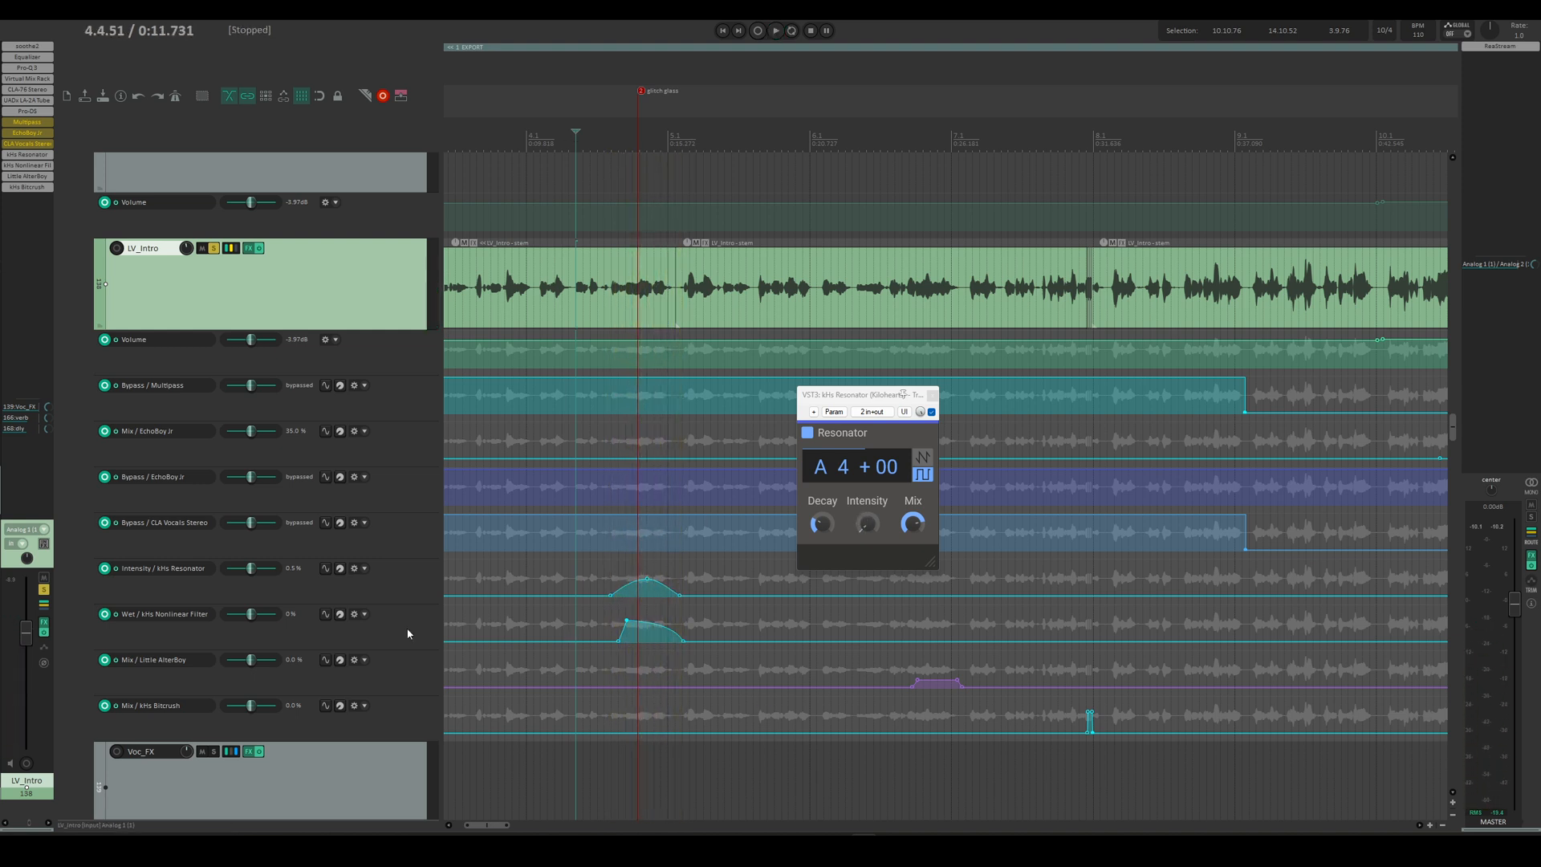
Step: Select the Wet / kHs Nonlinear Filter envelope, show the filter's settings beside the Resonator and audition the intro vocal
{"action": "left_click", "coordinate": [396, 636]}
{"action": "left_click", "coordinate": [11, 167]}
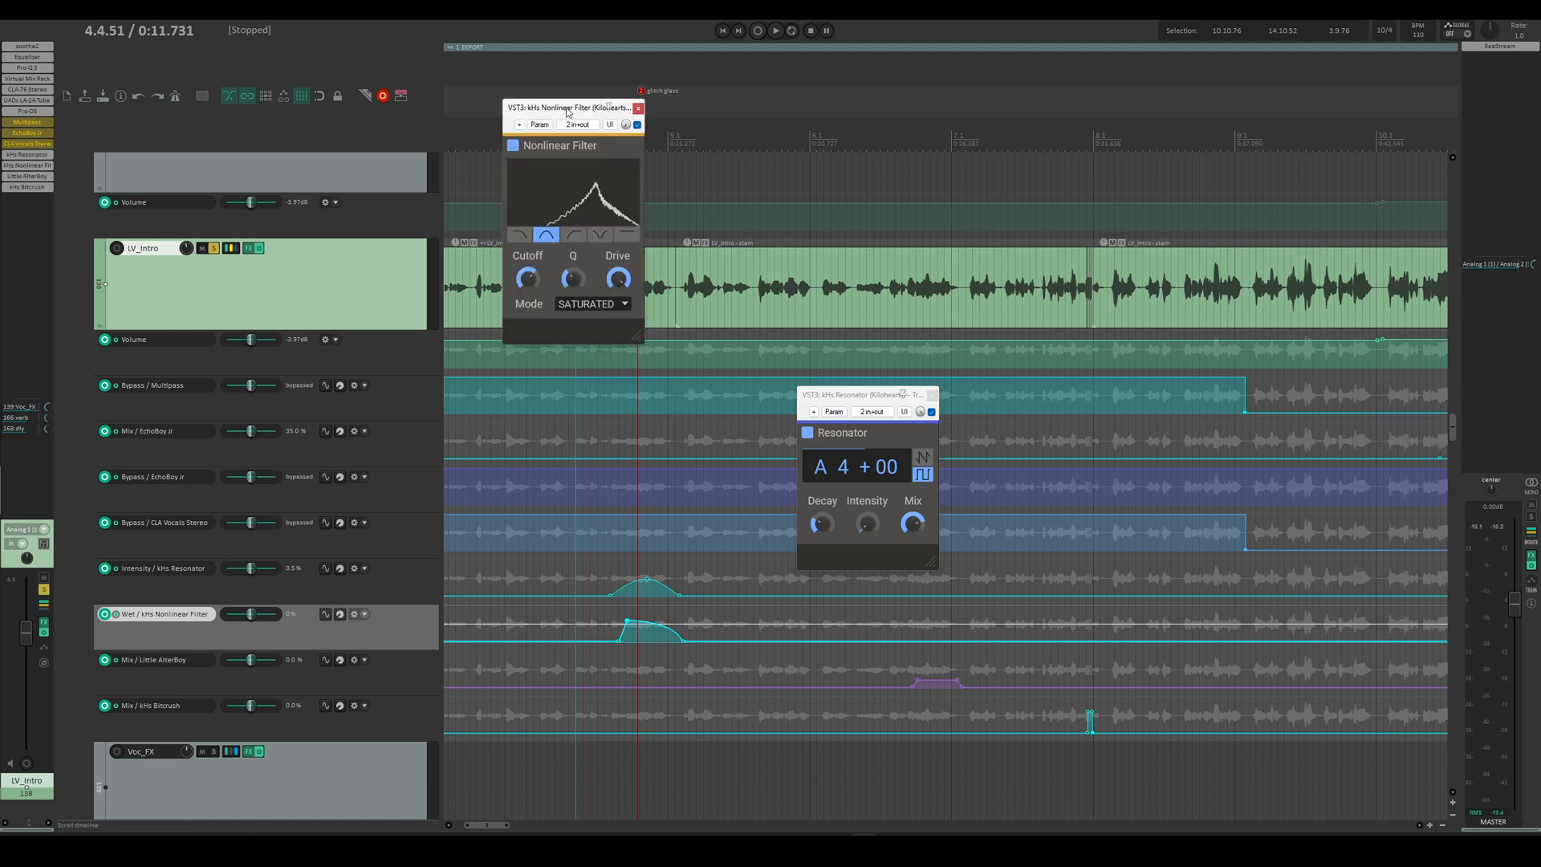
{"action": "left_click_drag", "start_coordinate": [568, 112], "coordinate": [1022, 331]}
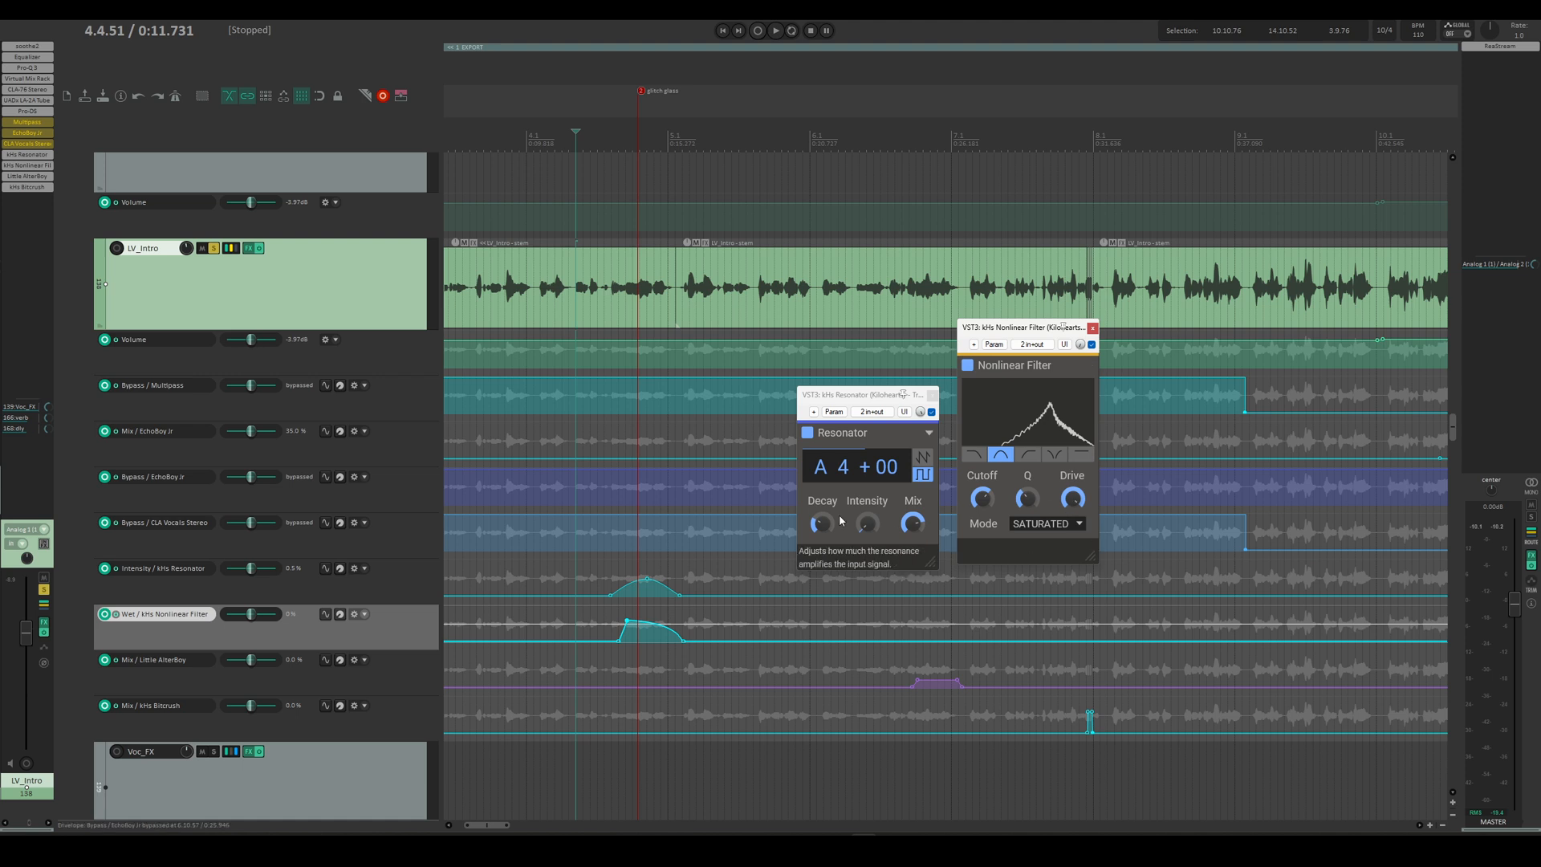
{"action": "key", "text": "space"}
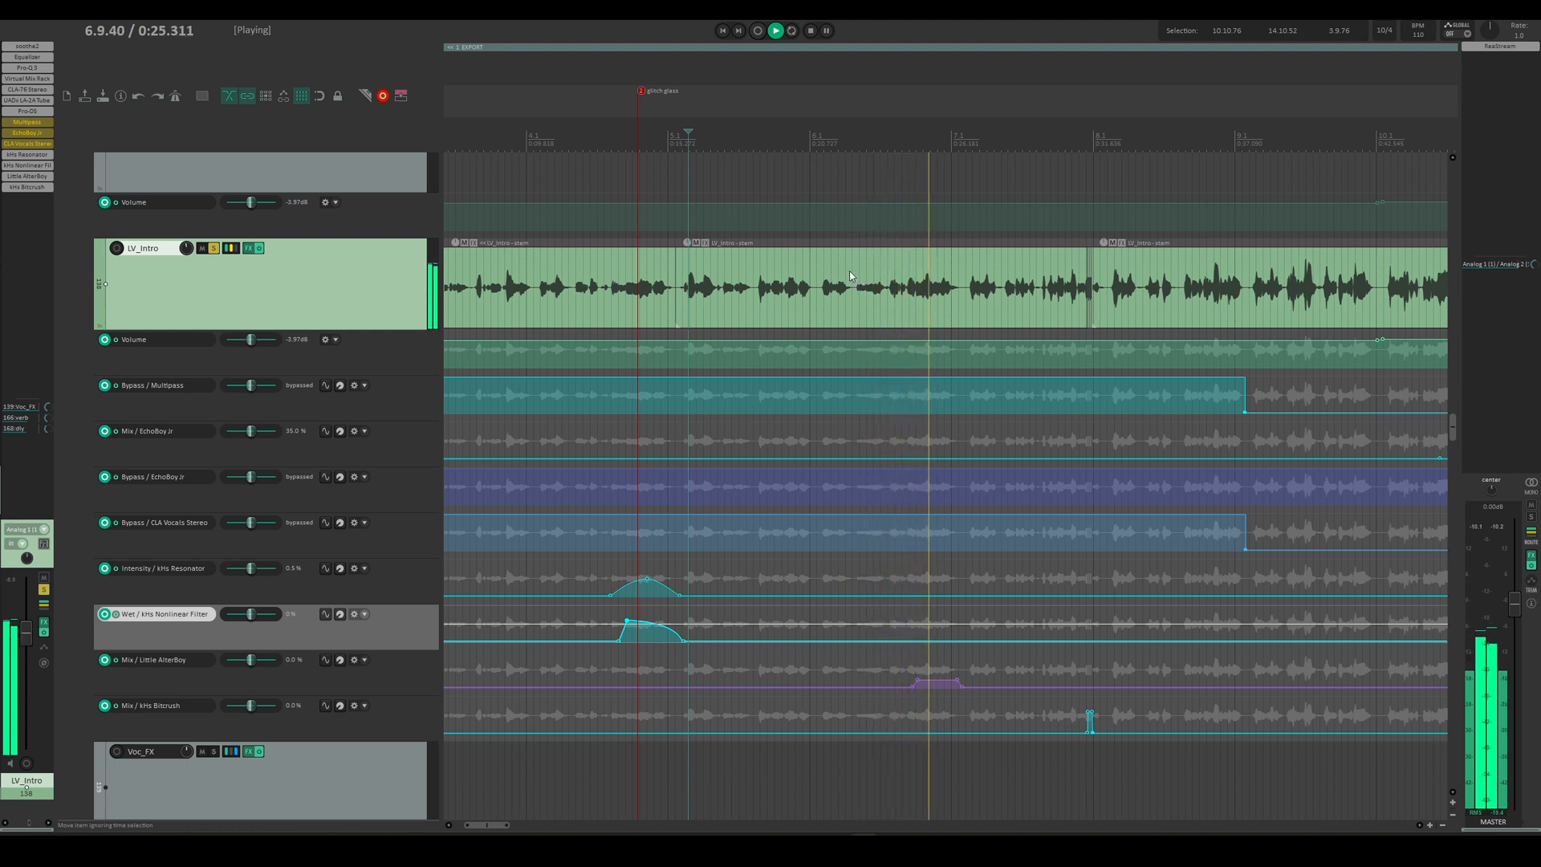
{"action": "key", "text": "space"}
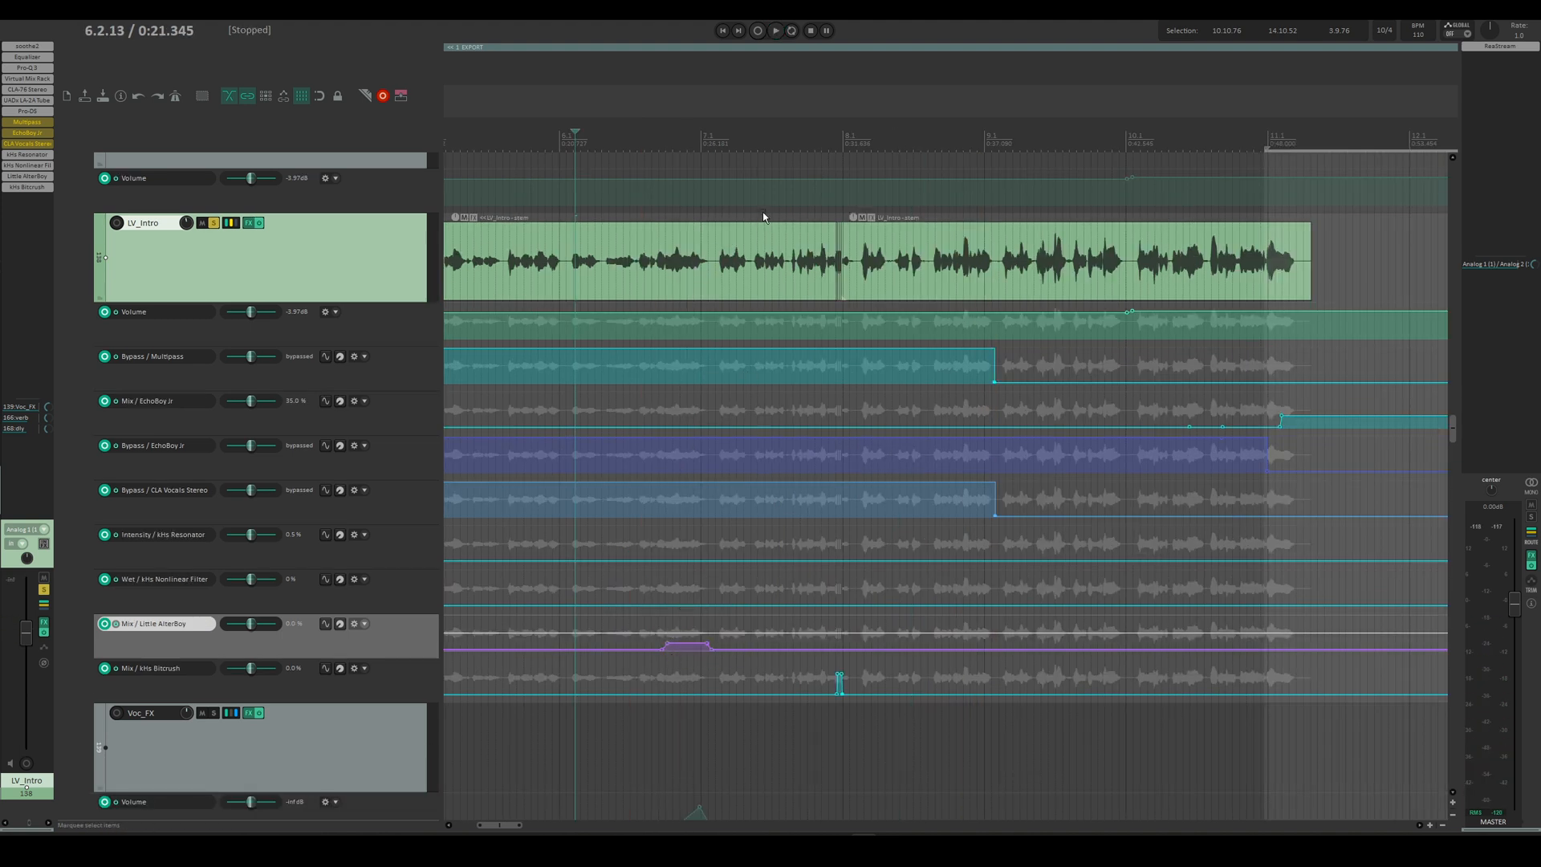
Step: Play the soloed intro vocal from 7.1.39 through the Bitcrush, Multipass, CLA Vocals Stereo and EchoBoy Jr automation to past its end
{"action": "left_click", "coordinate": [705, 143]}
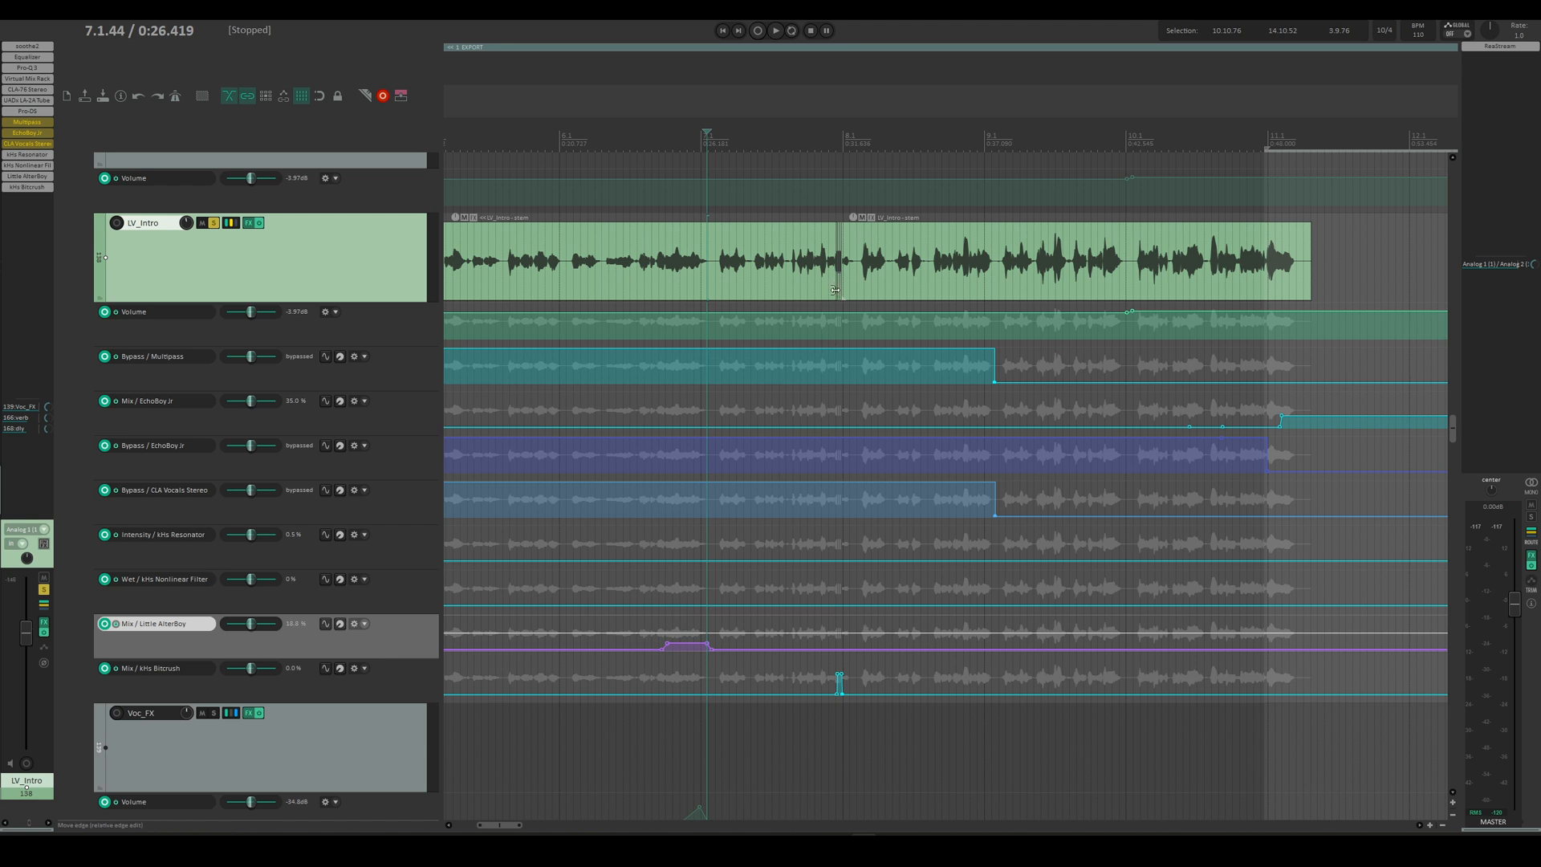
{"action": "left_click", "coordinate": [684, 133]}
{"action": "scroll", "coordinate": [722, 289], "scroll_direction": "down", "scroll_amount": 1}
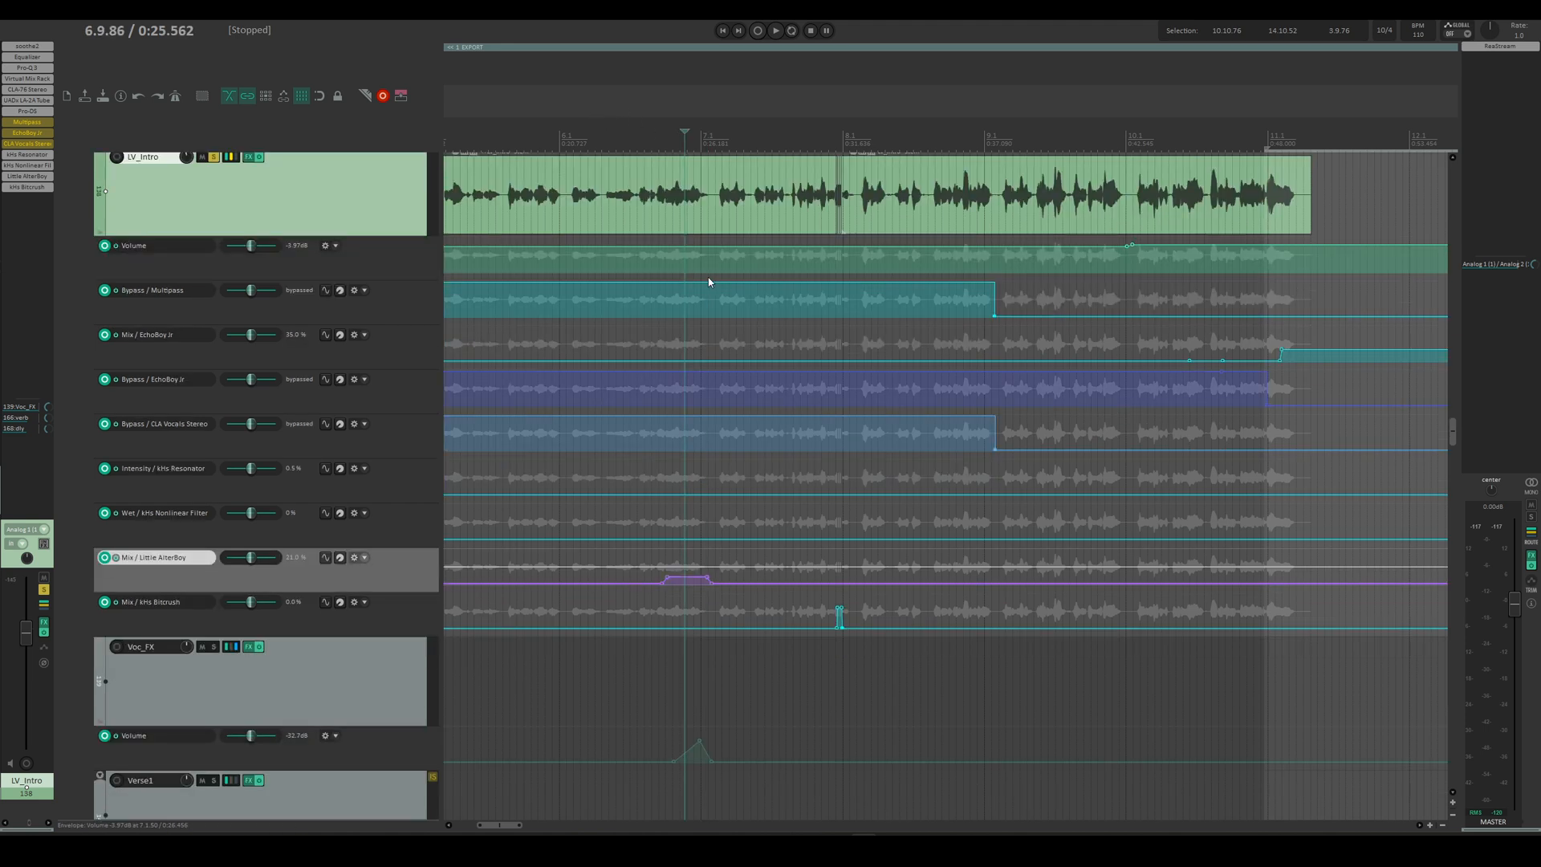
{"action": "scroll", "coordinate": [758, 310], "scroll_direction": "up", "scroll_amount": 3}
{"action": "left_click", "coordinate": [741, 136]}
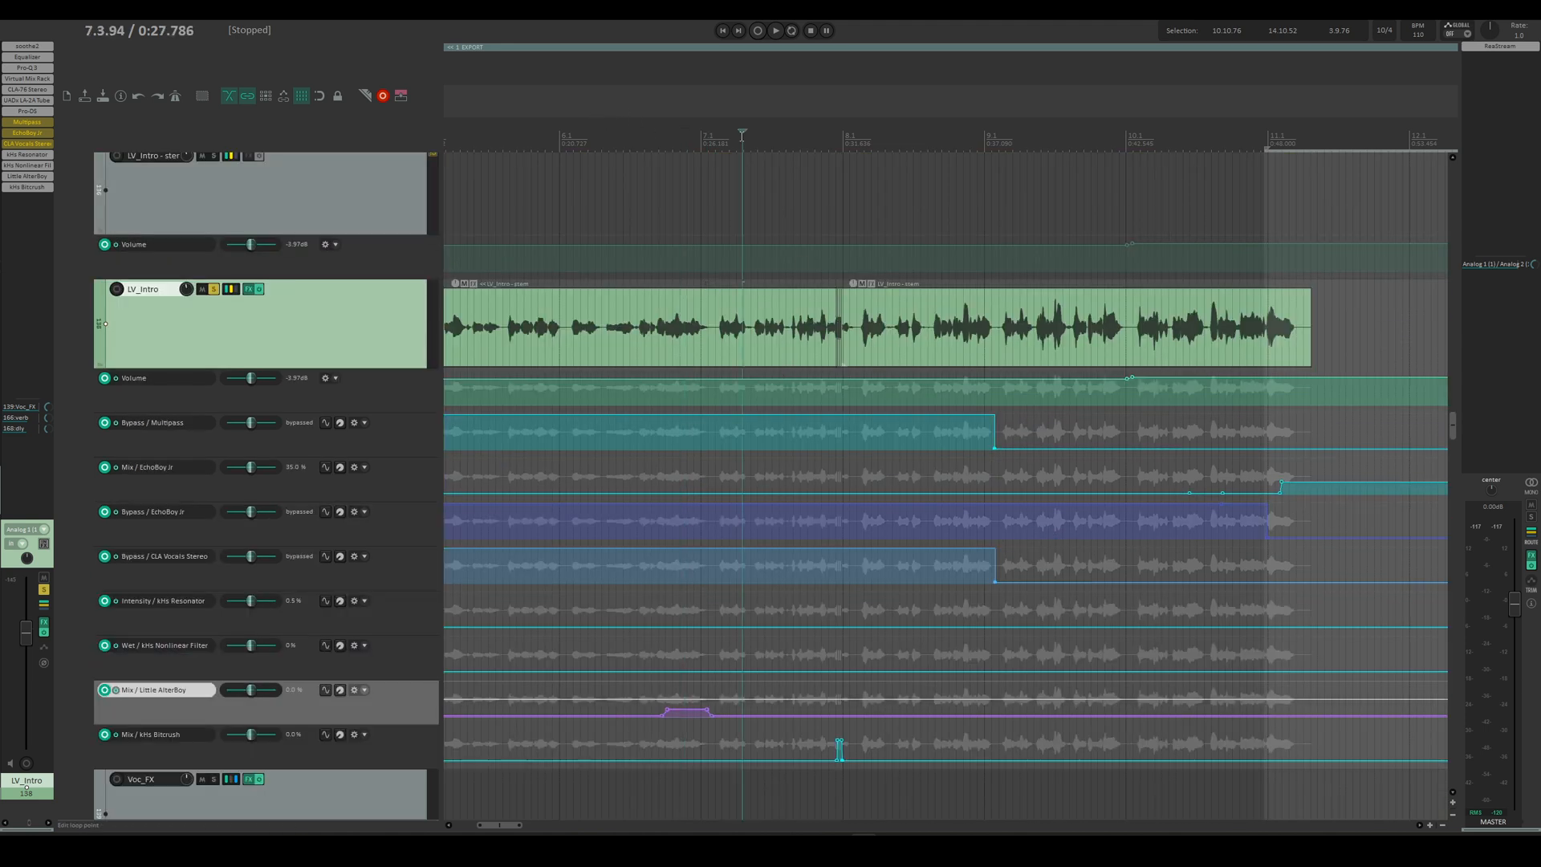
{"action": "left_click", "coordinate": [706, 138]}
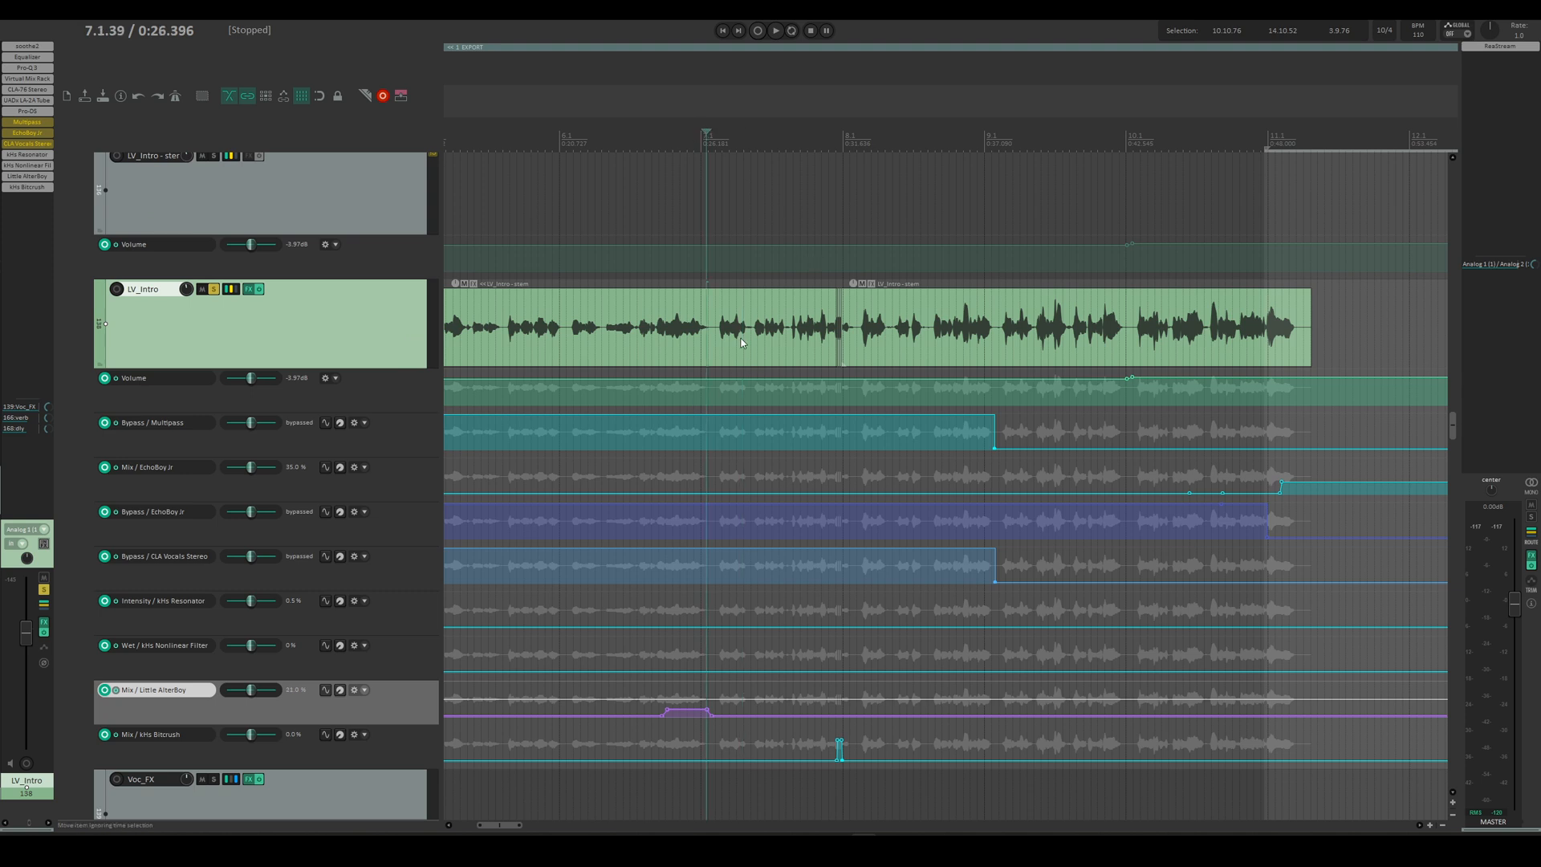
{"action": "key", "text": "space"}
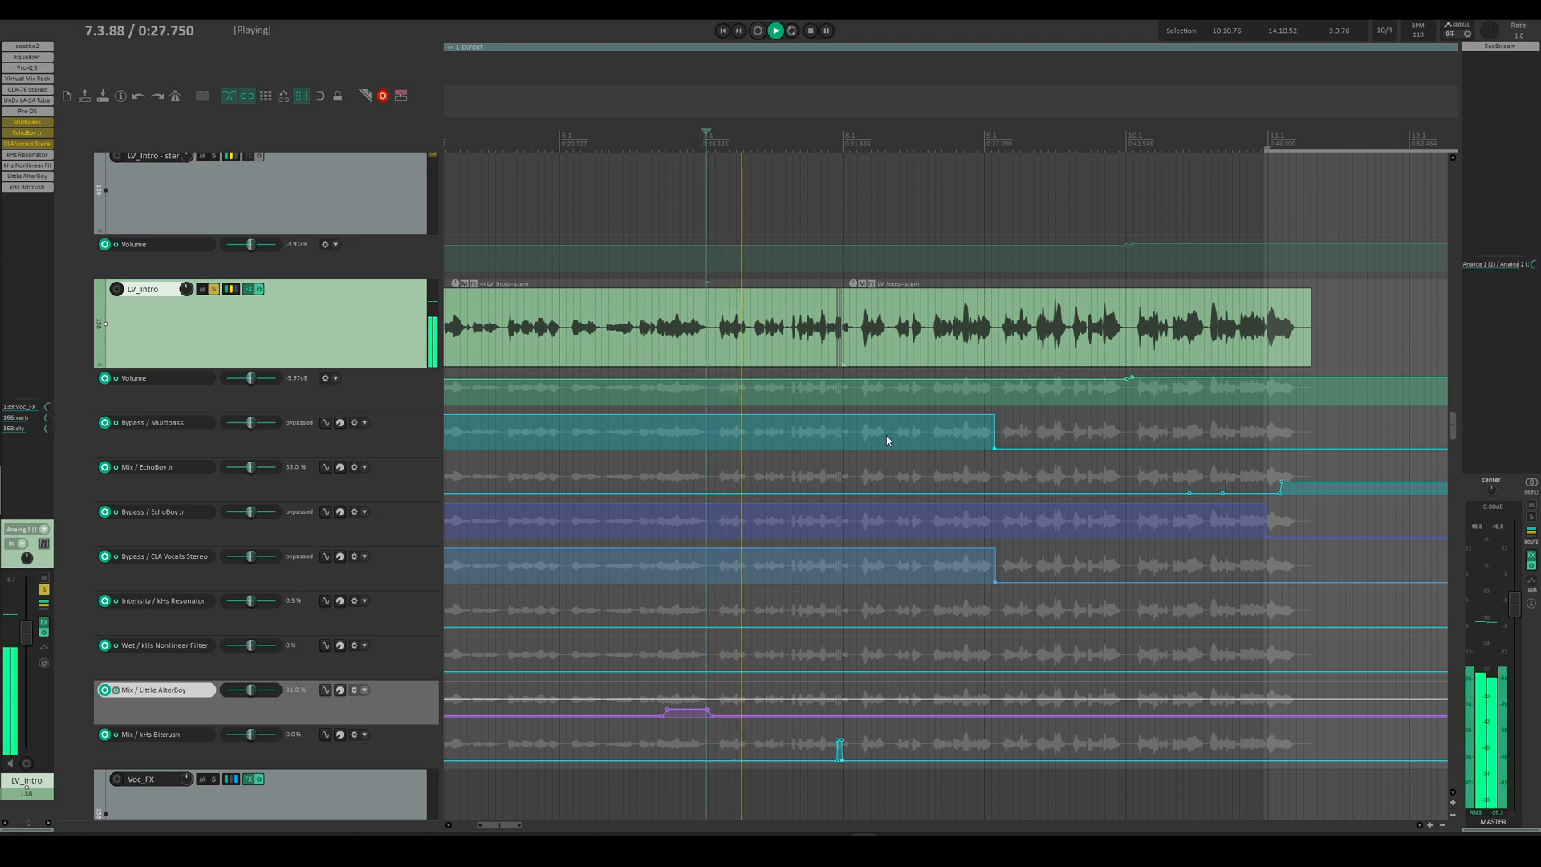
{"action": "scroll", "coordinate": [903, 566], "scroll_direction": "up", "scroll_amount": 3}
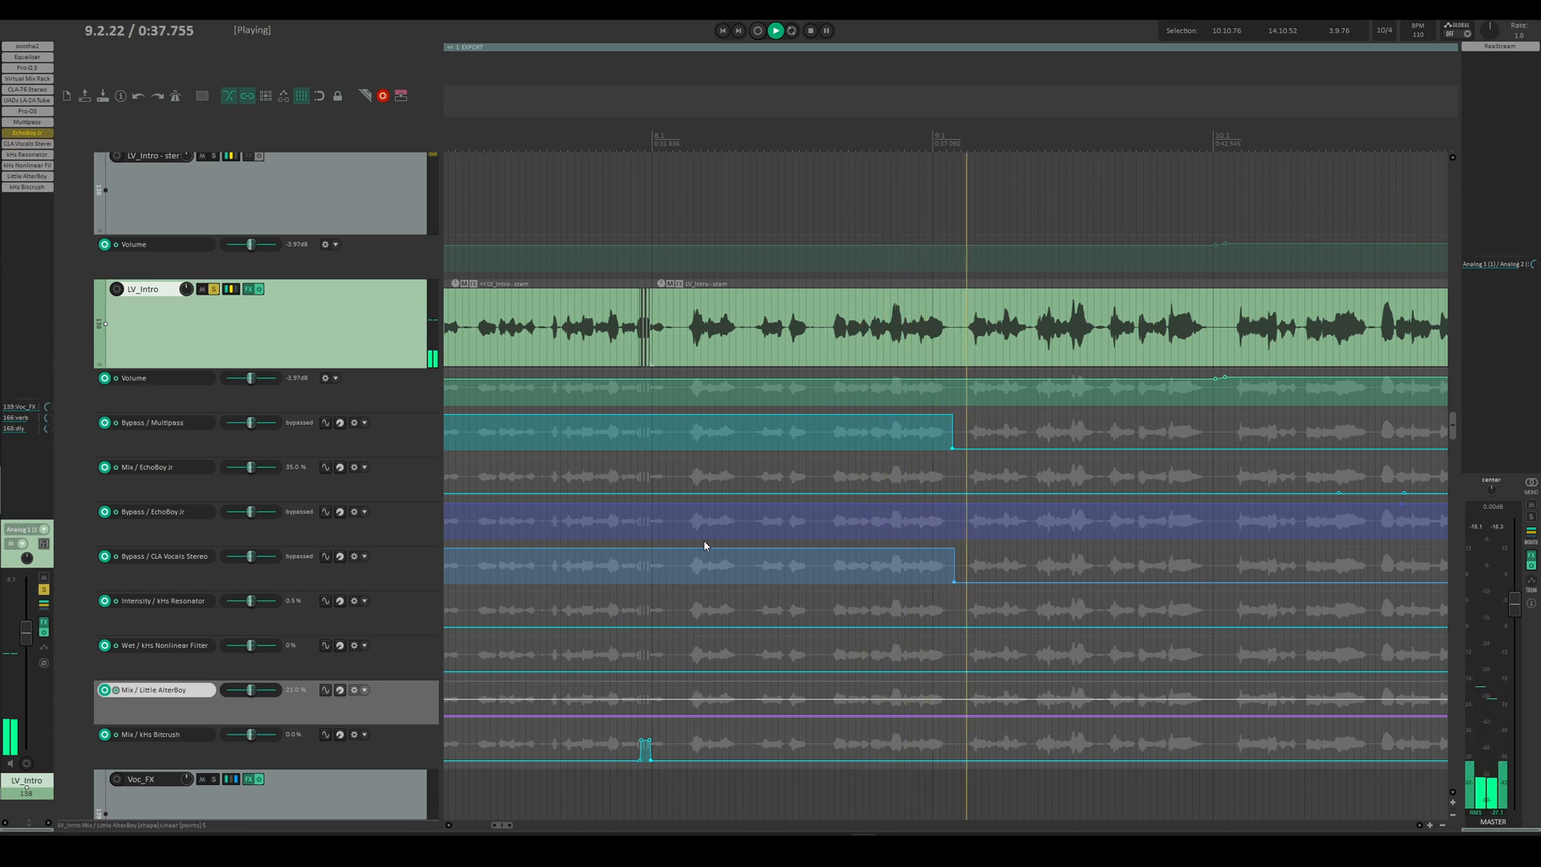
{"action": "scroll", "coordinate": [705, 545], "scroll_direction": "down", "scroll_amount": 2}
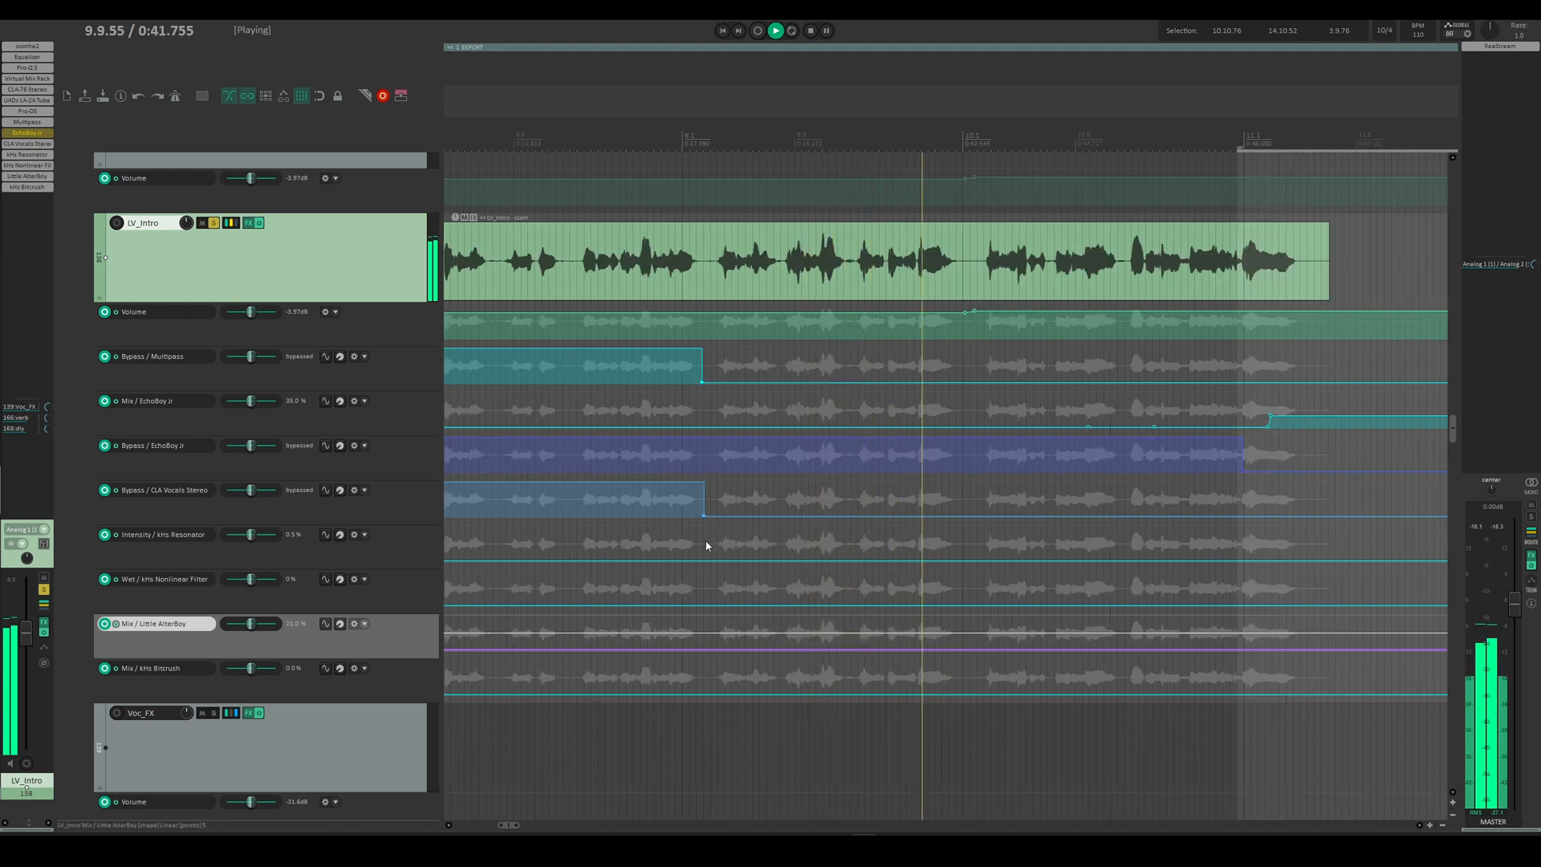
{"action": "scroll", "coordinate": [707, 546], "scroll_direction": "down", "scroll_amount": 2}
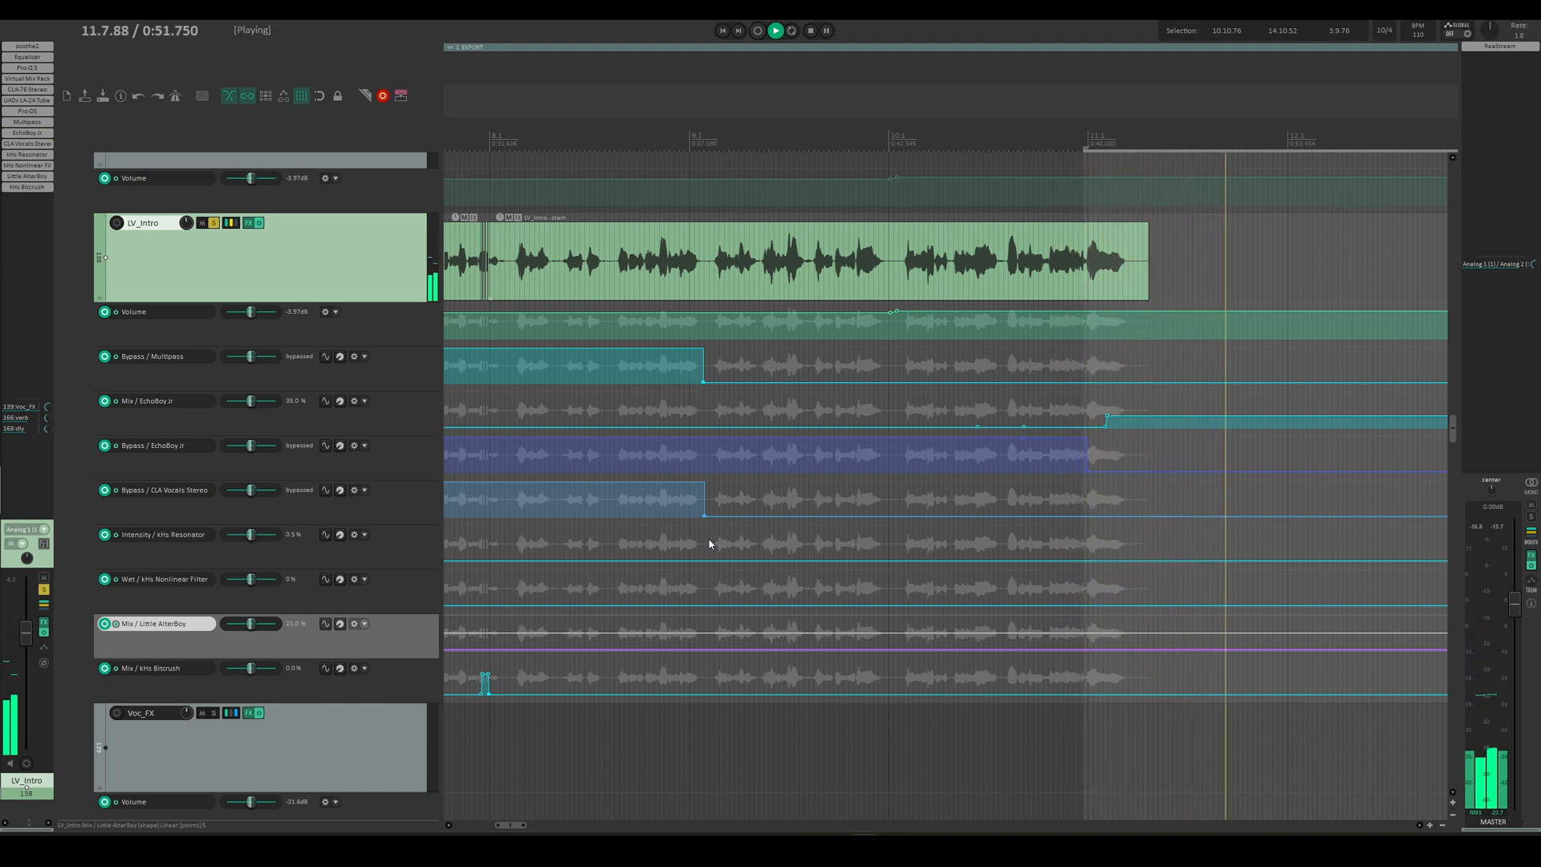
{"action": "key", "text": "space"}
Step: Place the edit cursor at 7.10.07 and examine the chopped vocal slices with the Mix / kHs Bitcrush automation beneath them
{"action": "left_click", "coordinate": [471, 538]}
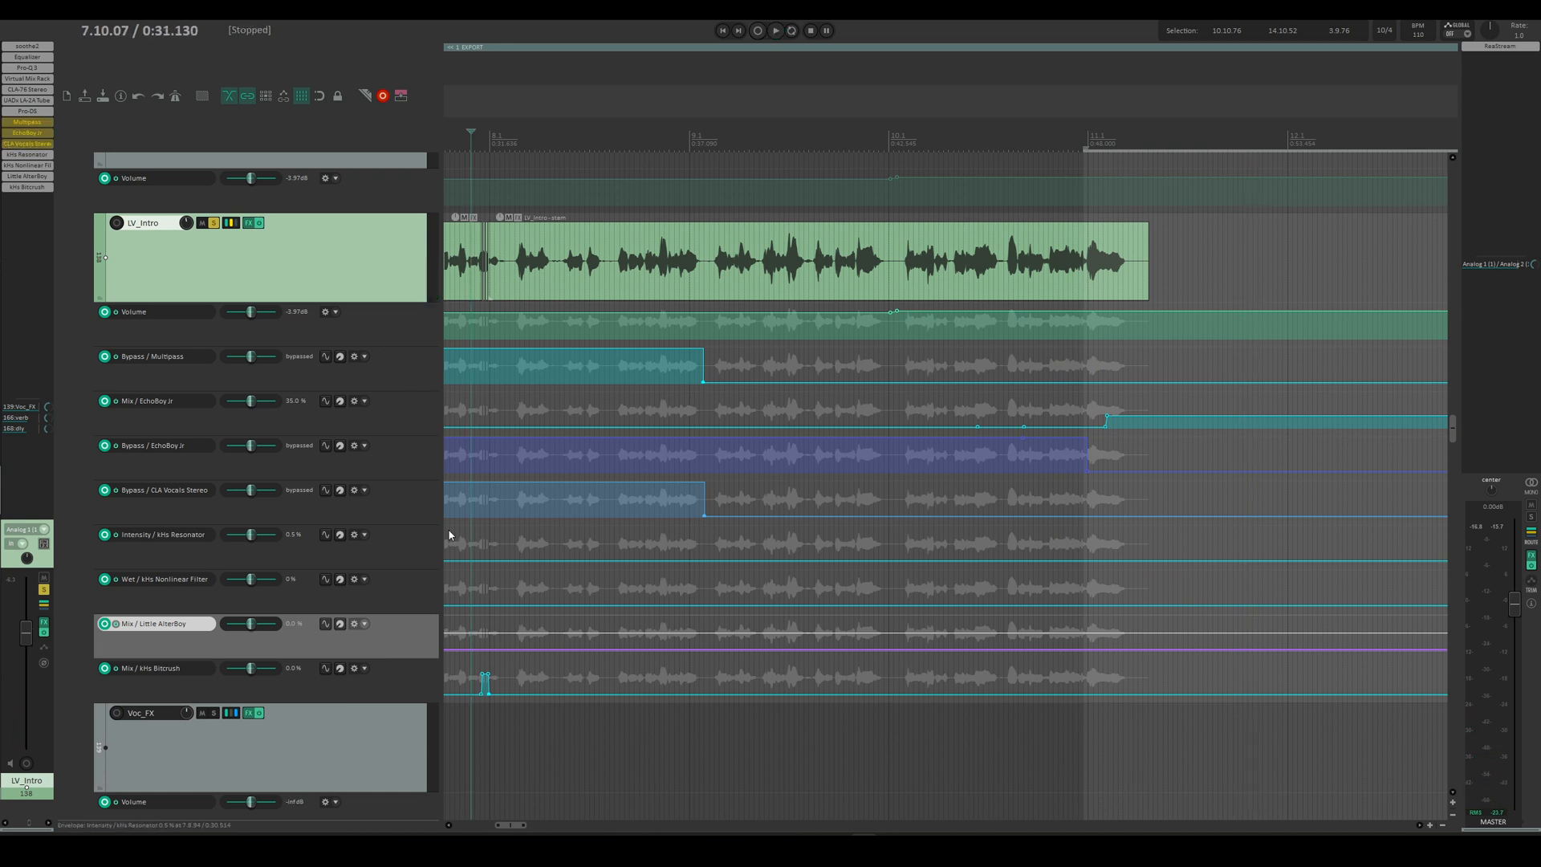
{"action": "scroll", "coordinate": [481, 365], "scroll_direction": "up", "scroll_amount": 4}
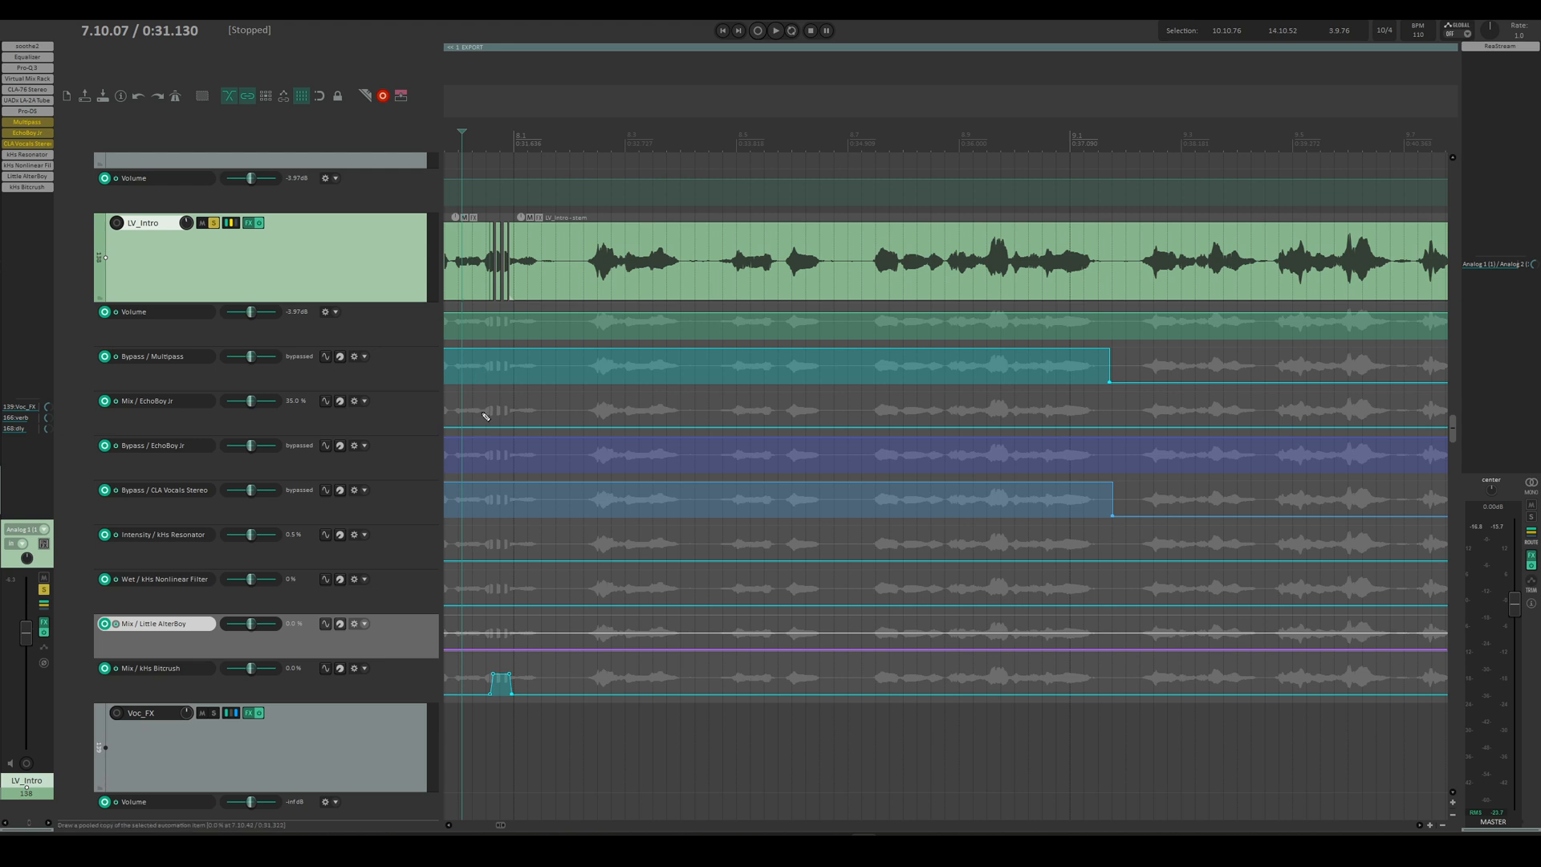
{"action": "scroll", "coordinate": [481, 366], "scroll_direction": "down", "scroll_amount": 2}
{"action": "scroll", "coordinate": [559, 480], "scroll_direction": "up", "scroll_amount": 1}
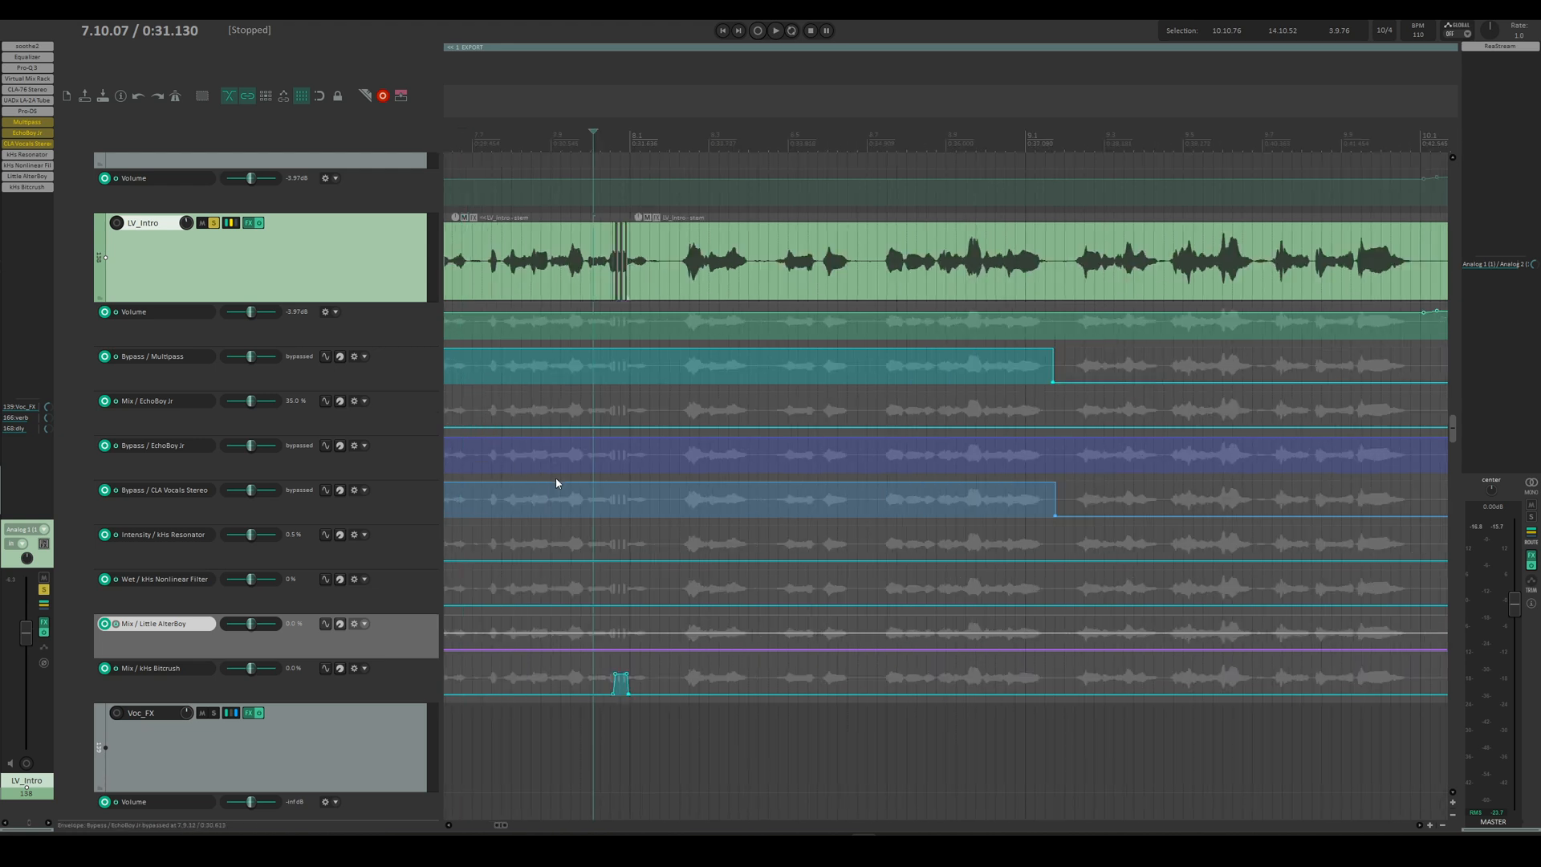
{"action": "scroll", "coordinate": [630, 293], "scroll_direction": "down", "scroll_amount": 3}
Step: Examine the Multipass and CLA Vocals Stereo bypass automation from 8.9.38, and unsolo LV_Intro with the edit cursor at 10.8.69
{"action": "left_click", "coordinate": [745, 169]}
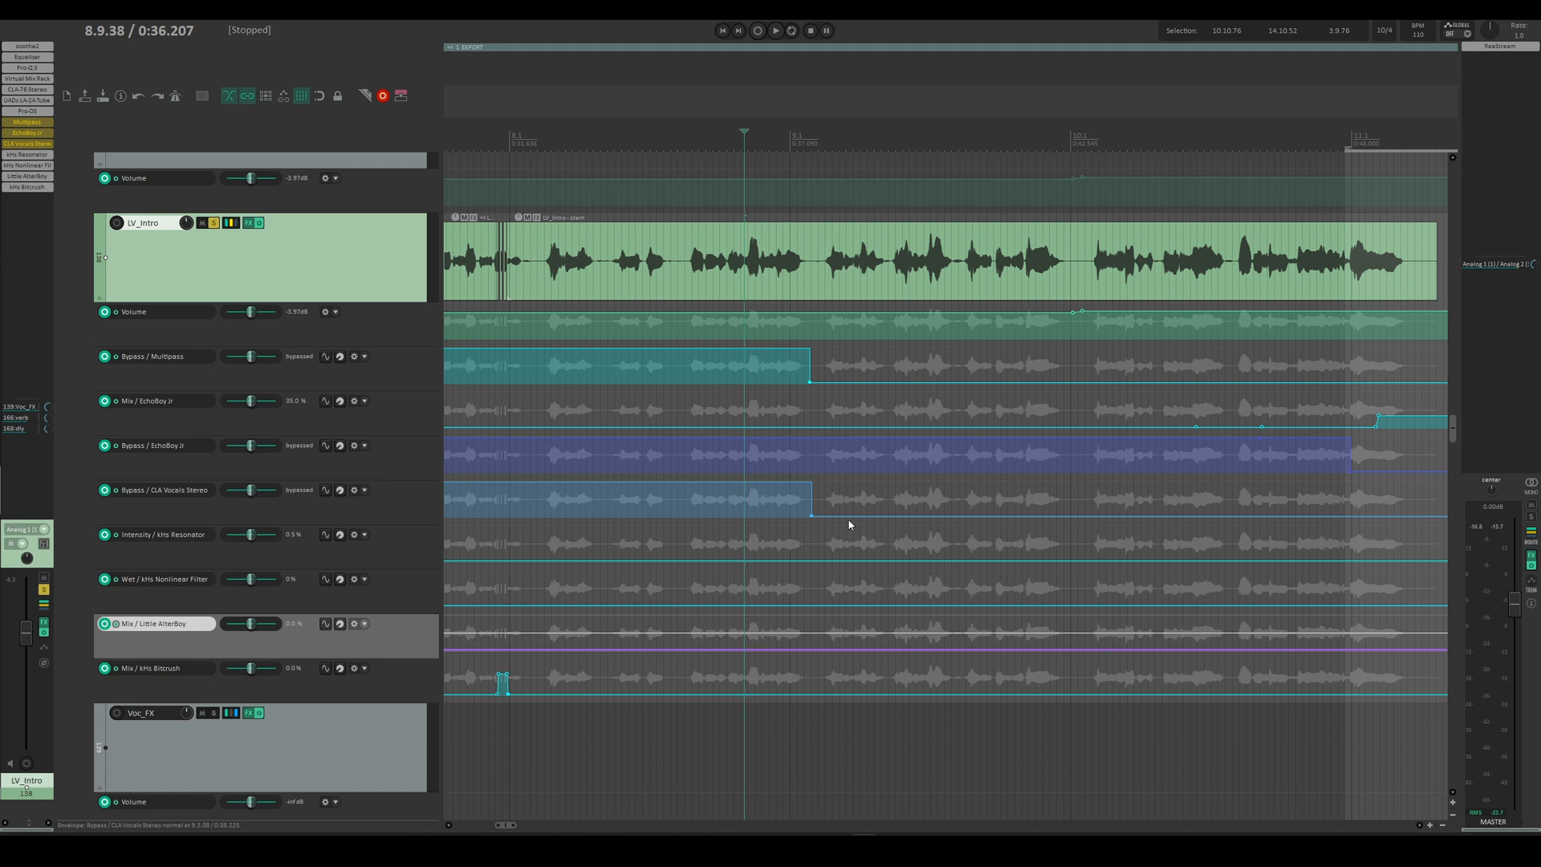
{"action": "scroll", "coordinate": [883, 481], "scroll_direction": "right", "scroll_amount": 2}
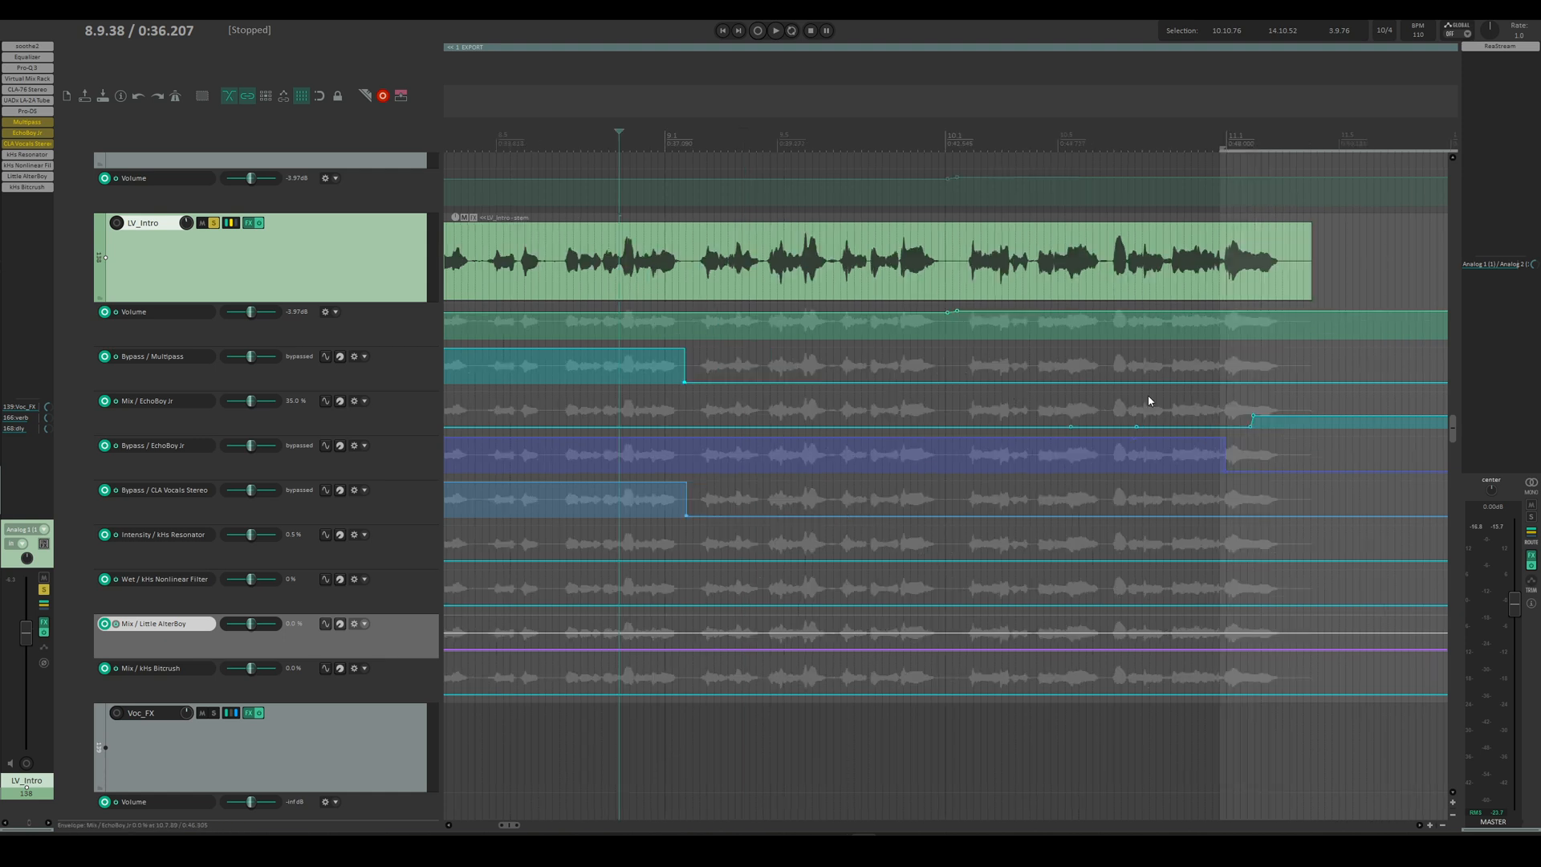
{"action": "left_click", "coordinate": [1162, 172]}
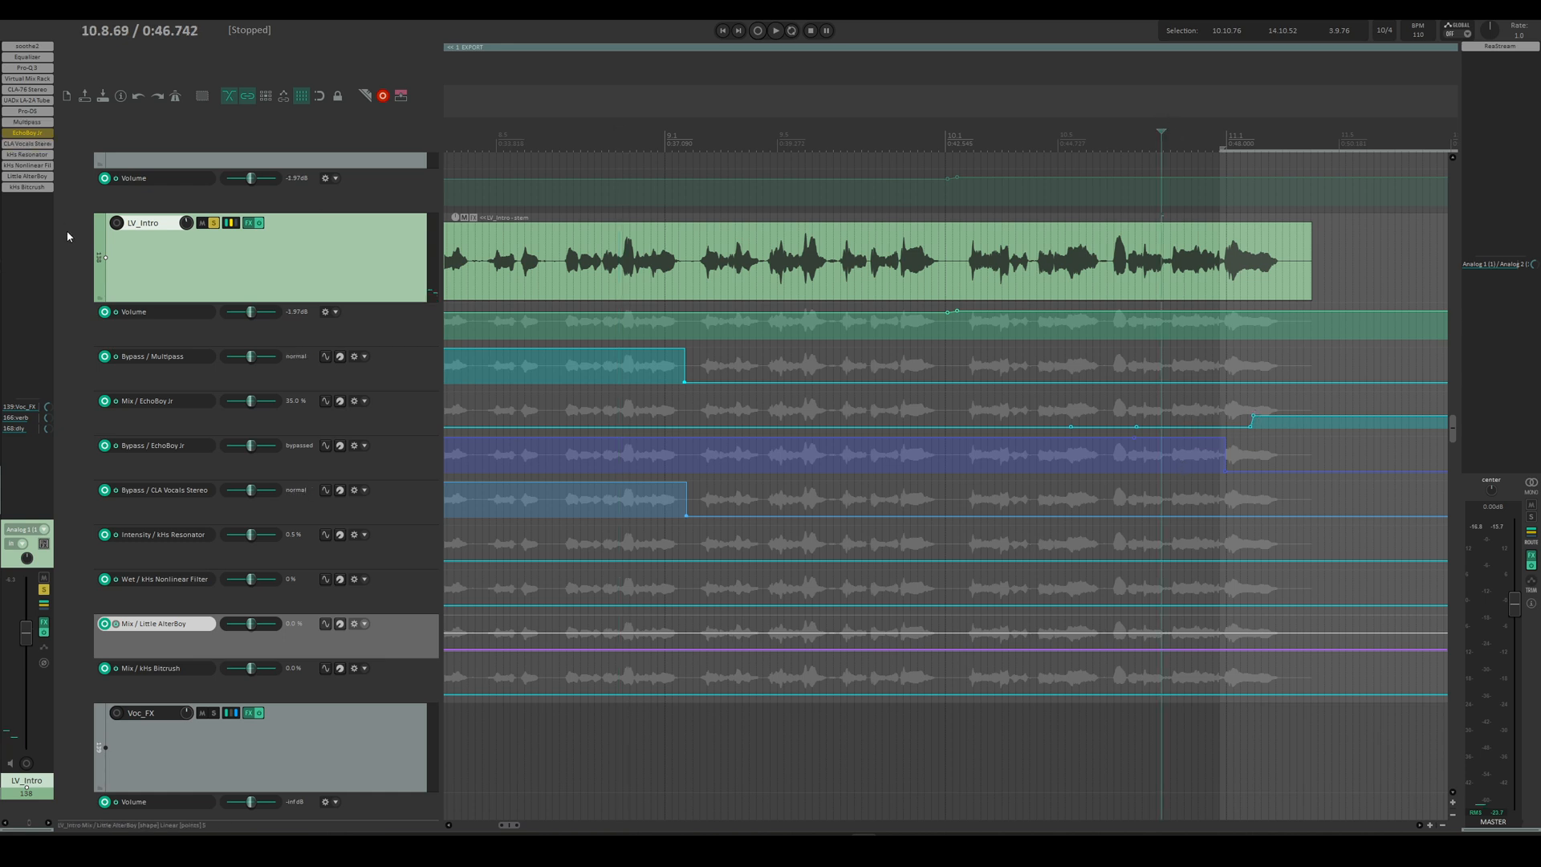
{"action": "left_click", "coordinate": [214, 222]}
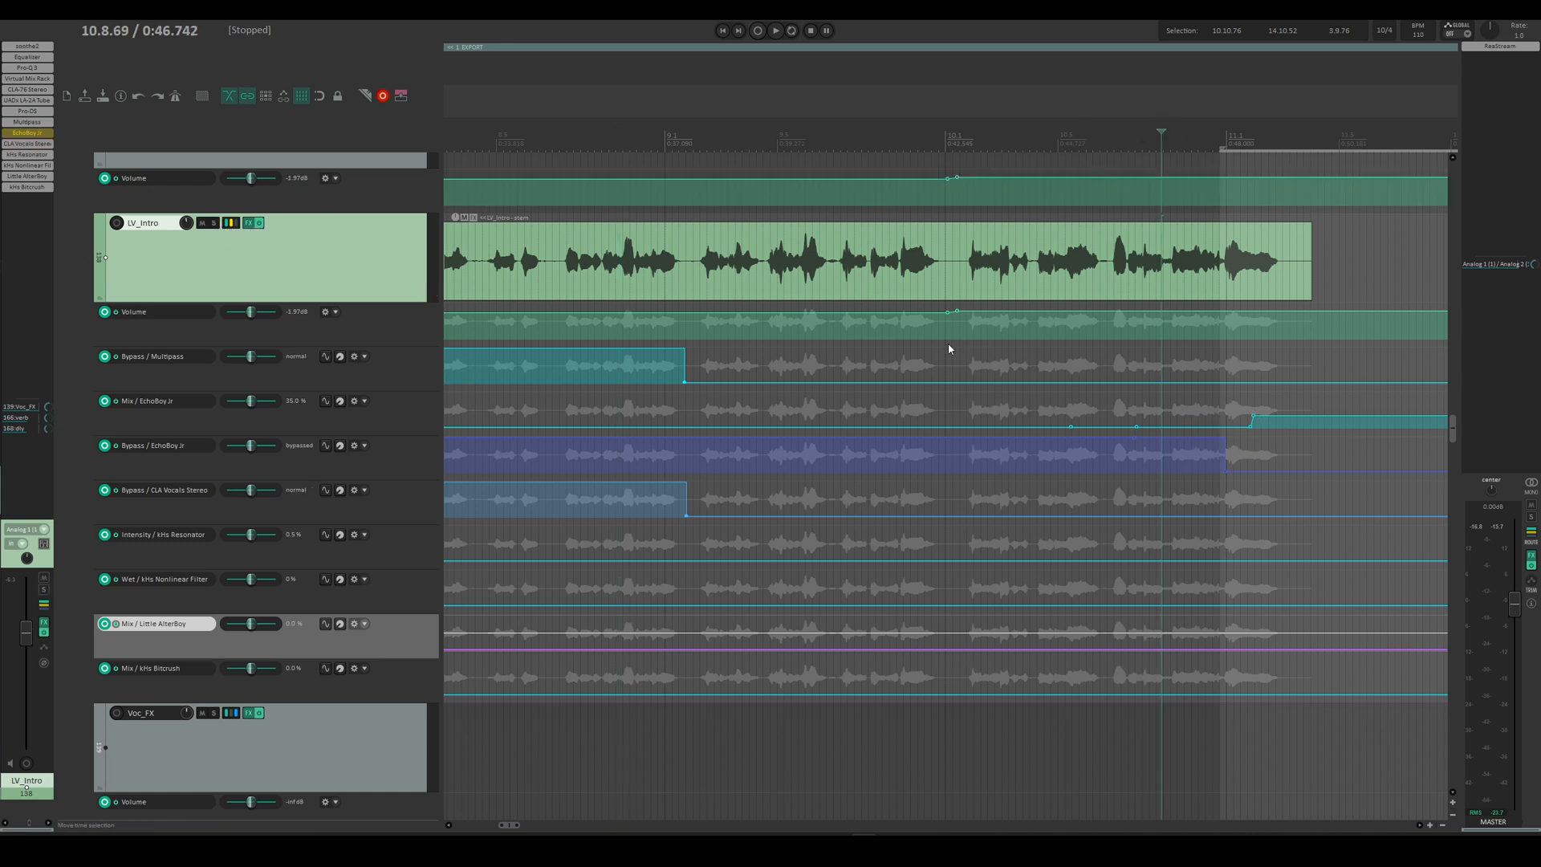
Step: Place the edit cursor at 10.6.02, select the Mix / EchoBoy Jr envelope and inspect its final rise with the plugin's settings shown
{"action": "scroll", "coordinate": [949, 349], "scroll_direction": "right", "scroll_amount": 3}
{"action": "left_click", "coordinate": [709, 173]}
{"action": "left_click", "coordinate": [218, 429]}
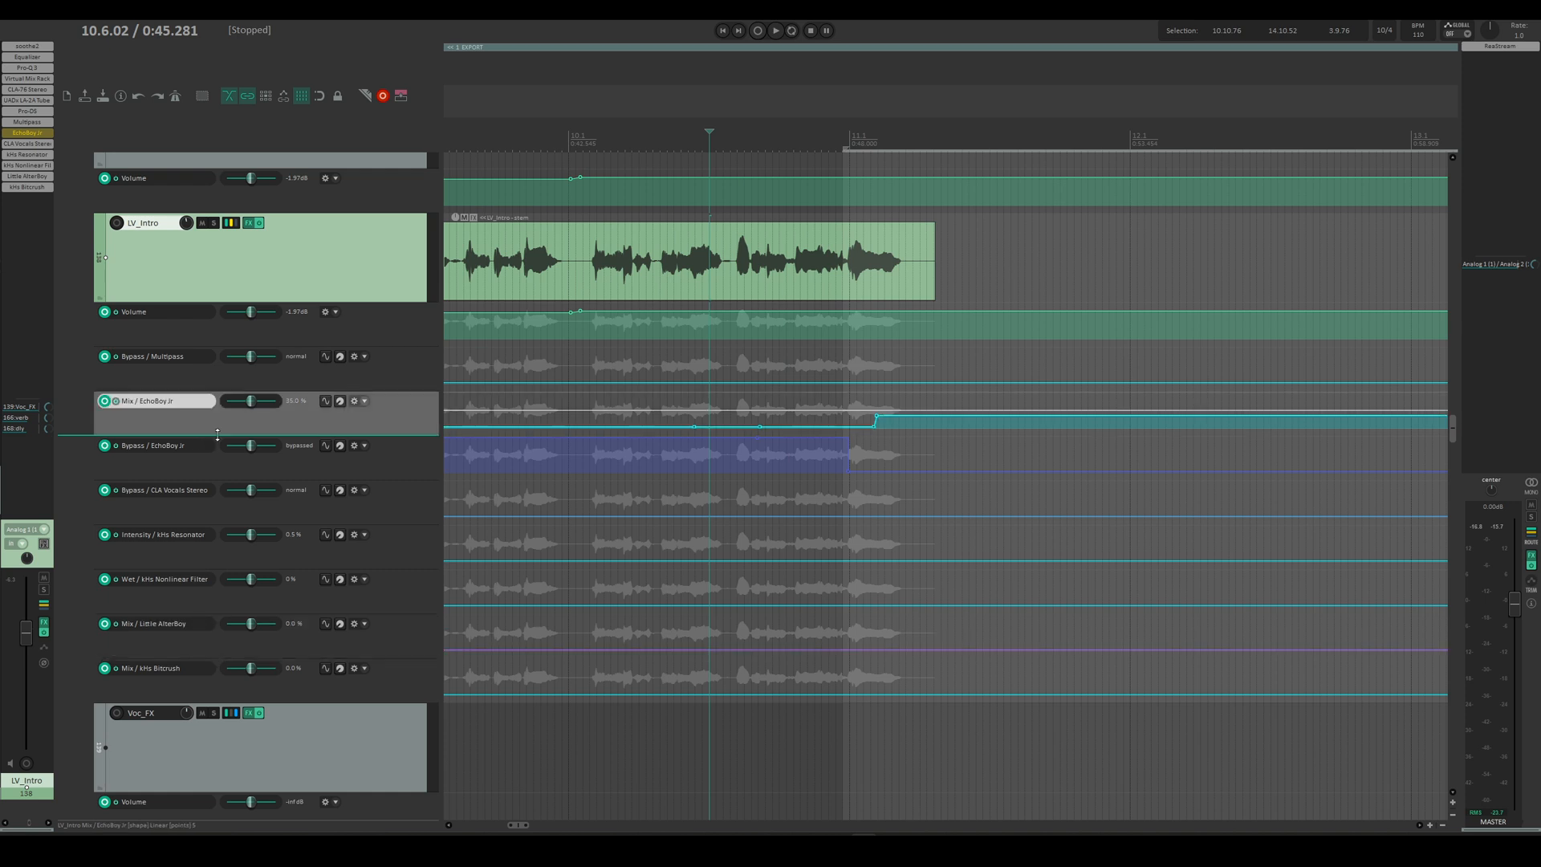
{"action": "left_click", "coordinate": [32, 133]}
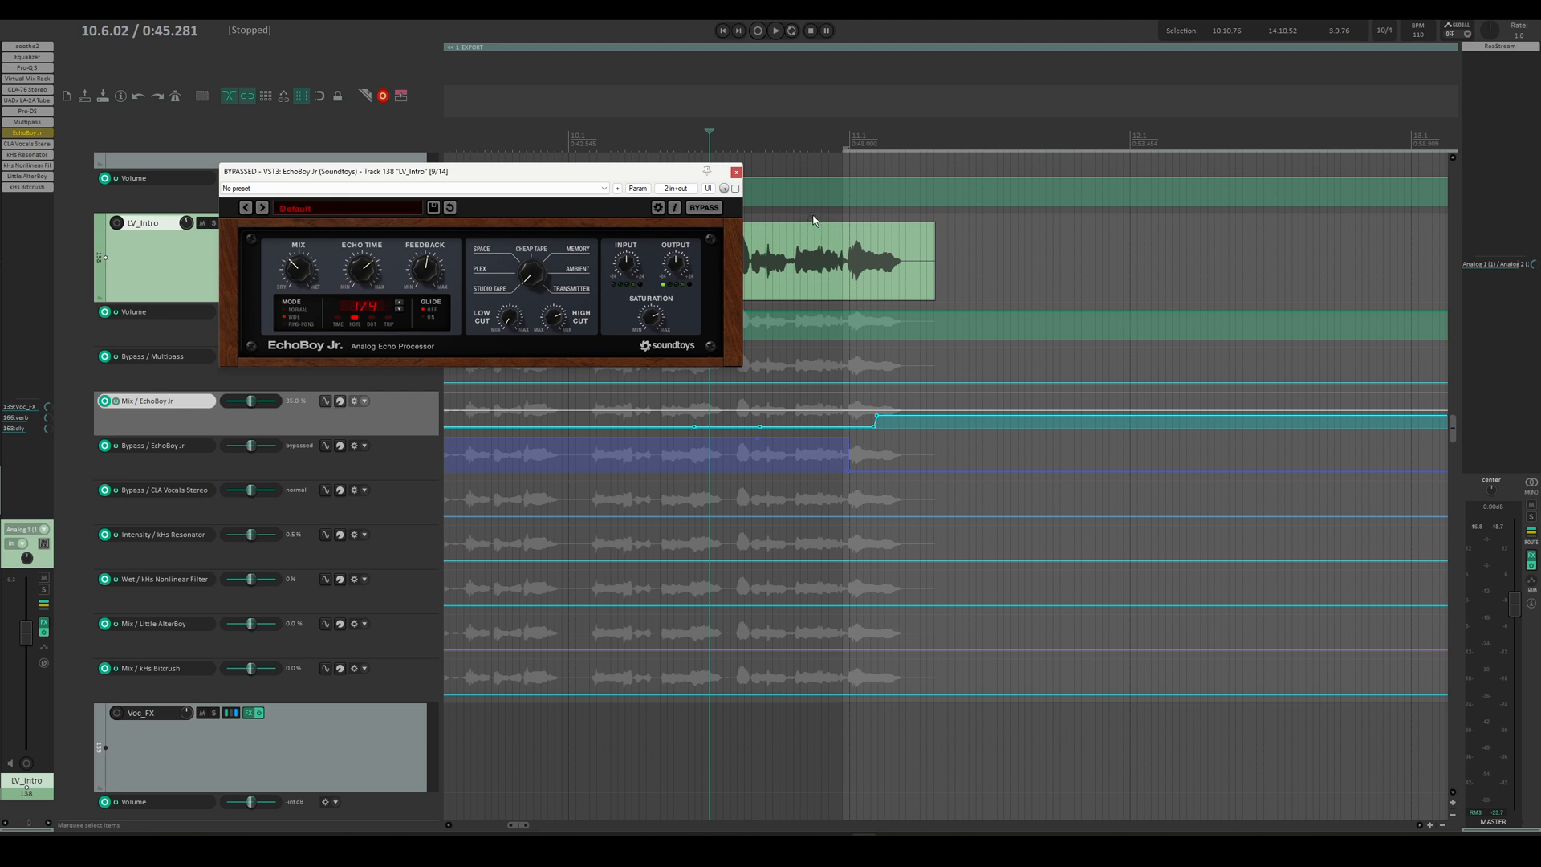
{"action": "mouse_move", "coordinate": [876, 416]}
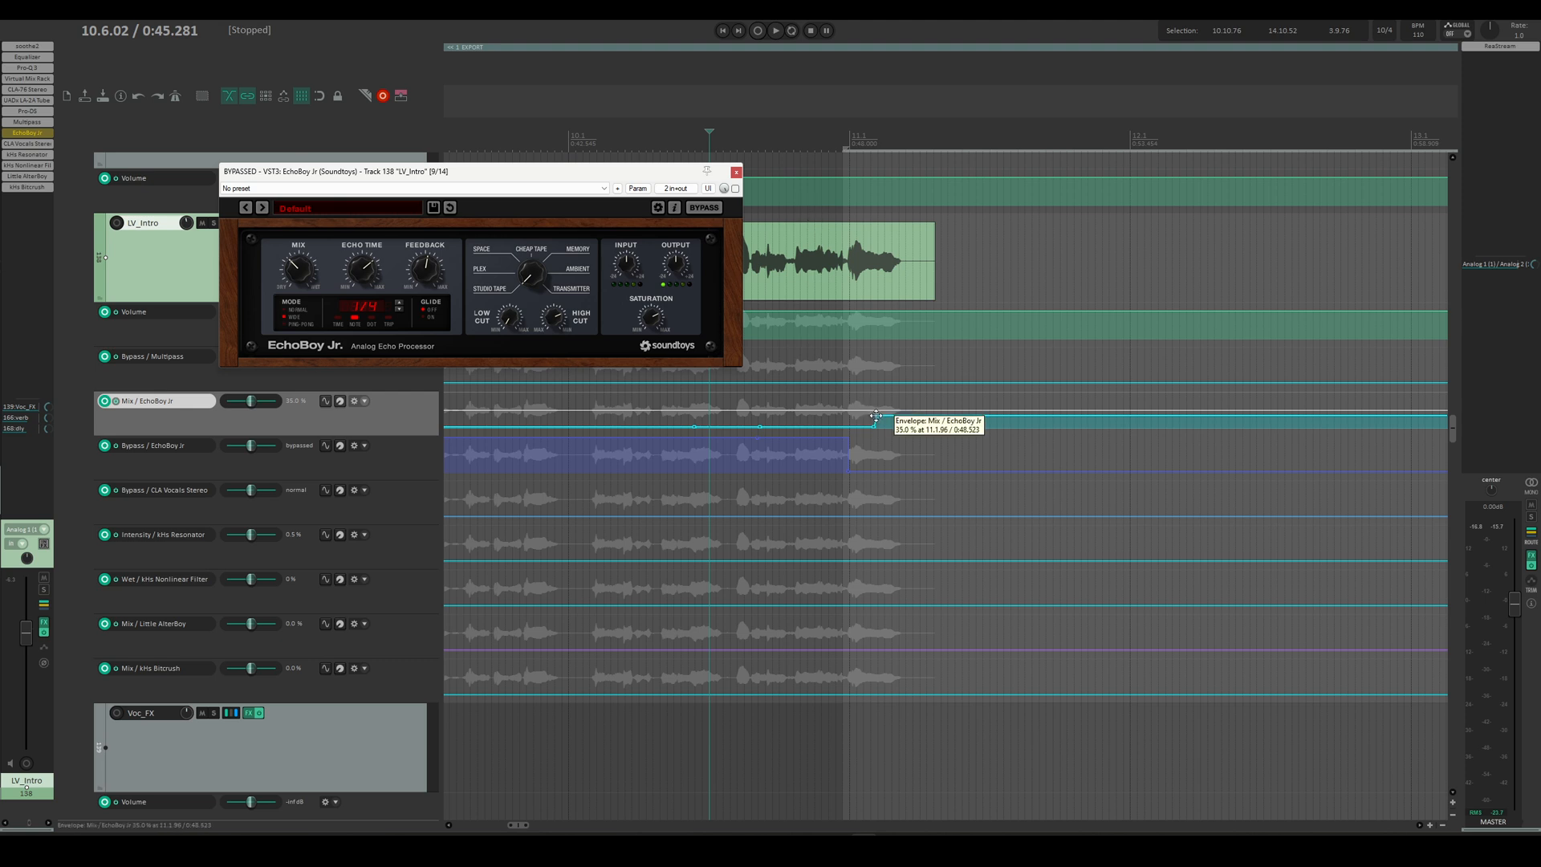
Step: Close the EchoBoy Jr window and play the end of the intro vocal in the mix from 10.8.31
{"action": "middle_click", "coordinate": [1008, 326]}
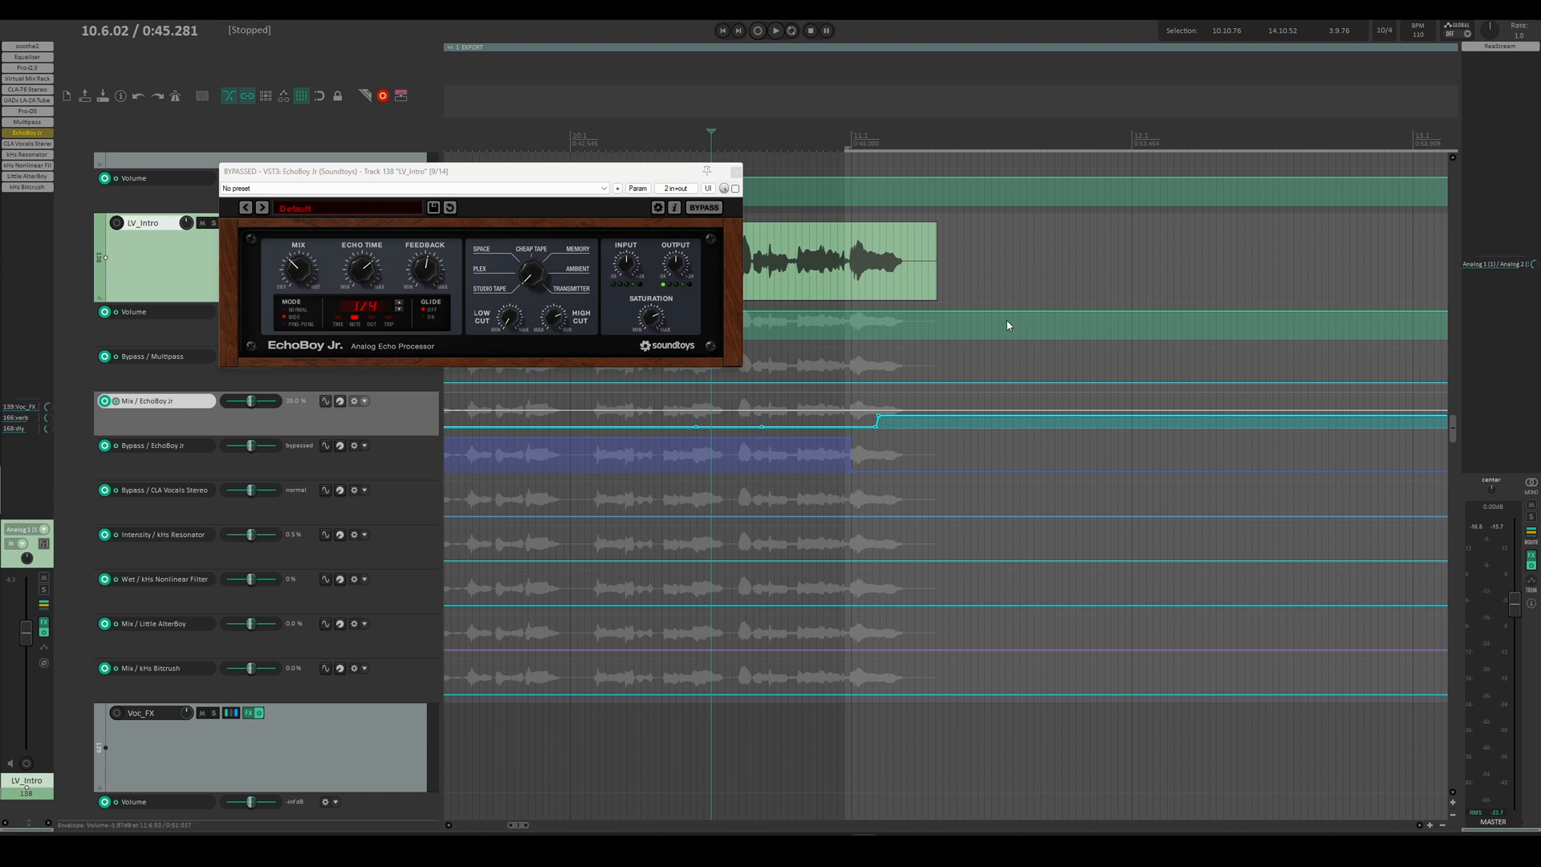
{"action": "left_click", "coordinate": [776, 135]}
{"action": "left_click", "coordinate": [736, 172]}
{"action": "key", "text": "space"}
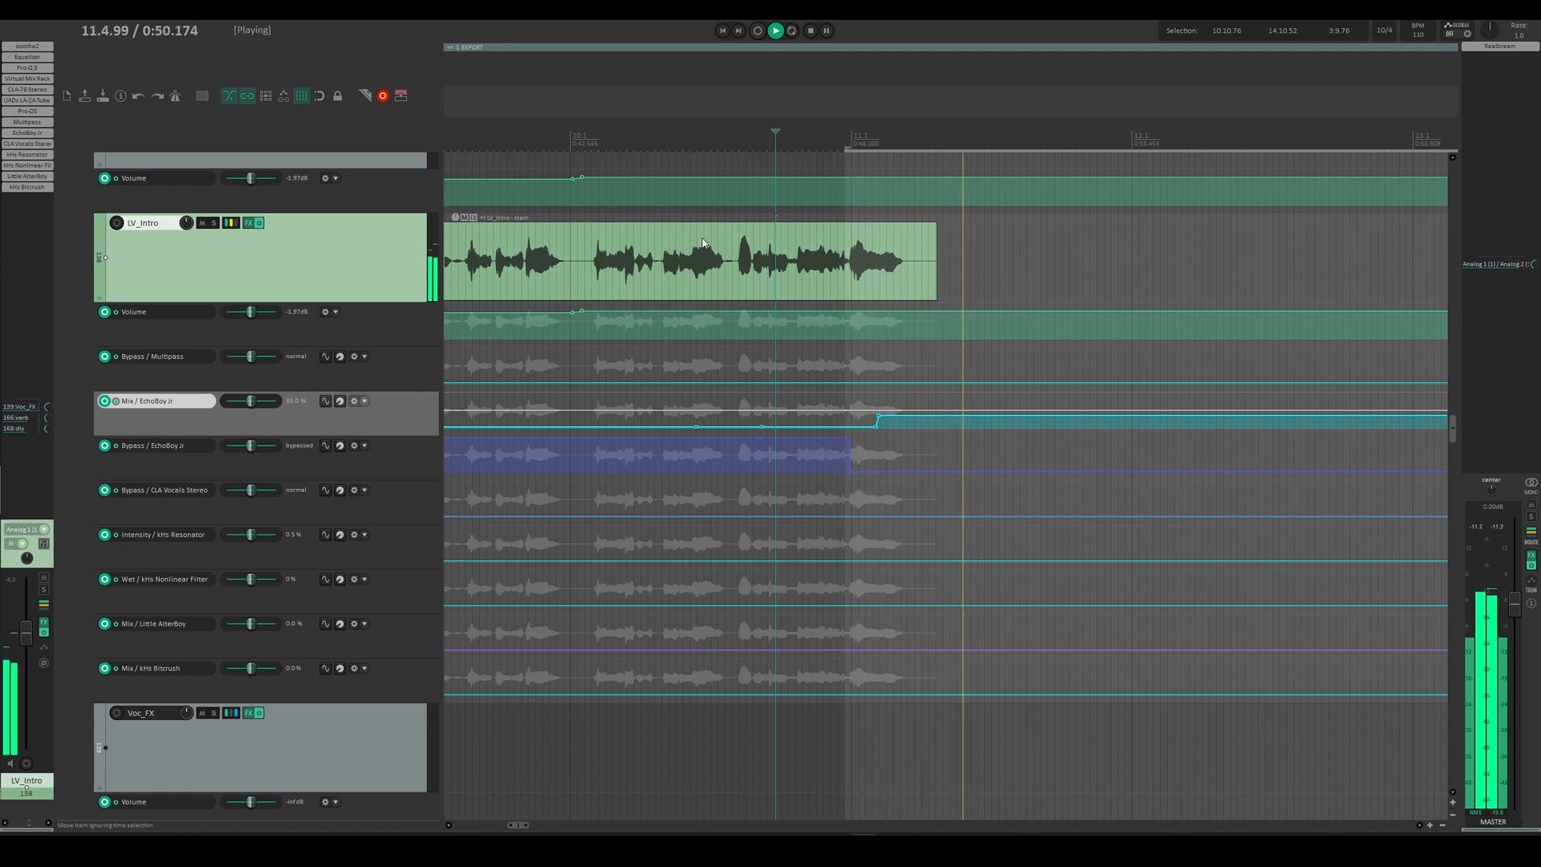
{"action": "key", "text": "space"}
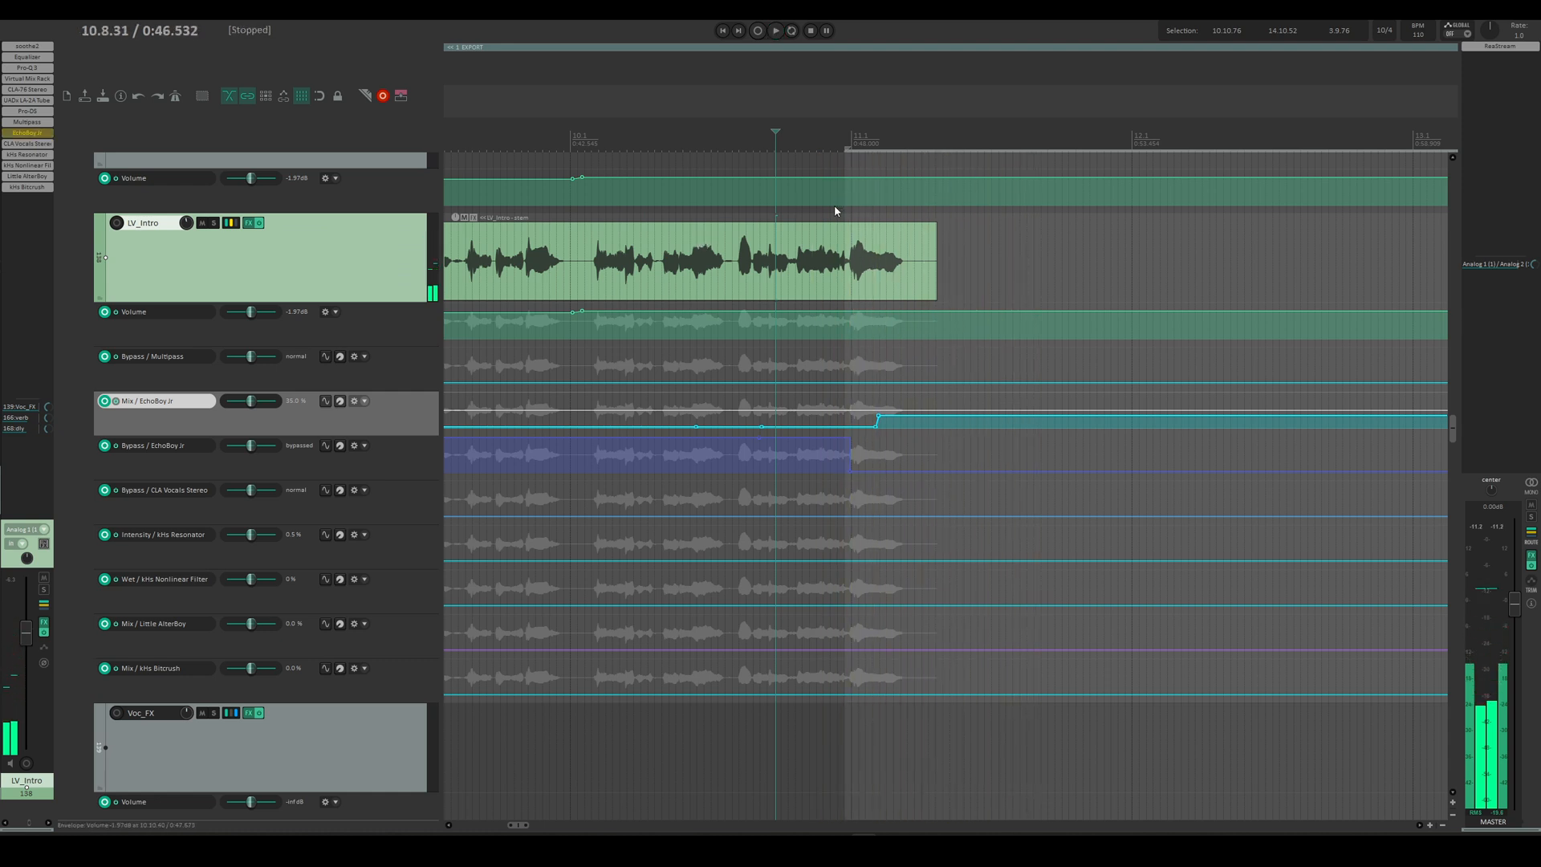
Step: Play the song from 89.7.82 while looking through the lead vocal, effect and backing vocal tracks around that section
{"action": "scroll", "coordinate": [647, 636], "scroll_direction": "down", "scroll_amount": 2}
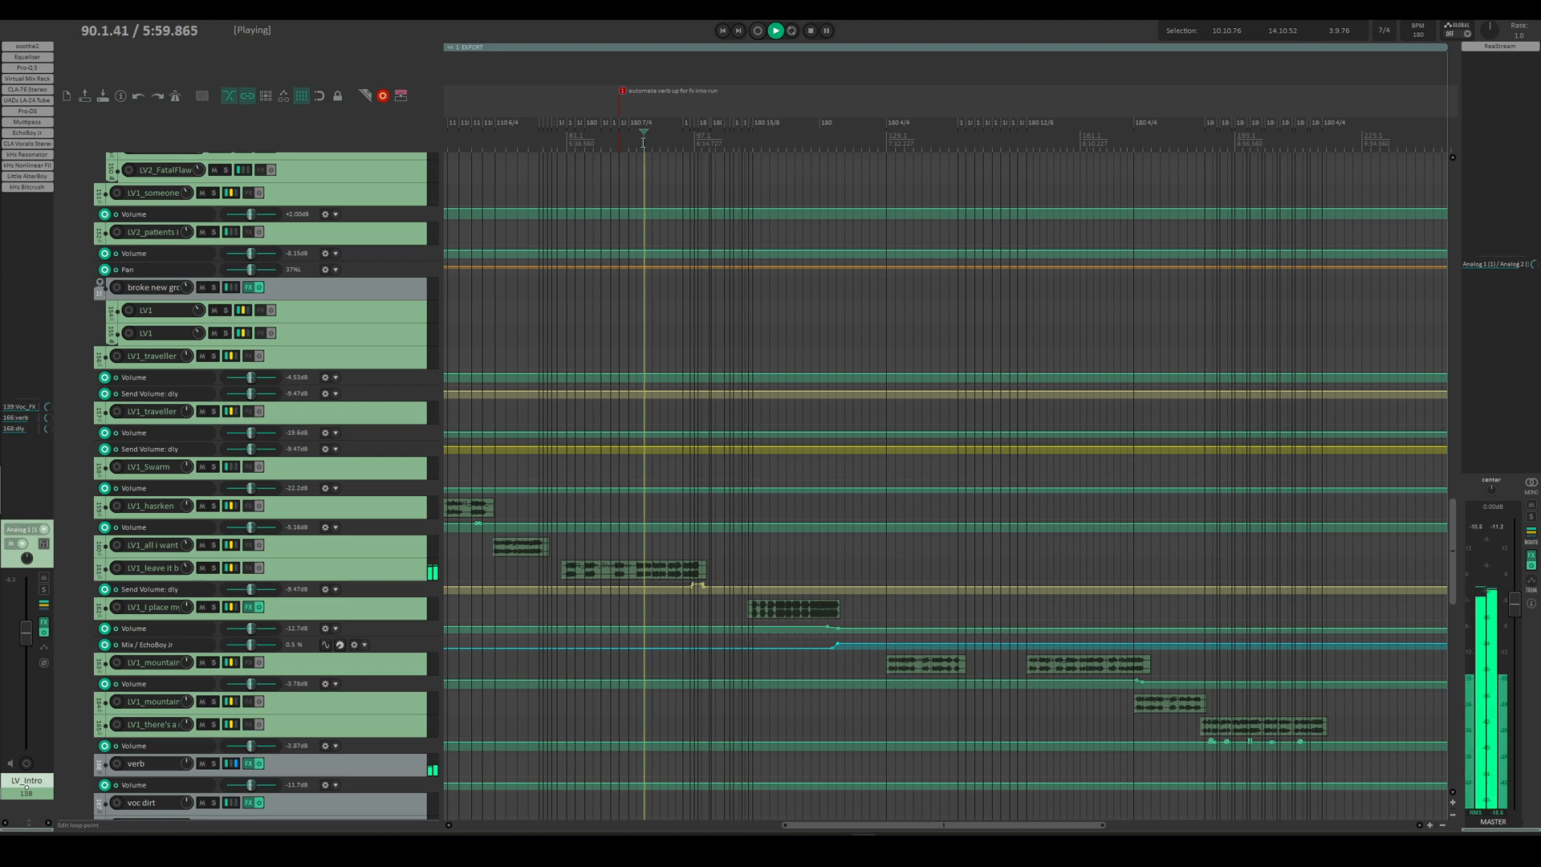
{"action": "scroll", "coordinate": [643, 142], "scroll_direction": "left", "scroll_amount": 5}
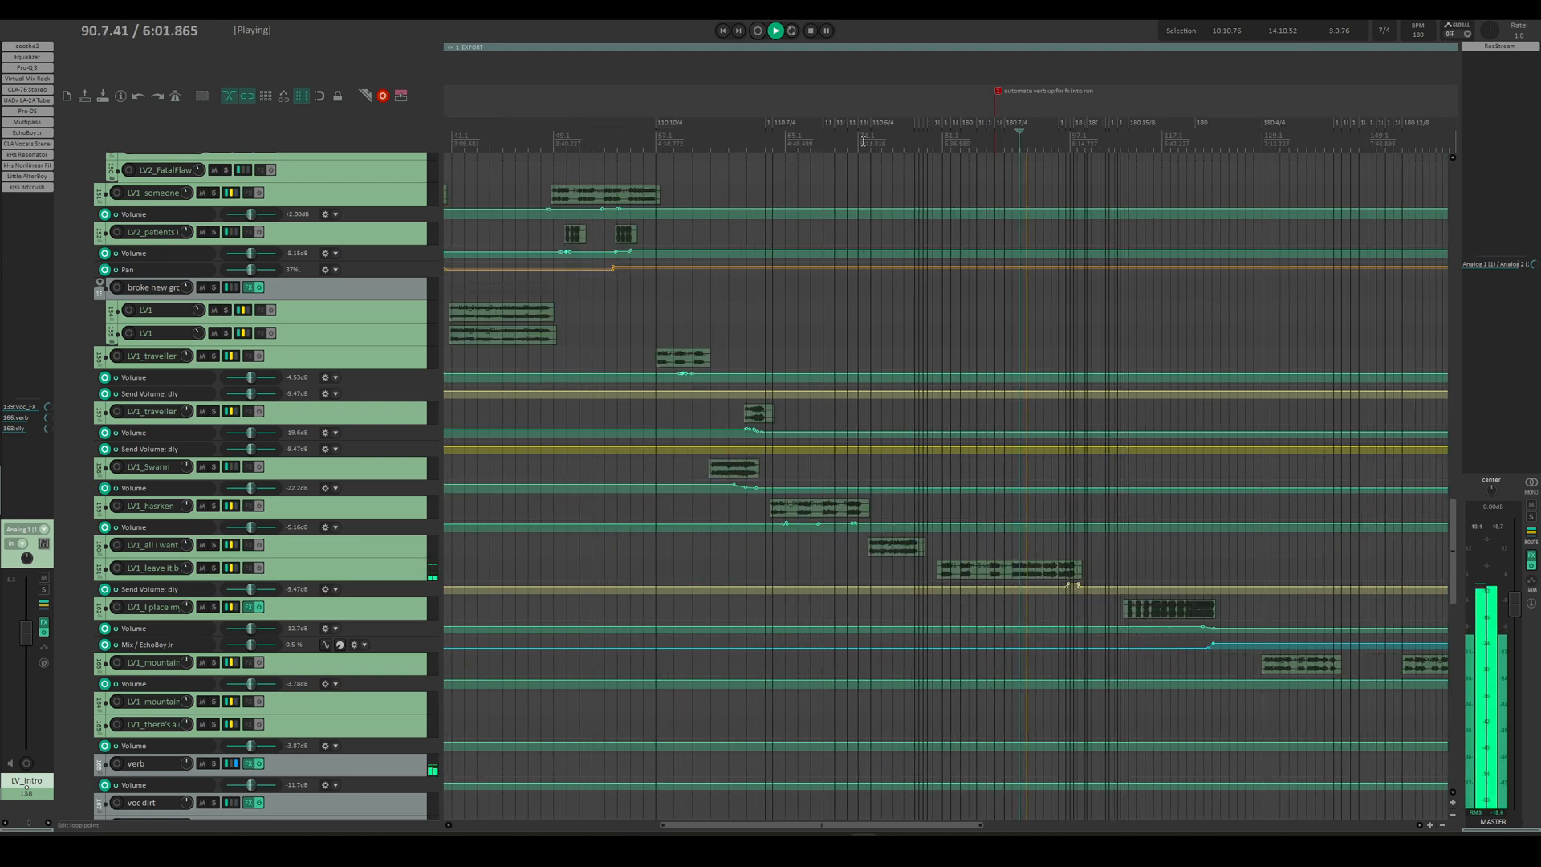
{"action": "scroll", "coordinate": [956, 323], "scroll_direction": "up", "scroll_amount": 2}
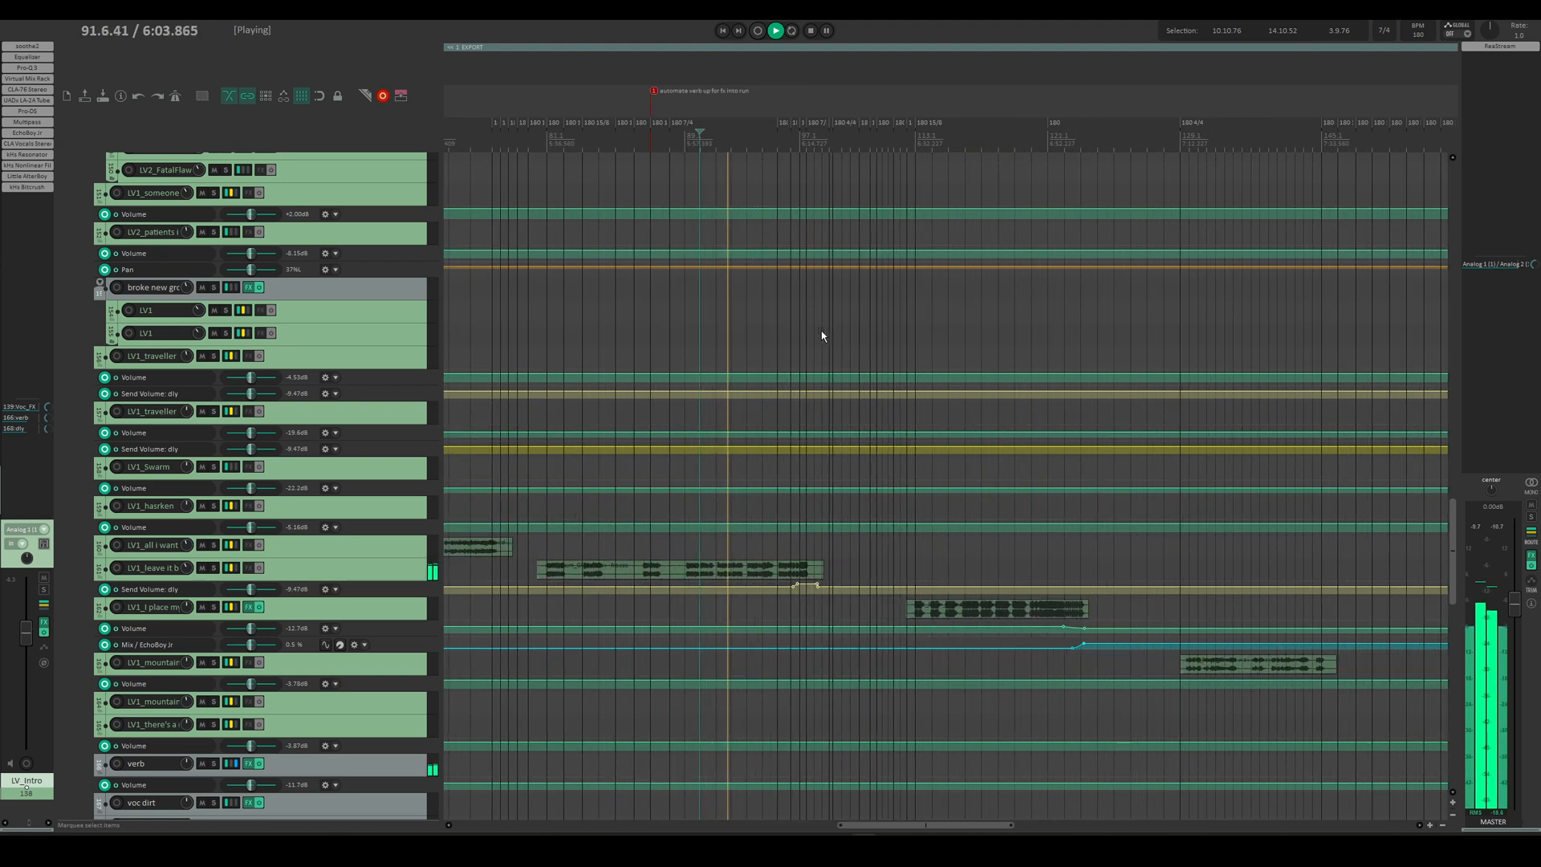
{"action": "scroll", "coordinate": [822, 334], "scroll_direction": "down", "scroll_amount": 5}
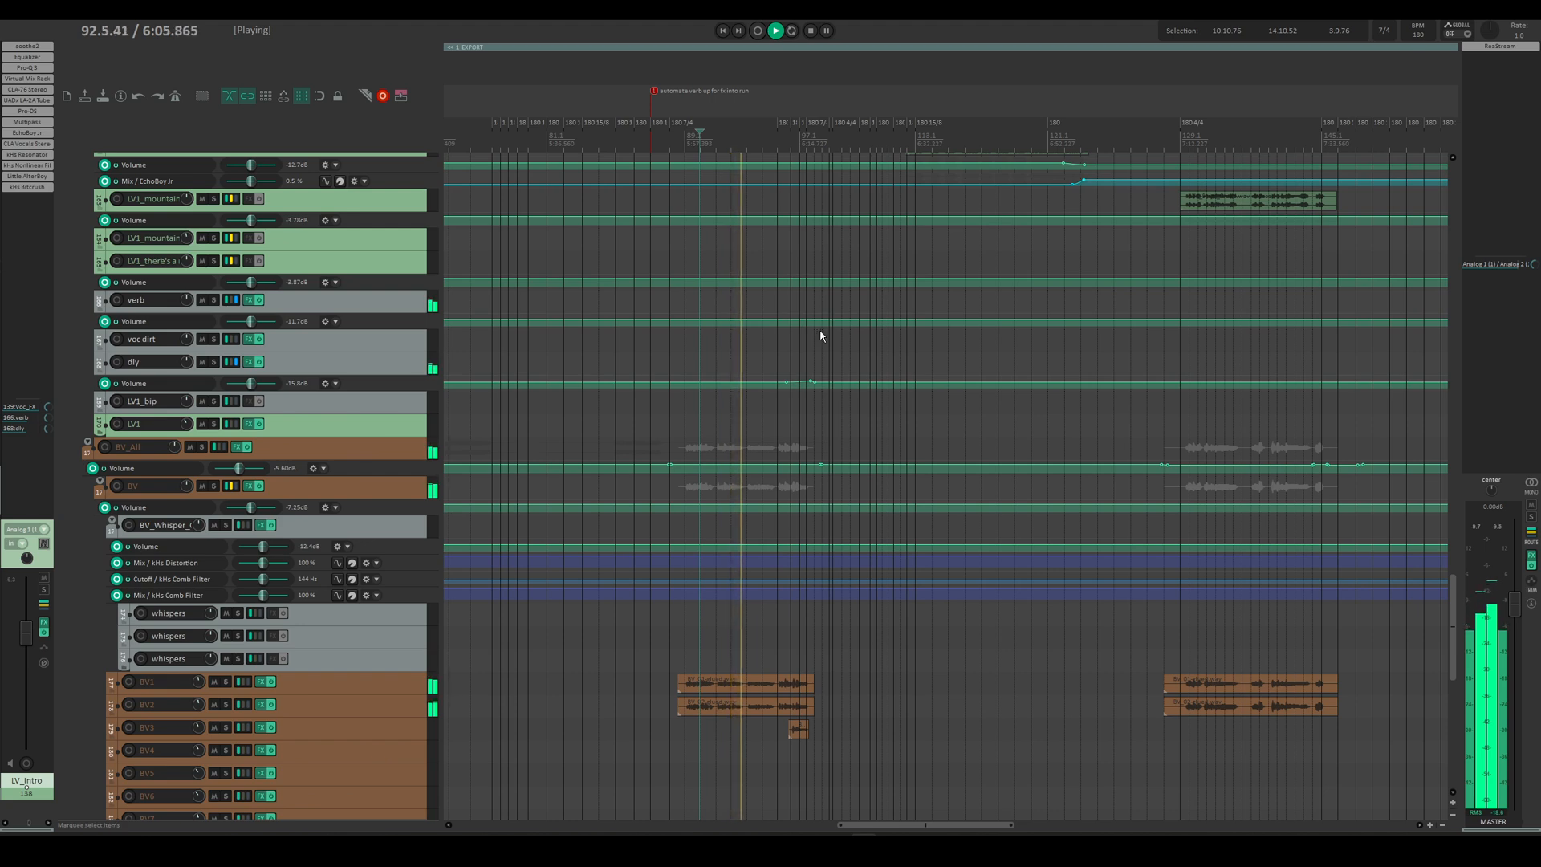
{"action": "scroll", "coordinate": [822, 335], "scroll_direction": "up", "scroll_amount": 3}
{"action": "scroll", "coordinate": [821, 333], "scroll_direction": "left", "scroll_amount": 6}
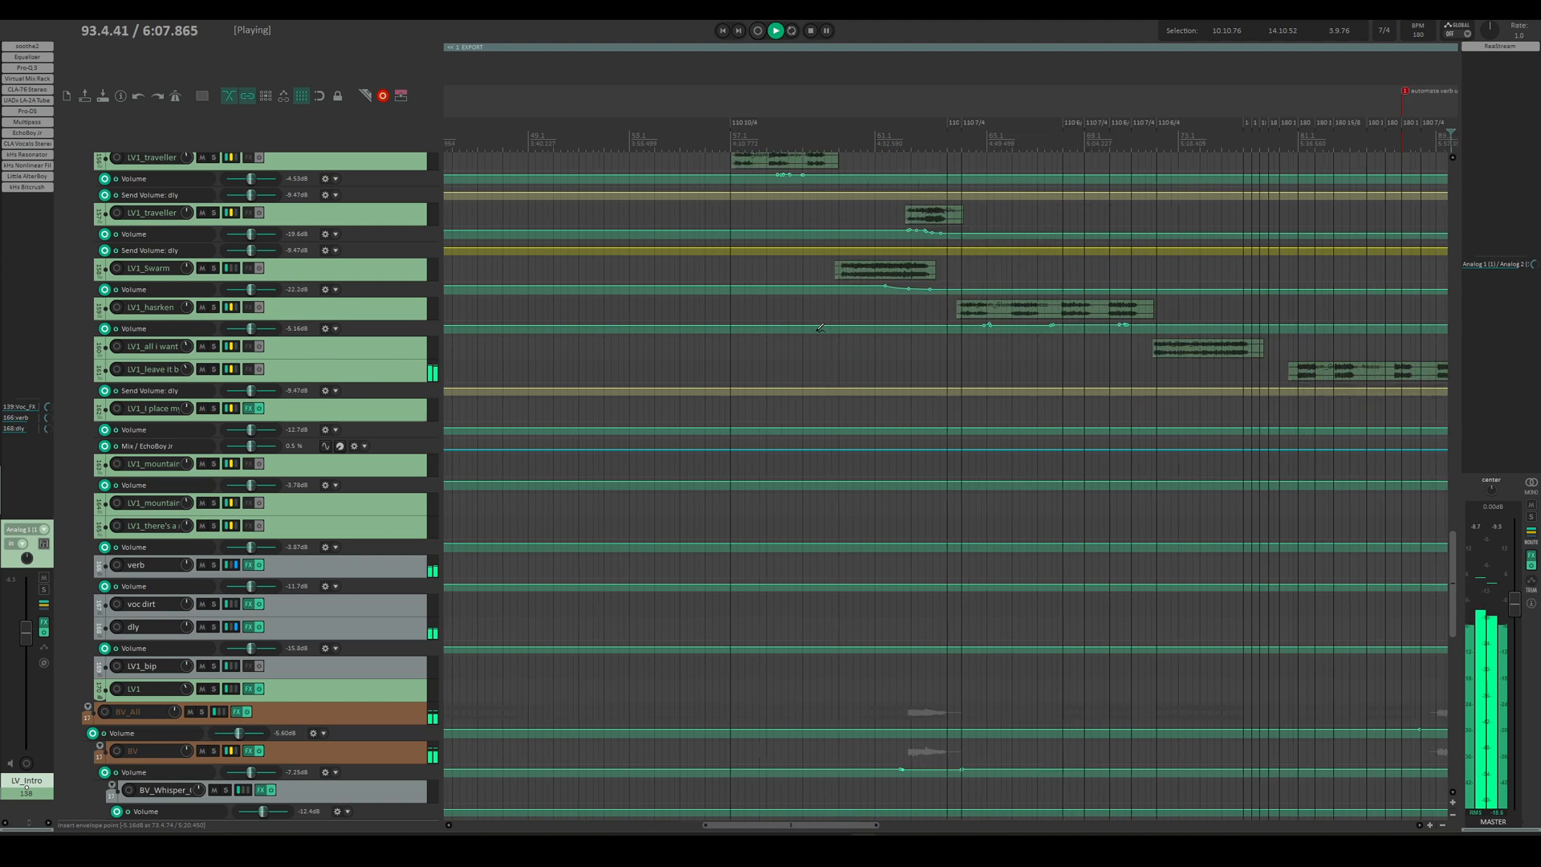
{"action": "scroll", "coordinate": [819, 327], "scroll_direction": "left", "scroll_amount": 8}
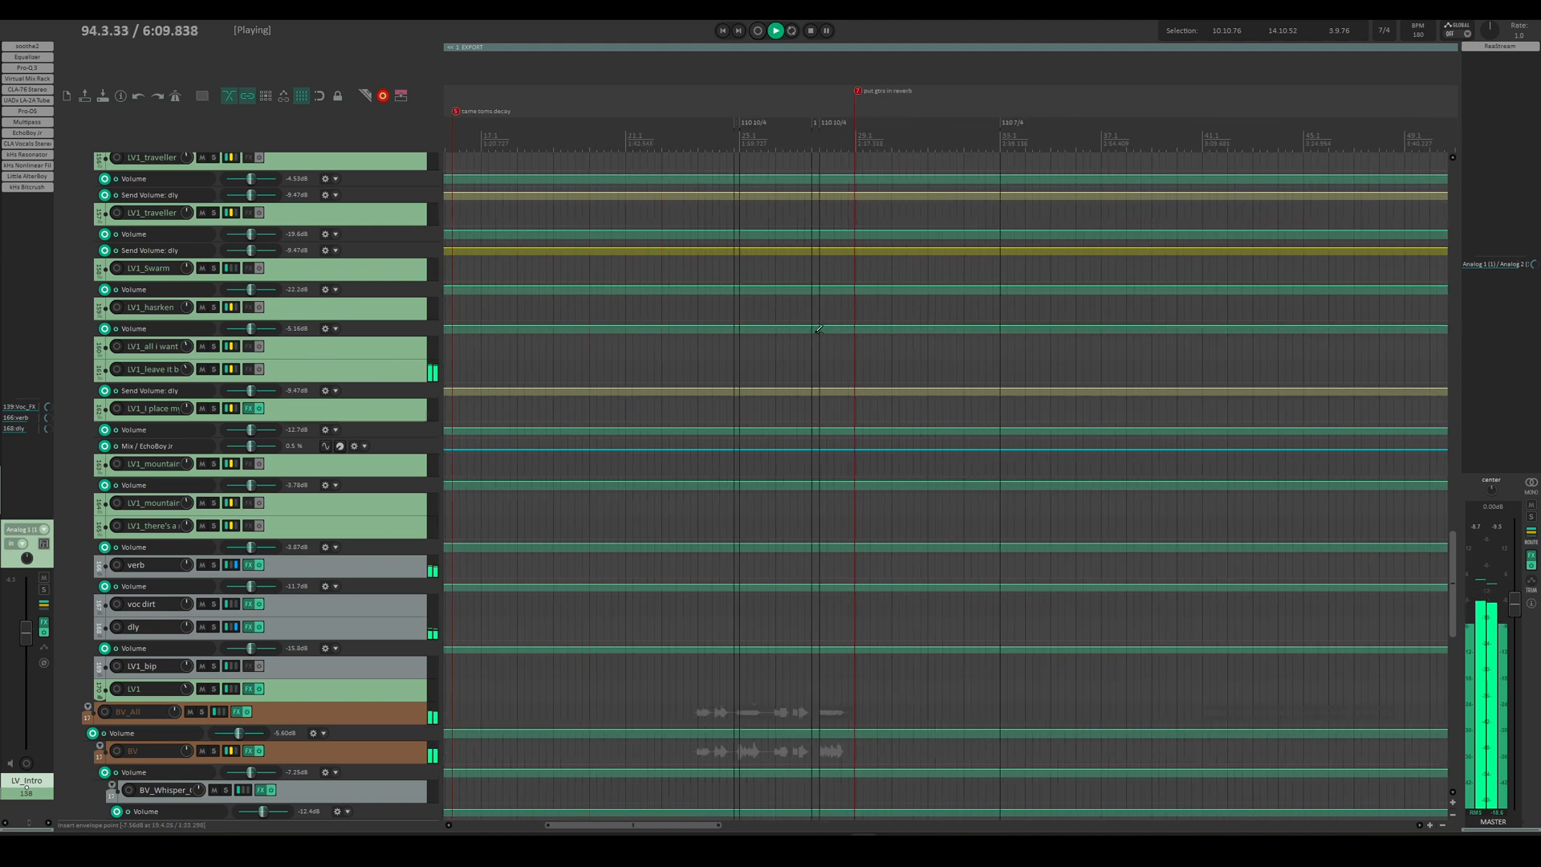
{"action": "scroll", "coordinate": [818, 329], "scroll_direction": "right", "scroll_amount": 10}
{"action": "scroll", "coordinate": [819, 336], "scroll_direction": "down", "scroll_amount": 4}
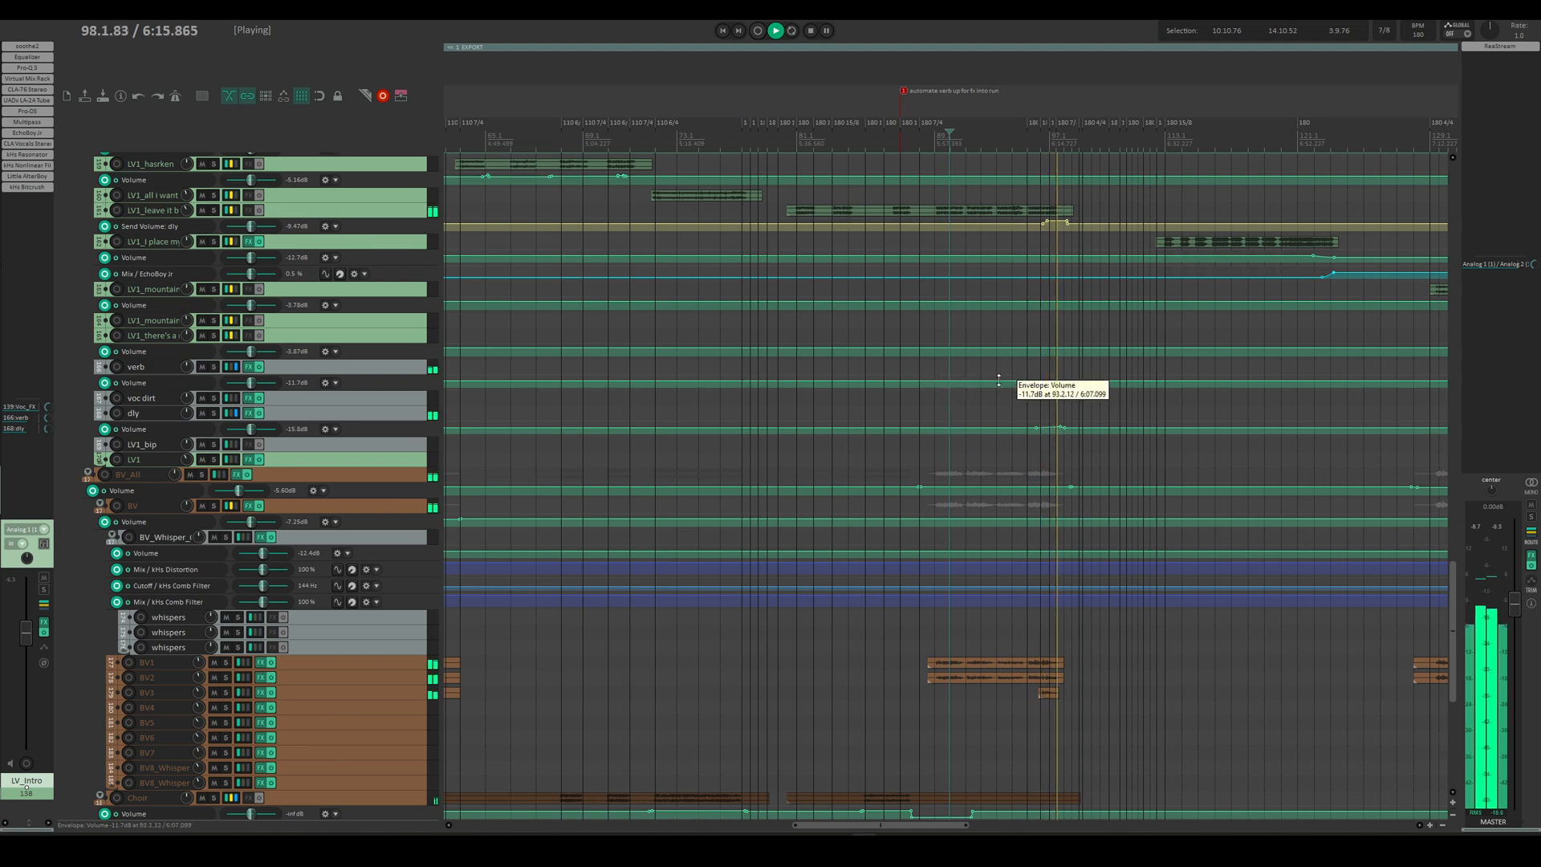
{"action": "key", "text": "space"}
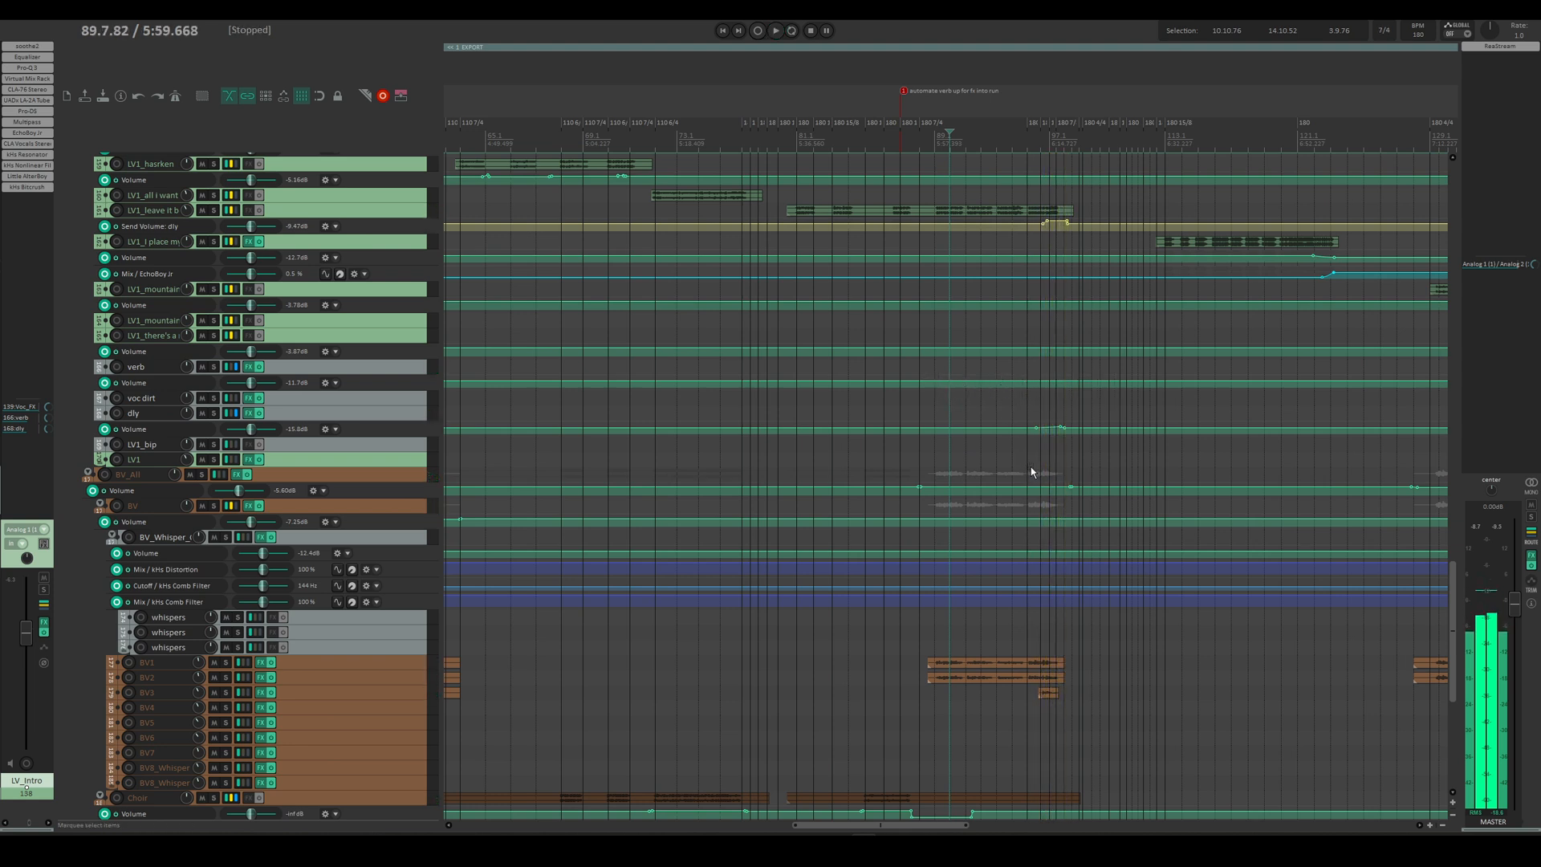
Step: Place the edit cursor at 88.4.41, bring the backing vocal items into view and select the BV1 track
{"action": "scroll", "coordinate": [1031, 470], "scroll_direction": "right", "scroll_amount": 2}
{"action": "scroll", "coordinate": [878, 443], "scroll_direction": "up", "scroll_amount": 4}
{"action": "left_click", "coordinate": [659, 454]}
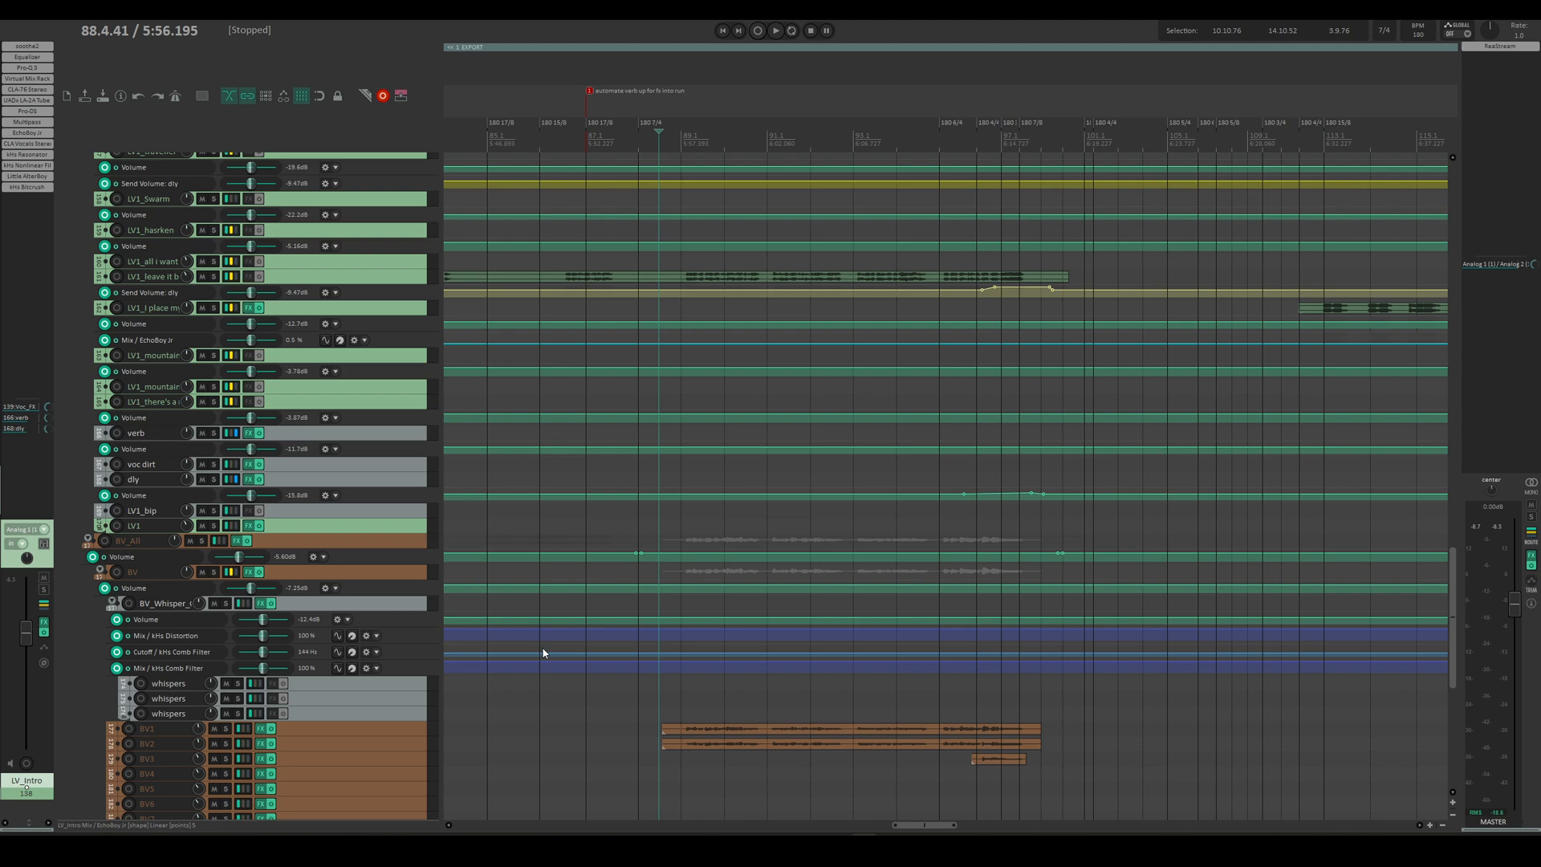
{"action": "scroll", "coordinate": [665, 743], "scroll_direction": "up", "scroll_amount": 5}
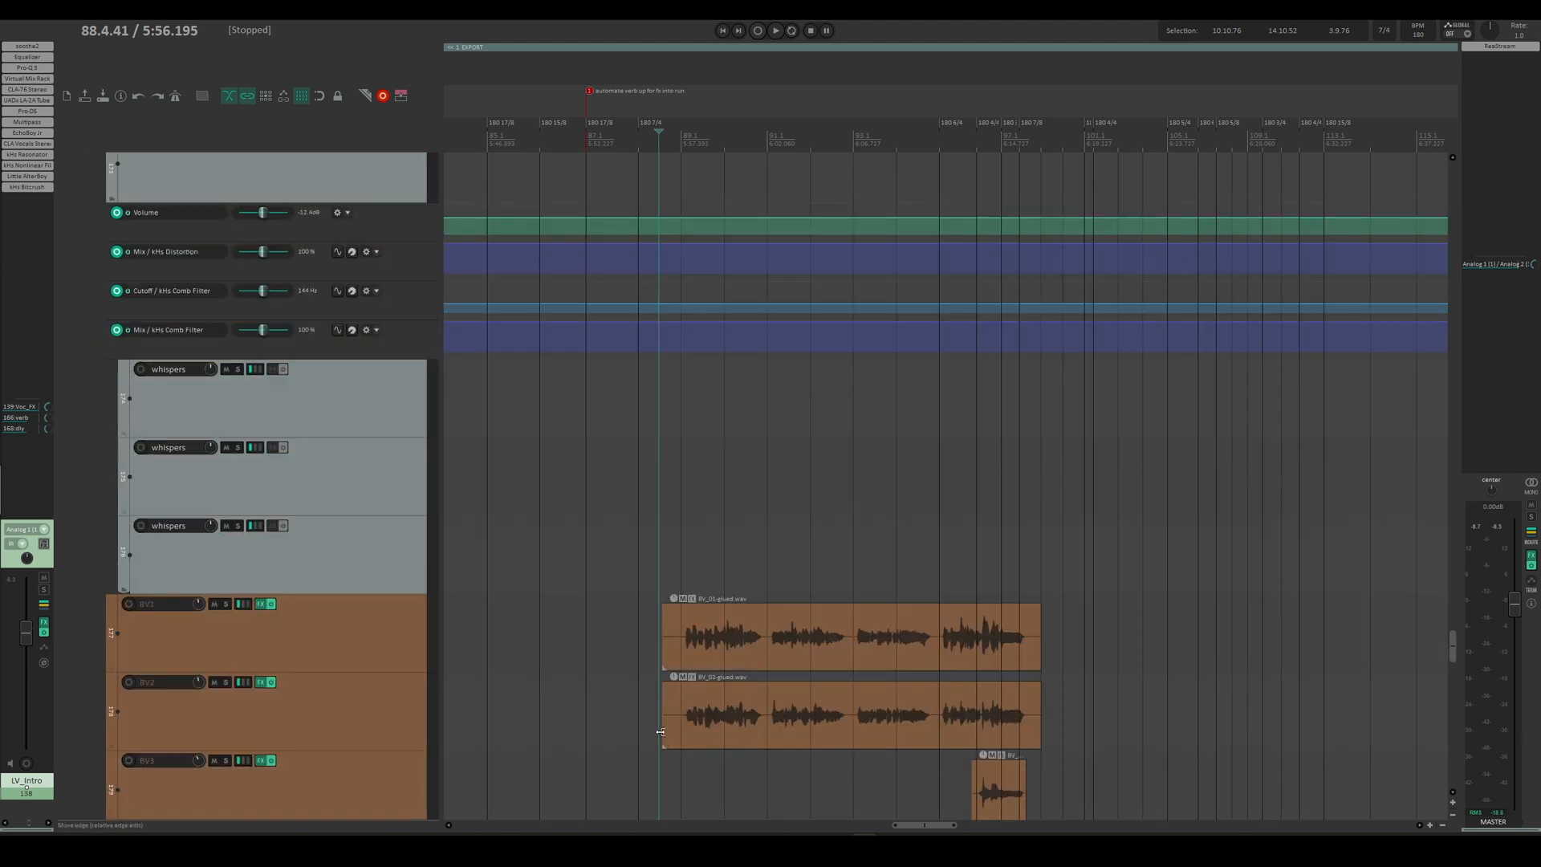
{"action": "scroll", "coordinate": [651, 739], "scroll_direction": "down", "scroll_amount": 3}
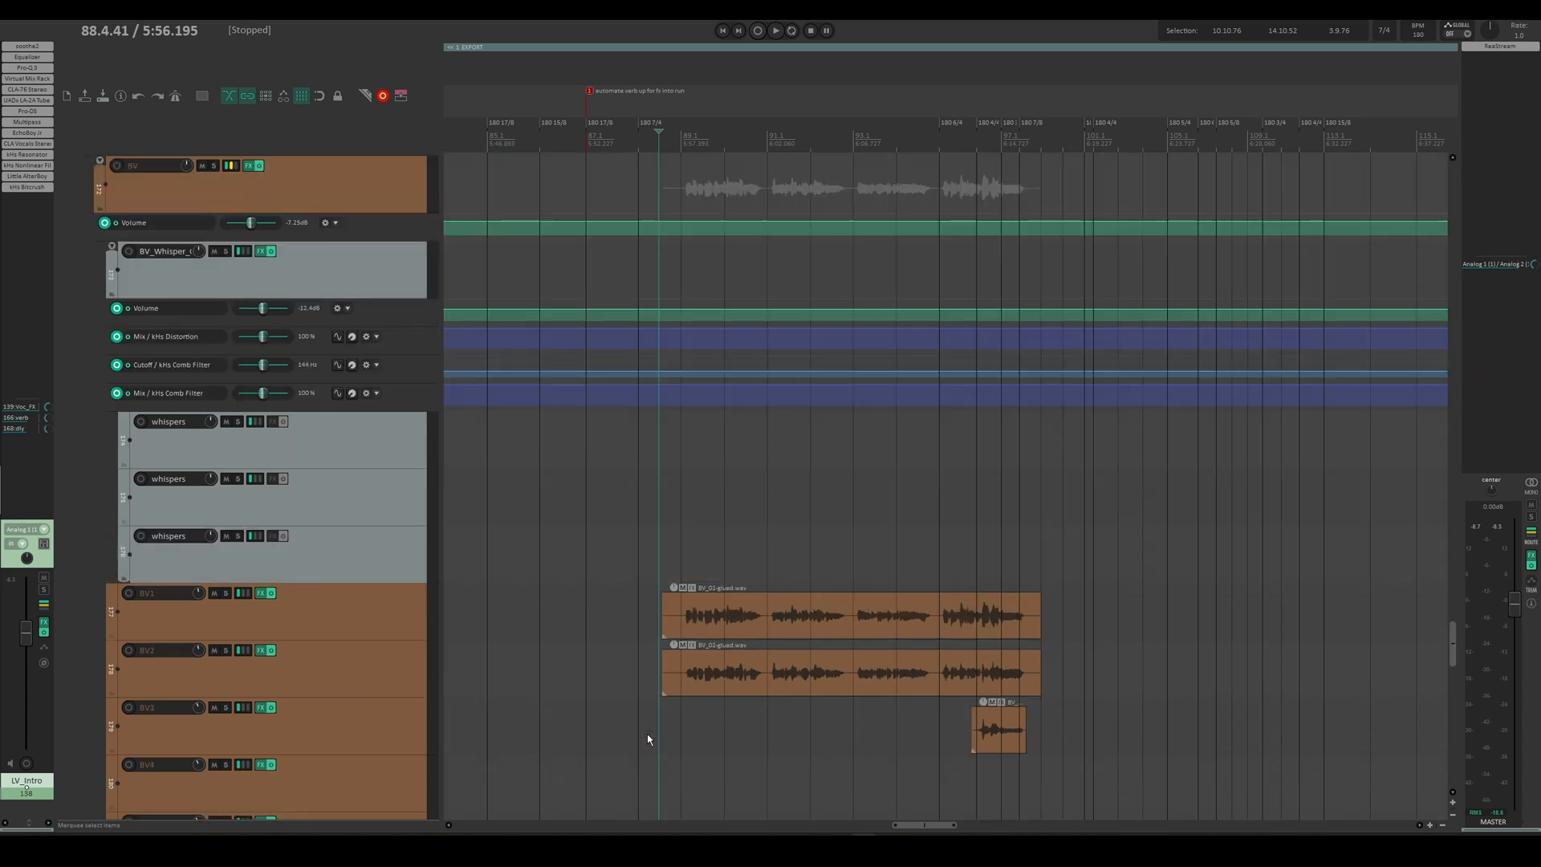
{"action": "left_click", "coordinate": [377, 614]}
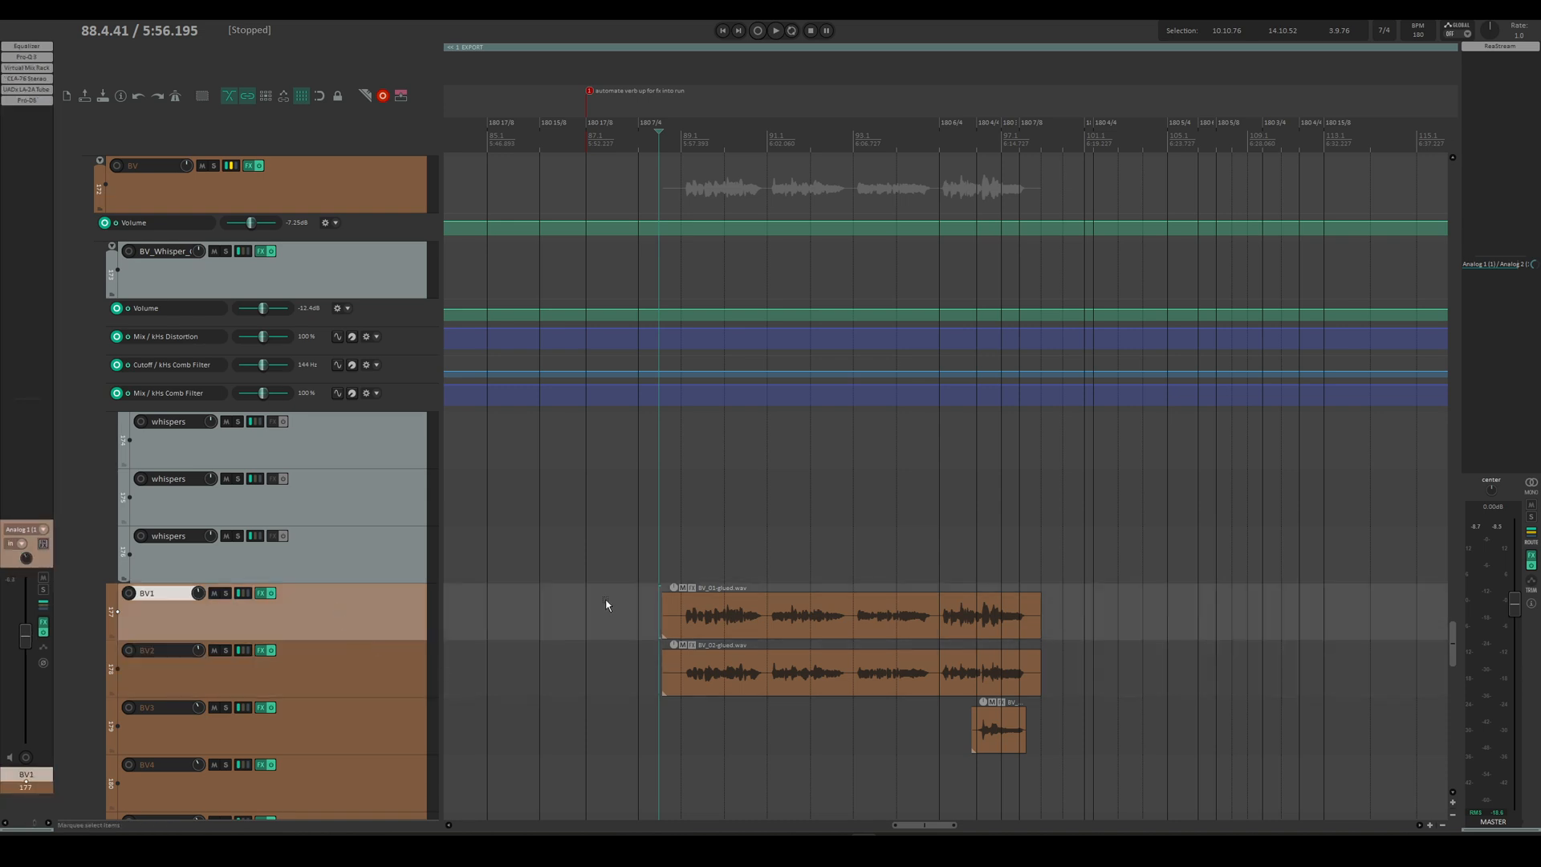
Step: Enlarge the BV1 and BV2 items, select both together, and reduce the selection to the BV1 item
{"action": "scroll", "coordinate": [606, 604], "scroll_direction": "down", "scroll_amount": 3}
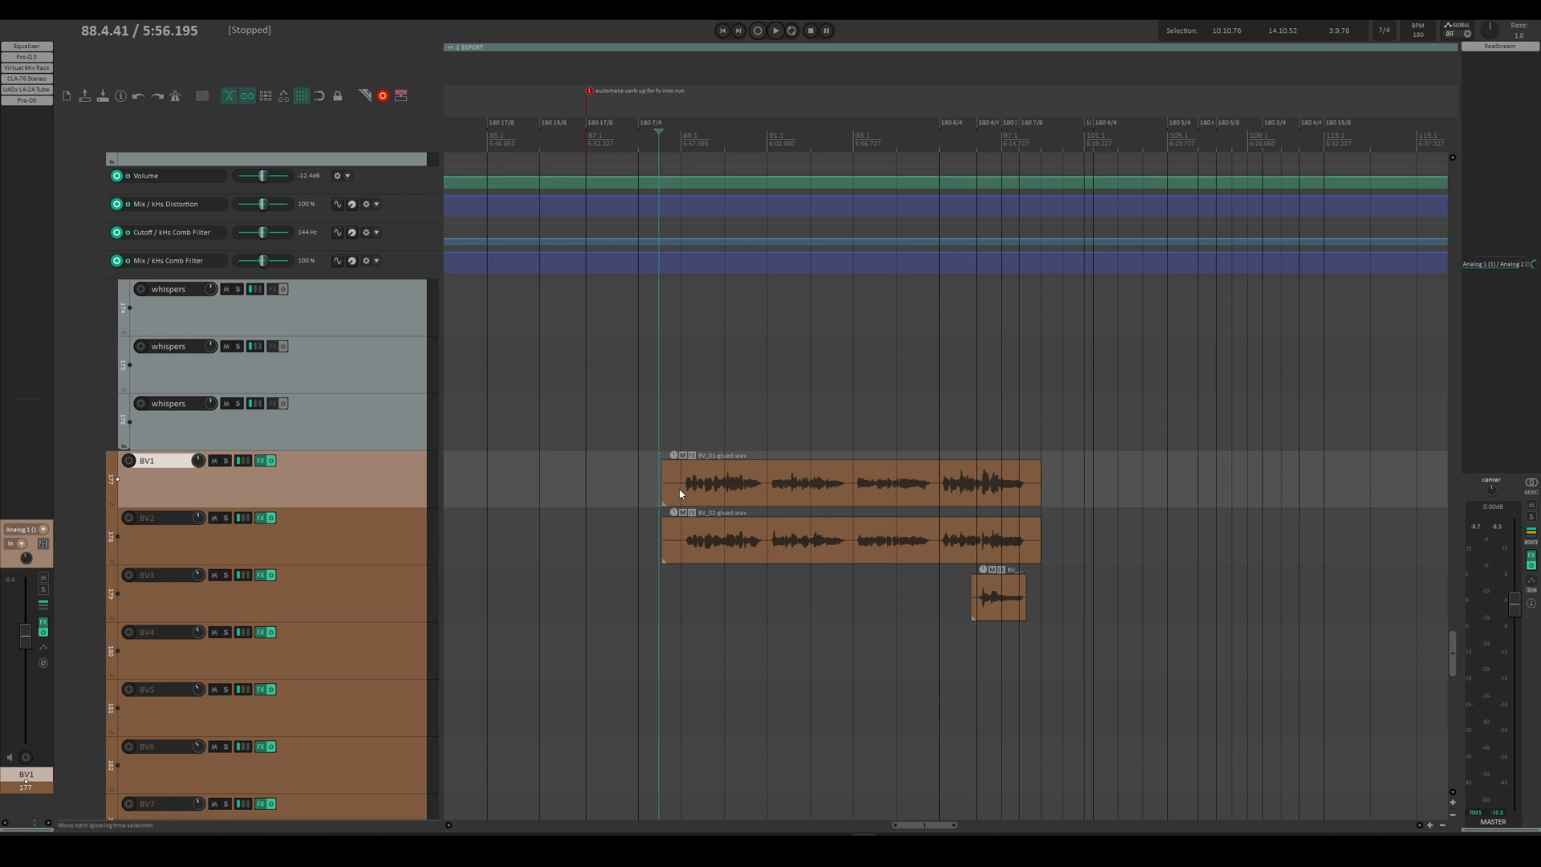
{"action": "scroll", "coordinate": [705, 542], "scroll_direction": "up", "scroll_amount": 3}
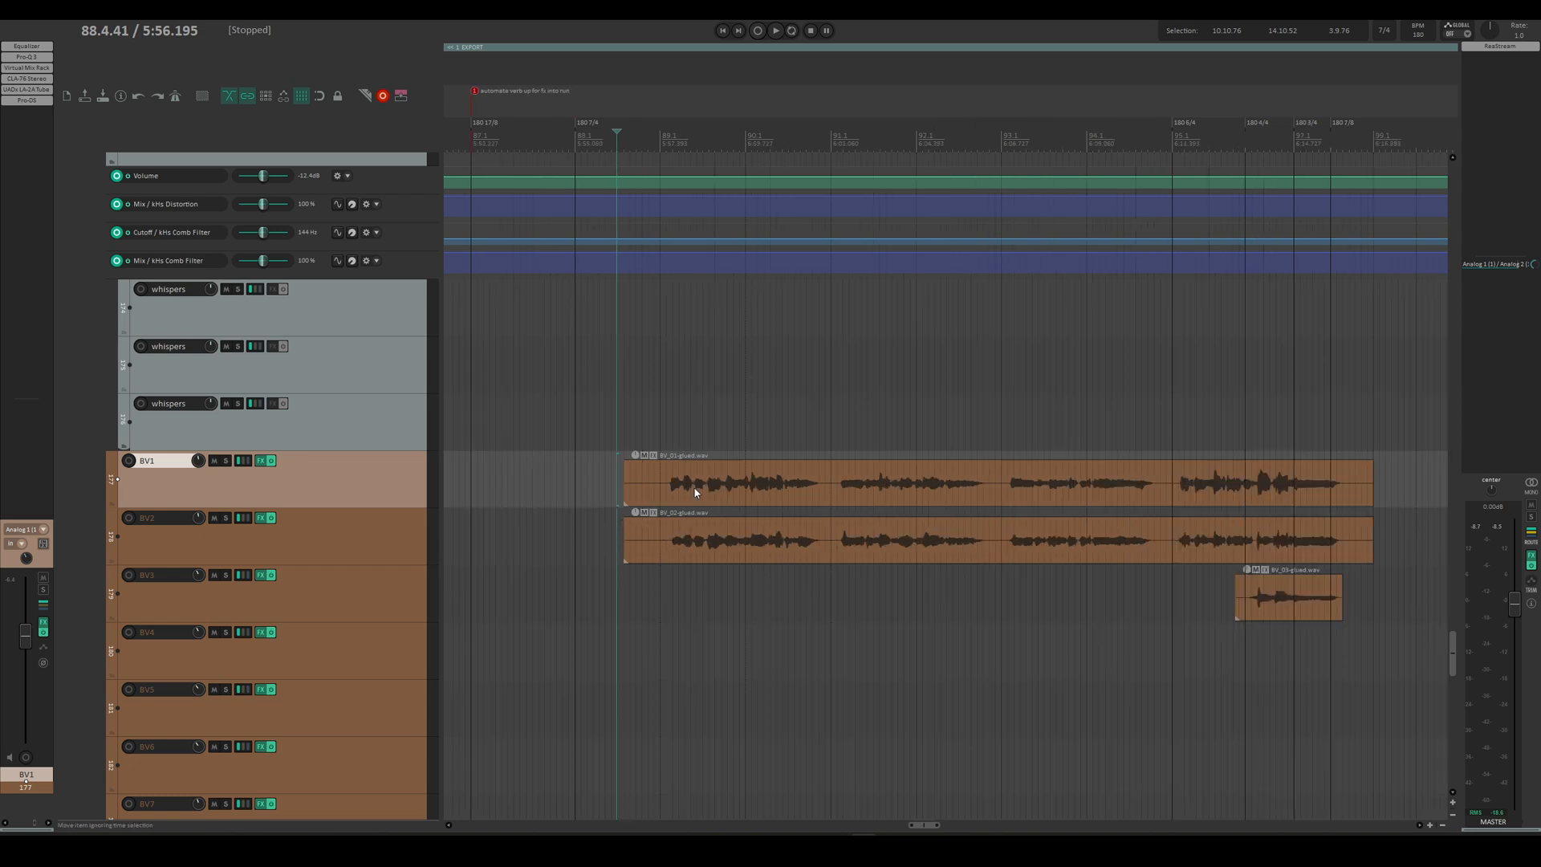
{"action": "left_click_drag", "start_coordinate": [590, 472], "coordinate": [667, 552]}
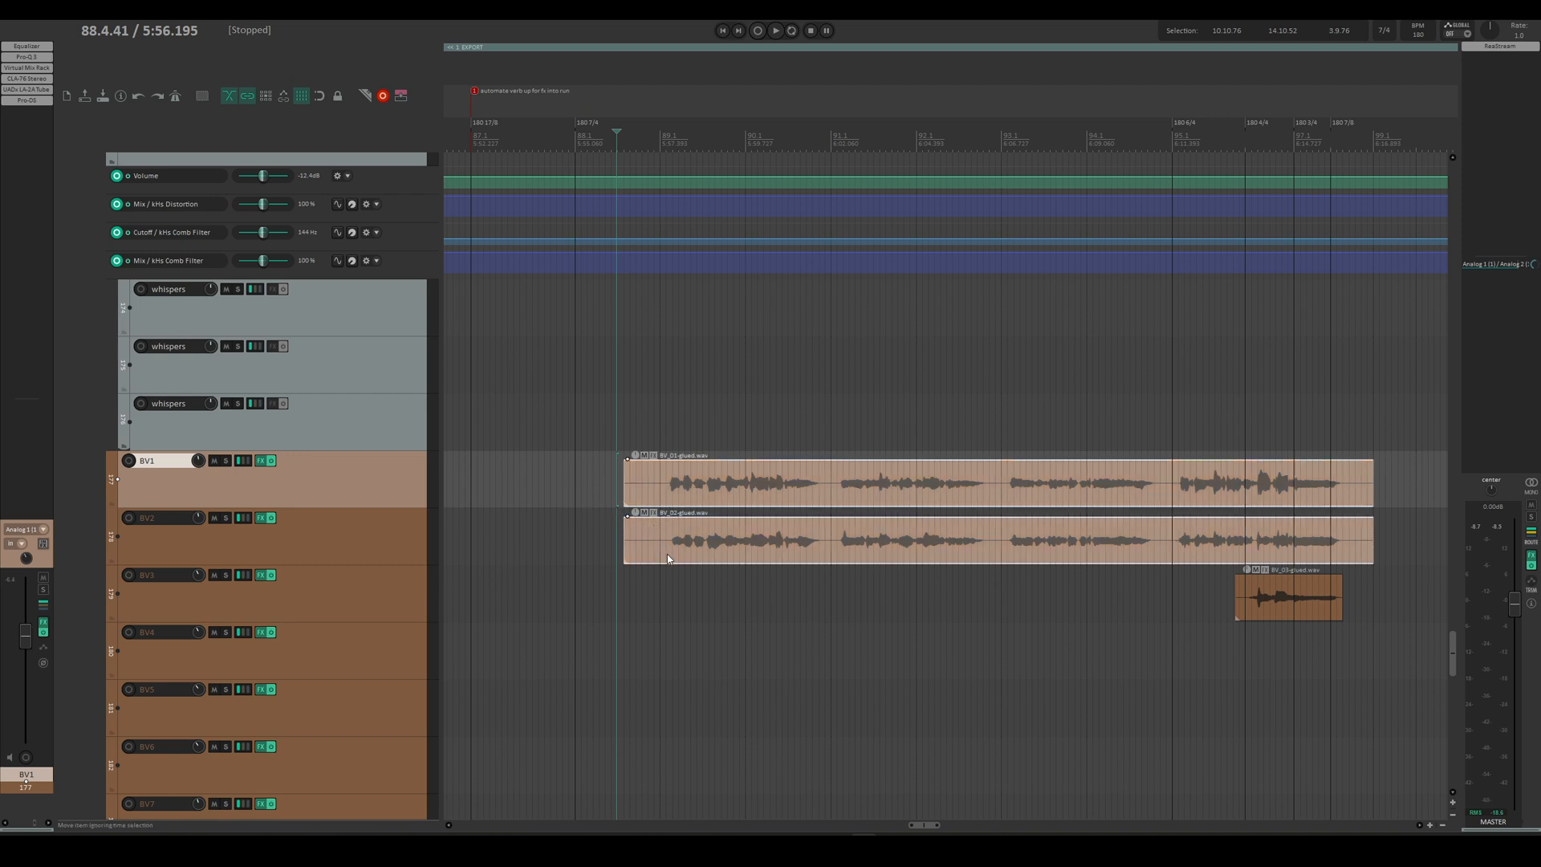
{"action": "left_click", "coordinate": [499, 503]}
{"action": "left_click", "coordinate": [703, 472]}
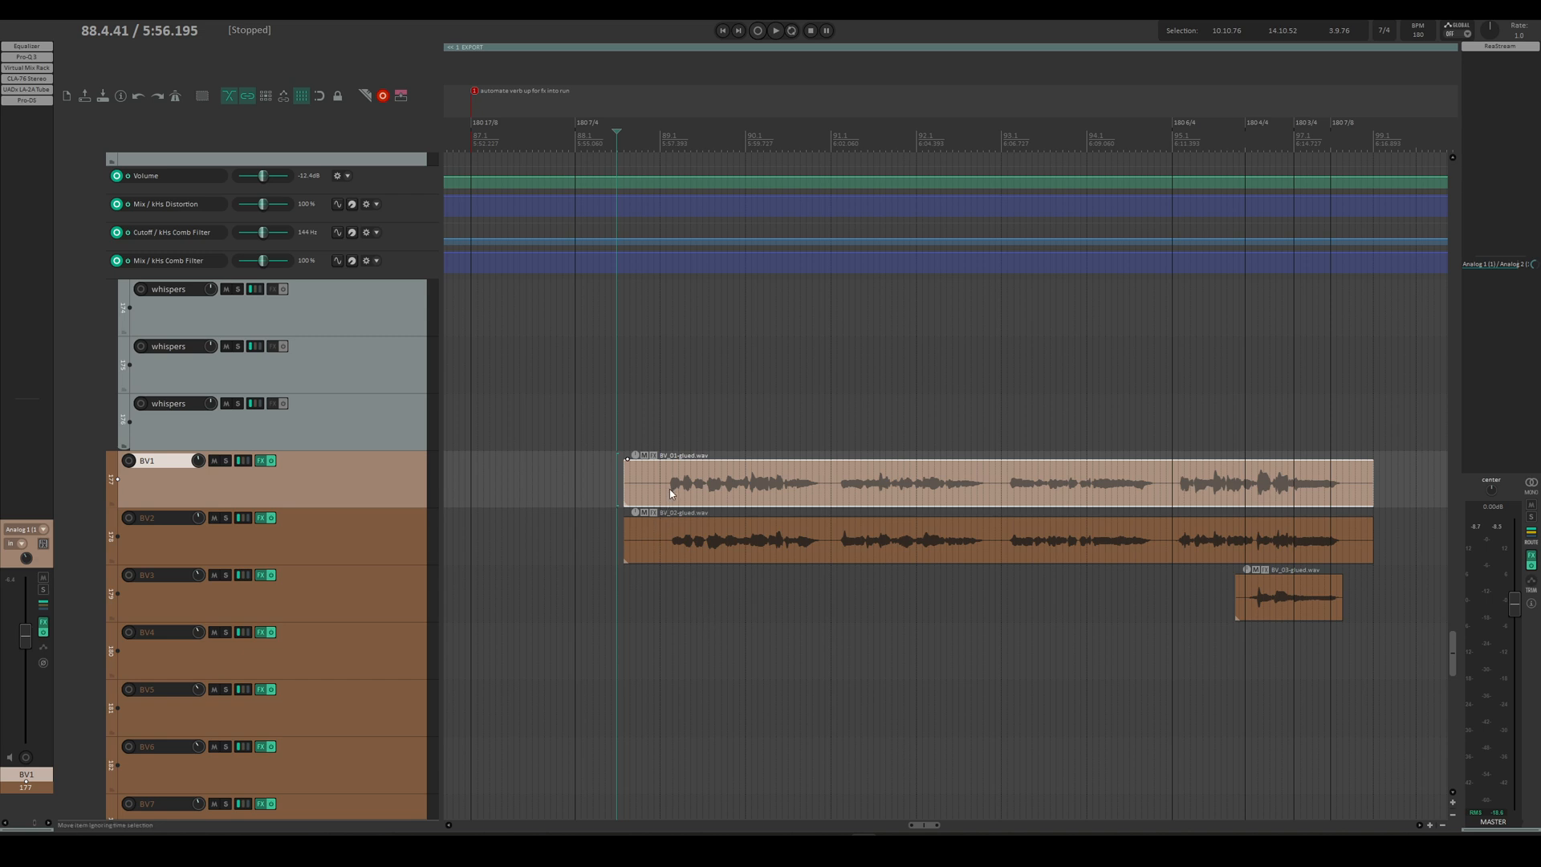
{"action": "key", "text": "shift+w"}
{"action": "key", "text": "shift+w"}
Step: Compare the lead vocal item above with the BV1 and BV2 waveforms, and clear the item selection
{"action": "scroll", "coordinate": [578, 596], "scroll_direction": "up", "scroll_amount": 15}
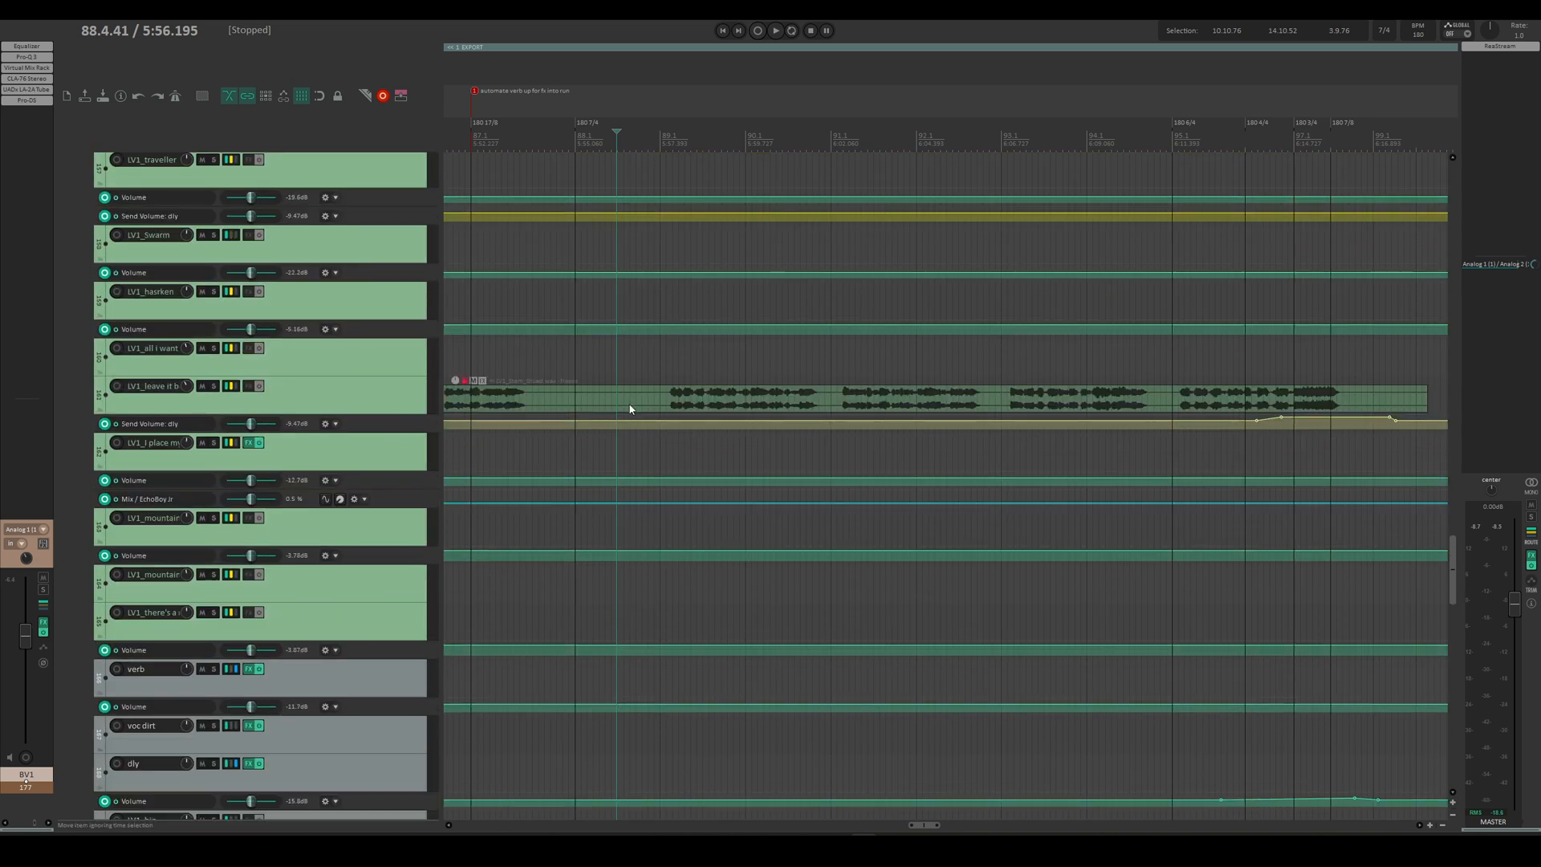
{"action": "scroll", "coordinate": [731, 694], "scroll_direction": "down", "scroll_amount": 3}
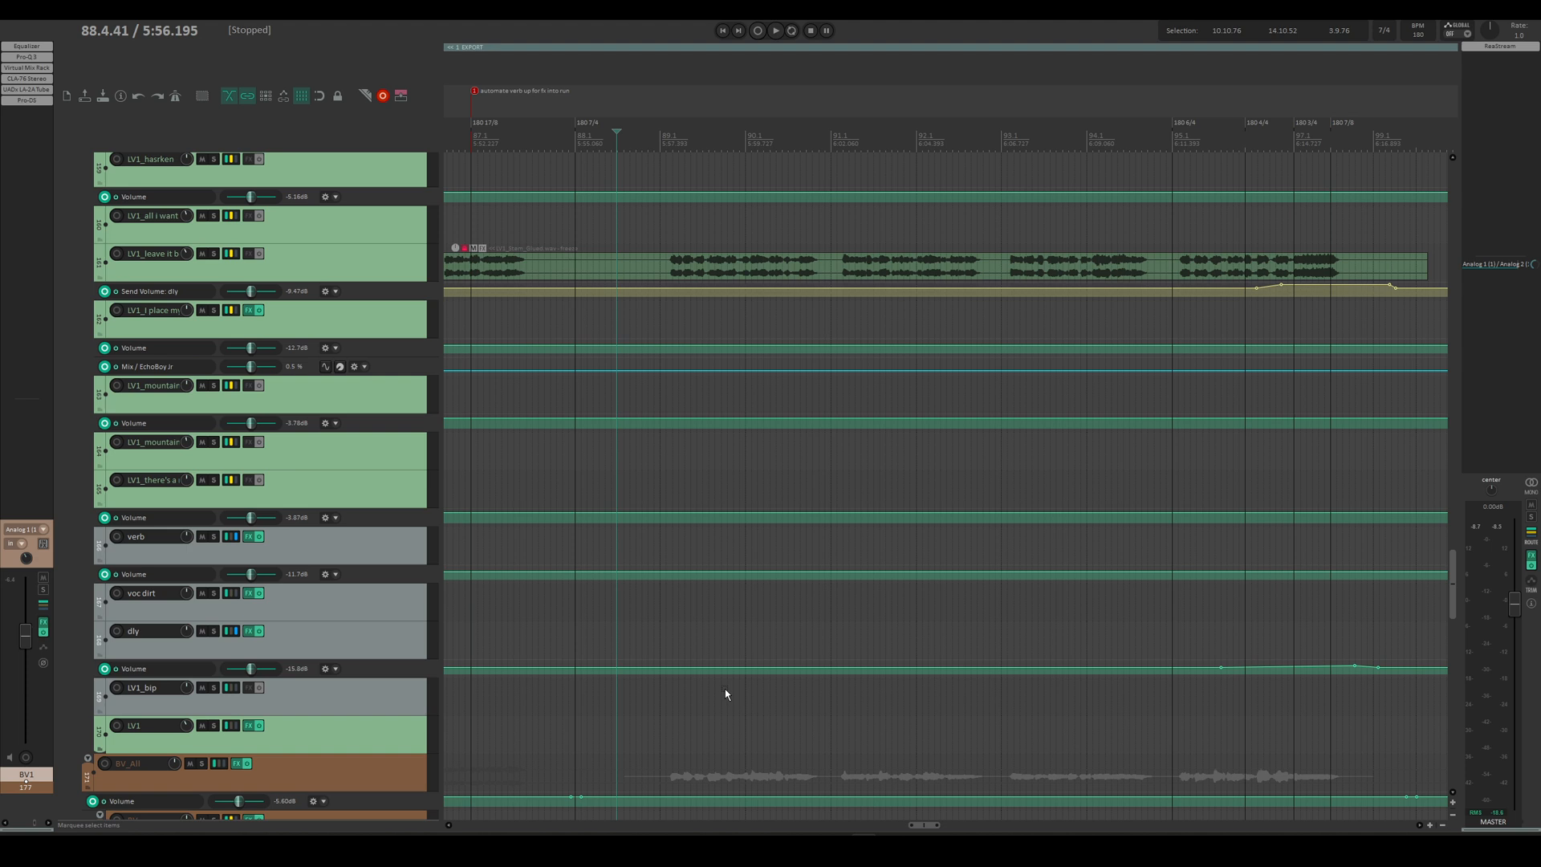
{"action": "scroll", "coordinate": [690, 682], "scroll_direction": "up", "scroll_amount": 3}
{"action": "scroll", "coordinate": [686, 681], "scroll_direction": "down", "scroll_amount": 12}
{"action": "scroll", "coordinate": [688, 682], "scroll_direction": "up", "scroll_amount": 3}
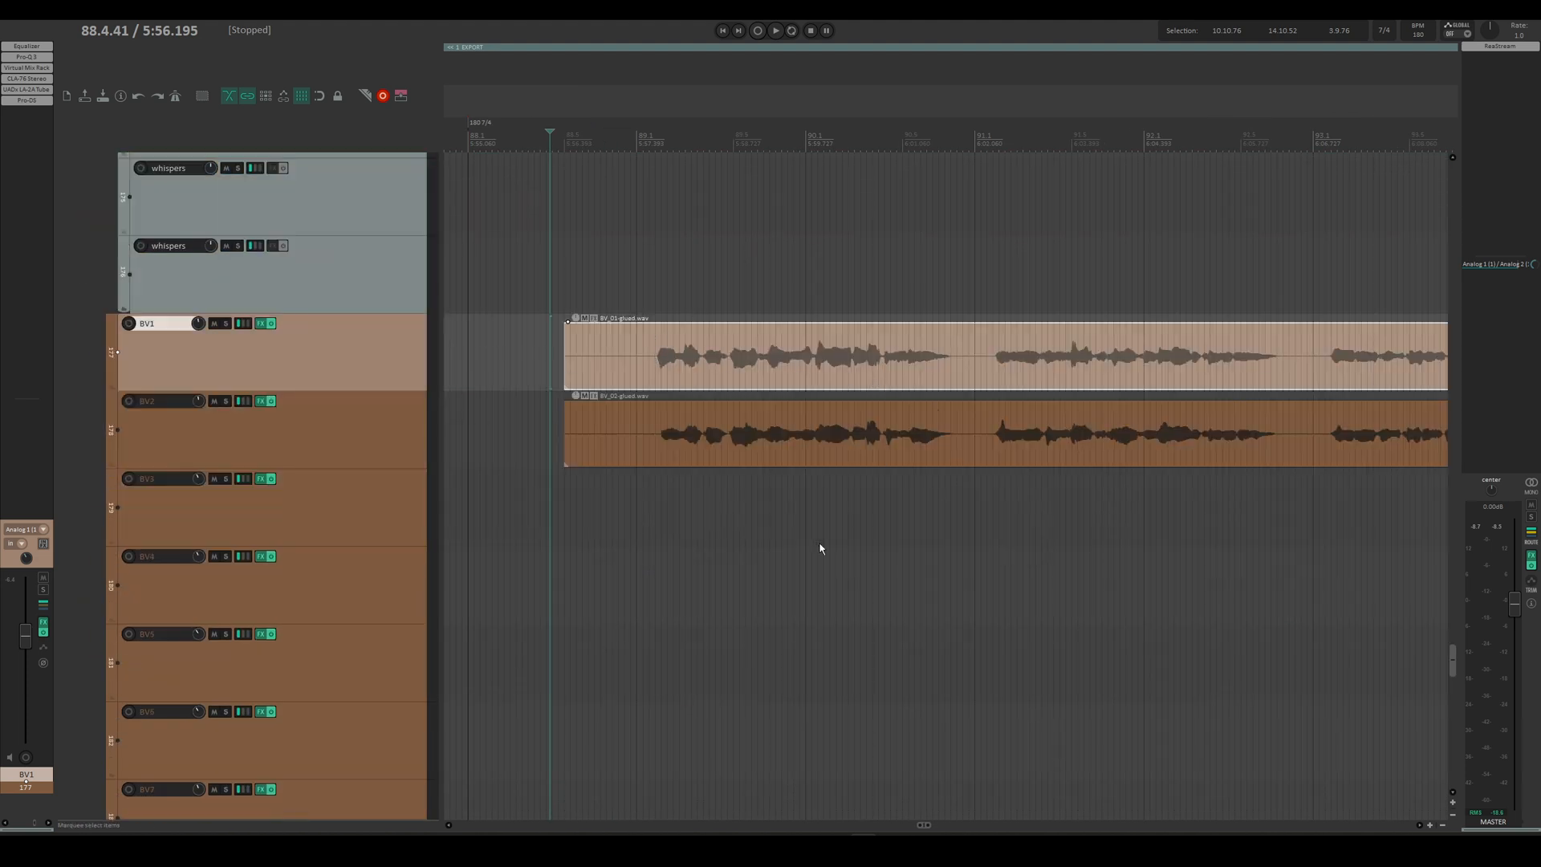
{"action": "scroll", "coordinate": [819, 544], "scroll_direction": "down", "scroll_amount": 4}
{"action": "left_click", "coordinate": [592, 507]}
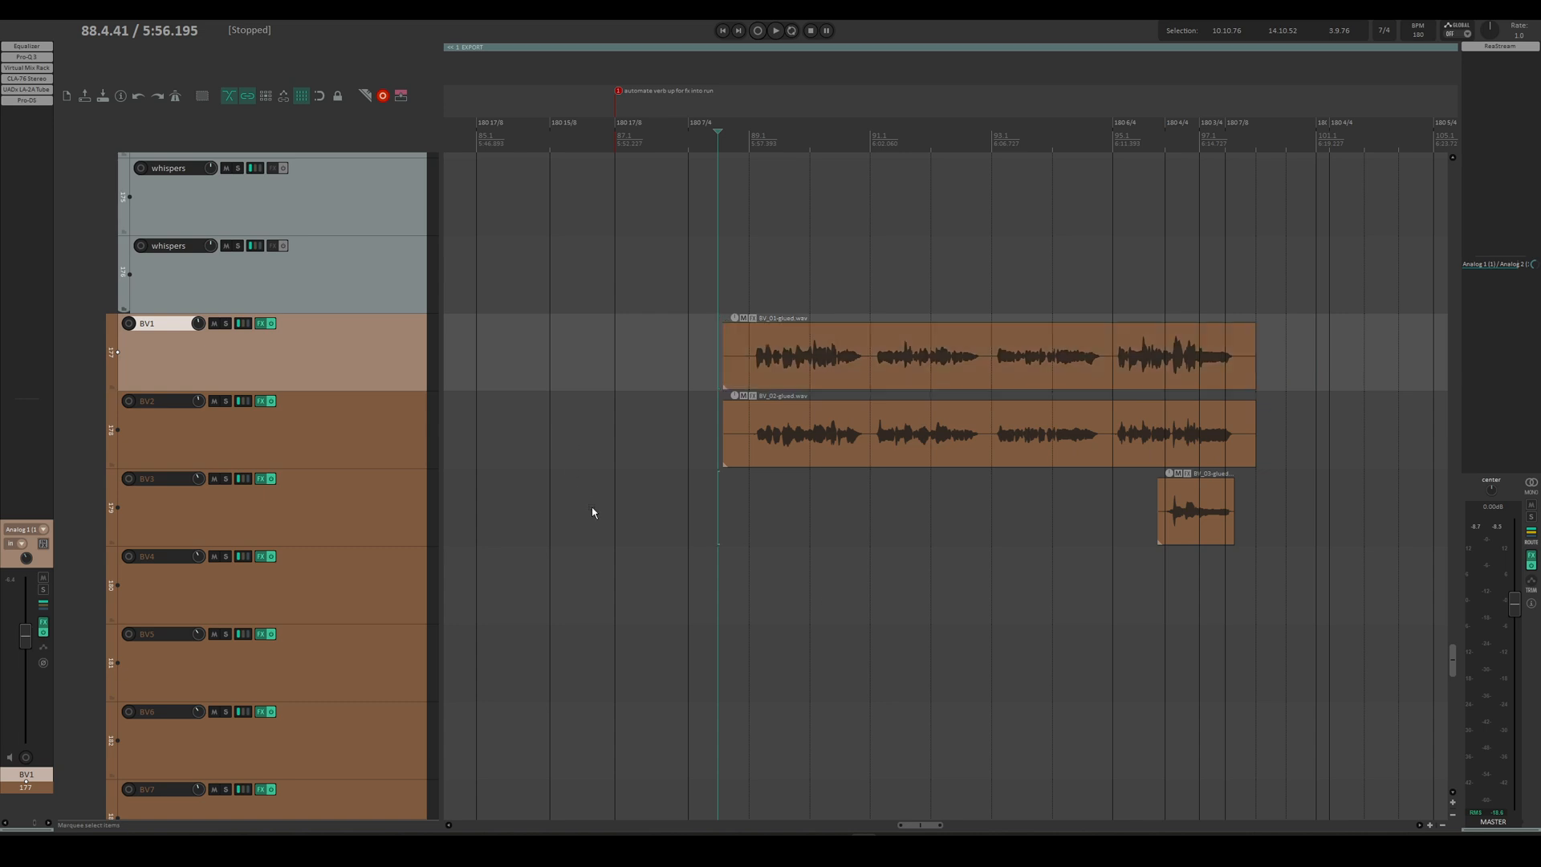
Step: Solo BV1 and BV2, play their doubled phrases from just before the first one, and stop with the cursor at 89.3.92
{"action": "scroll", "coordinate": [578, 506], "scroll_direction": "right", "scroll_amount": 2}
{"action": "scroll", "coordinate": [571, 504], "scroll_direction": "up", "scroll_amount": 2}
{"action": "scroll", "coordinate": [565, 503], "scroll_direction": "down", "scroll_amount": 2}
{"action": "scroll", "coordinate": [562, 502], "scroll_direction": "up", "scroll_amount": 2}
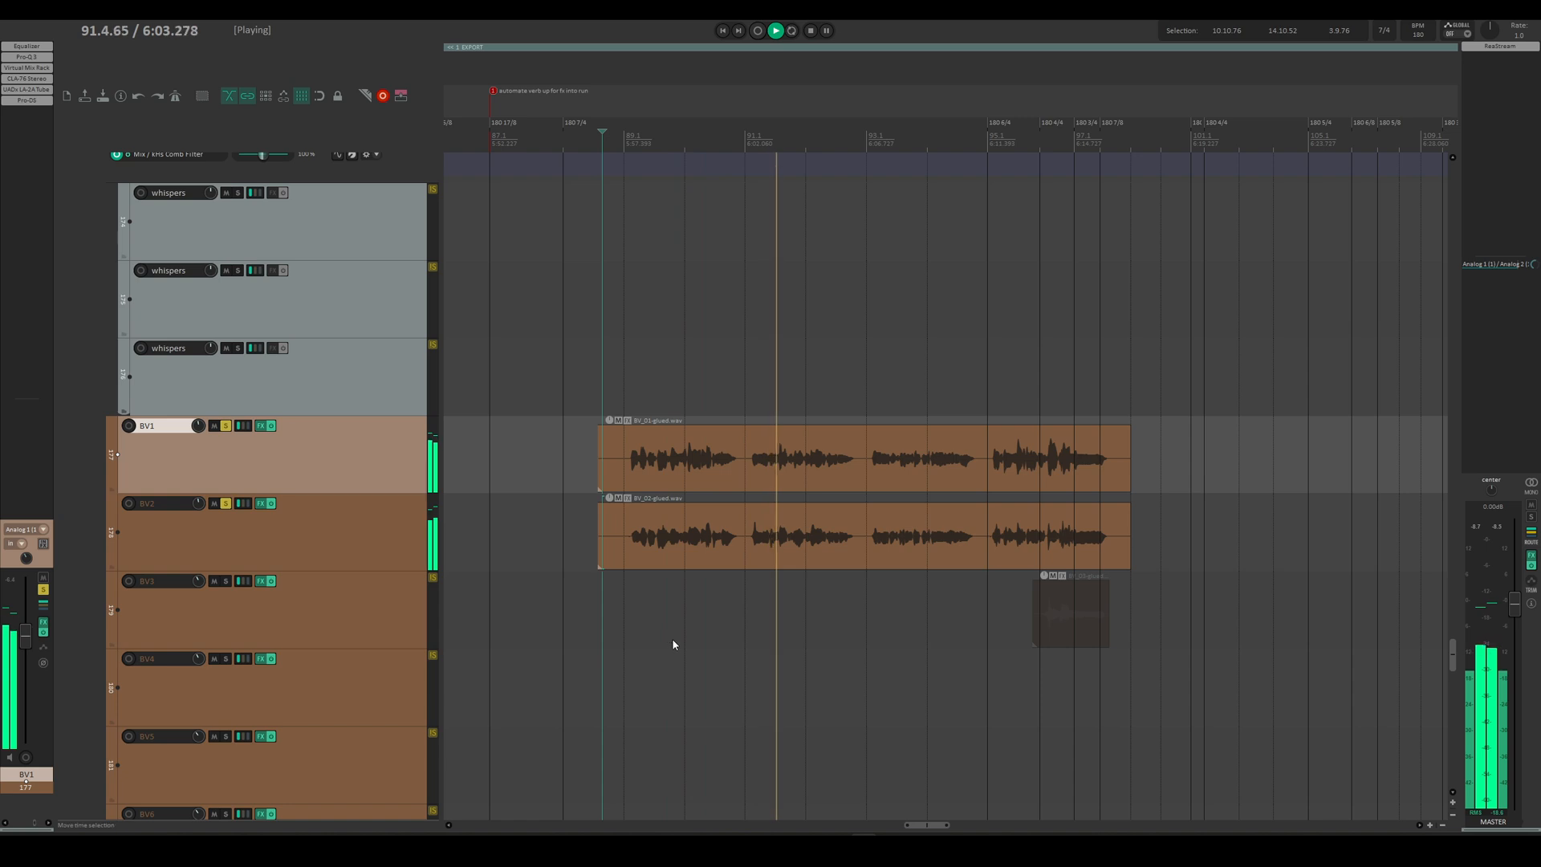
{"action": "scroll", "coordinate": [671, 638], "scroll_direction": "right", "scroll_amount": 3}
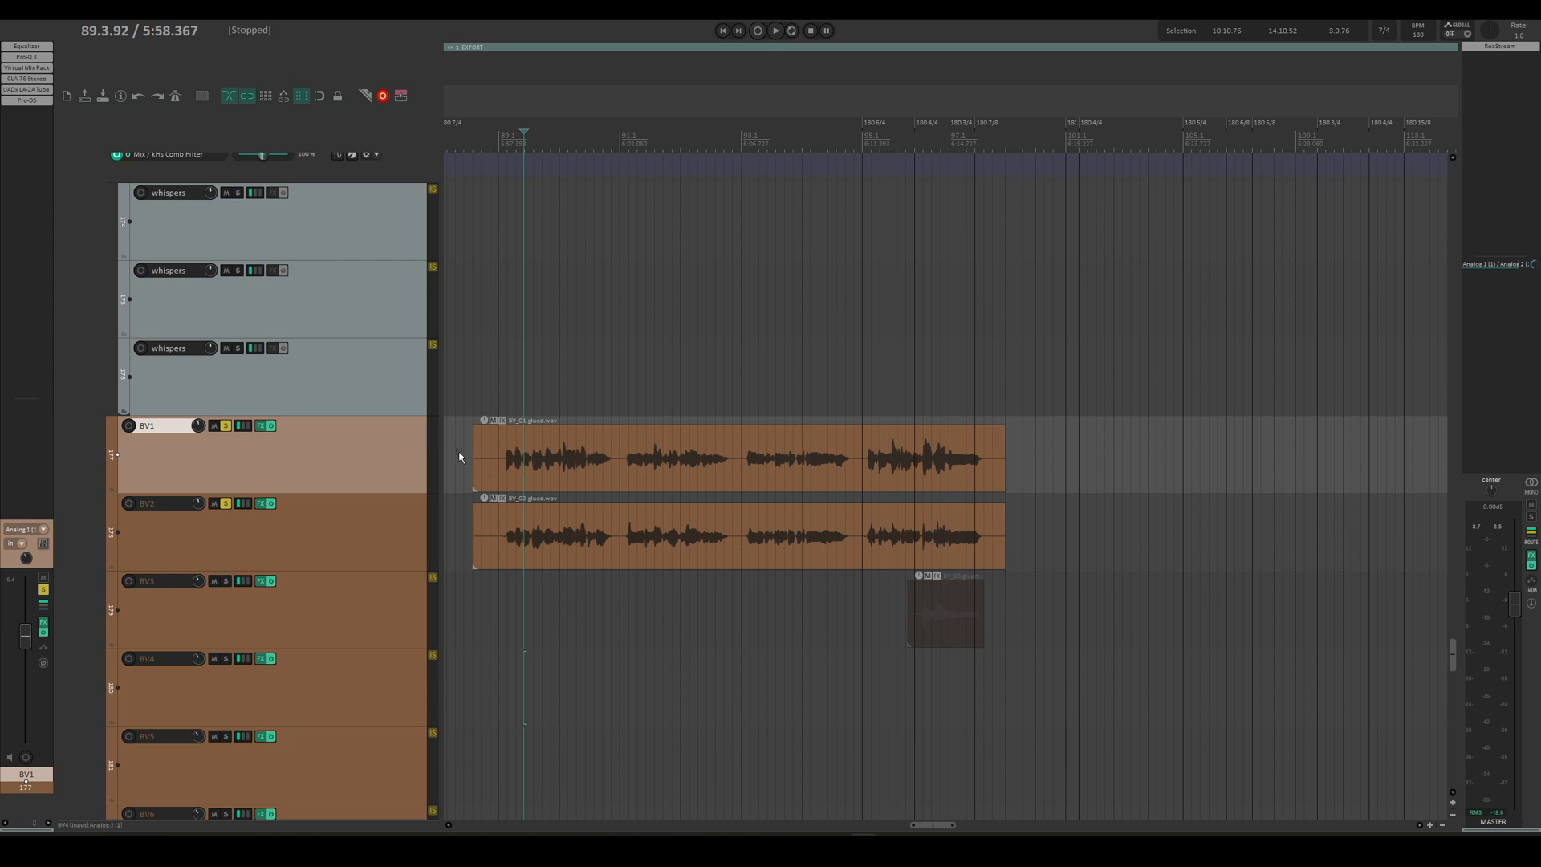
Step: Look over the soloed backing vocals and the whisper tracks above them, selecting BV2 and returning to BV1
{"action": "scroll", "coordinate": [482, 425], "scroll_direction": "left", "scroll_amount": 3}
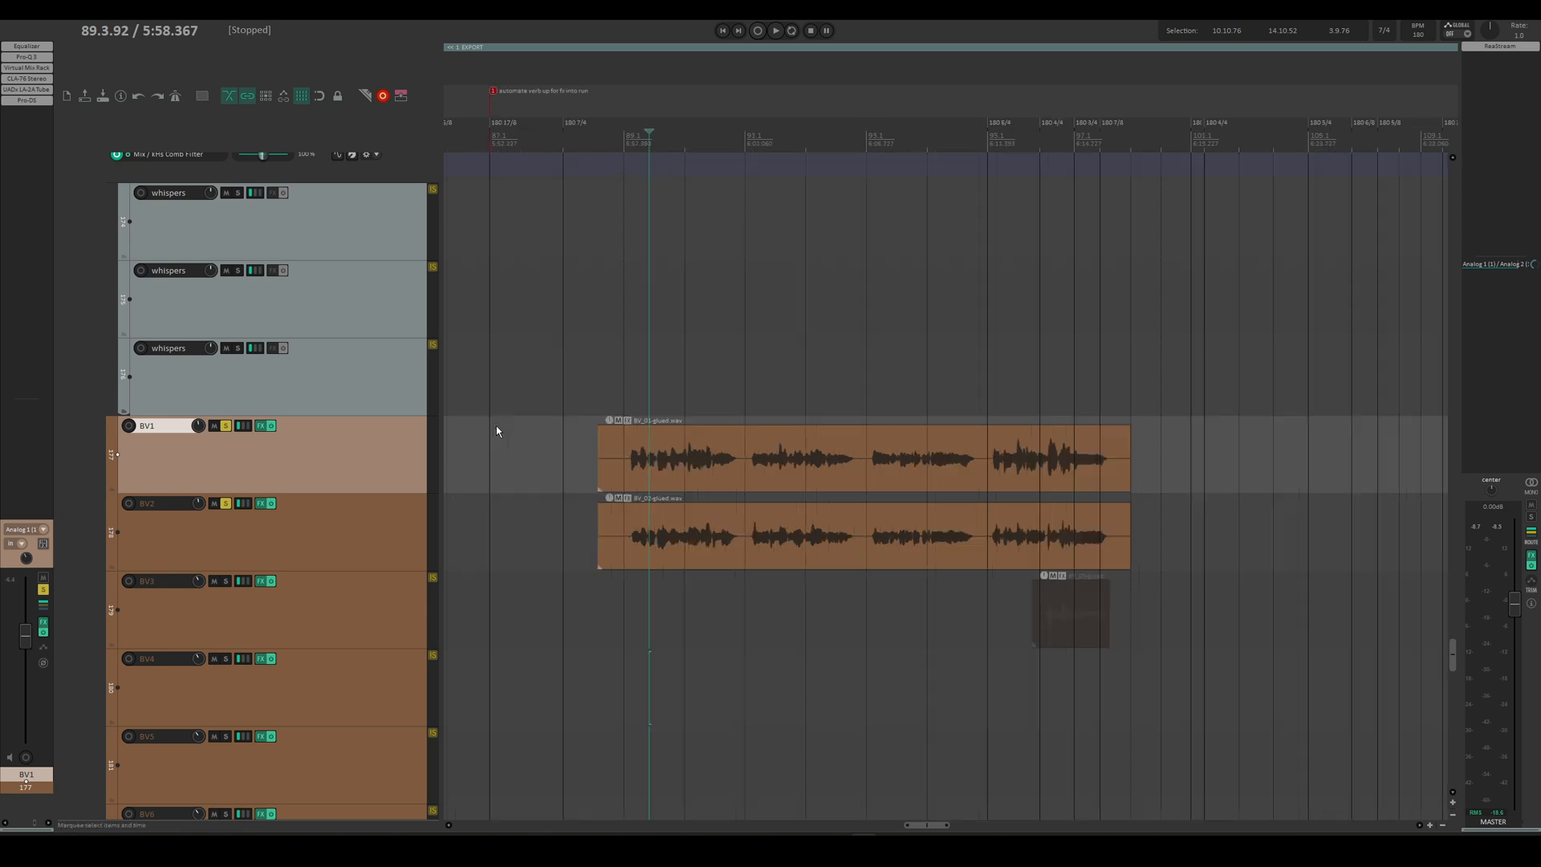
{"action": "scroll", "coordinate": [554, 449], "scroll_direction": "up", "scroll_amount": 3}
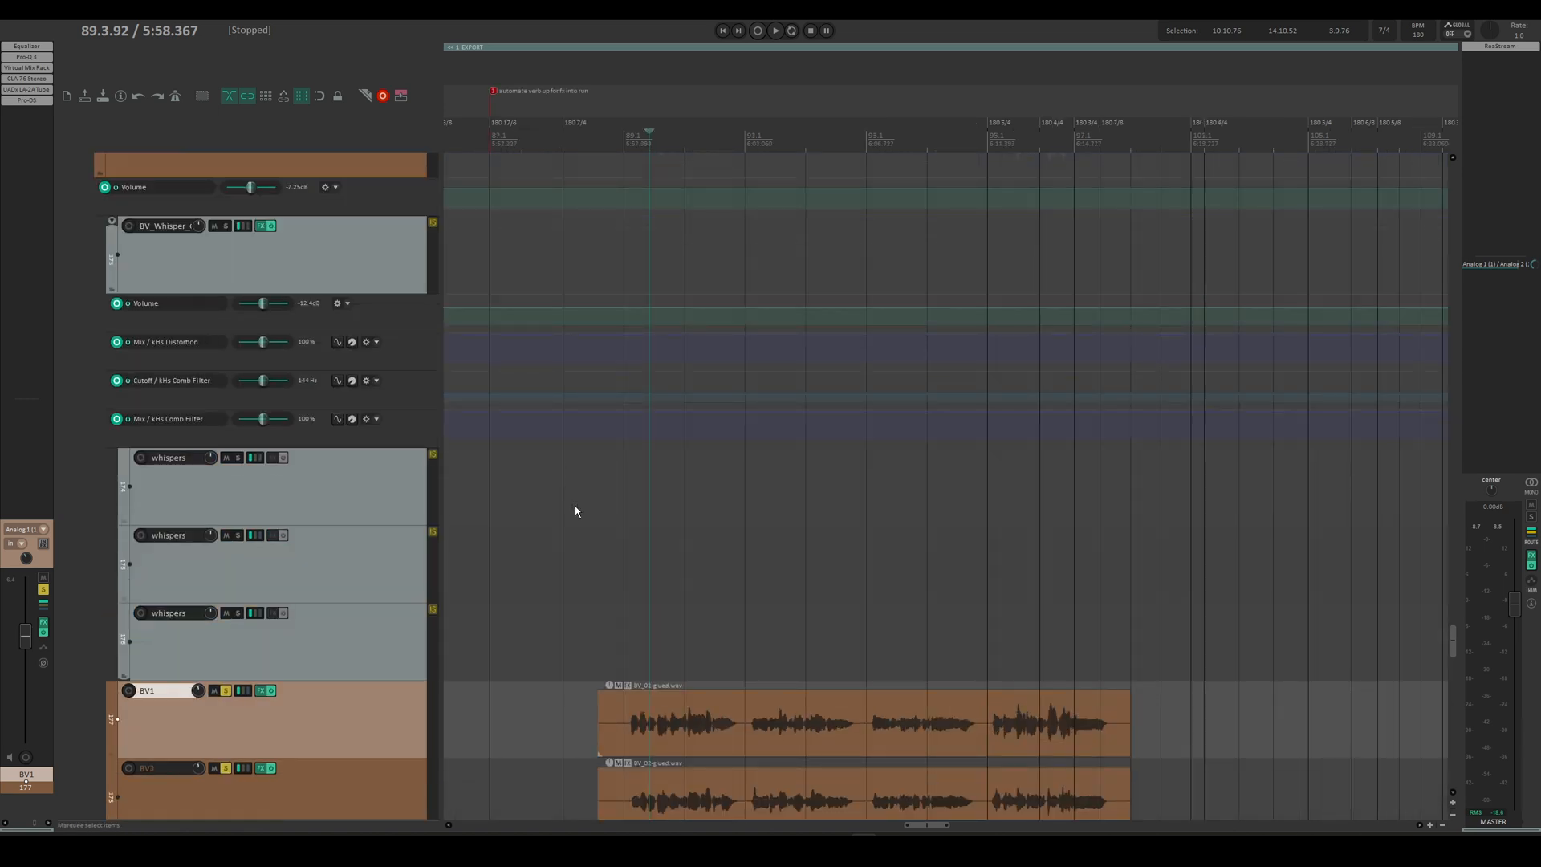
{"action": "scroll", "coordinate": [574, 510], "scroll_direction": "down", "scroll_amount": 3}
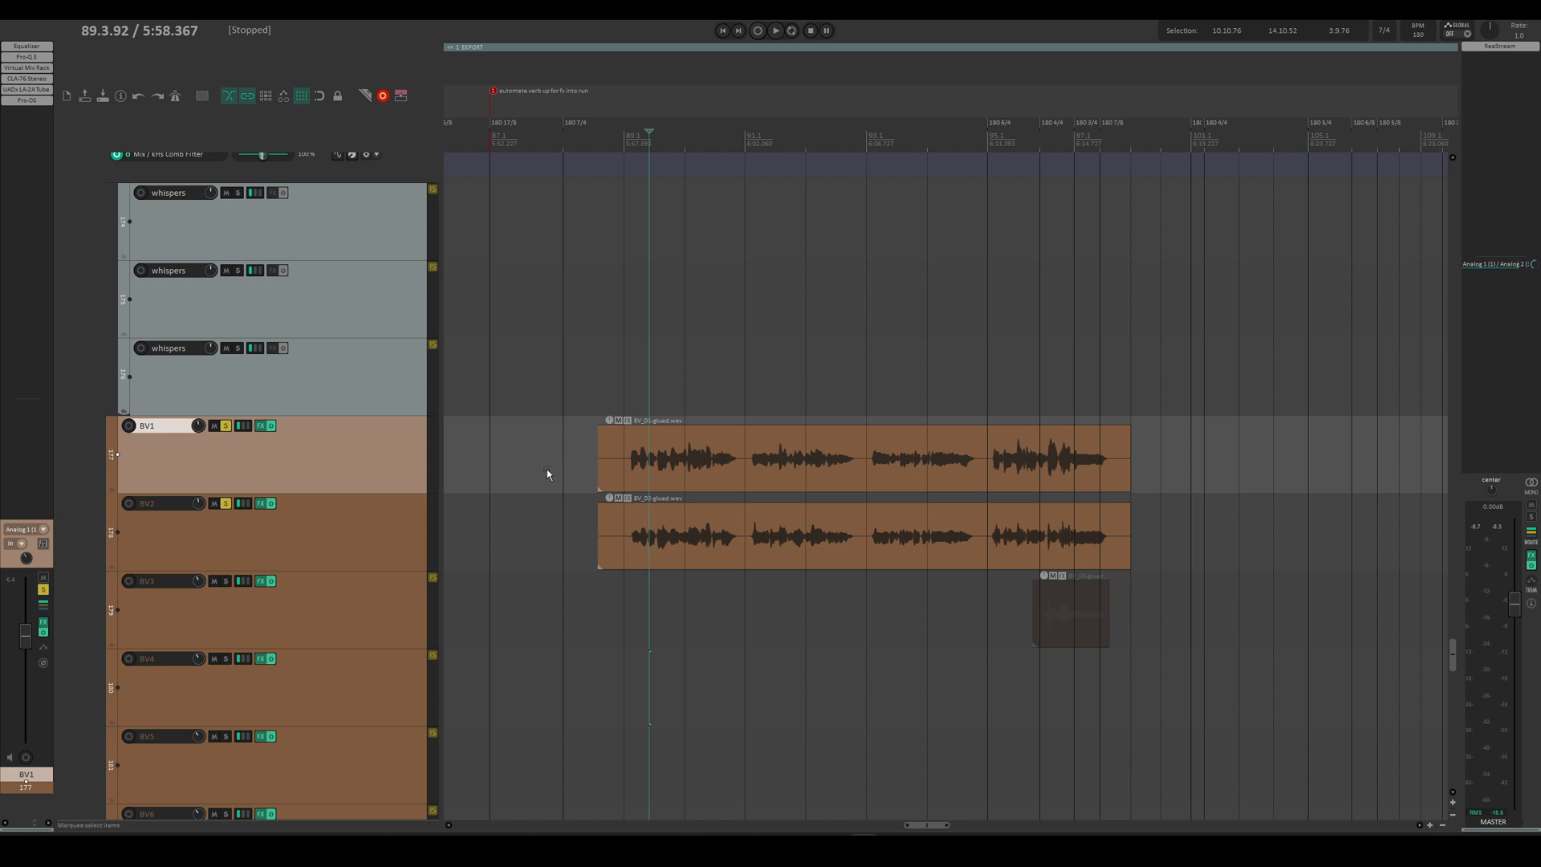
{"action": "scroll", "coordinate": [550, 474], "scroll_direction": "up", "scroll_amount": 2}
{"action": "scroll", "coordinate": [354, 450], "scroll_direction": "down", "scroll_amount": 2}
{"action": "left_click", "coordinate": [346, 458]}
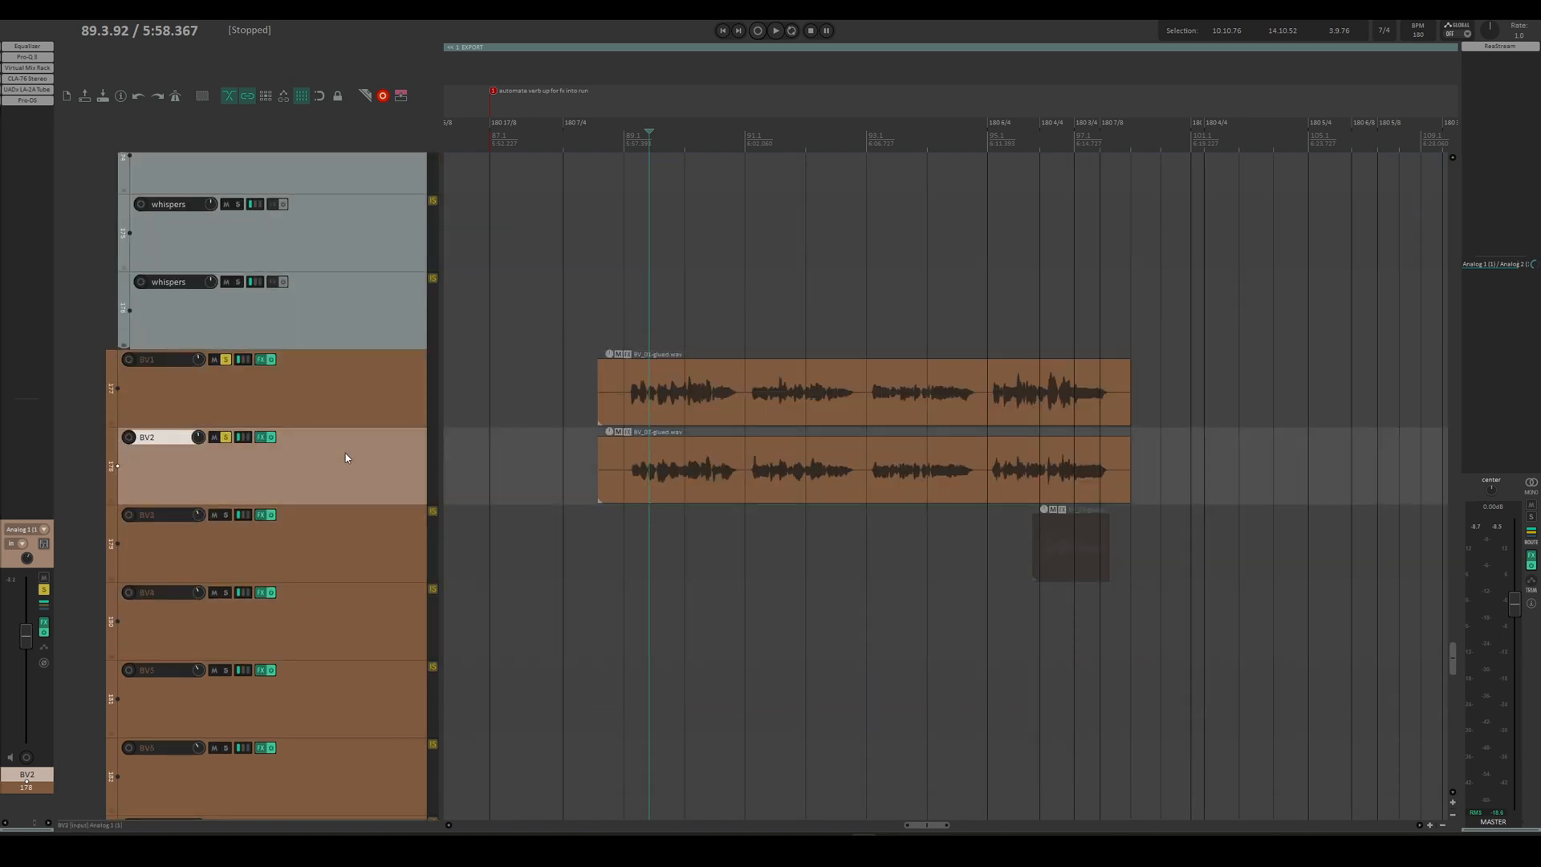
{"action": "left_click", "coordinate": [392, 401]}
Step: Solo LV and BV_All instead of BV1 and BV2, and play lead and backing vocals together from 88.6.71
{"action": "scroll", "coordinate": [617, 533], "scroll_direction": "up", "scroll_amount": 8}
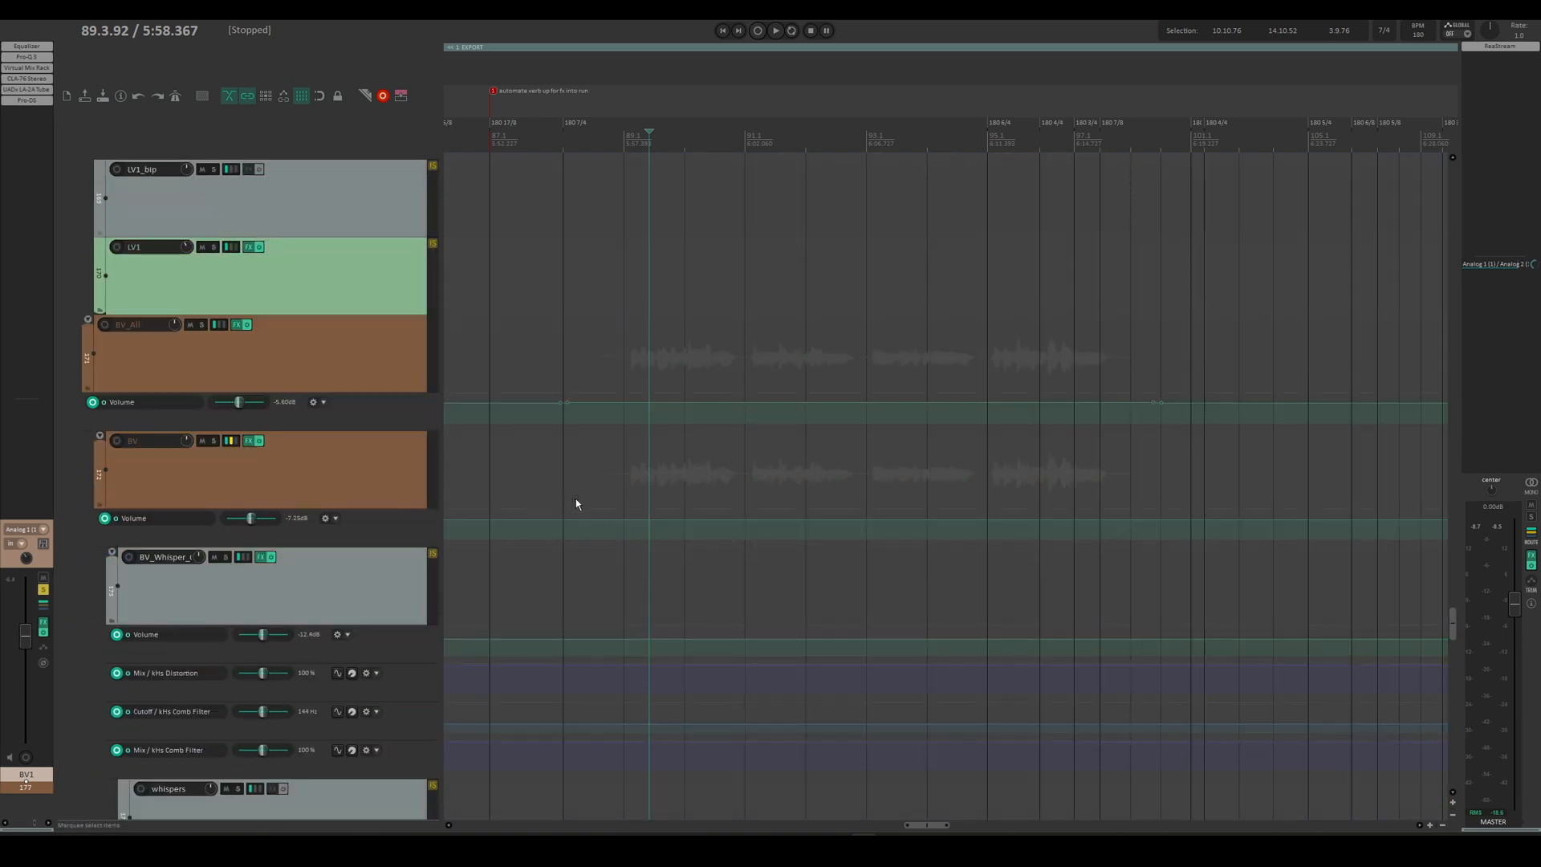
{"action": "scroll", "coordinate": [590, 502], "scroll_direction": "up", "scroll_amount": 3}
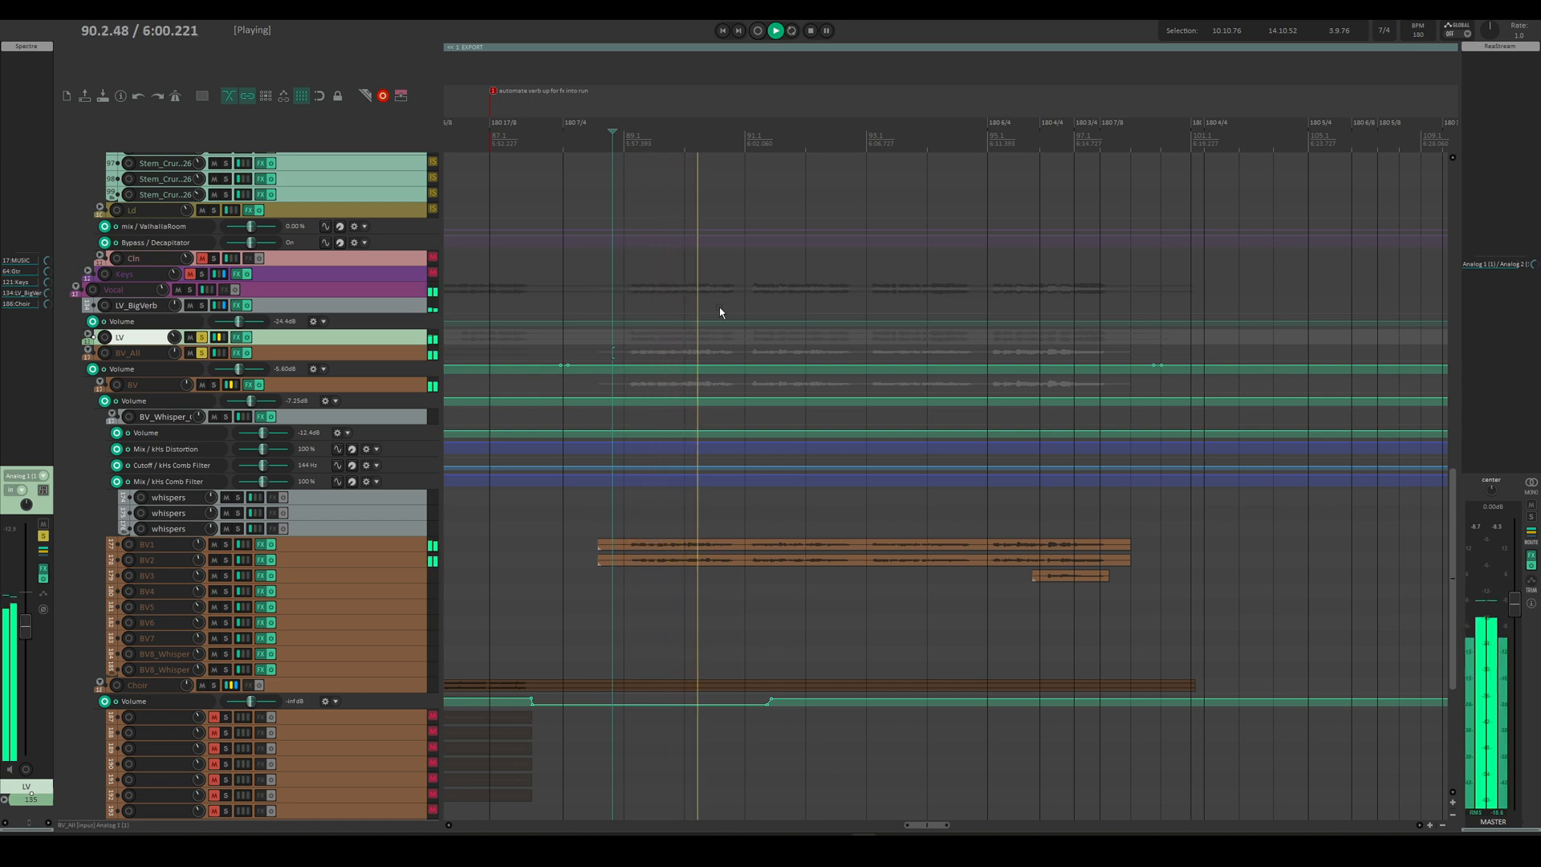
{"action": "scroll", "coordinate": [728, 331], "scroll_direction": "down", "scroll_amount": 2}
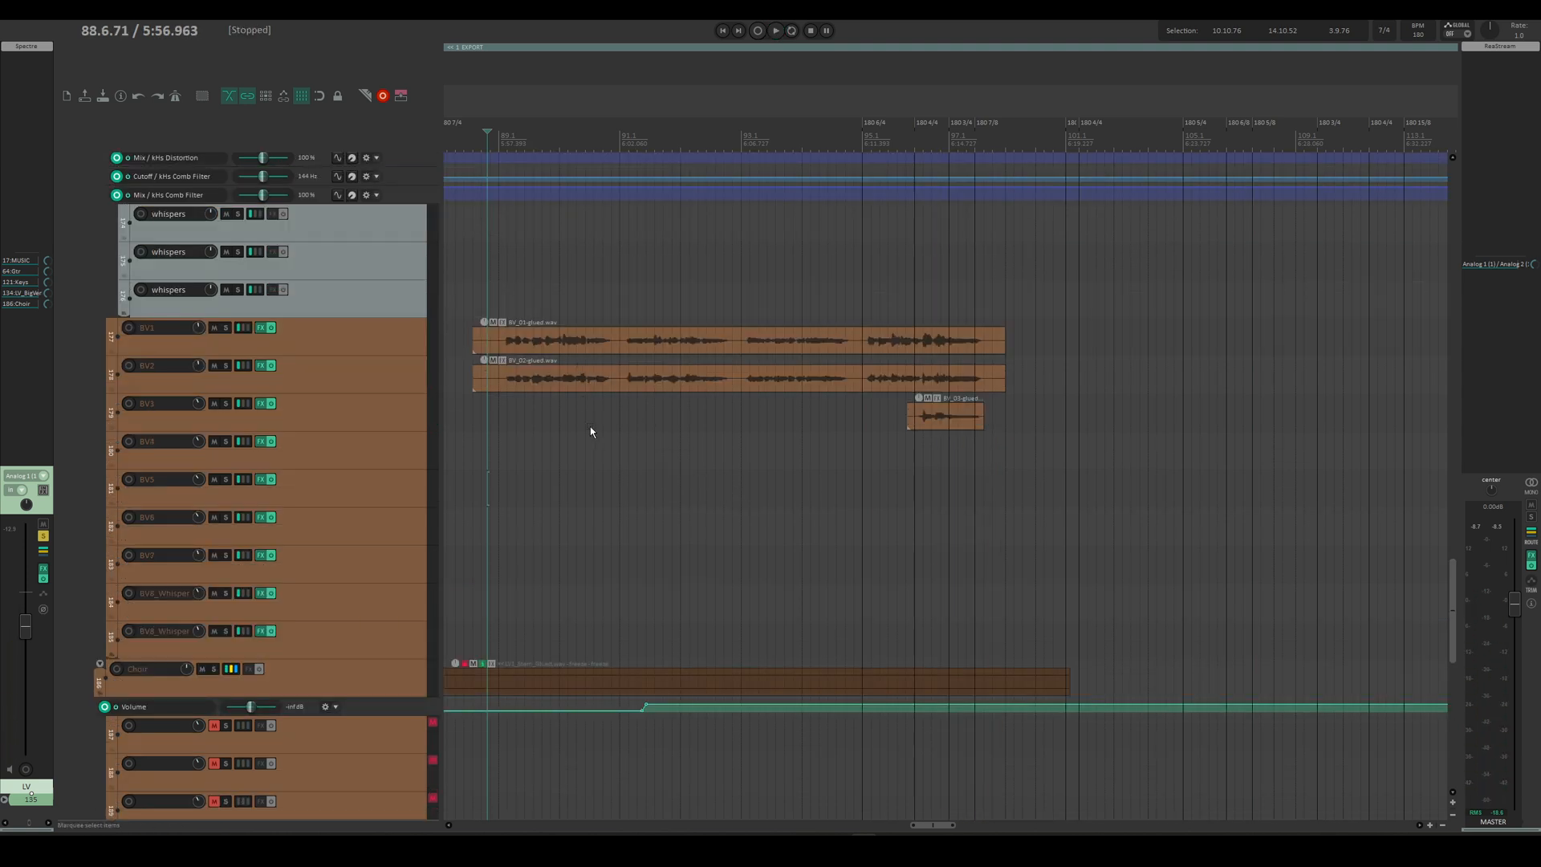
Step: Try splitting the BV1 and BV2 items at 90.7.28 and trimming the start of the second pieces to around bar 91
{"action": "left_click_drag", "start_coordinate": [591, 434], "coordinate": [581, 346]}
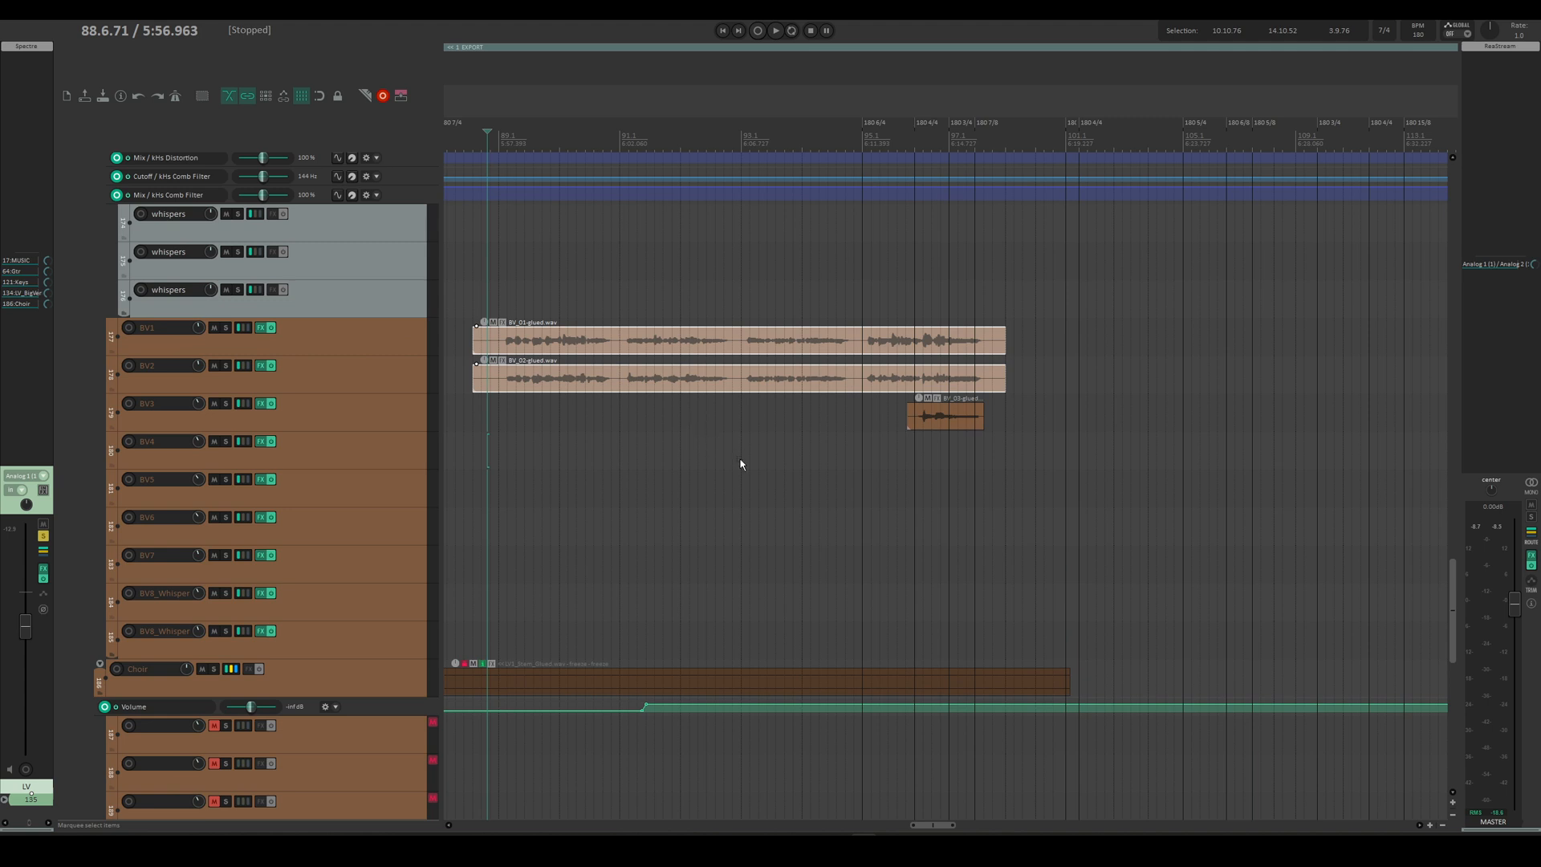
{"action": "key", "text": "s"}
{"action": "left_click_drag", "start_coordinate": [616, 343], "coordinate": [626, 343]}
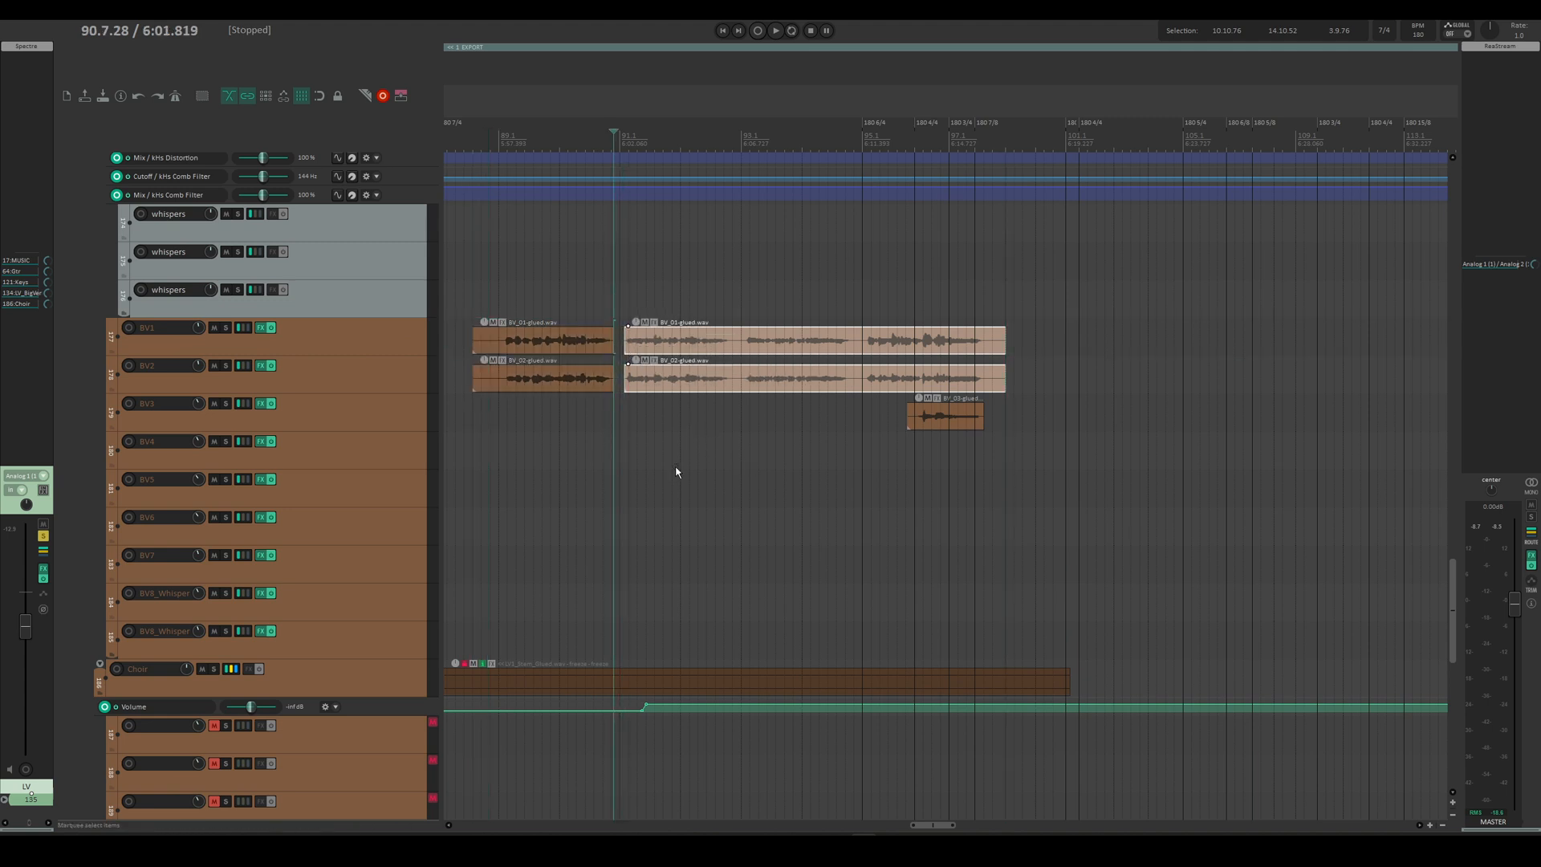
Step: Undo the splits and start trims made on the BV1 and BV2 items
{"action": "left_click", "coordinate": [680, 472]}
{"action": "key", "text": "ctrl+z"}
{"action": "key", "text": "ctrl+z"}
{"action": "key", "text": "ctrl+z"}
{"action": "key", "text": "ctrl+z"}
{"action": "key", "text": "ctrl+z"}
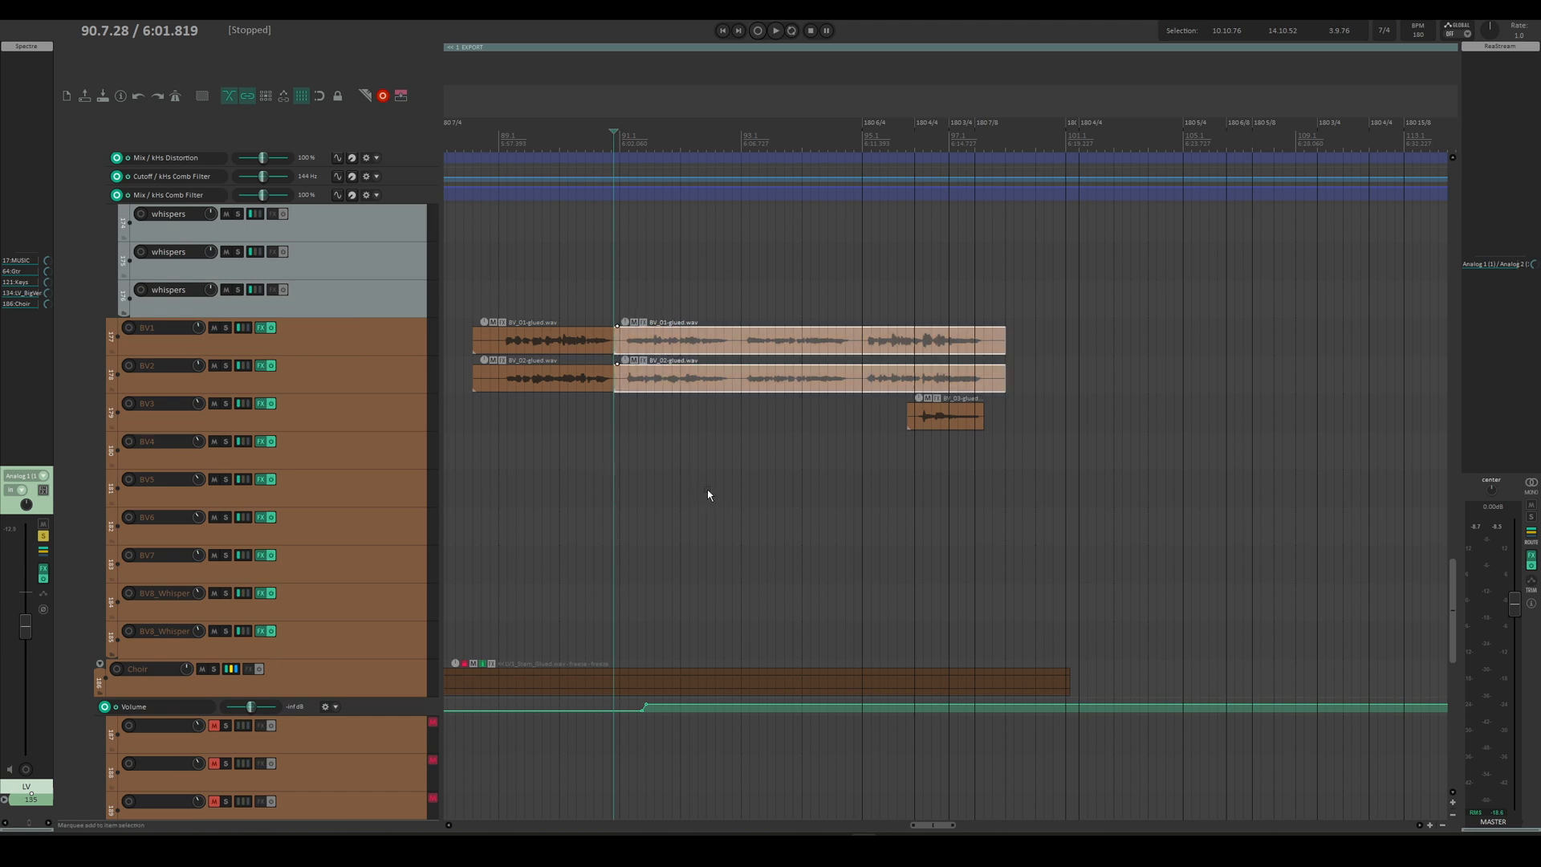
Step: Open the Equalizer plug-in on BV1 and place its window clear of the backing vocal tracks
{"action": "scroll", "coordinate": [712, 497], "scroll_direction": "down", "scroll_amount": 5}
{"action": "scroll", "coordinate": [745, 507], "scroll_direction": "left", "scroll_amount": 2}
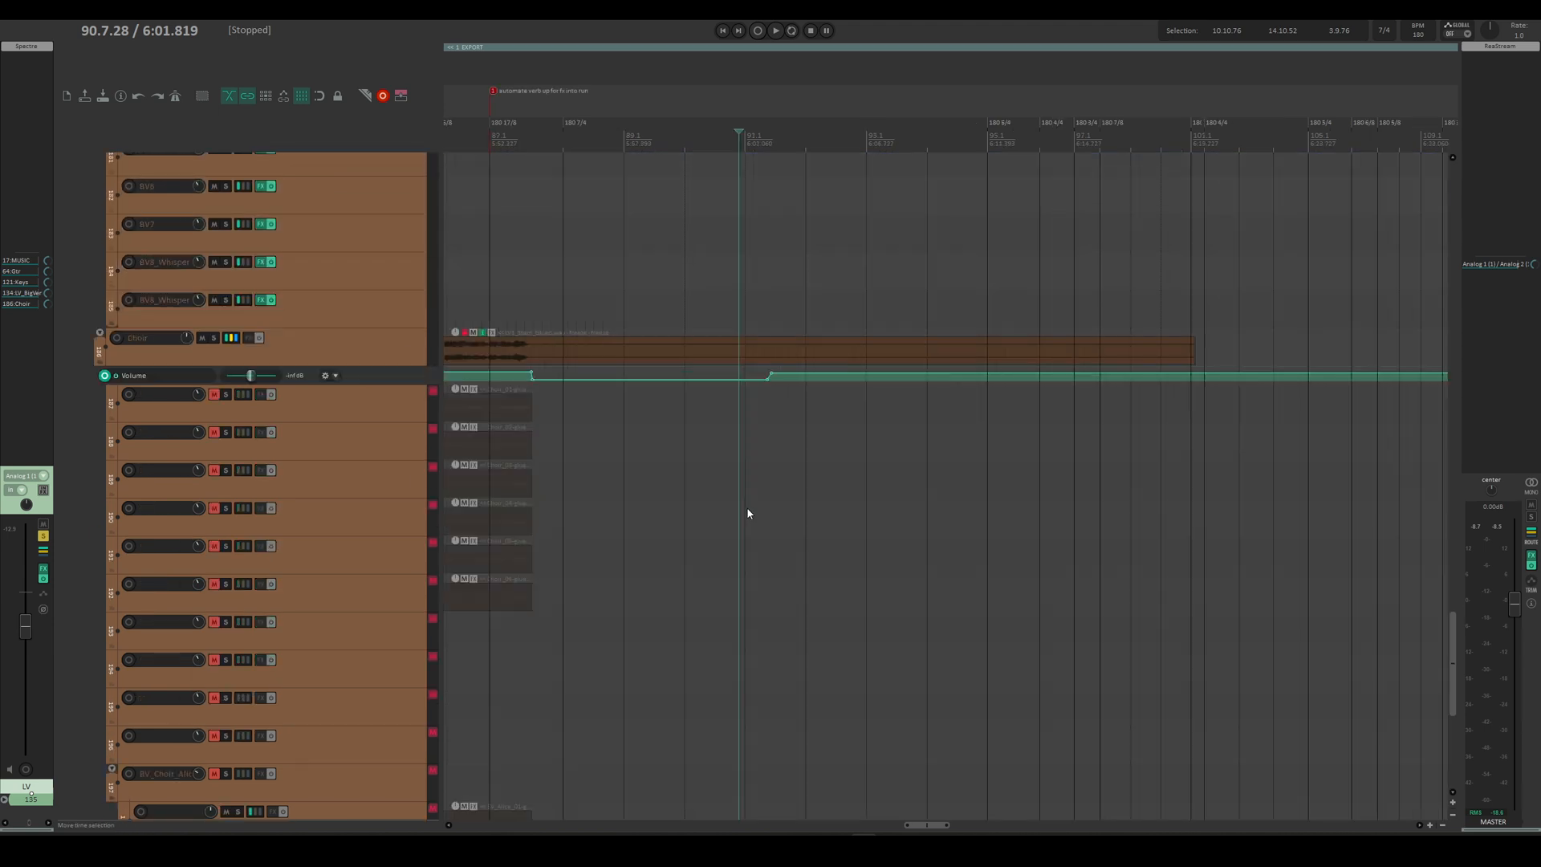
{"action": "scroll", "coordinate": [749, 512], "scroll_direction": "up", "scroll_amount": 3}
{"action": "scroll", "coordinate": [752, 513], "scroll_direction": "down", "scroll_amount": 3}
{"action": "scroll", "coordinate": [827, 466], "scroll_direction": "up", "scroll_amount": 2}
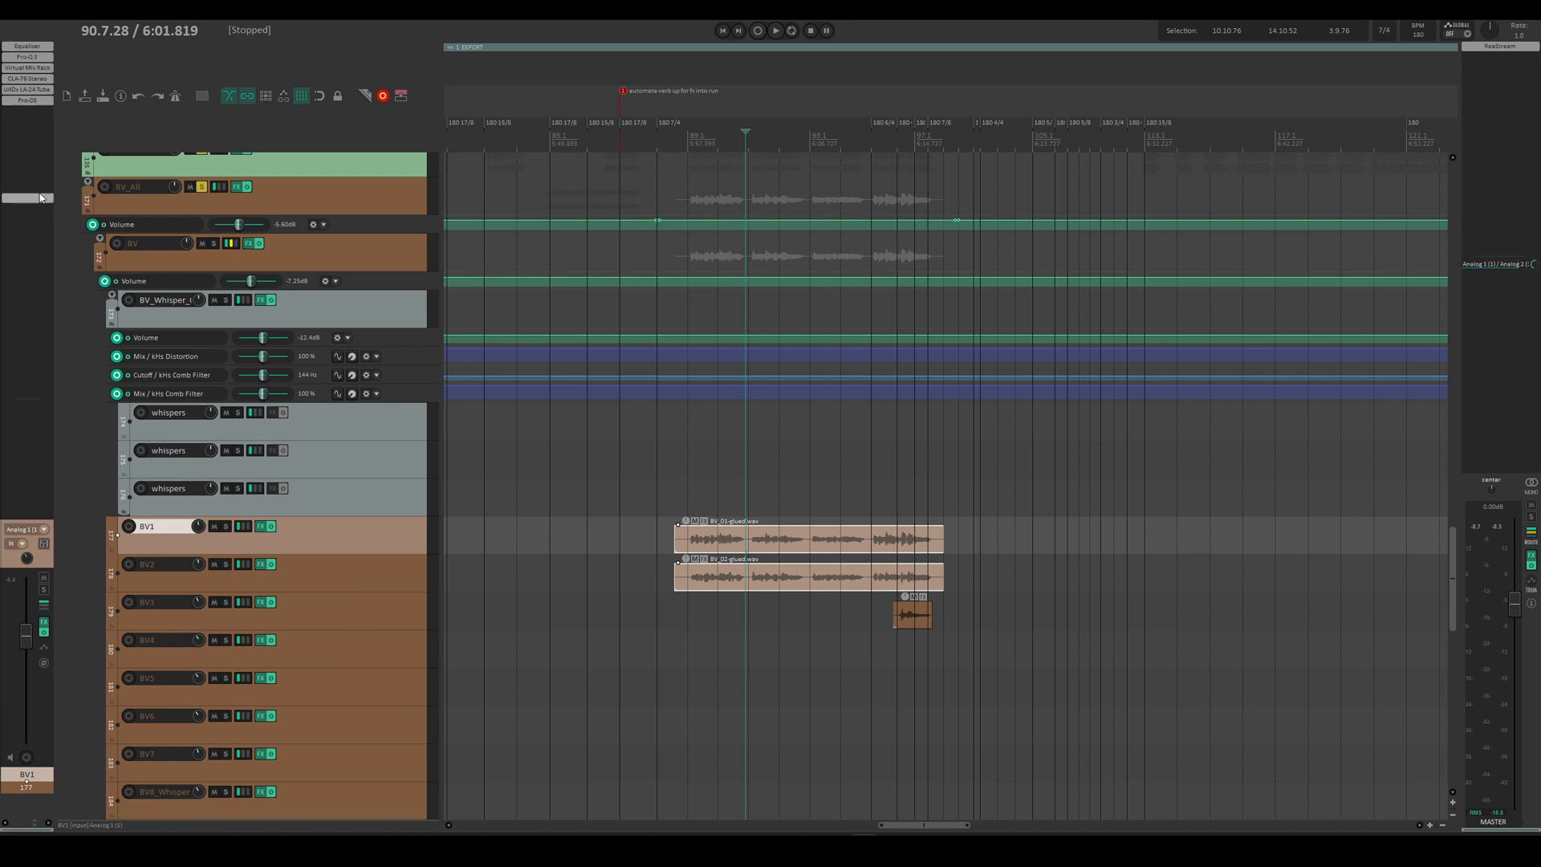
{"action": "left_click", "coordinate": [25, 48]}
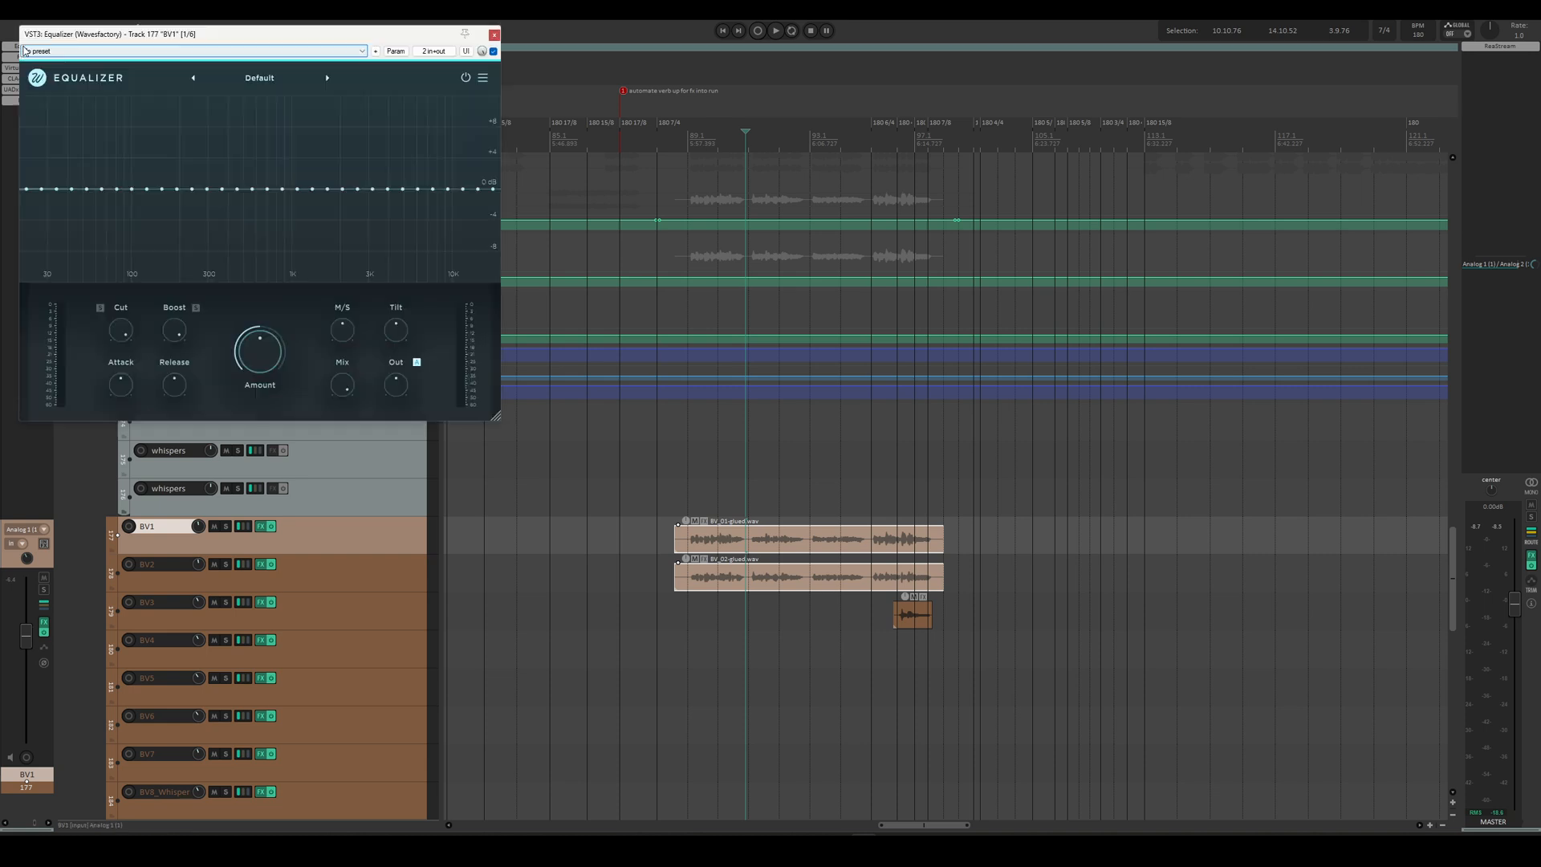
{"action": "left_click_drag", "start_coordinate": [154, 37], "coordinate": [614, 120]}
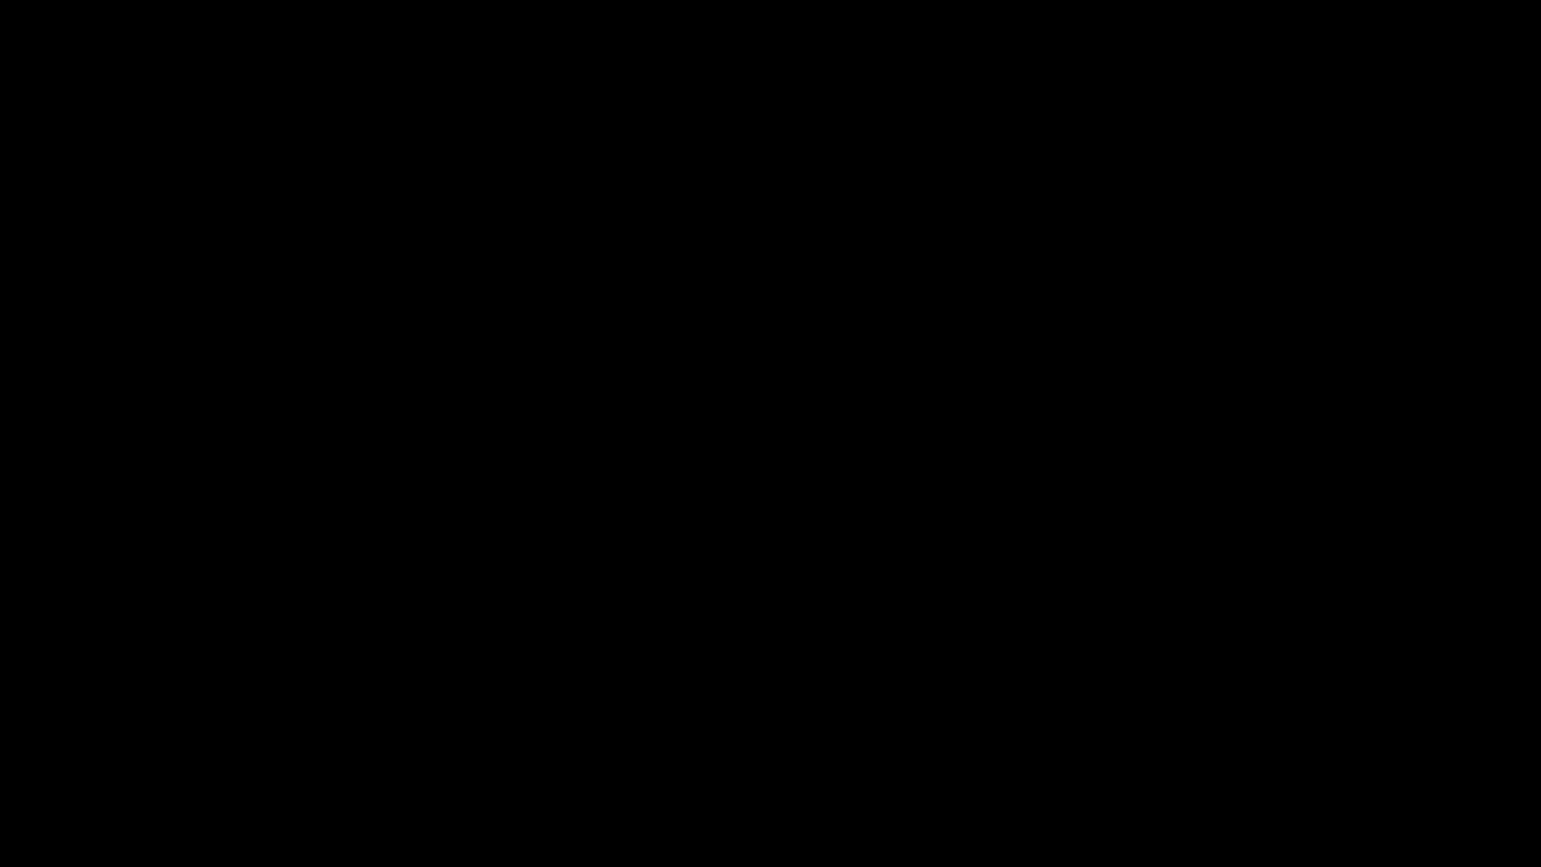
{"action": "left_click_drag", "start_coordinate": [1067, 92], "coordinate": [1101, 99]}
Step: Inspect BV1's Pro-Q 3 curve and the FG-N module in its Virtual Mix Rack, and close both plug-ins
{"action": "left_click", "coordinate": [27, 57]}
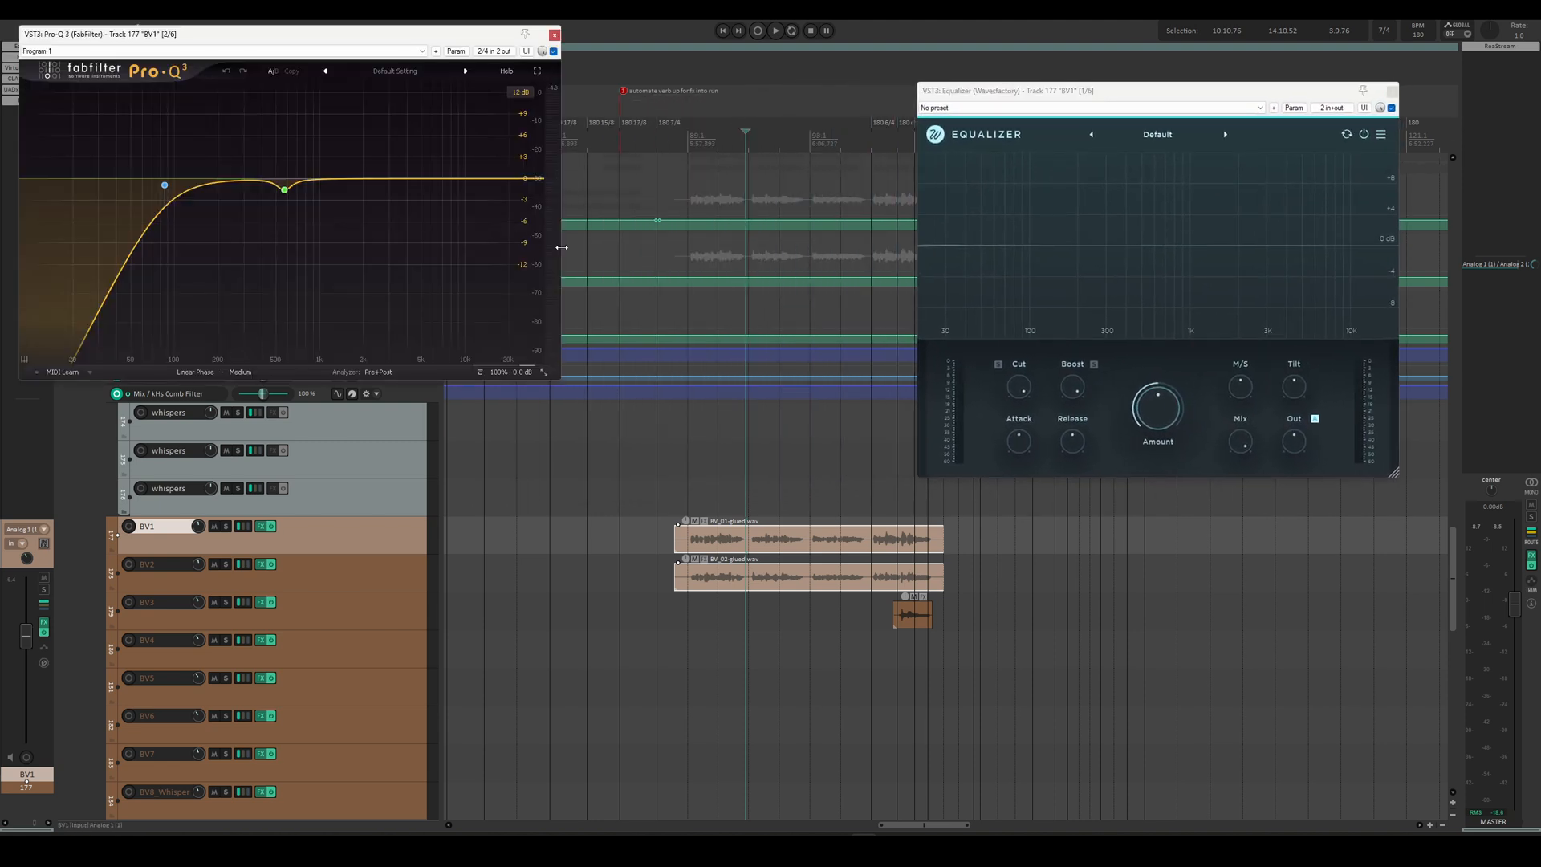
{"action": "left_click_drag", "start_coordinate": [257, 37], "coordinate": [641, 139]}
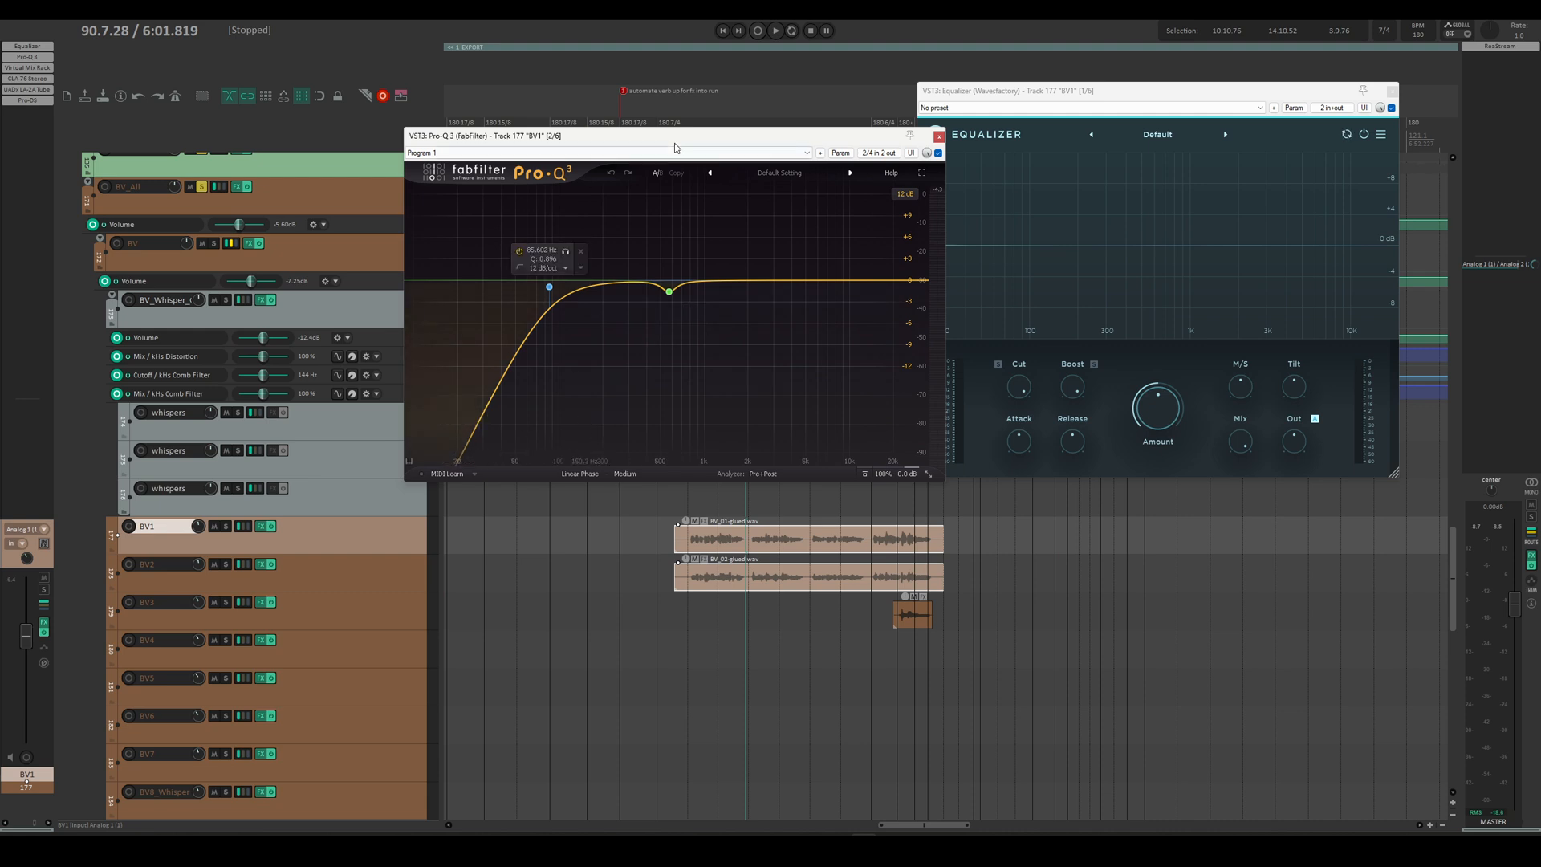
{"action": "left_click_drag", "start_coordinate": [673, 142], "coordinate": [610, 160]}
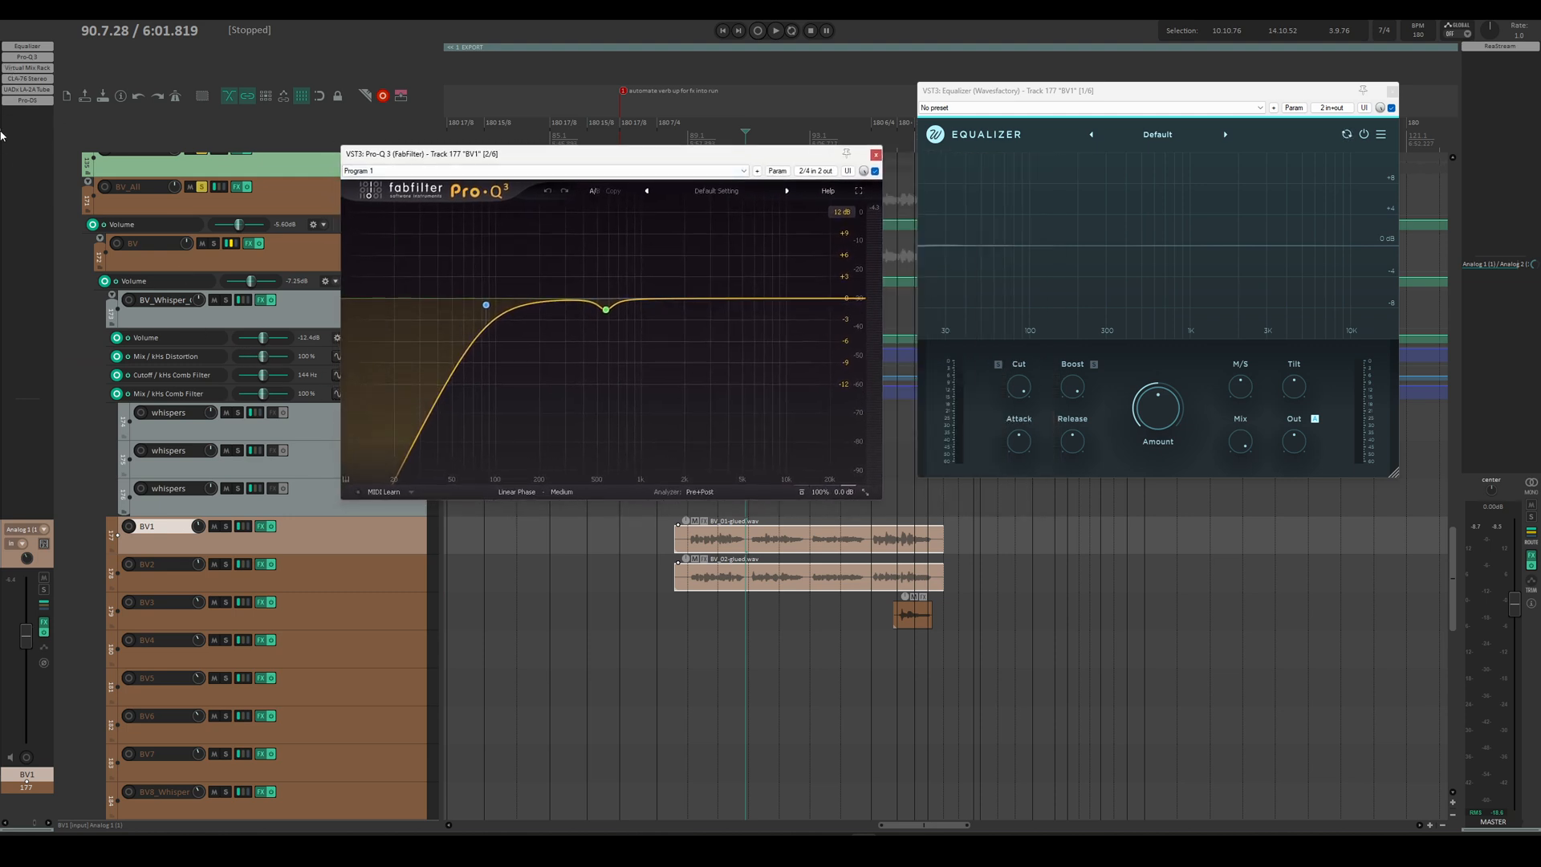
{"action": "left_click", "coordinate": [26, 69]}
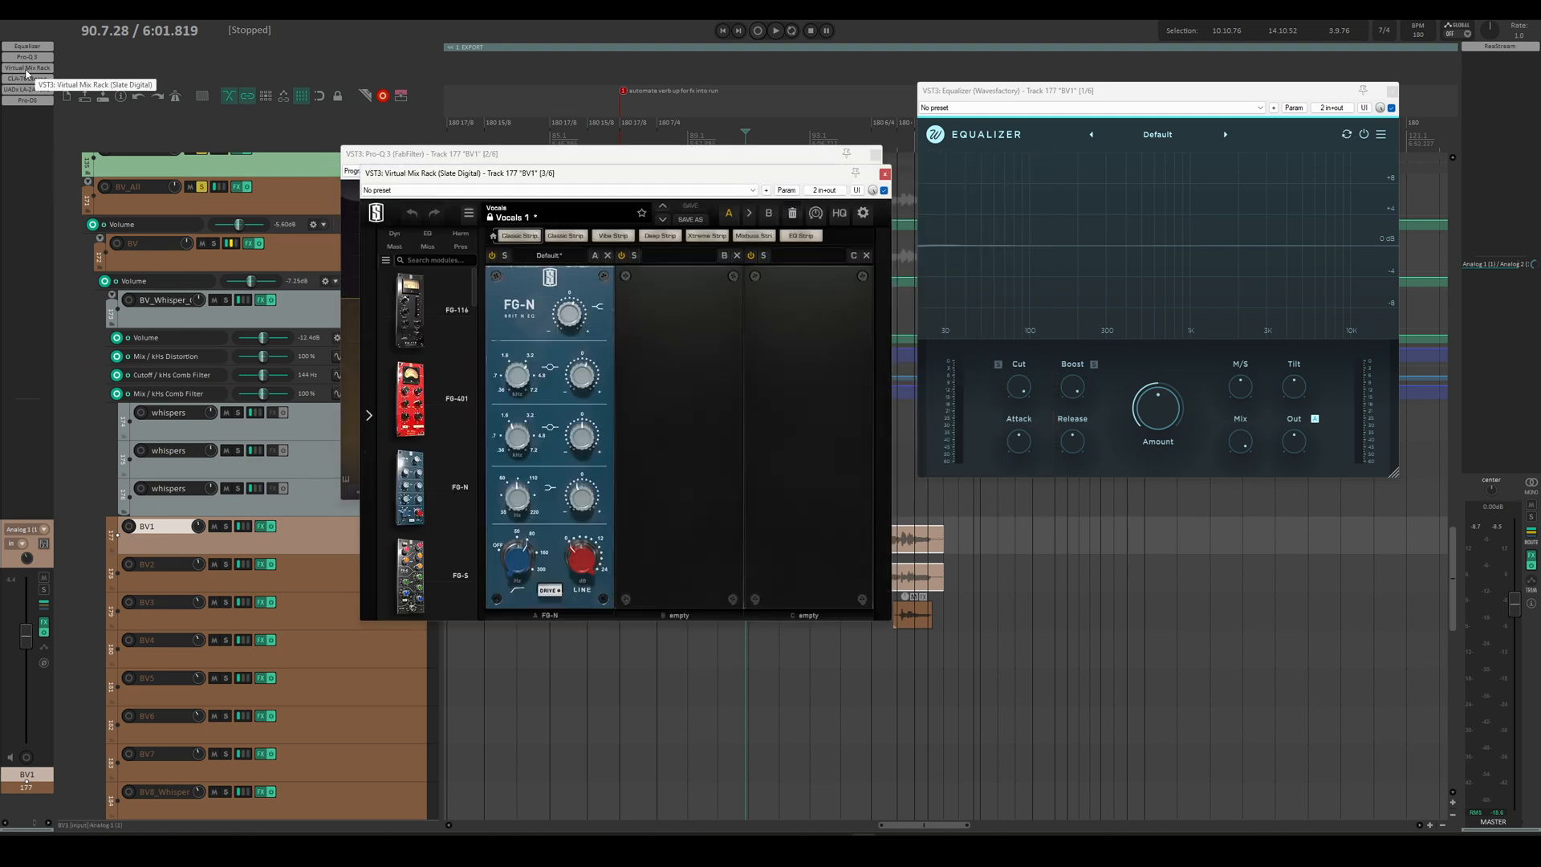
{"action": "key", "text": "Escape"}
{"action": "key", "text": "Escape"}
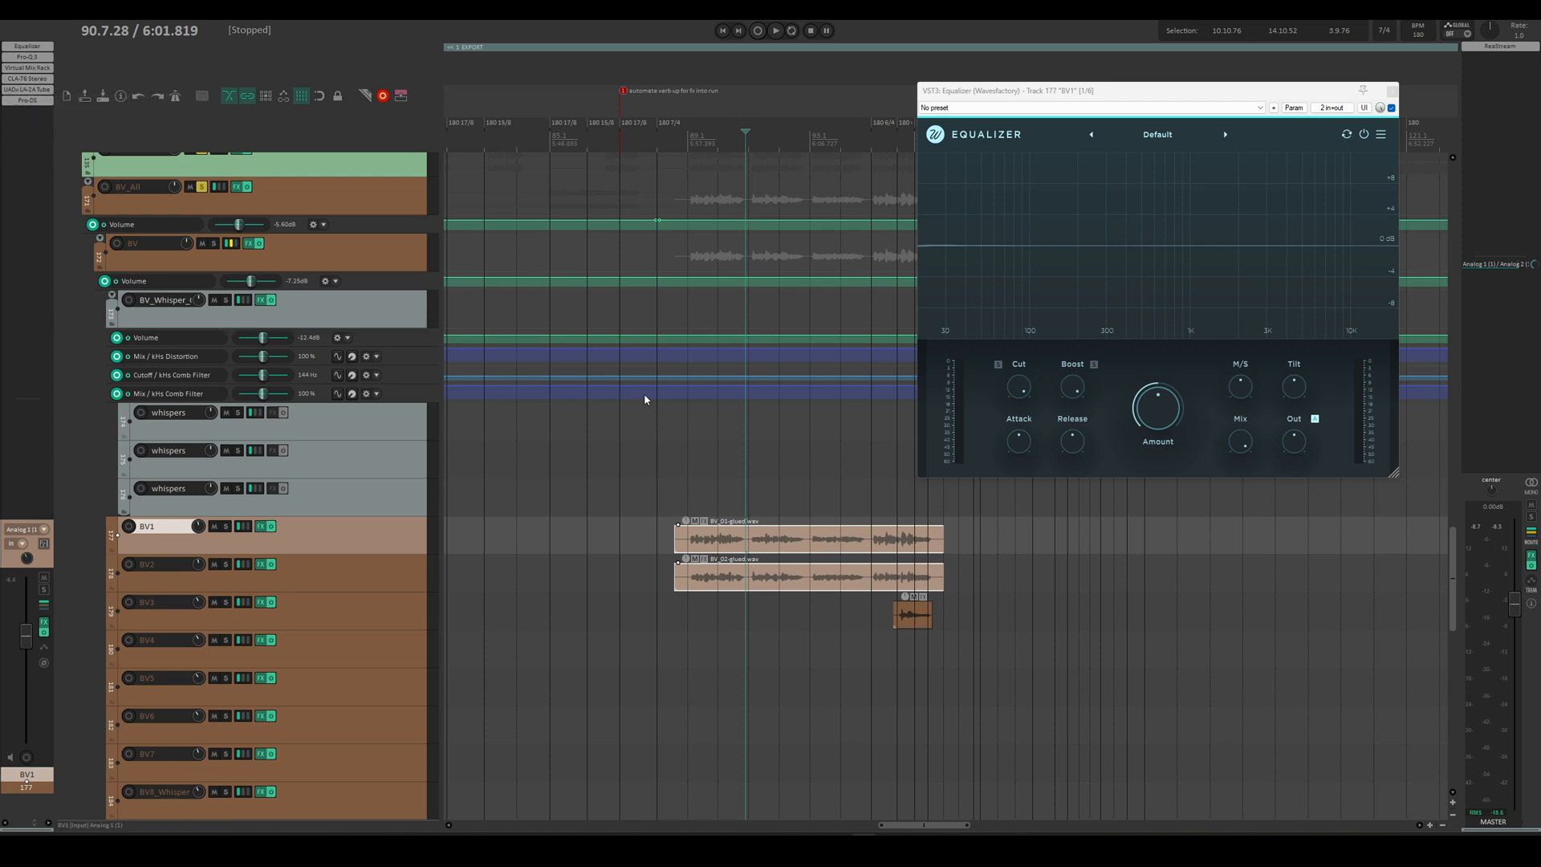
Step: Look over the BV1 and BV2 items along the timeline and select the BV folder track
{"action": "scroll", "coordinate": [695, 502], "scroll_direction": "down", "scroll_amount": 3}
{"action": "scroll", "coordinate": [693, 506], "scroll_direction": "right", "scroll_amount": 2}
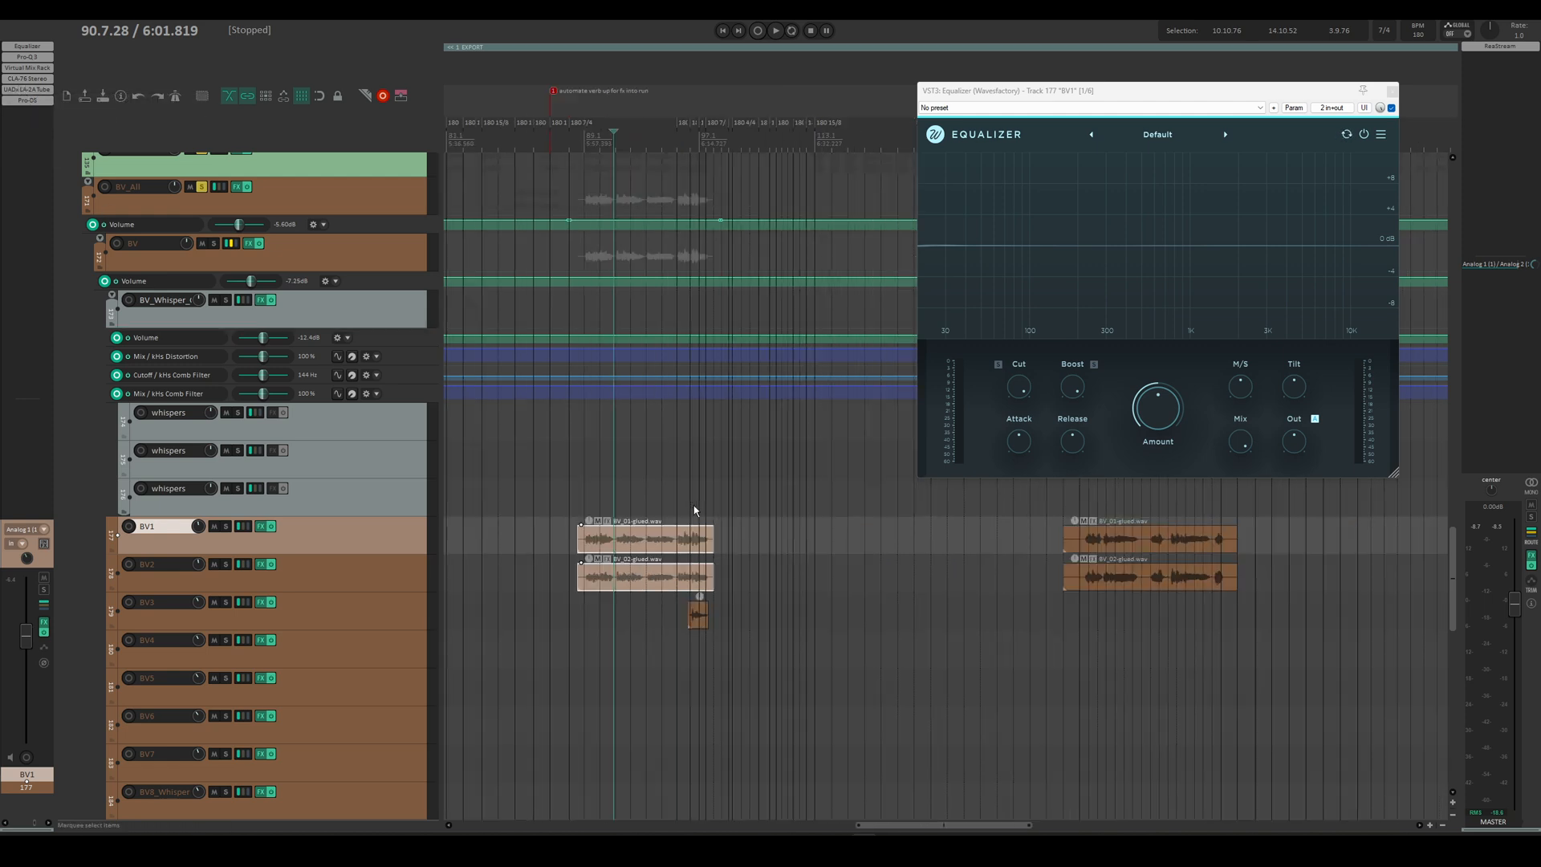
{"action": "scroll", "coordinate": [589, 459], "scroll_direction": "up", "scroll_amount": 3}
{"action": "scroll", "coordinate": [590, 459], "scroll_direction": "down", "scroll_amount": 3}
{"action": "scroll", "coordinate": [571, 505], "scroll_direction": "left", "scroll_amount": 2}
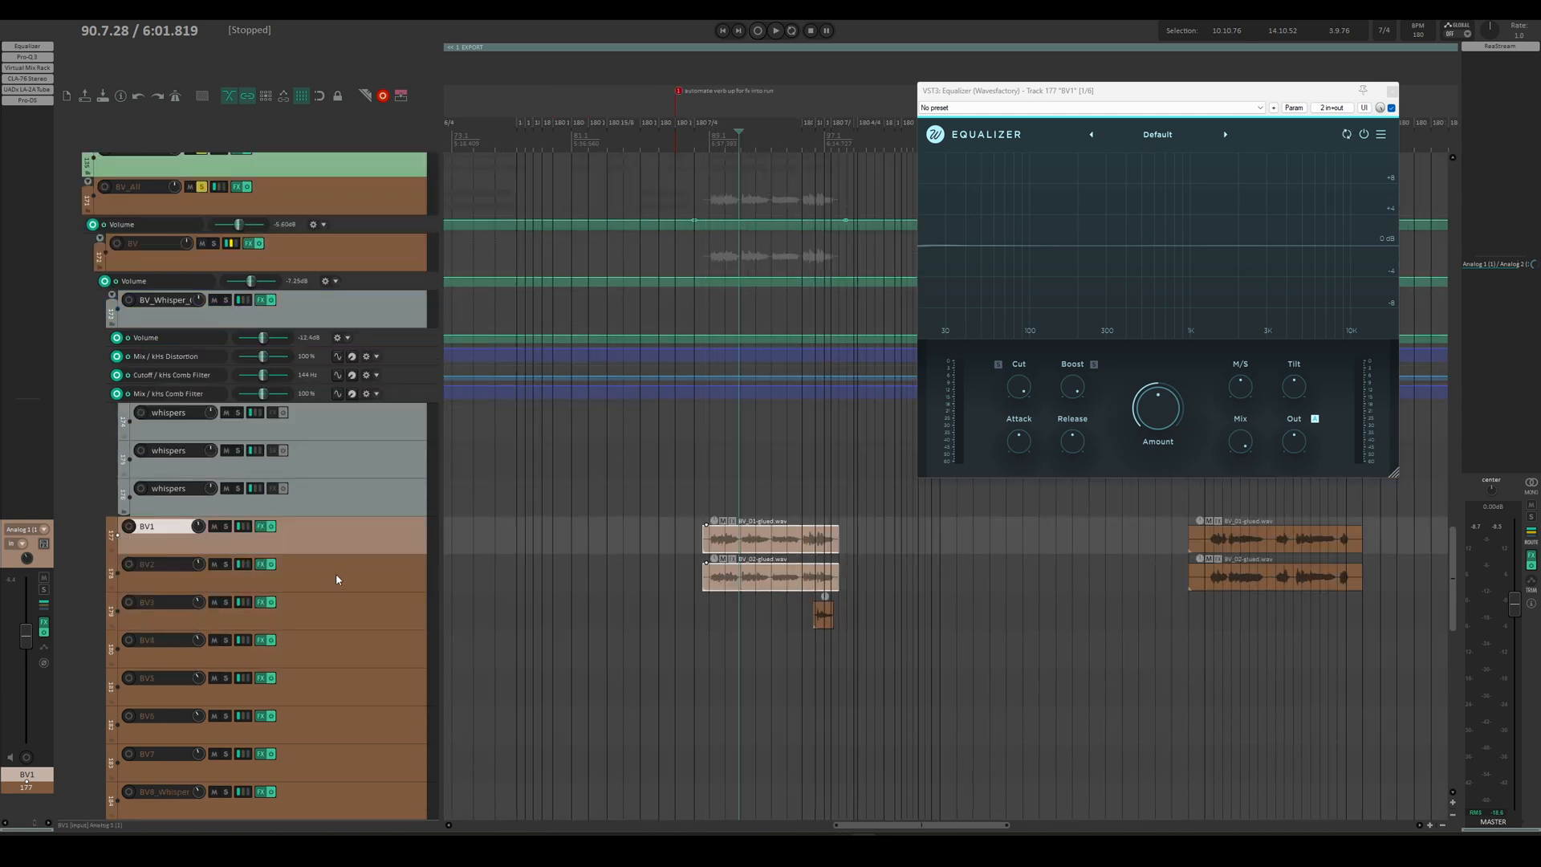
{"action": "left_click", "coordinate": [346, 570]}
{"action": "left_click", "coordinate": [346, 534]}
{"action": "left_click", "coordinate": [325, 257]}
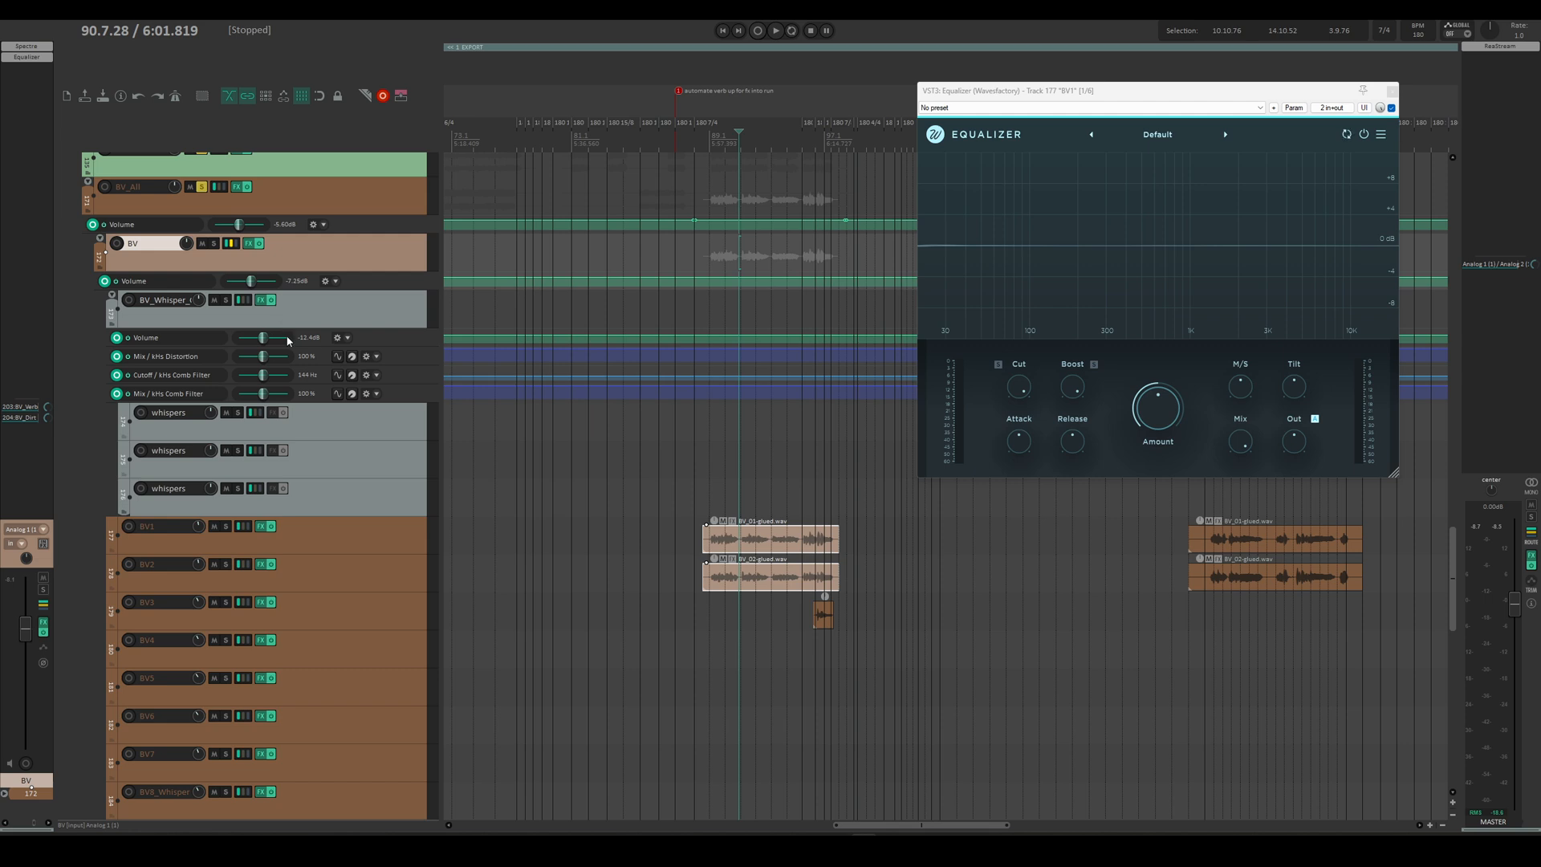
Step: Follow the BV track's send to BV_Dirt, then select BV_Verb and inspect its reverb plug-in
{"action": "left_click", "coordinate": [11, 418]}
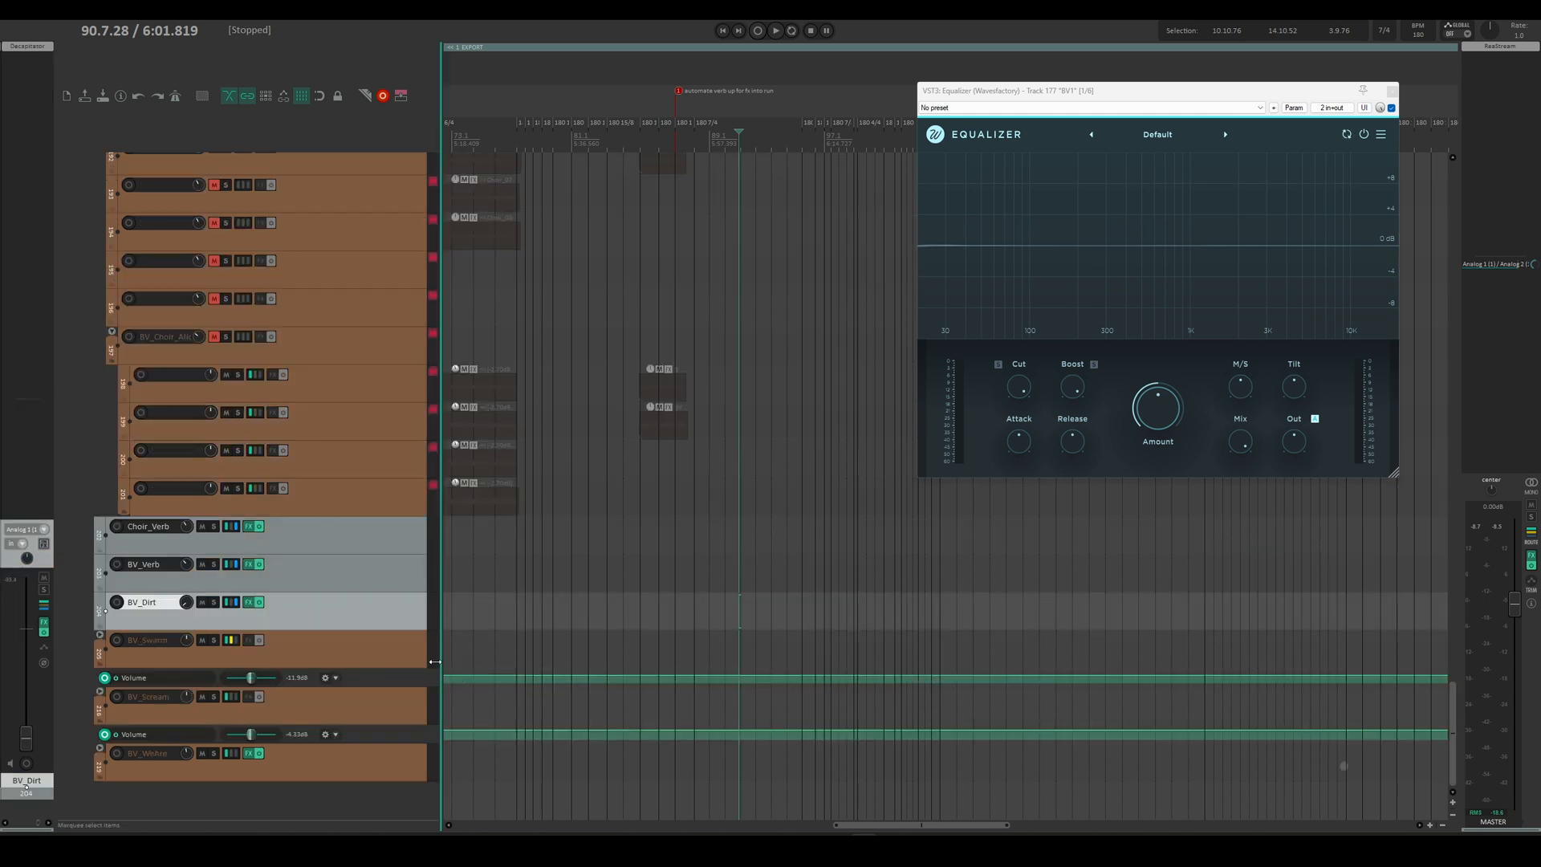
{"action": "left_click", "coordinate": [346, 576]}
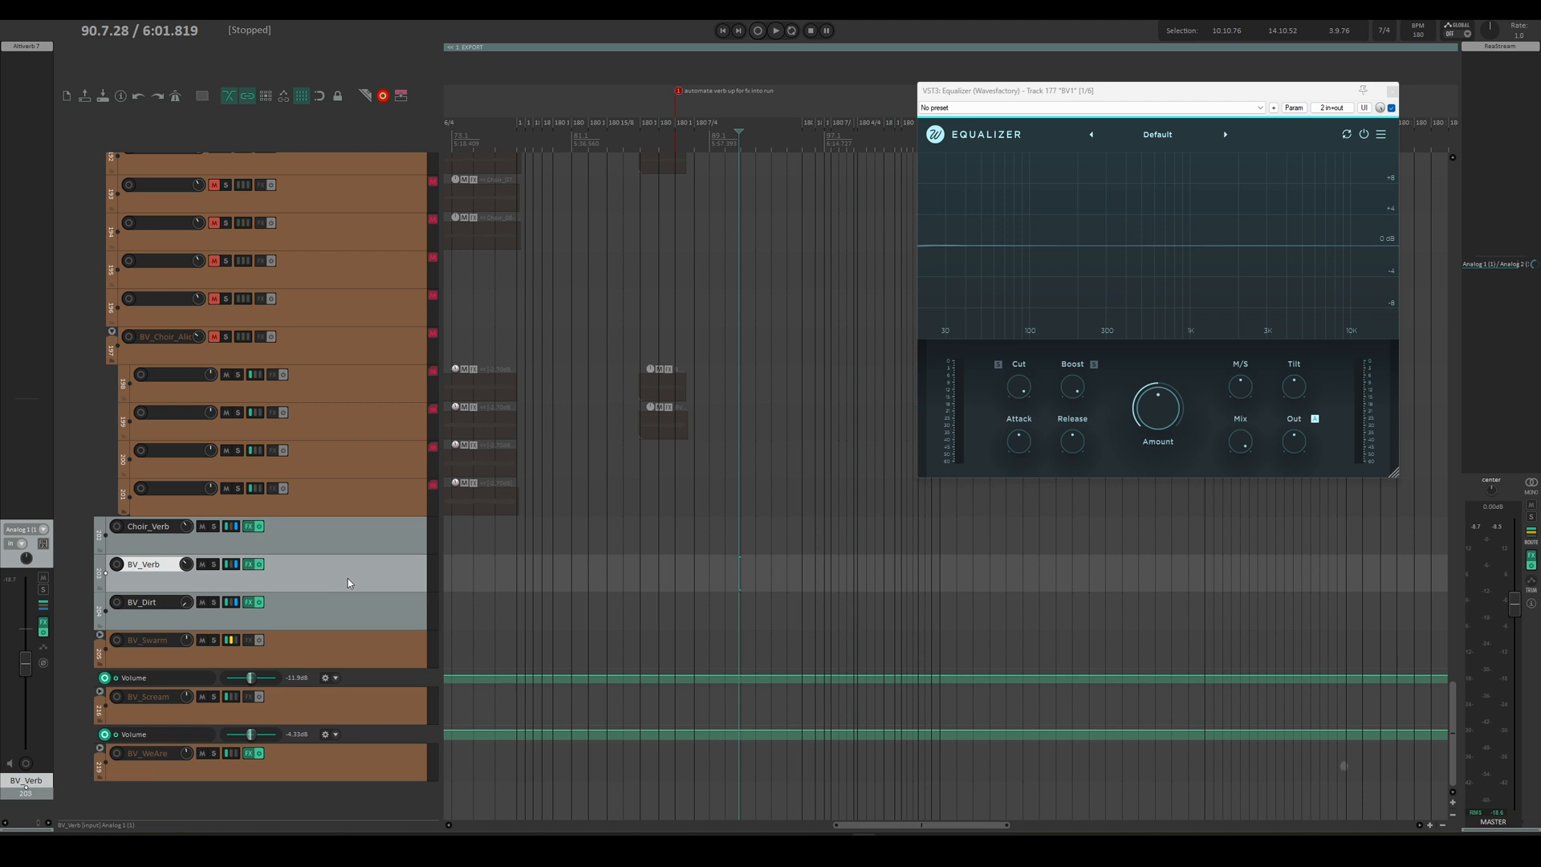
{"action": "left_click", "coordinate": [14, 48]}
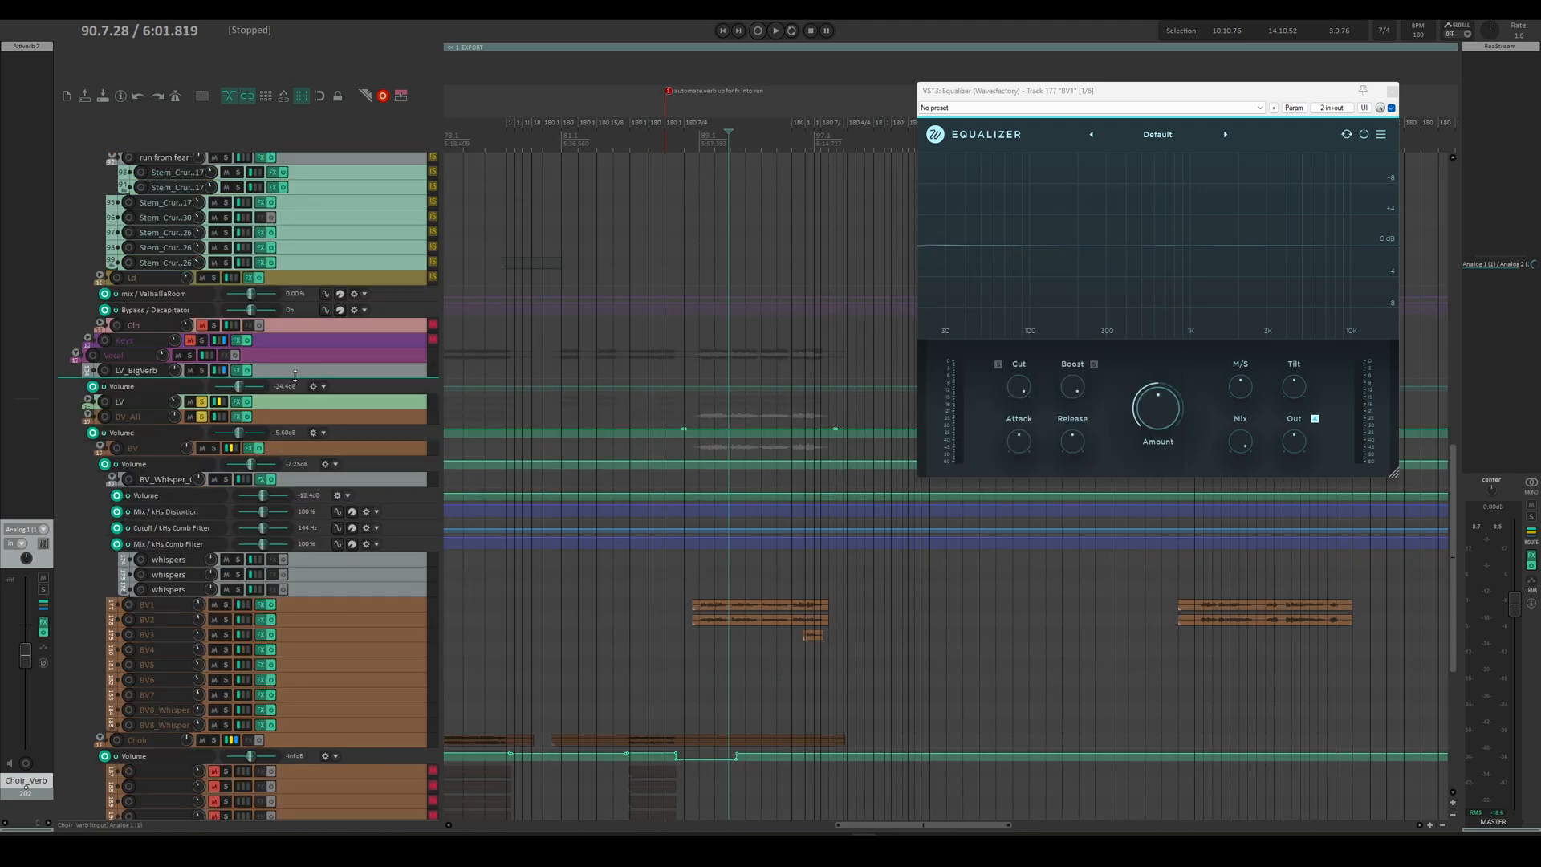
Step: Unsolo LV and BV_All, collapse the BV_All folder and expand the LV folder
{"action": "left_click", "coordinate": [201, 402]}
{"action": "left_click", "coordinate": [201, 417]}
{"action": "left_click", "coordinate": [284, 417]}
{"action": "key", "text": "f"}
{"action": "left_click", "coordinate": [297, 402]}
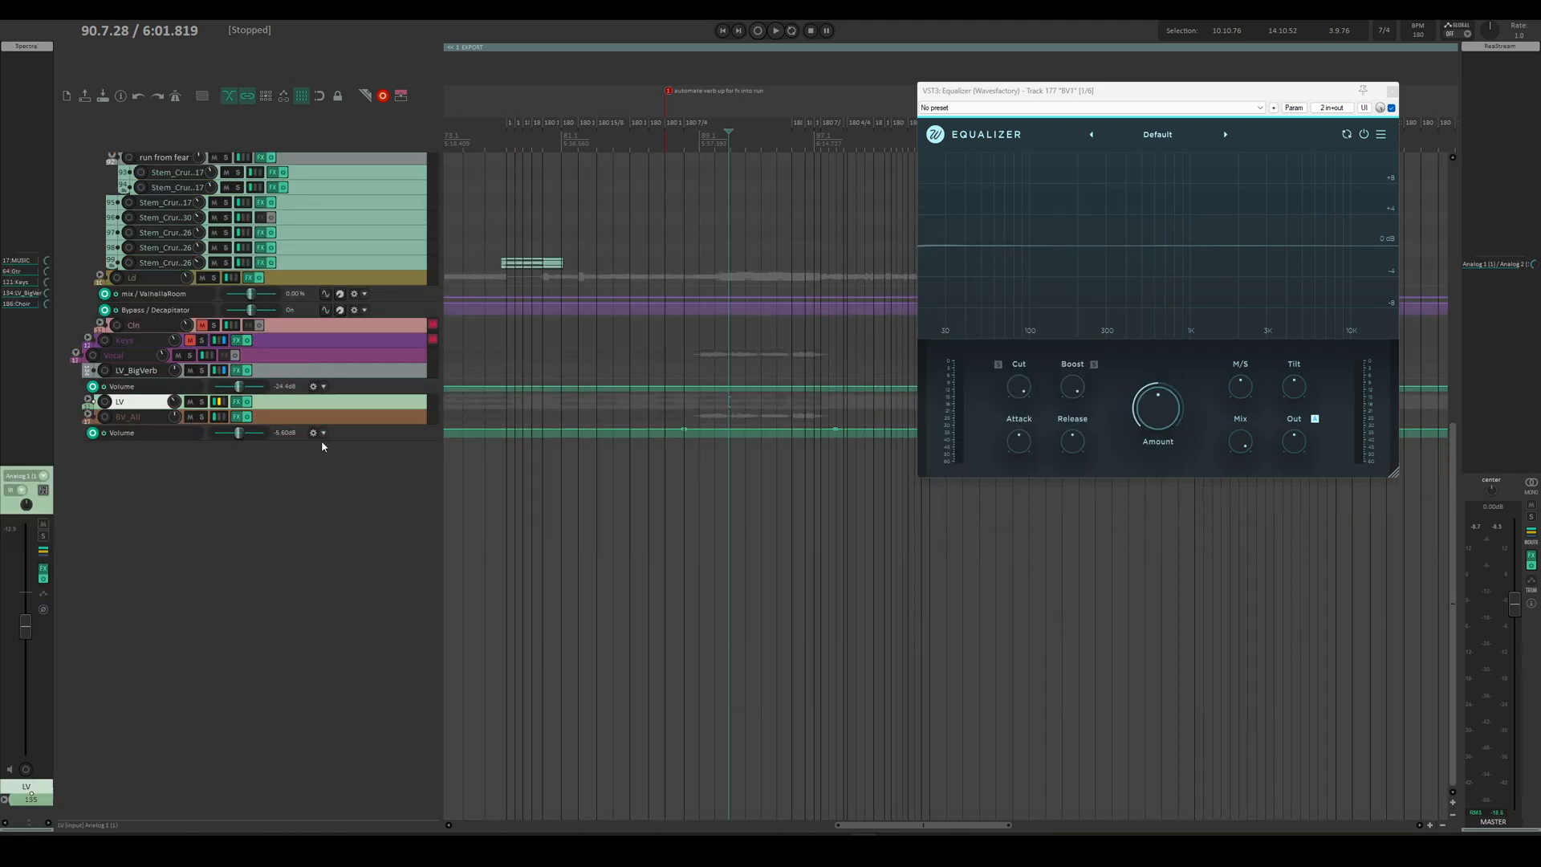
{"action": "key", "text": "f"}
{"action": "left_click", "coordinate": [336, 449]}
{"action": "scroll", "coordinate": [643, 622], "scroll_direction": "down", "scroll_amount": 6}
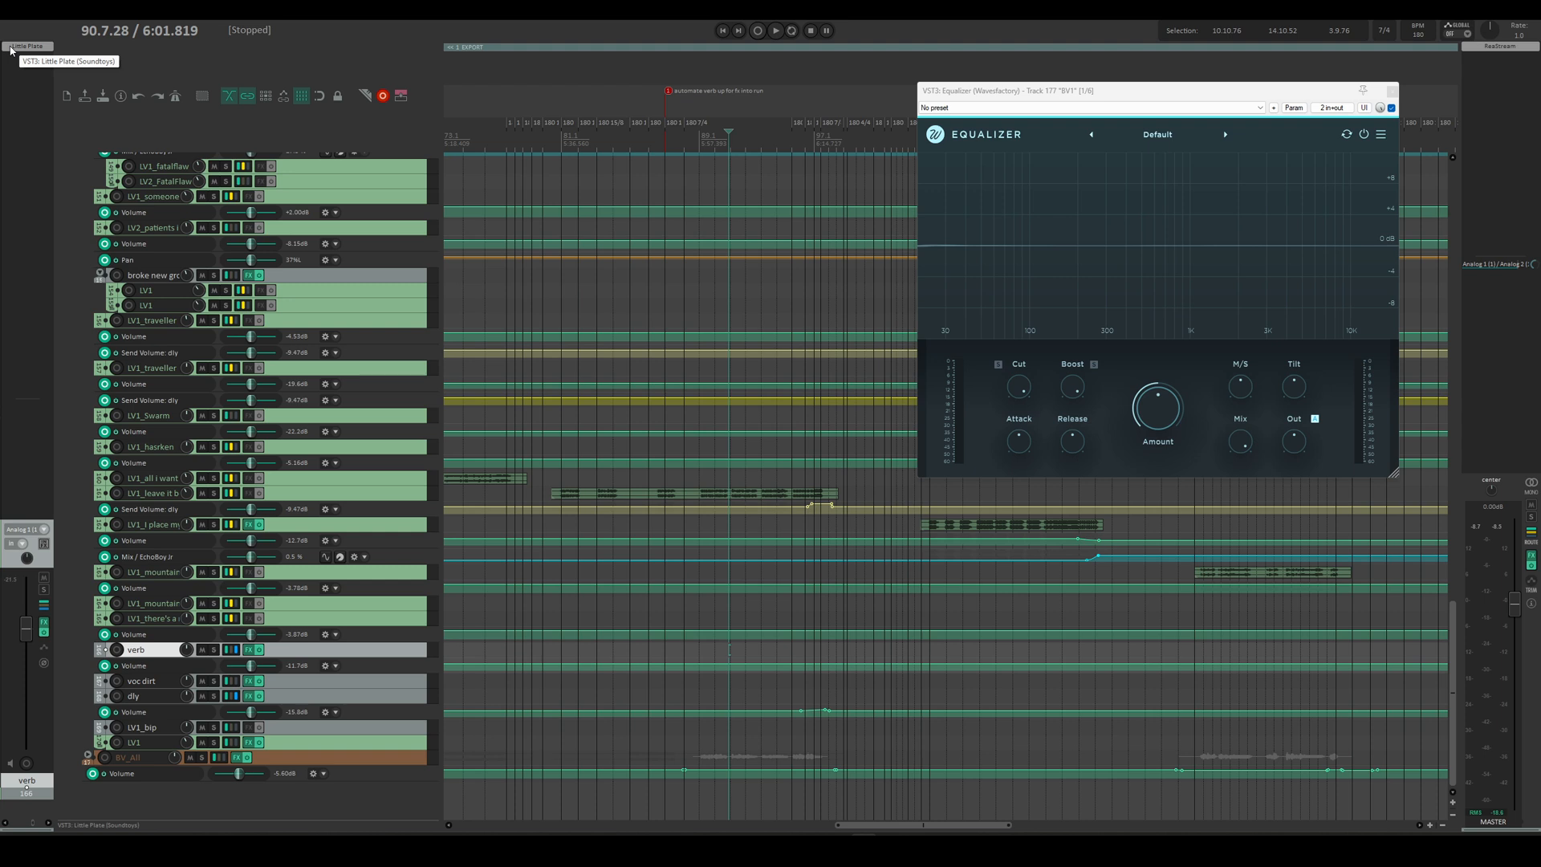
Step: Inspect the Little Plate reverb on the lead vocal's verb track, and select the voc dirt and dly tracks
{"action": "left_click", "coordinate": [10, 48]}
{"action": "left_click_drag", "start_coordinate": [425, 69], "coordinate": [686, 91]}
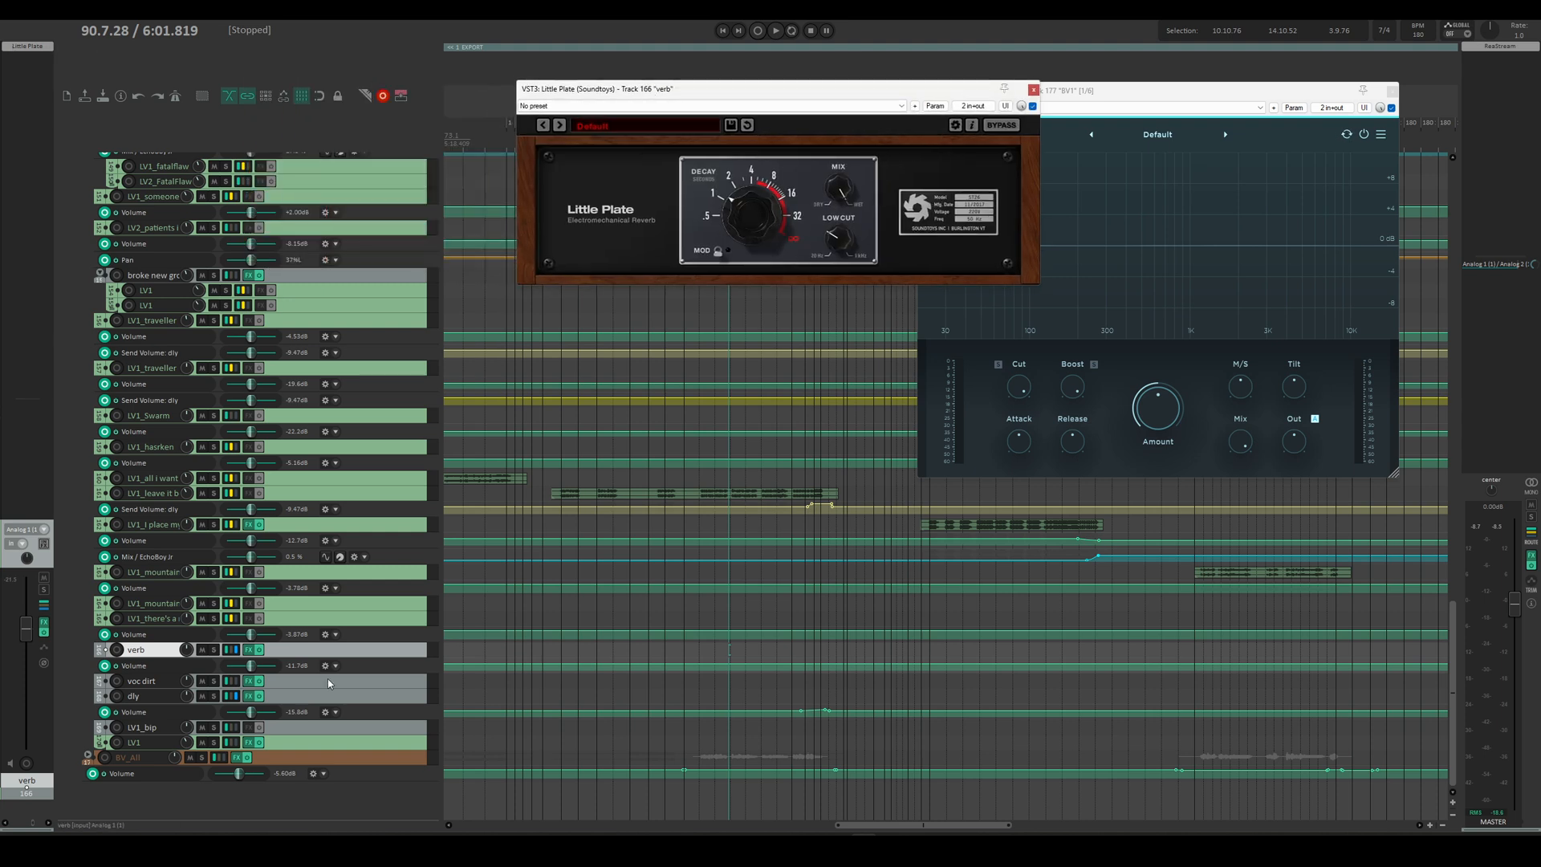
{"action": "left_click", "coordinate": [327, 680]}
{"action": "left_click", "coordinate": [328, 695]}
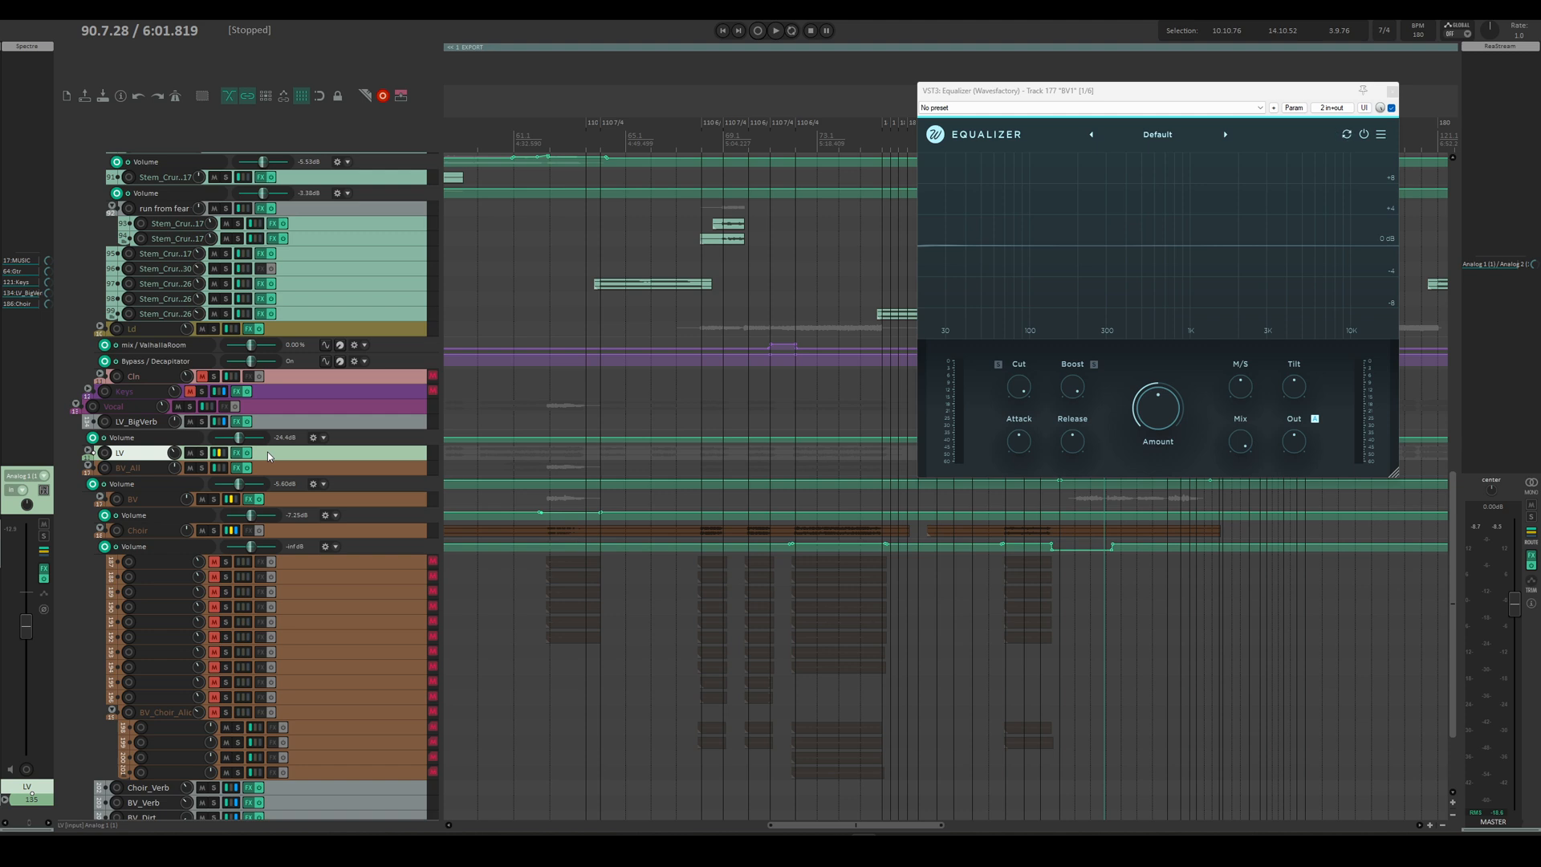
Step: Select LV_BigVerb and open its Lexicon 224 reverb, moving the plug-in window over the arrangement
{"action": "left_click", "coordinate": [267, 419]}
{"action": "left_click", "coordinate": [26, 46]}
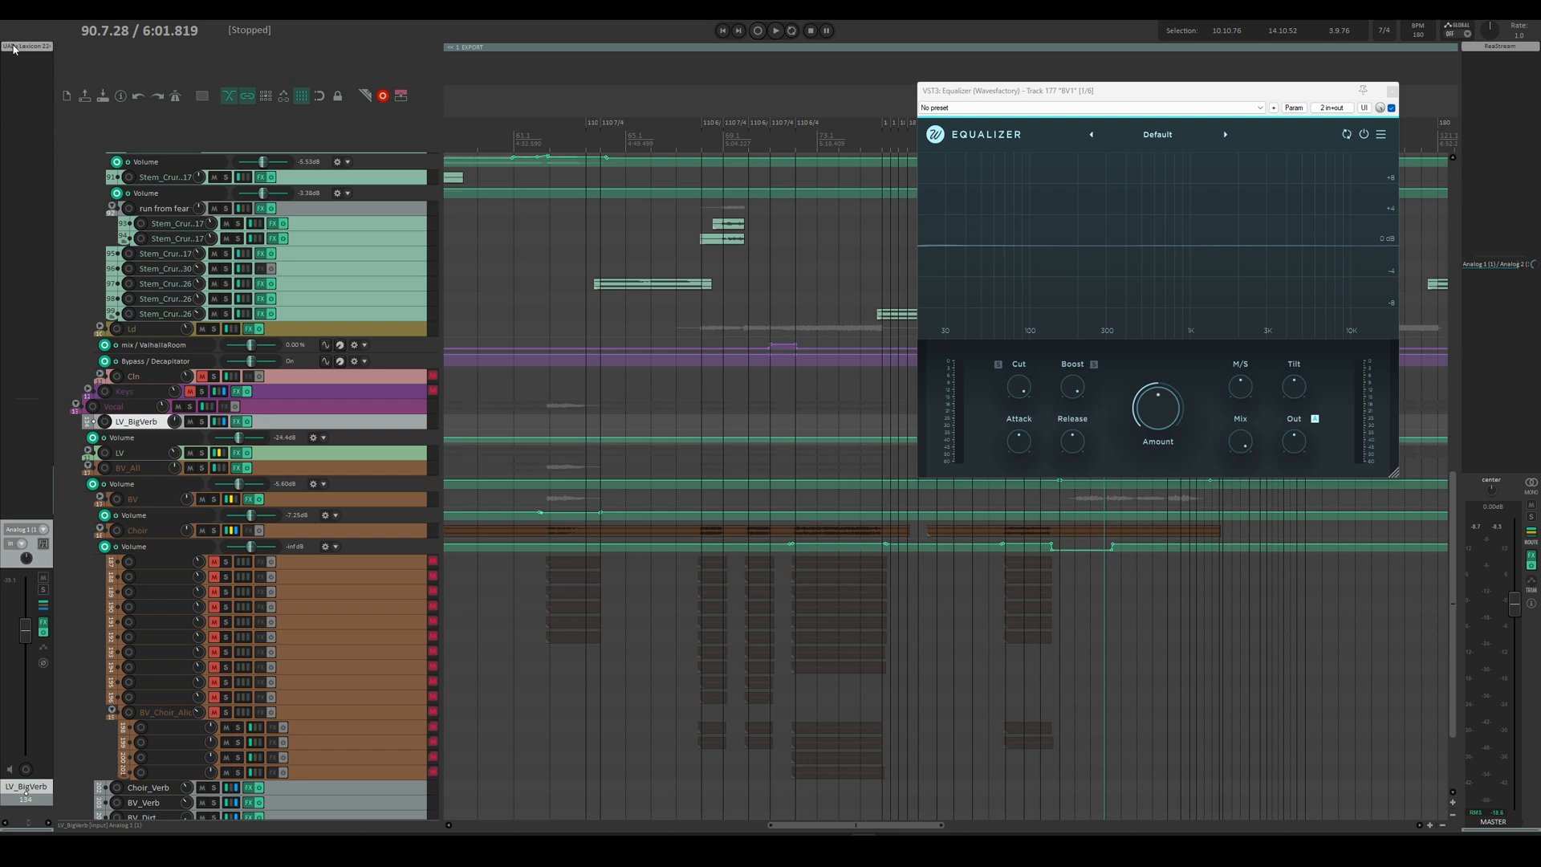
{"action": "left_click_drag", "start_coordinate": [856, 280], "coordinate": [540, 167]}
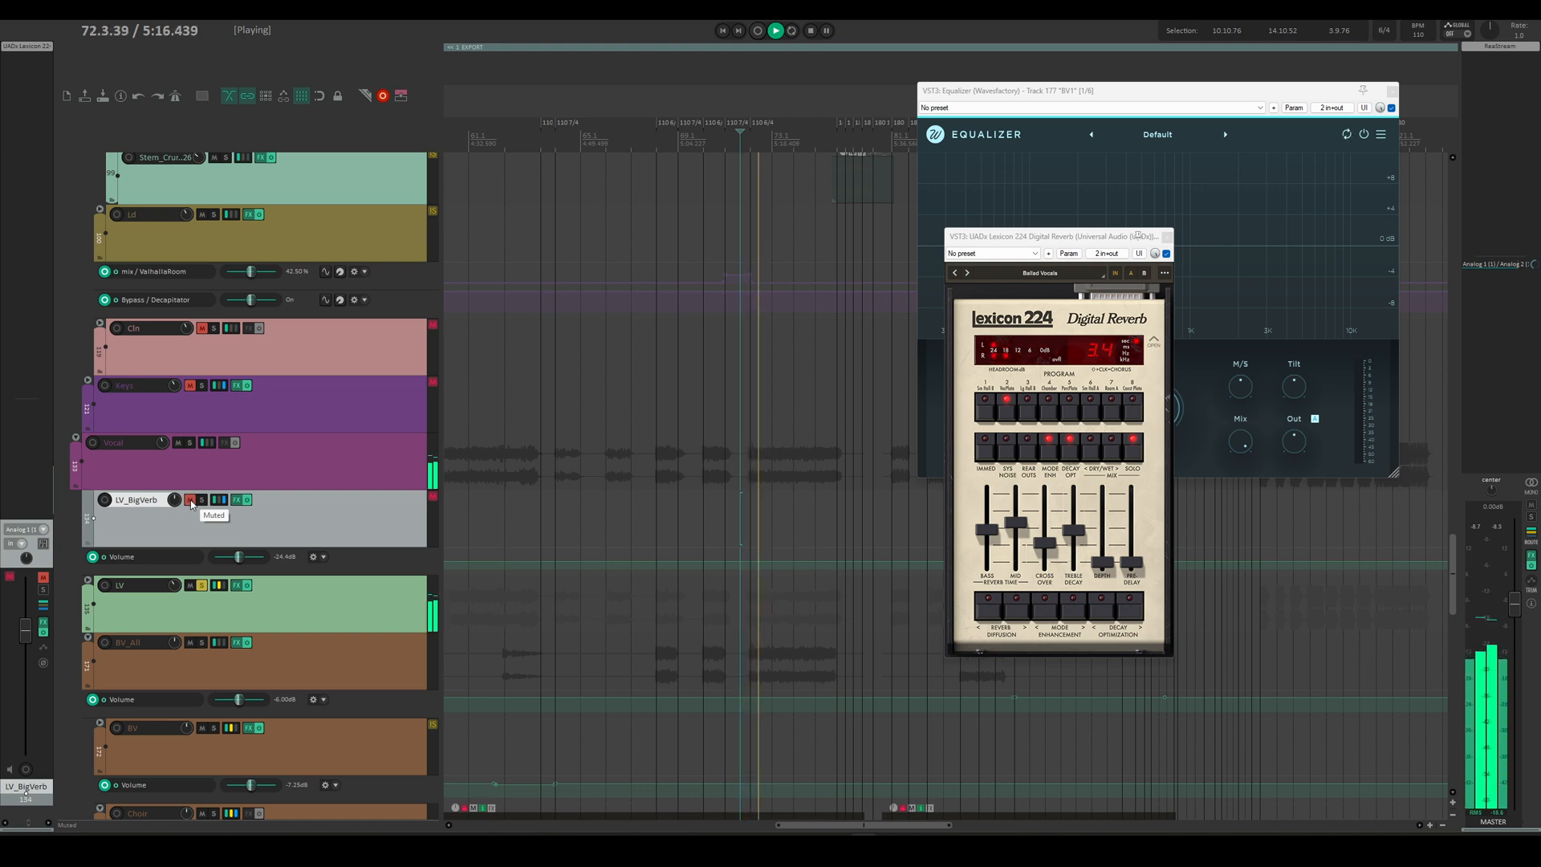
Step: Unmute LV_BigVerb during playback, solo it in place of LV to hear the reverb alone, and stop
{"action": "left_click", "coordinate": [191, 500]}
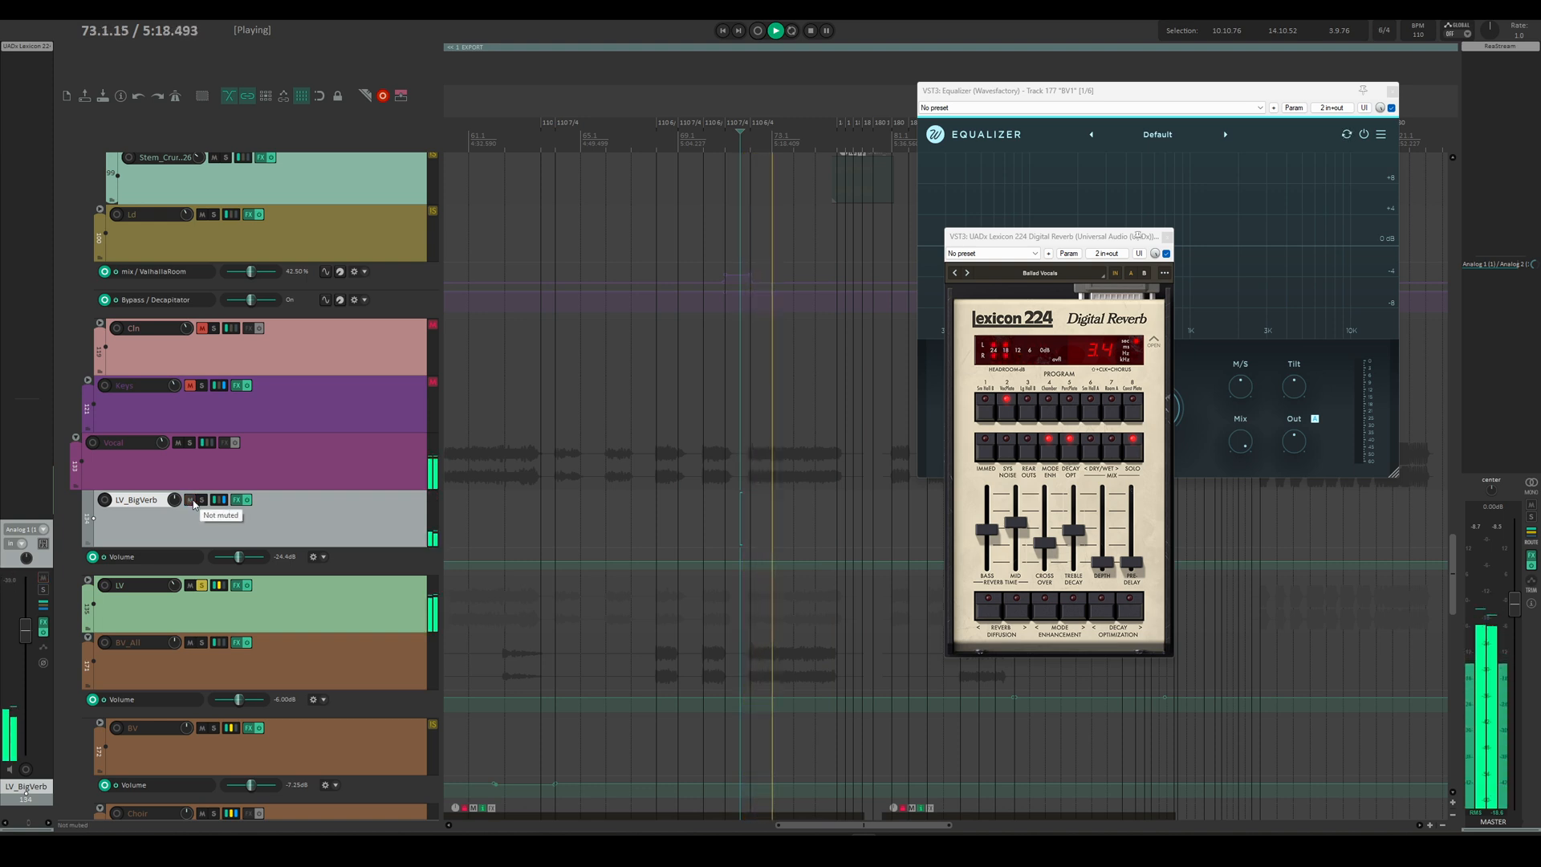
{"action": "left_click", "coordinate": [201, 499]}
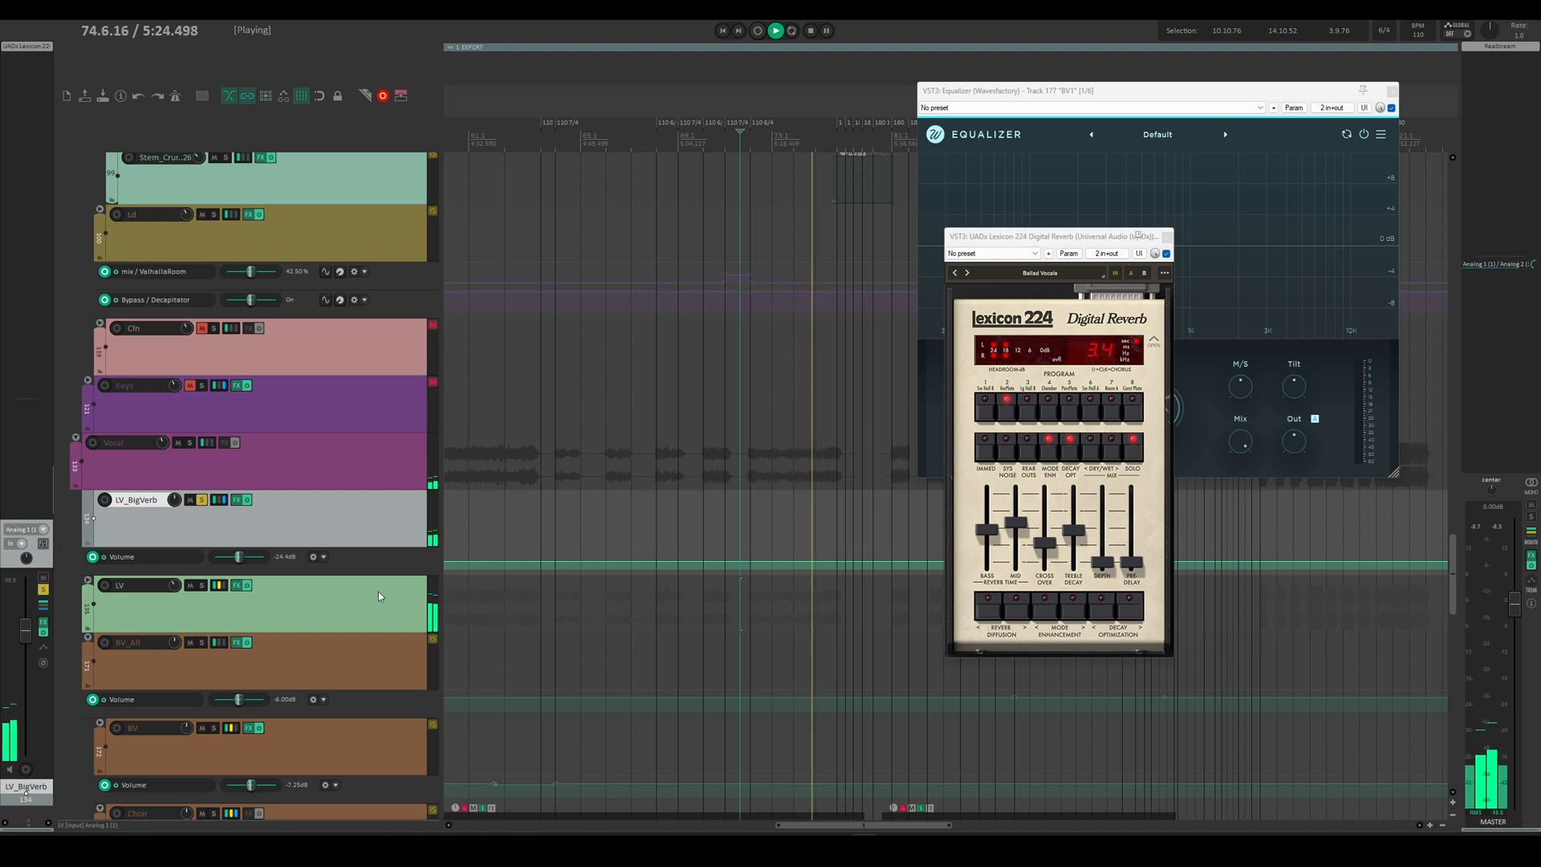
{"action": "key", "text": "space"}
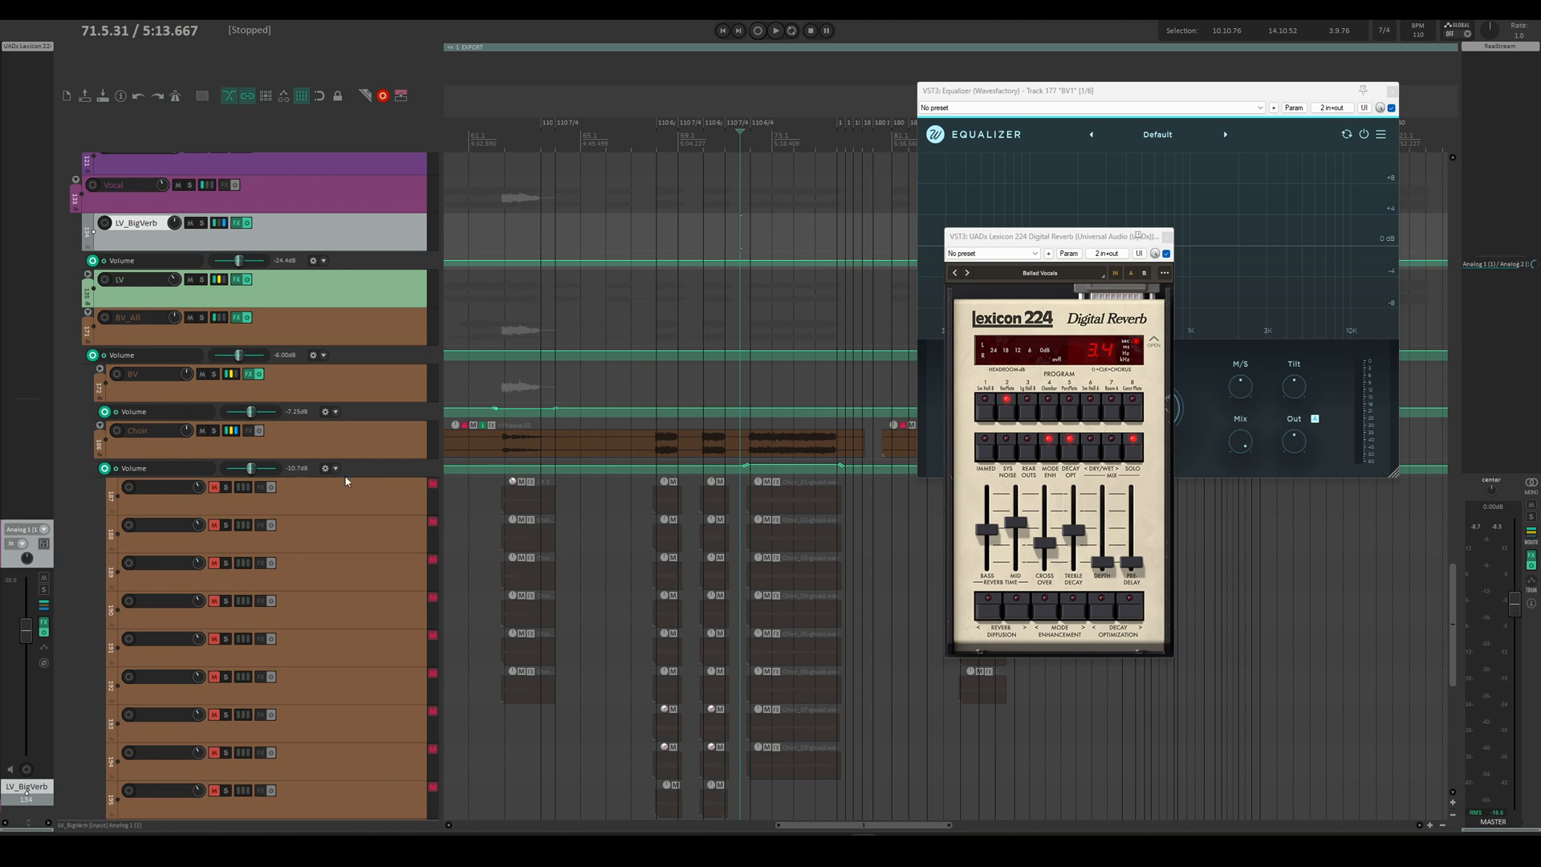
Step: Look over the Choir folder's stacked tracks and their items, back to the earliest group around bar 41
{"action": "left_click", "coordinate": [332, 446]}
{"action": "scroll", "coordinate": [512, 525], "scroll_direction": "down", "scroll_amount": 3}
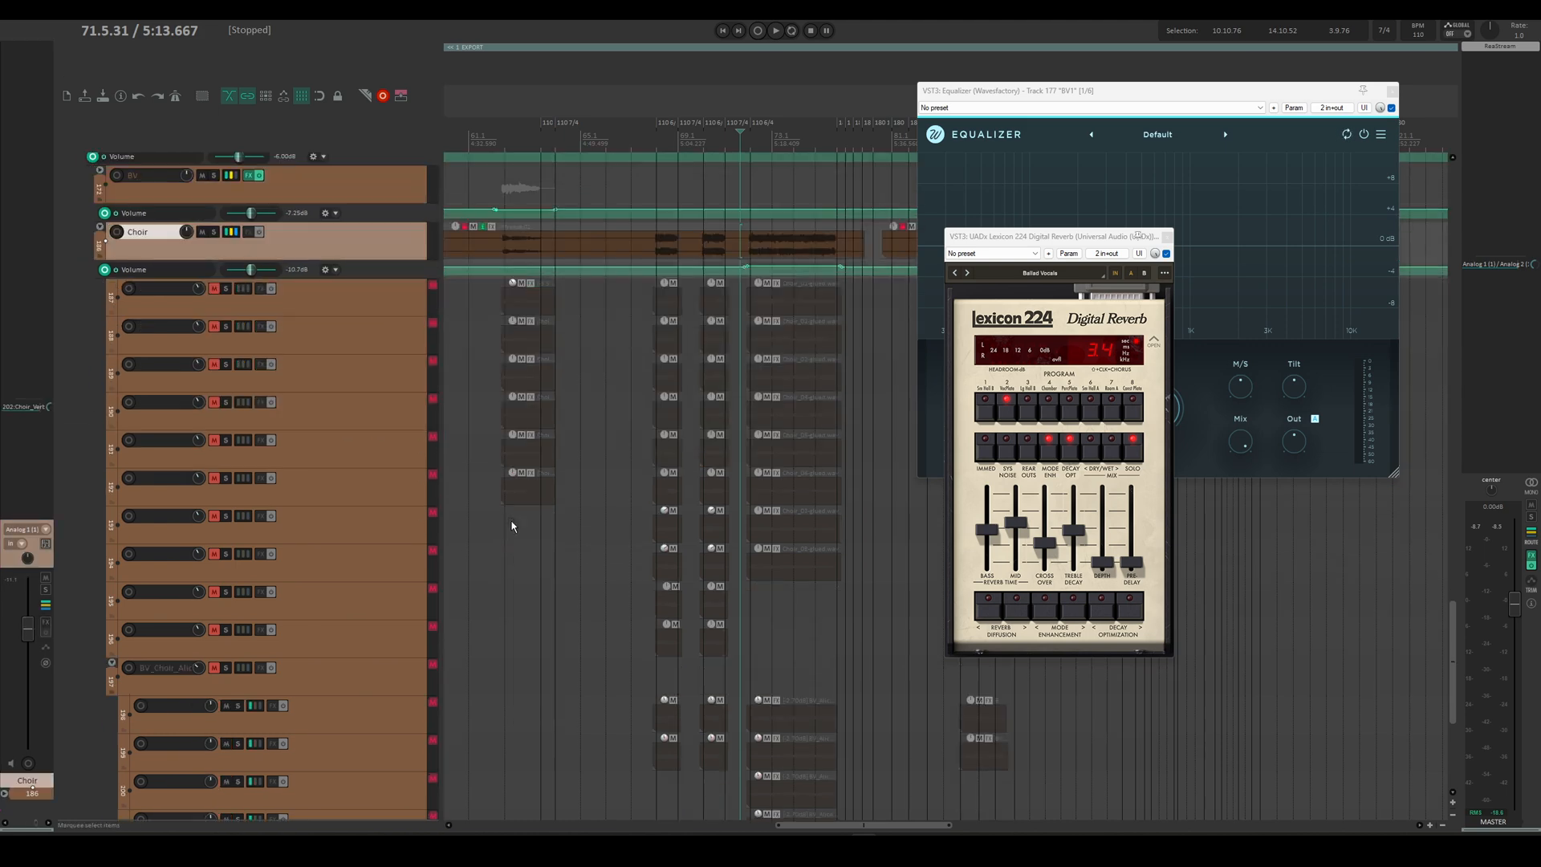
{"action": "scroll", "coordinate": [517, 526], "scroll_direction": "down", "scroll_amount": 4}
{"action": "scroll", "coordinate": [524, 532], "scroll_direction": "down", "scroll_amount": 4}
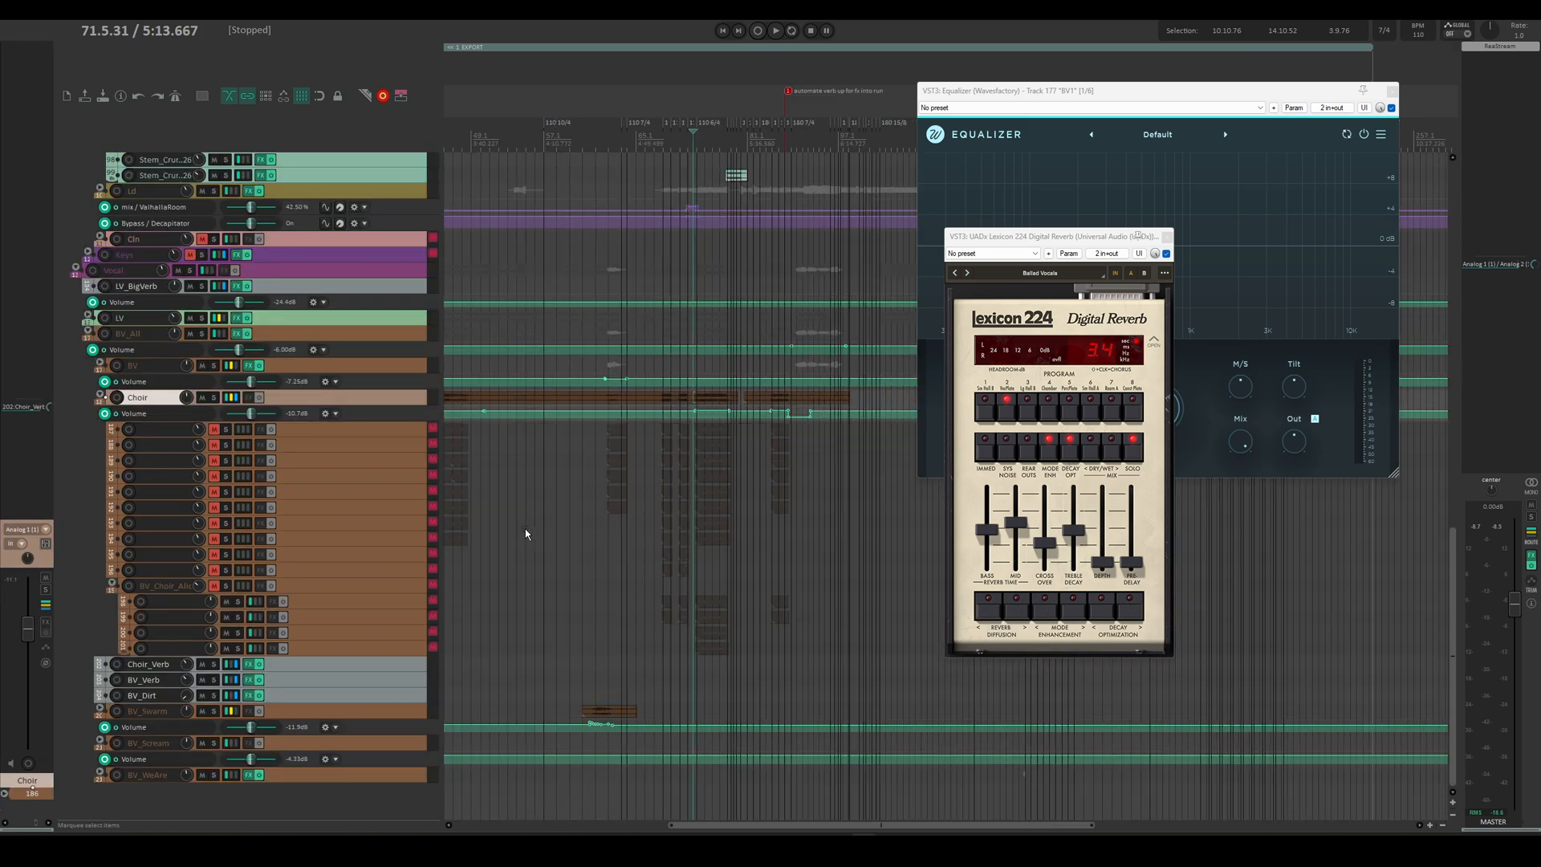
{"action": "left_click", "coordinate": [295, 443]}
{"action": "scroll", "coordinate": [720, 488], "scroll_direction": "up", "scroll_amount": 2}
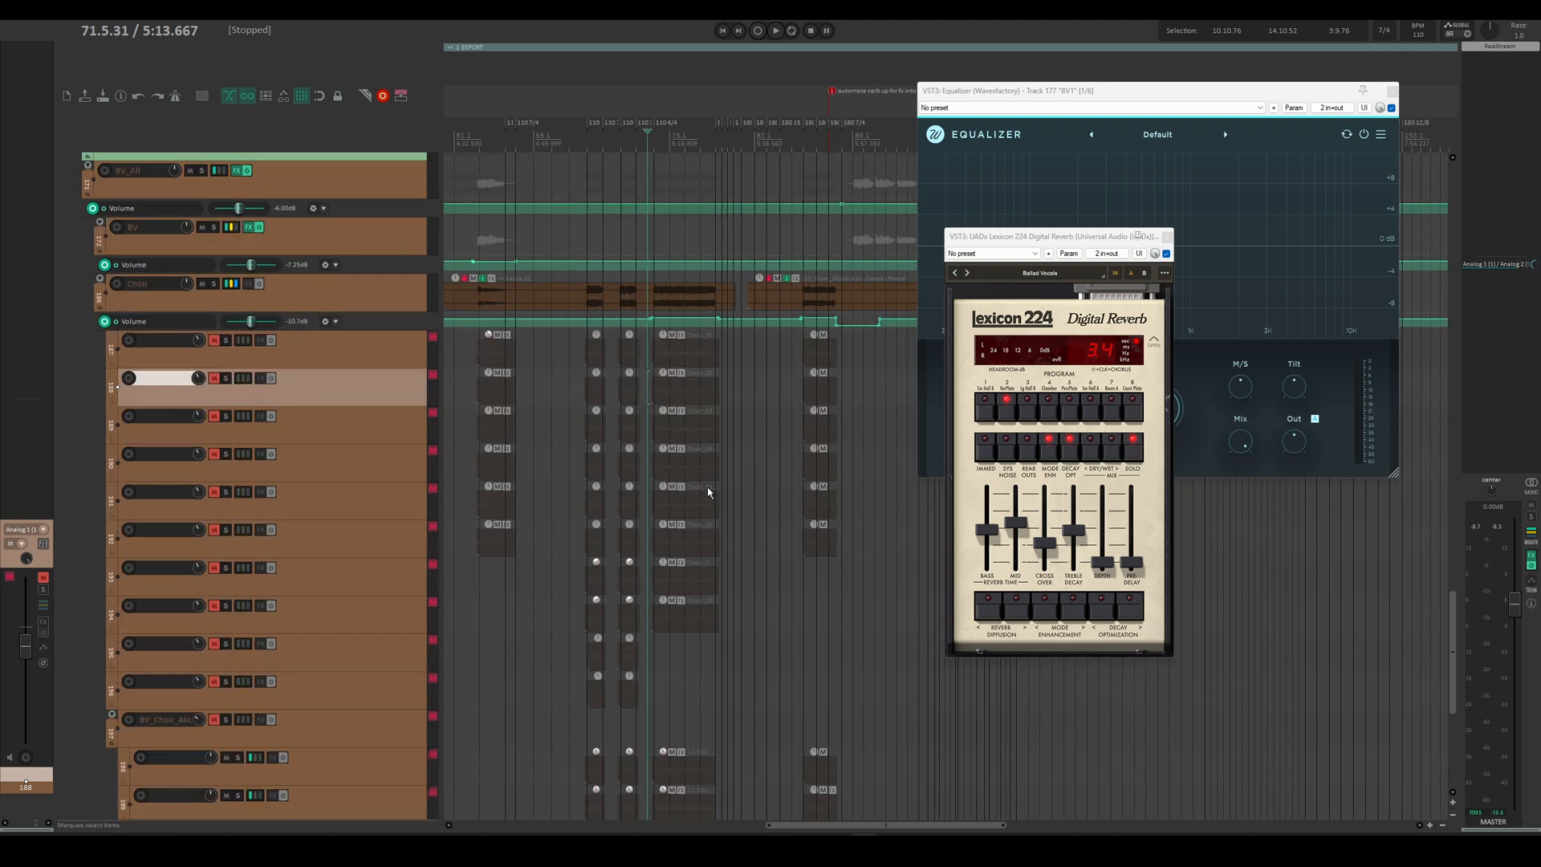
{"action": "scroll", "coordinate": [682, 489], "scroll_direction": "up", "scroll_amount": 3}
{"action": "left_click", "coordinate": [353, 488]}
{"action": "scroll", "coordinate": [636, 544], "scroll_direction": "left", "scroll_amount": 5}
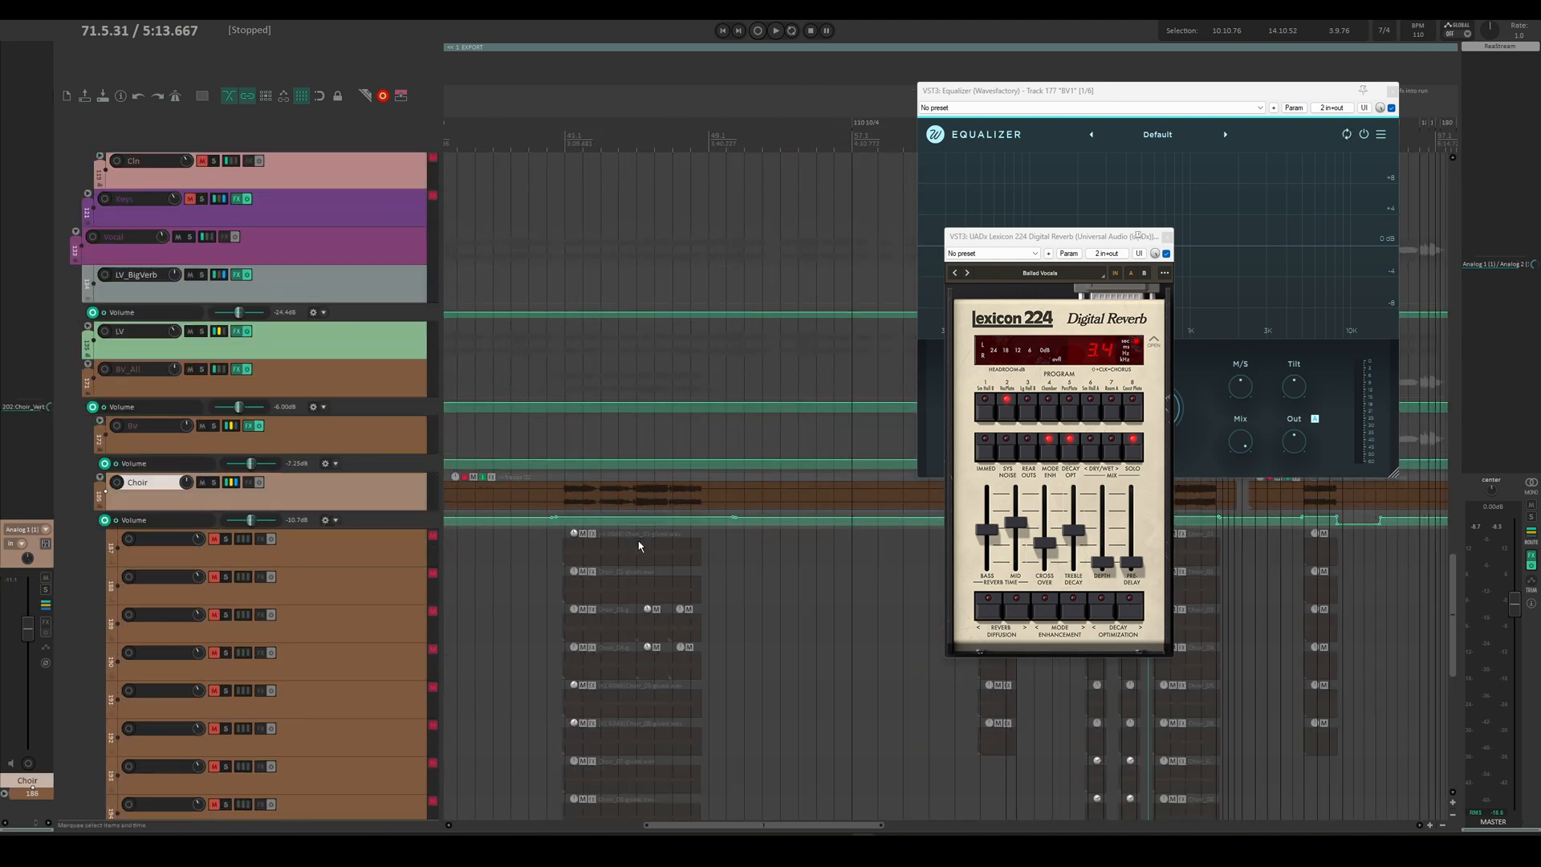
Step: Solo the Choir track and play its first phrases from 40.6.46
{"action": "left_click", "coordinate": [561, 138]}
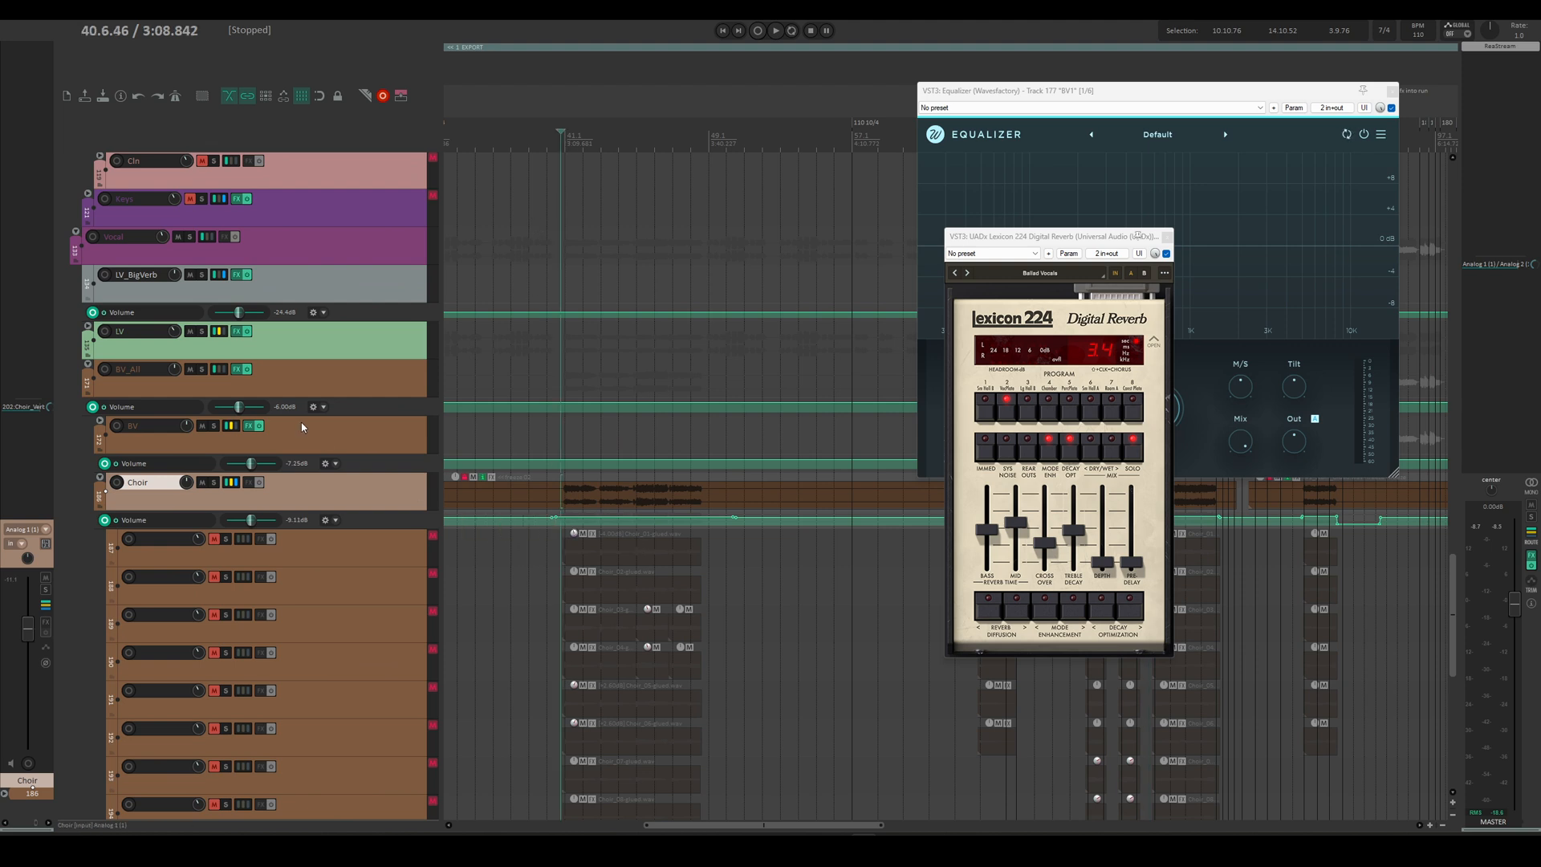
{"action": "key", "text": "space"}
{"action": "left_click", "coordinate": [213, 482]}
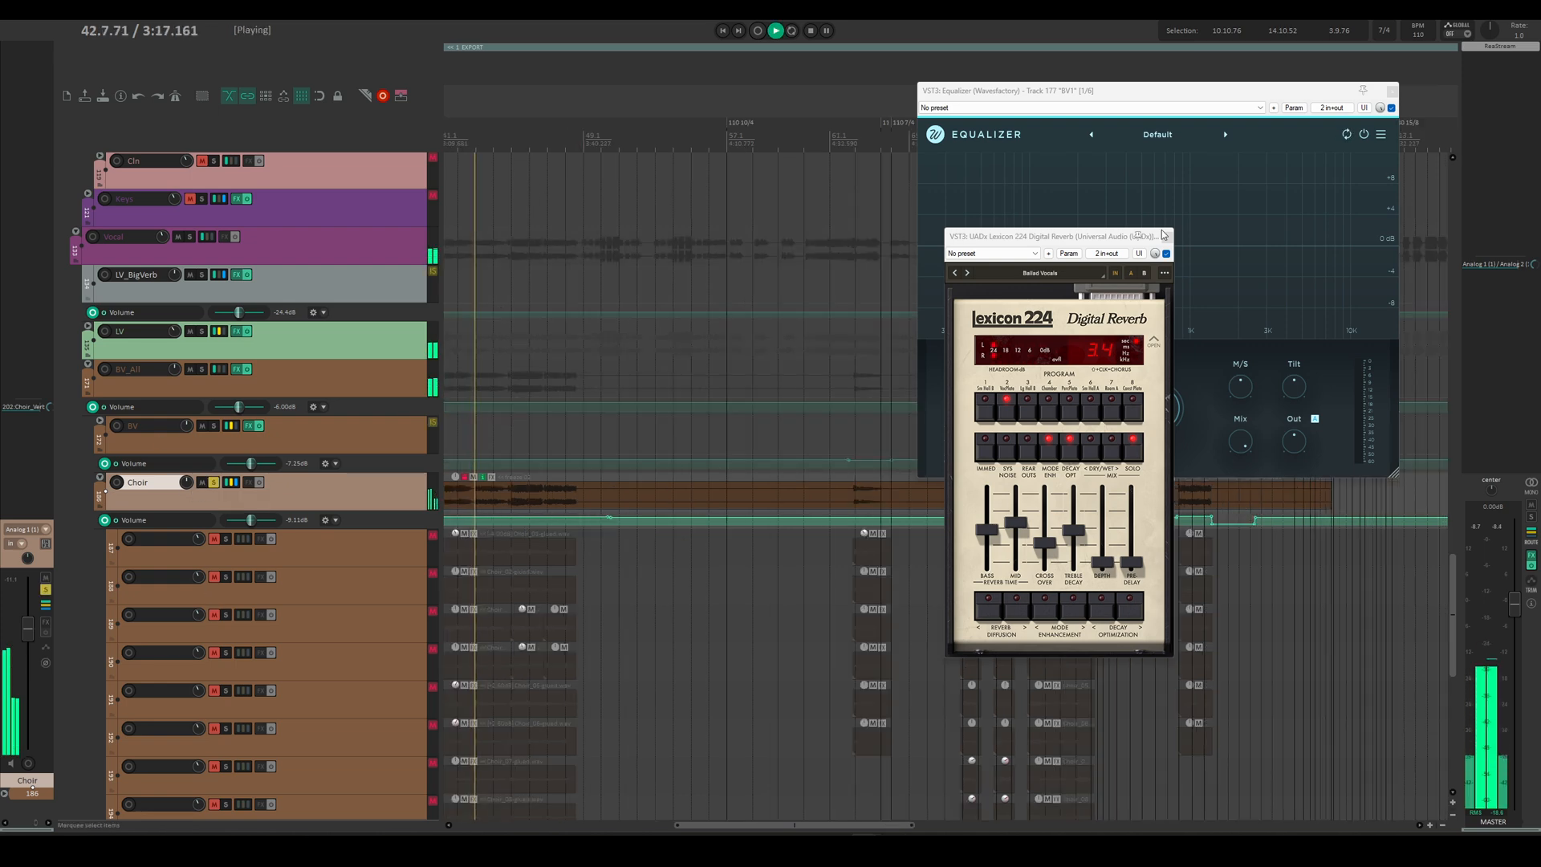
Step: Close the Lexicon 224 and Equalizer windows and stop the choir playback
{"action": "left_click", "coordinate": [1167, 237]}
{"action": "left_click", "coordinate": [1395, 89]}
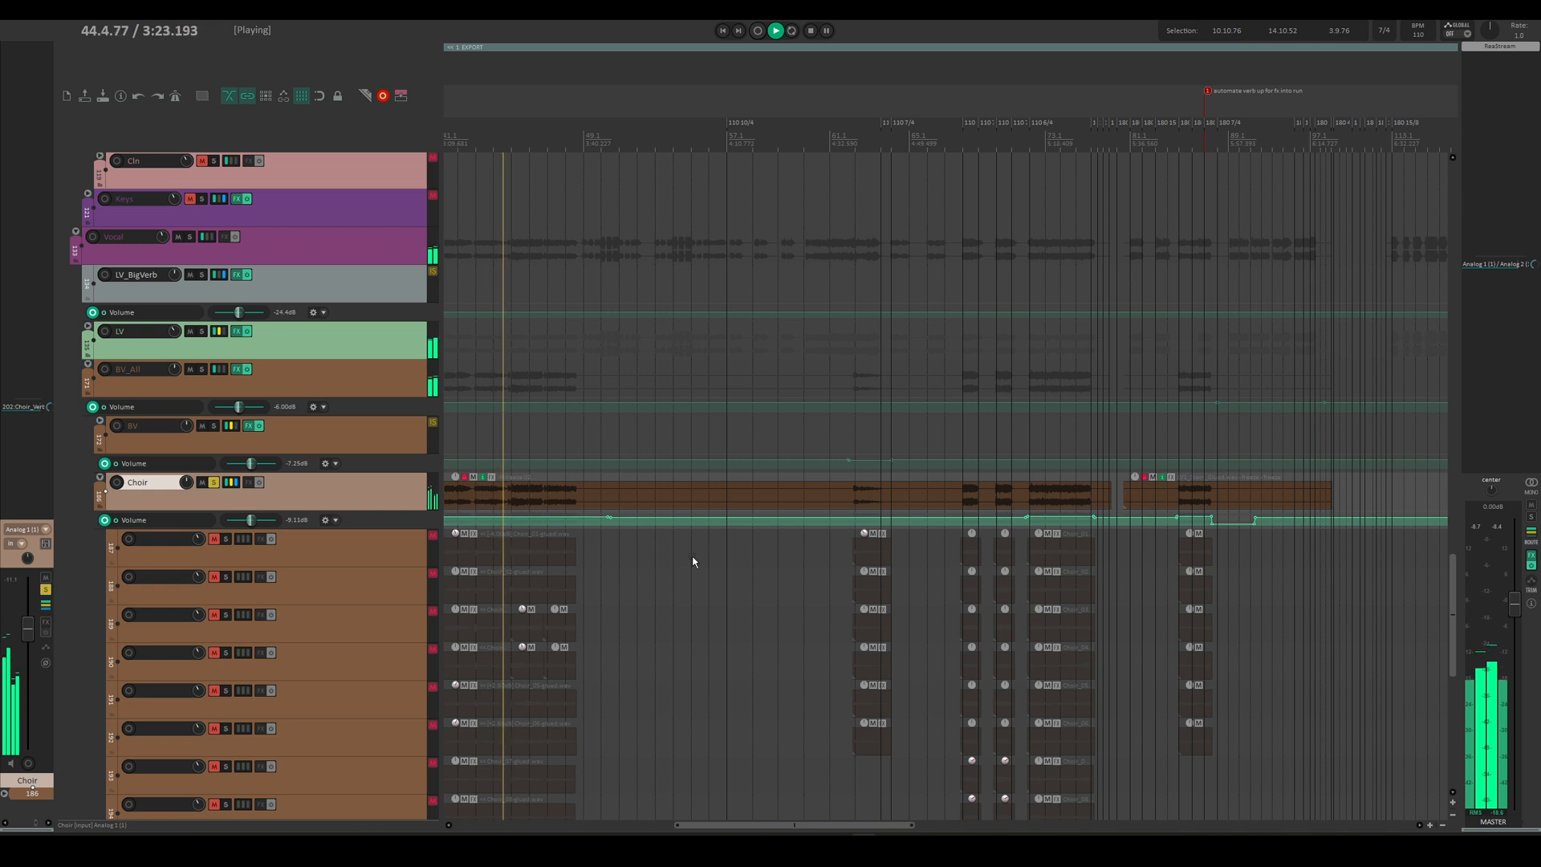
{"action": "key", "text": "space"}
Step: Place the edit cursor at 67.3.80, ahead of the next stacked choir parts, and look over their tracks
{"action": "left_click", "coordinate": [952, 132]}
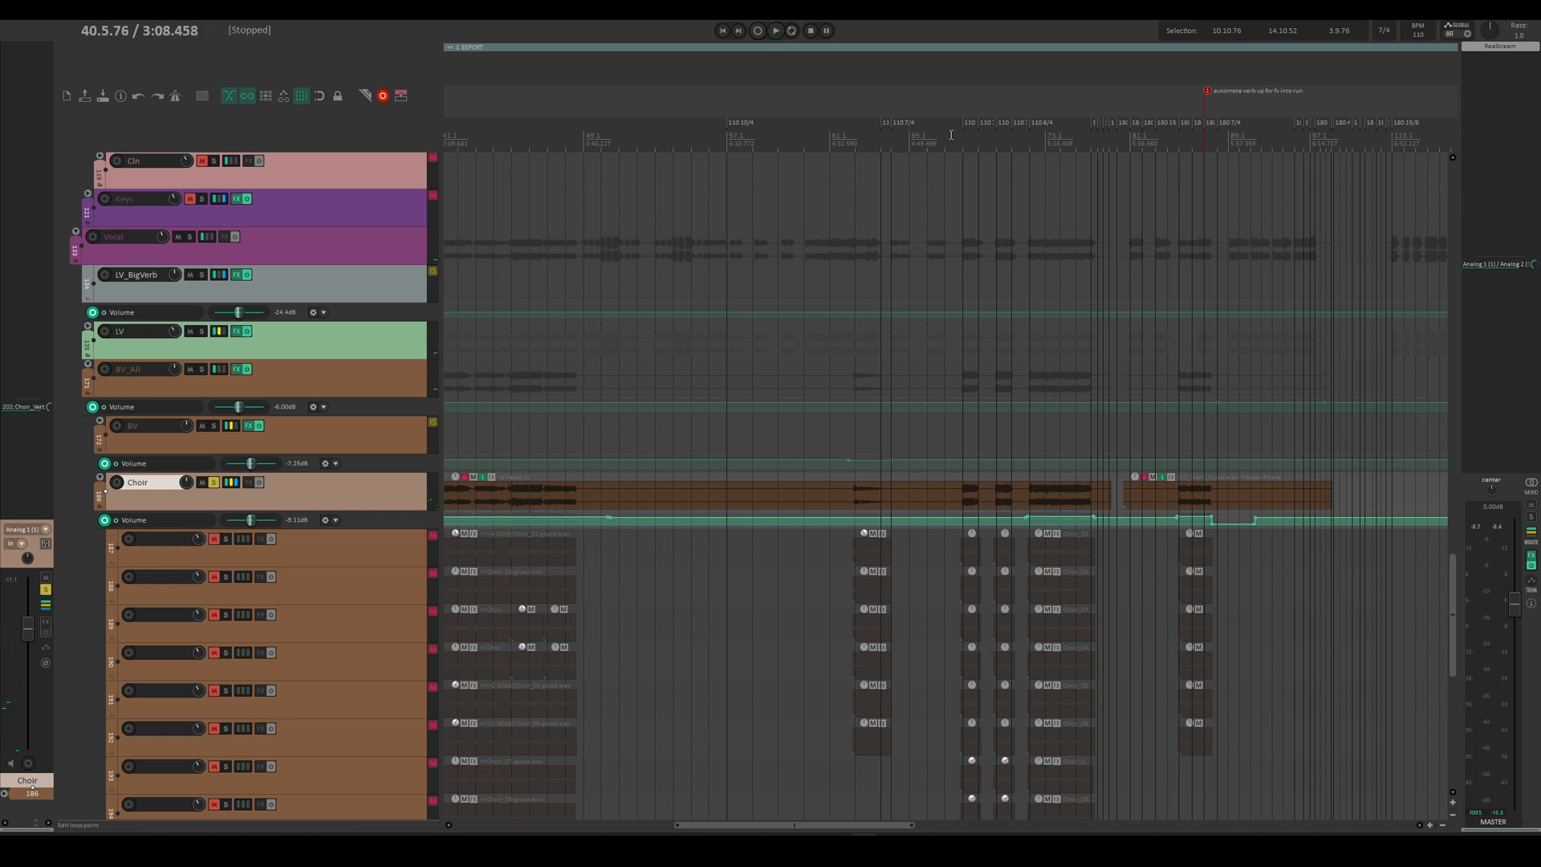
{"action": "scroll", "coordinate": [953, 249], "scroll_direction": "right", "scroll_amount": 3}
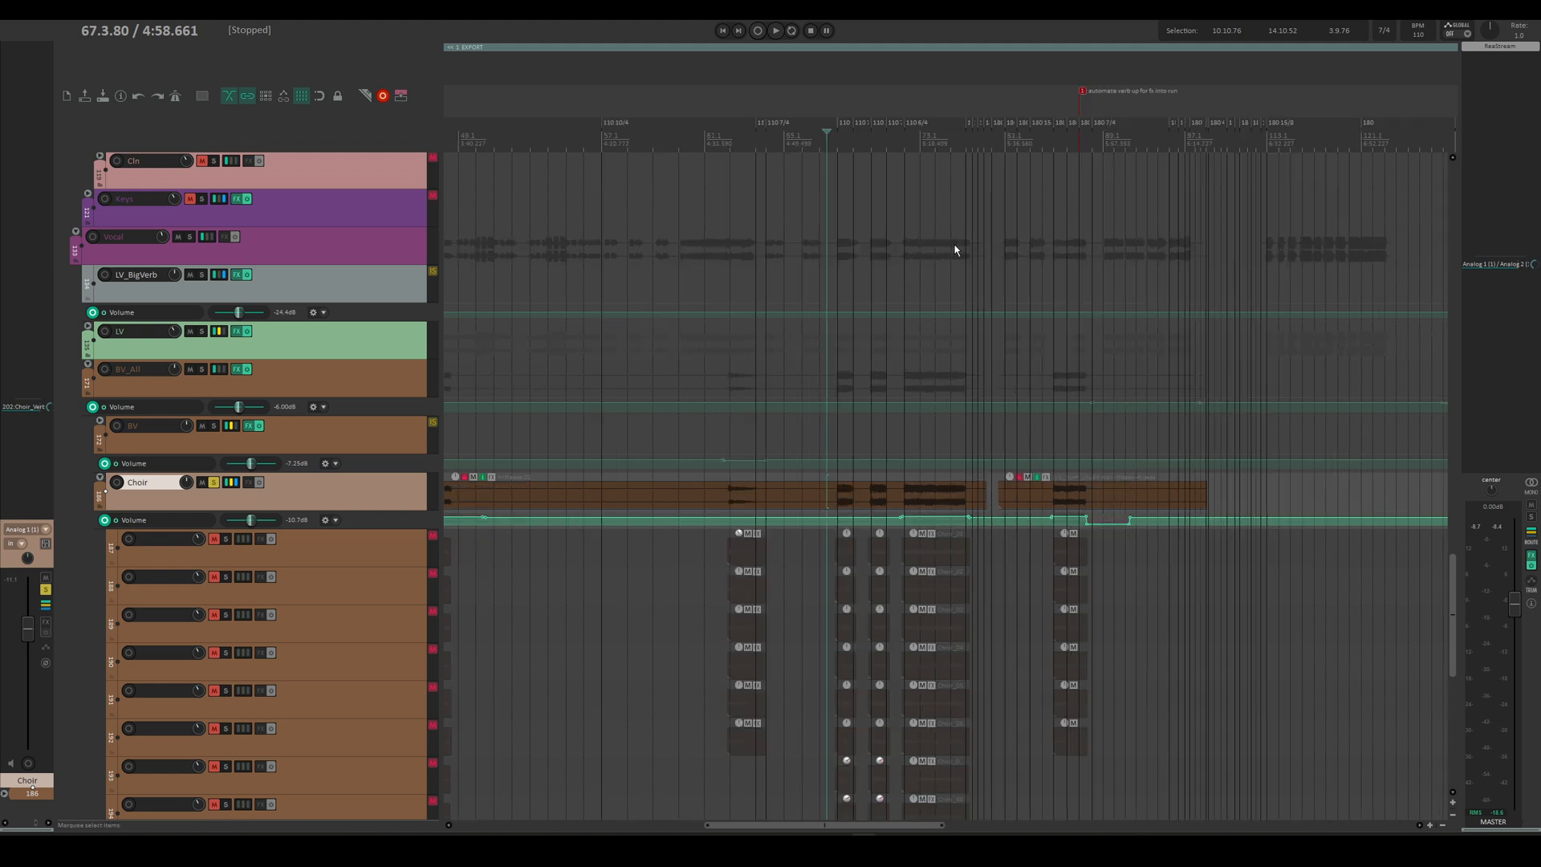
{"action": "scroll", "coordinate": [840, 440], "scroll_direction": "down", "scroll_amount": 3}
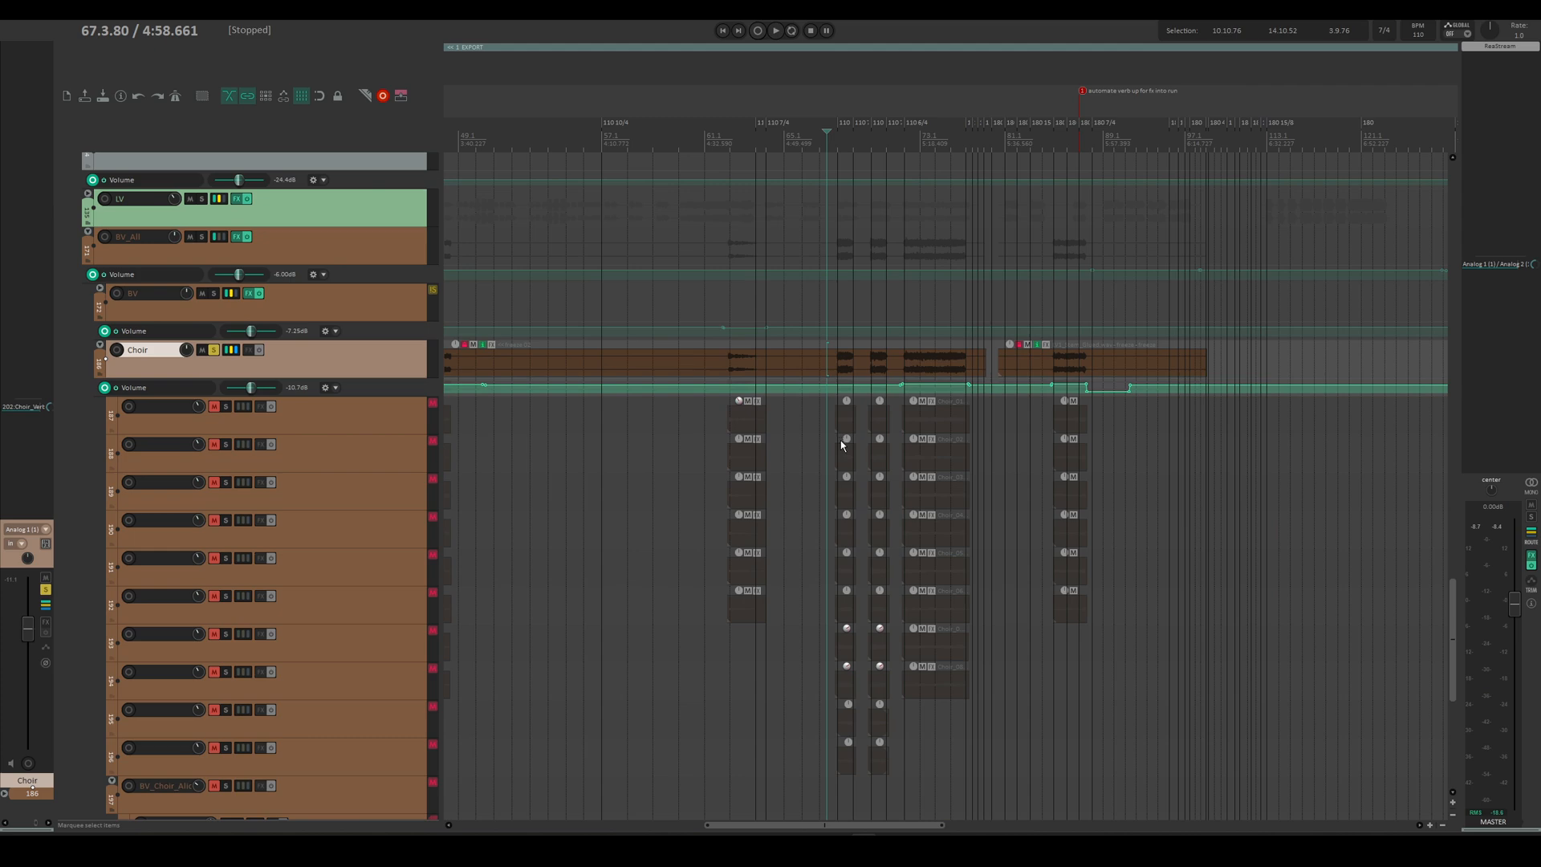
Step: Play the stacked choir parts from 71.7.19, unsolo the Choir track to hear them in the full mix, and stop playback
{"action": "scroll", "coordinate": [870, 735], "scroll_direction": "up", "scroll_amount": 8}
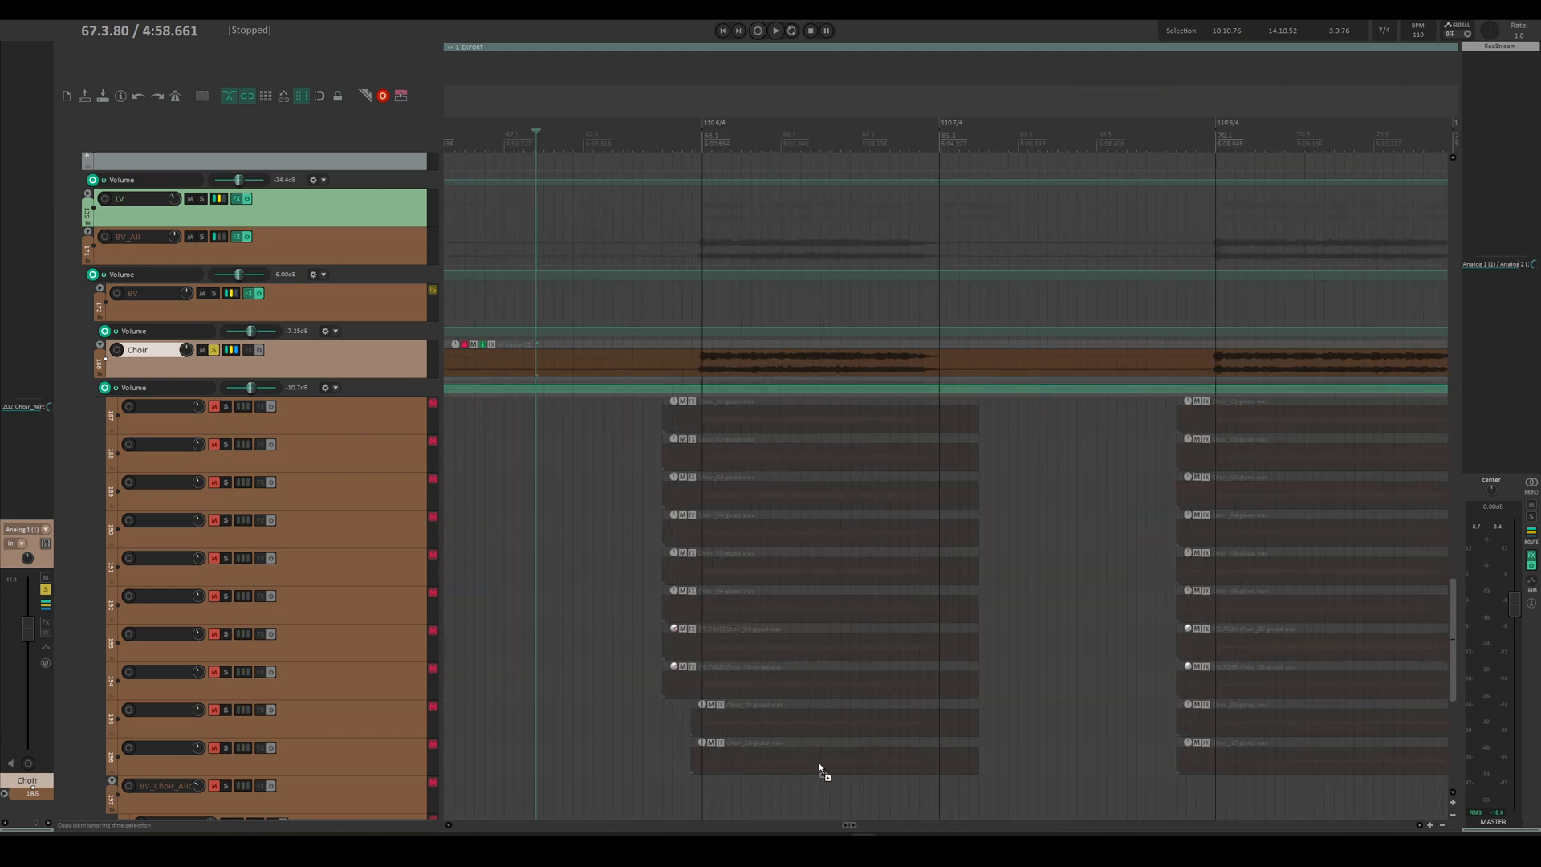
{"action": "scroll", "coordinate": [819, 767], "scroll_direction": "down", "scroll_amount": 7}
{"action": "scroll", "coordinate": [806, 722], "scroll_direction": "up", "scroll_amount": 3}
{"action": "left_click", "coordinate": [794, 145]}
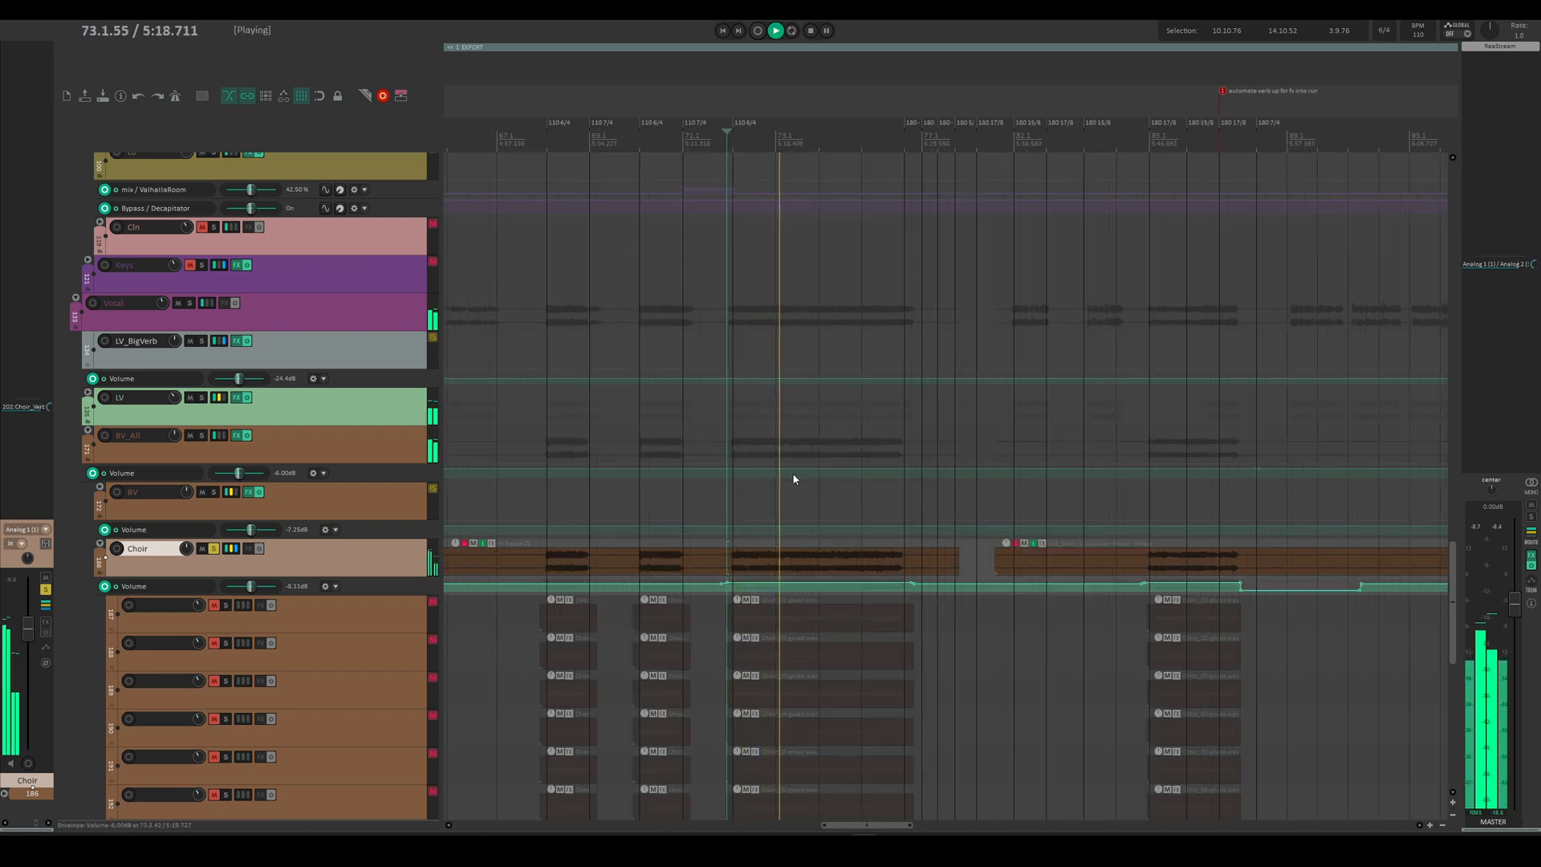
{"action": "left_click", "coordinate": [213, 549]}
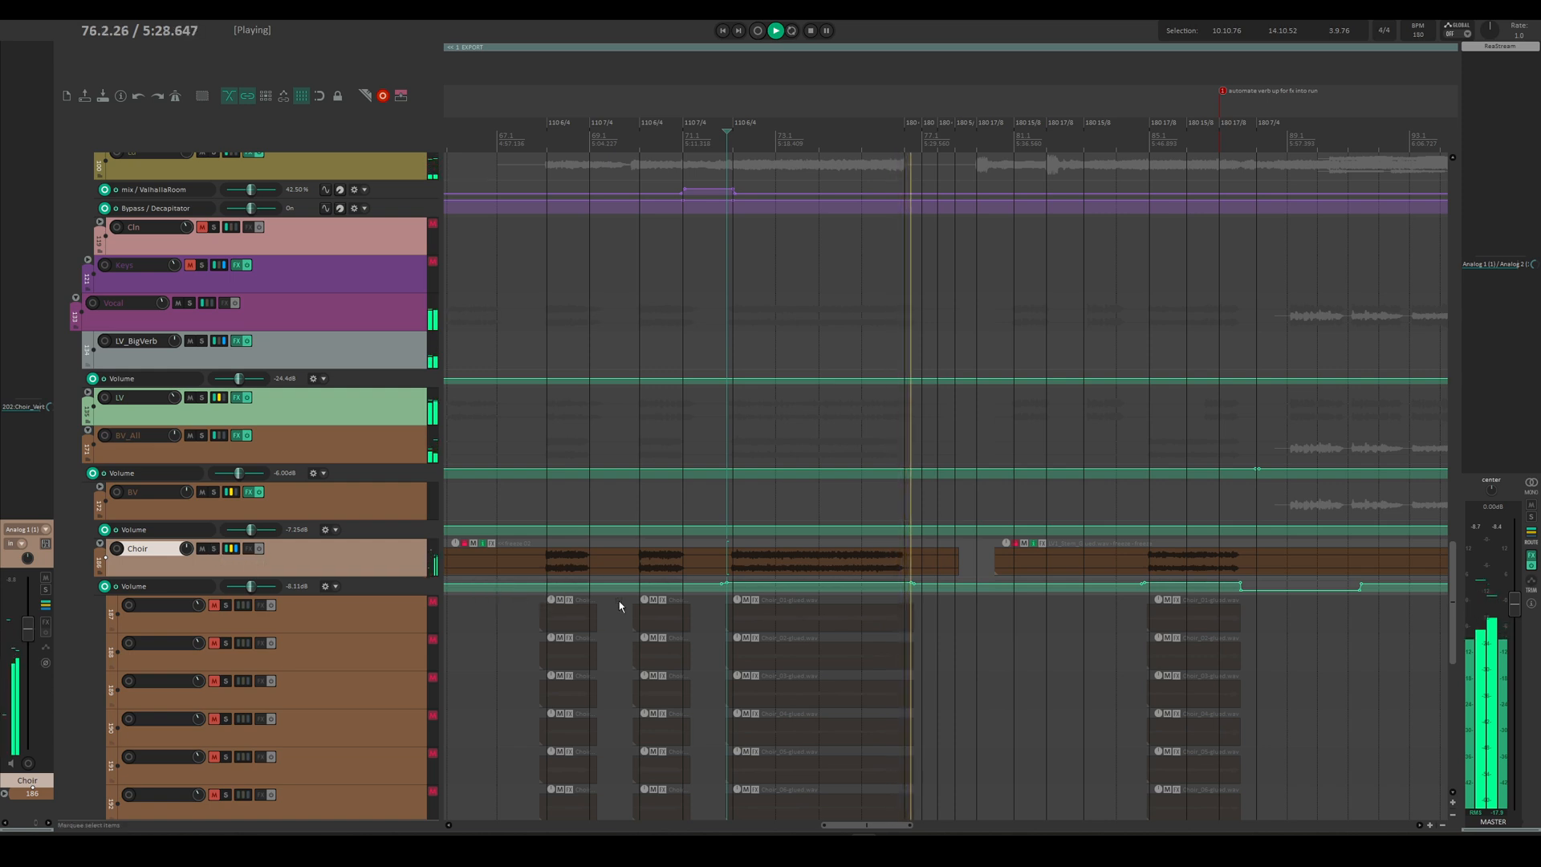
{"action": "key", "text": "space"}
Step: Look over the rest of the Choir folder's tracks, and select the Vocal folder and the LV track to show its sends
{"action": "scroll", "coordinate": [865, 660], "scroll_direction": "up", "scroll_amount": 2}
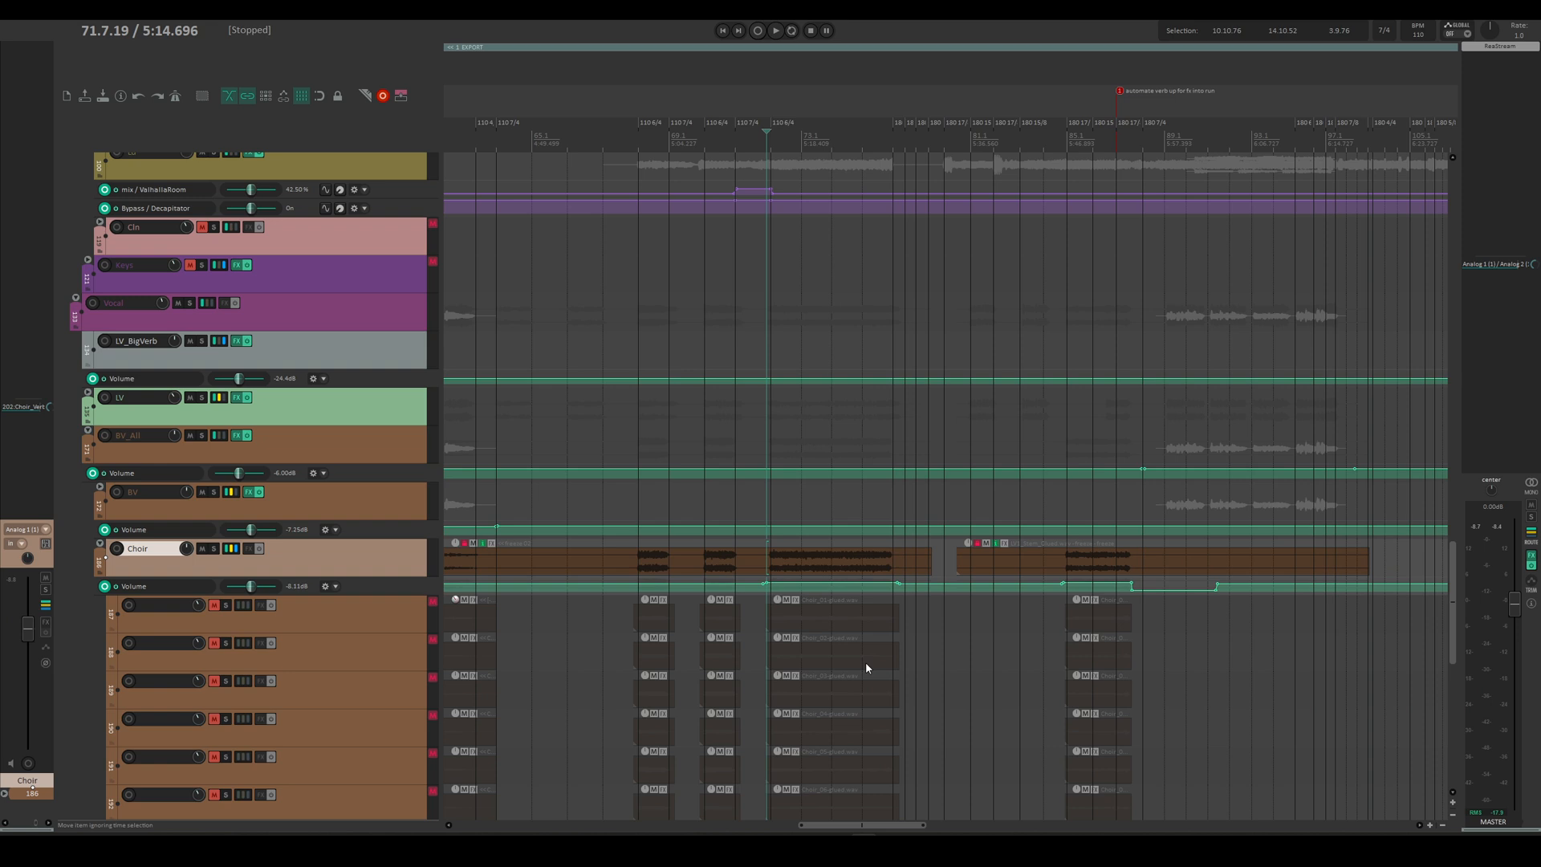
{"action": "scroll", "coordinate": [866, 666], "scroll_direction": "right", "scroll_amount": 2}
{"action": "scroll", "coordinate": [866, 678], "scroll_direction": "down", "scroll_amount": 1}
{"action": "scroll", "coordinate": [866, 678], "scroll_direction": "down", "scroll_amount": 5}
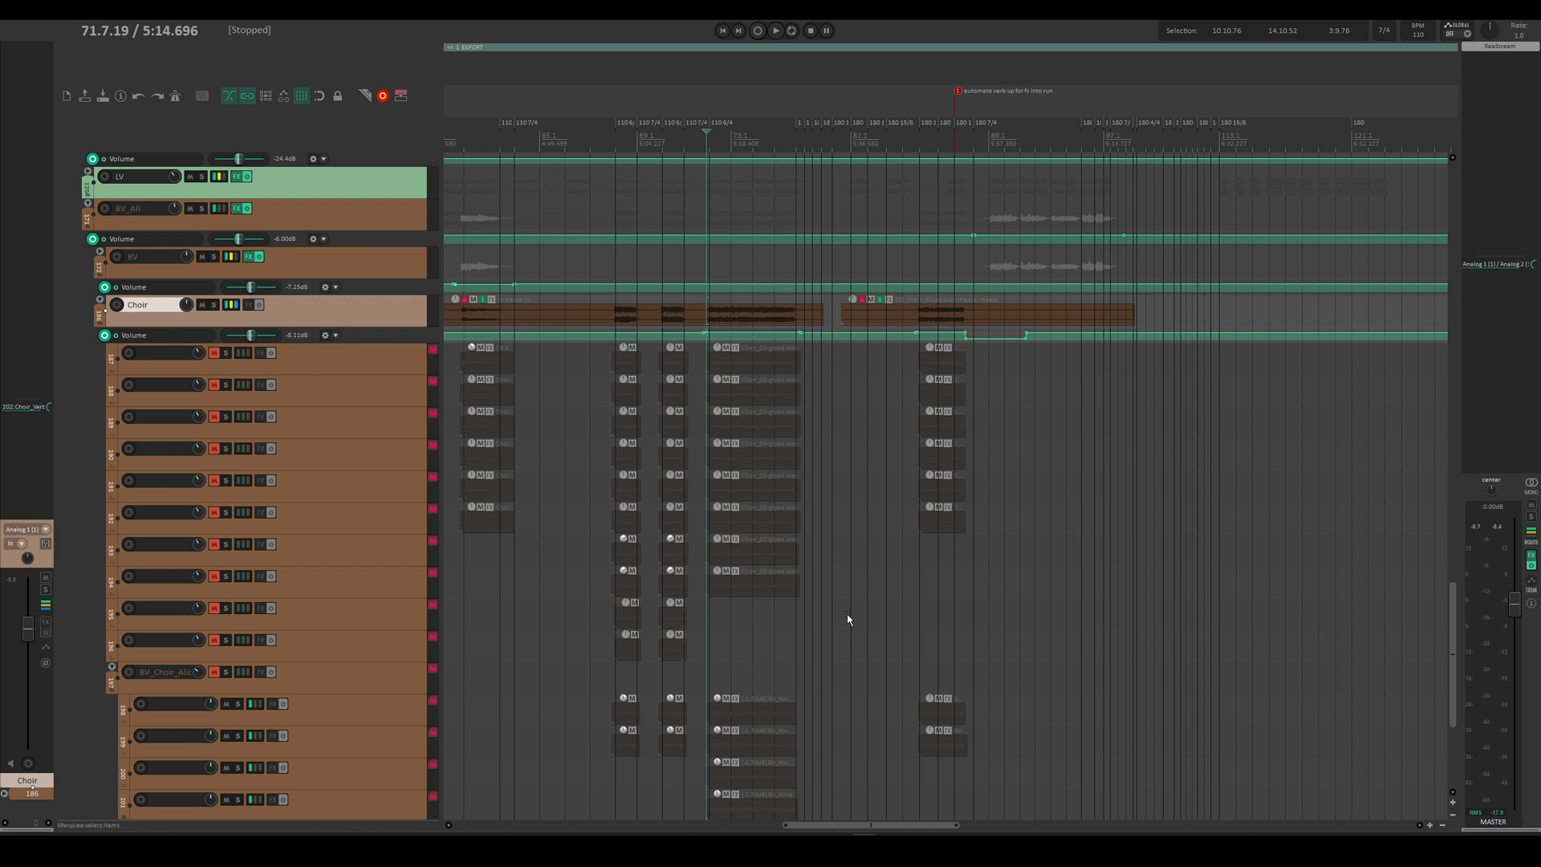
{"action": "scroll", "coordinate": [837, 543], "scroll_direction": "up", "scroll_amount": 3}
{"action": "scroll", "coordinate": [867, 590], "scroll_direction": "up", "scroll_amount": 3}
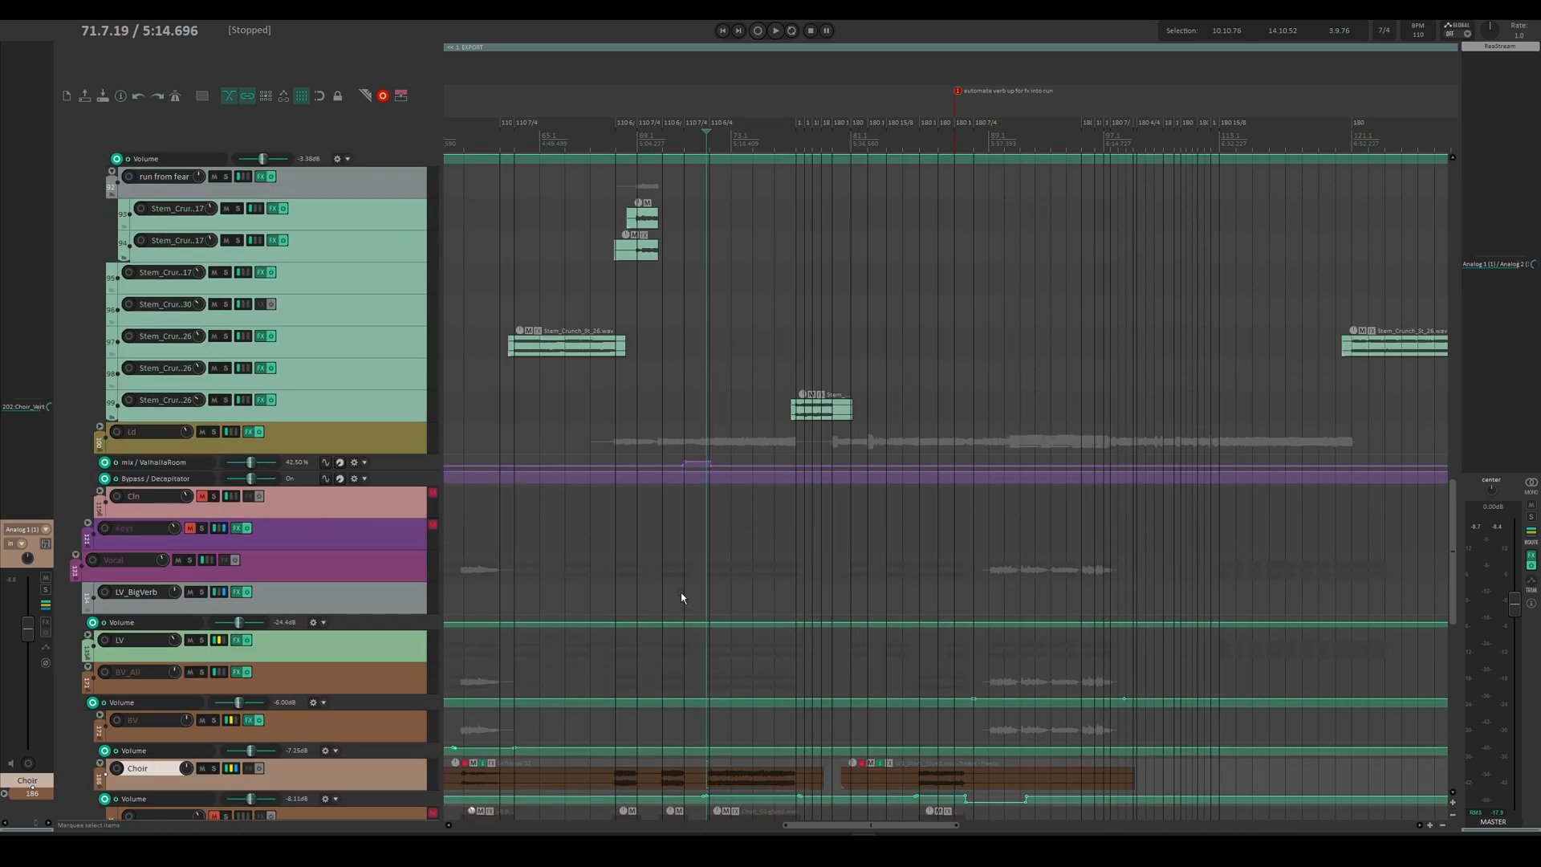
{"action": "left_click", "coordinate": [322, 564]}
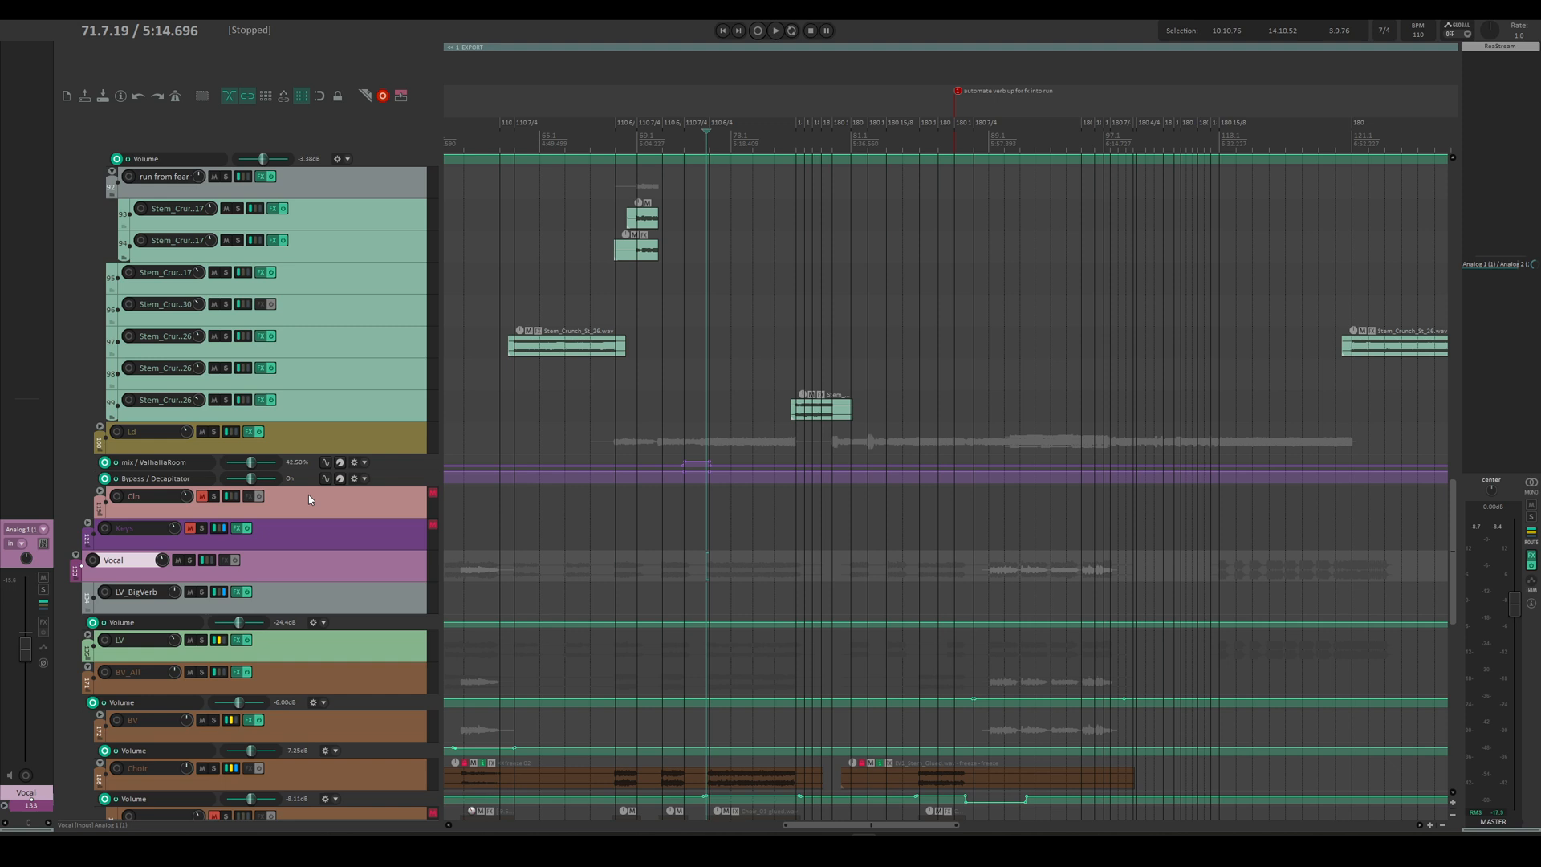
{"action": "left_click", "coordinate": [303, 649]}
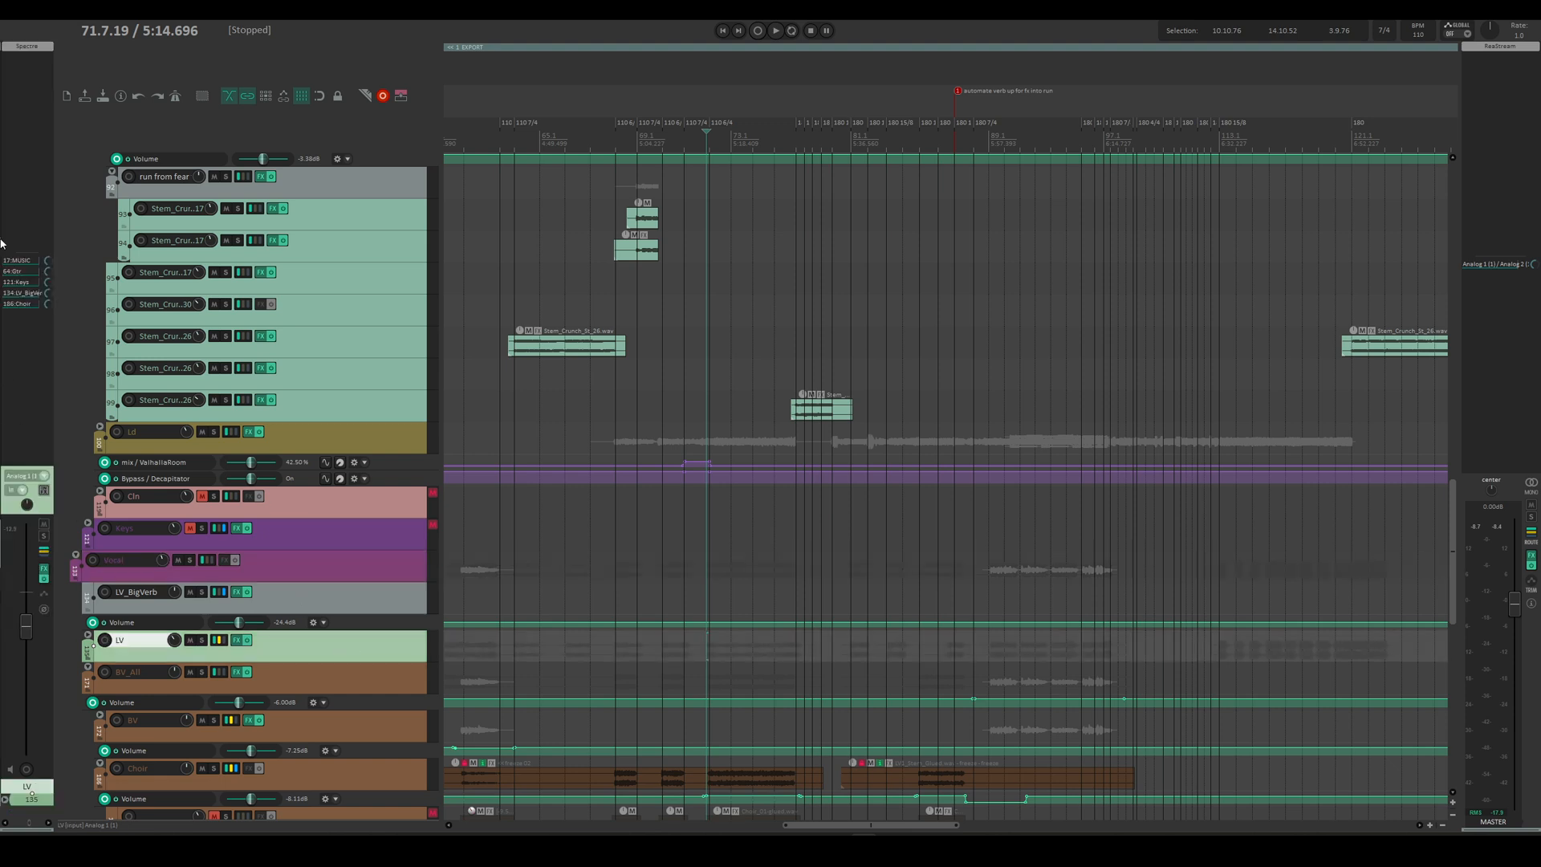
Step: Go through the folder hierarchy from Master to MUSIC and Vocal, and expand Vocal to select the LV track
{"action": "key", "text": "F4"}
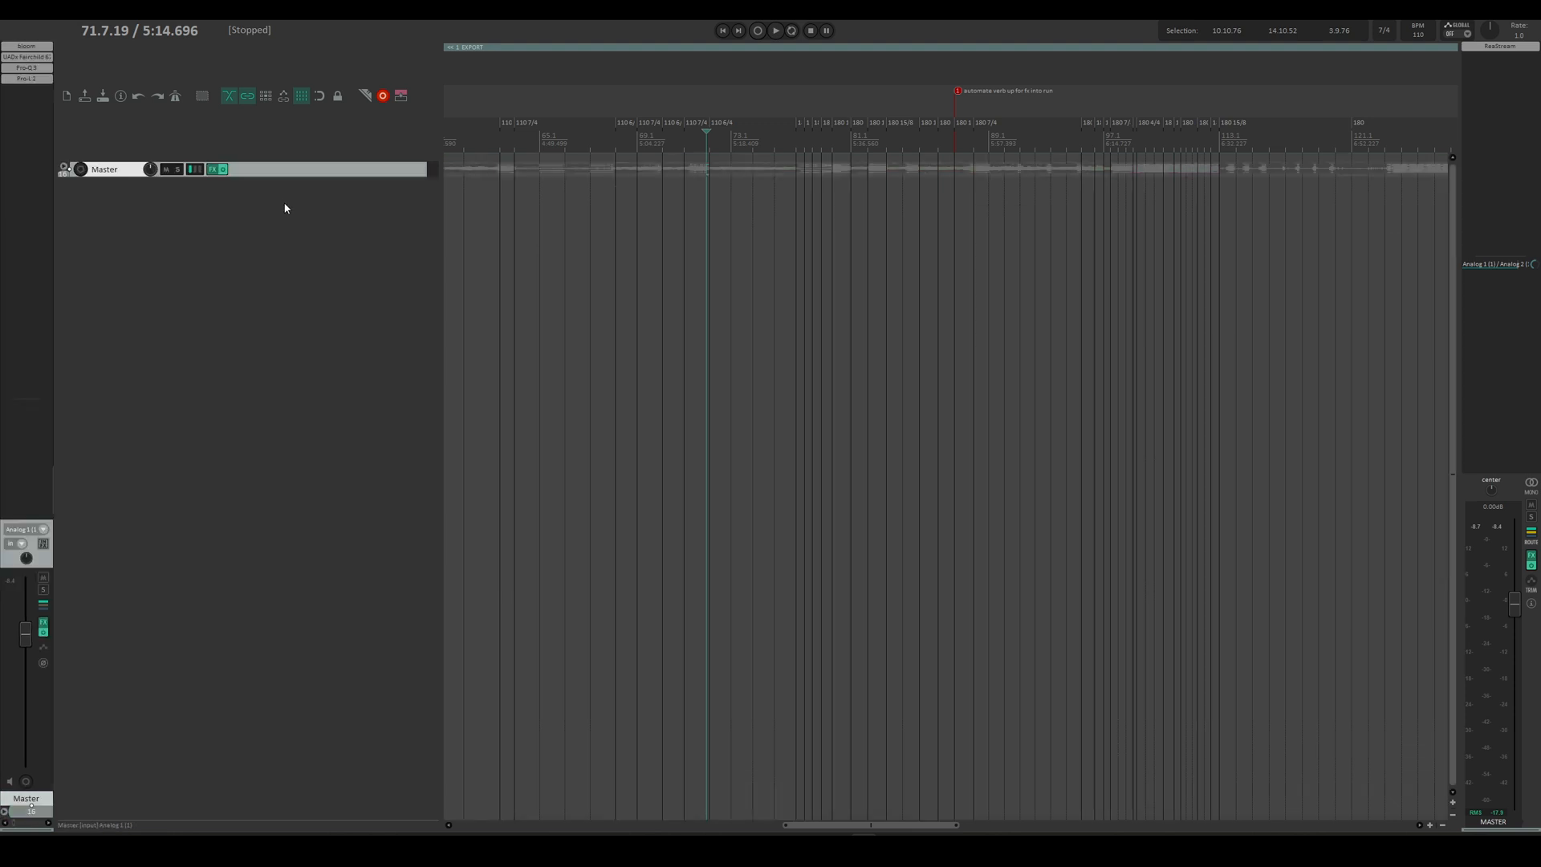
{"action": "key", "text": "F4"}
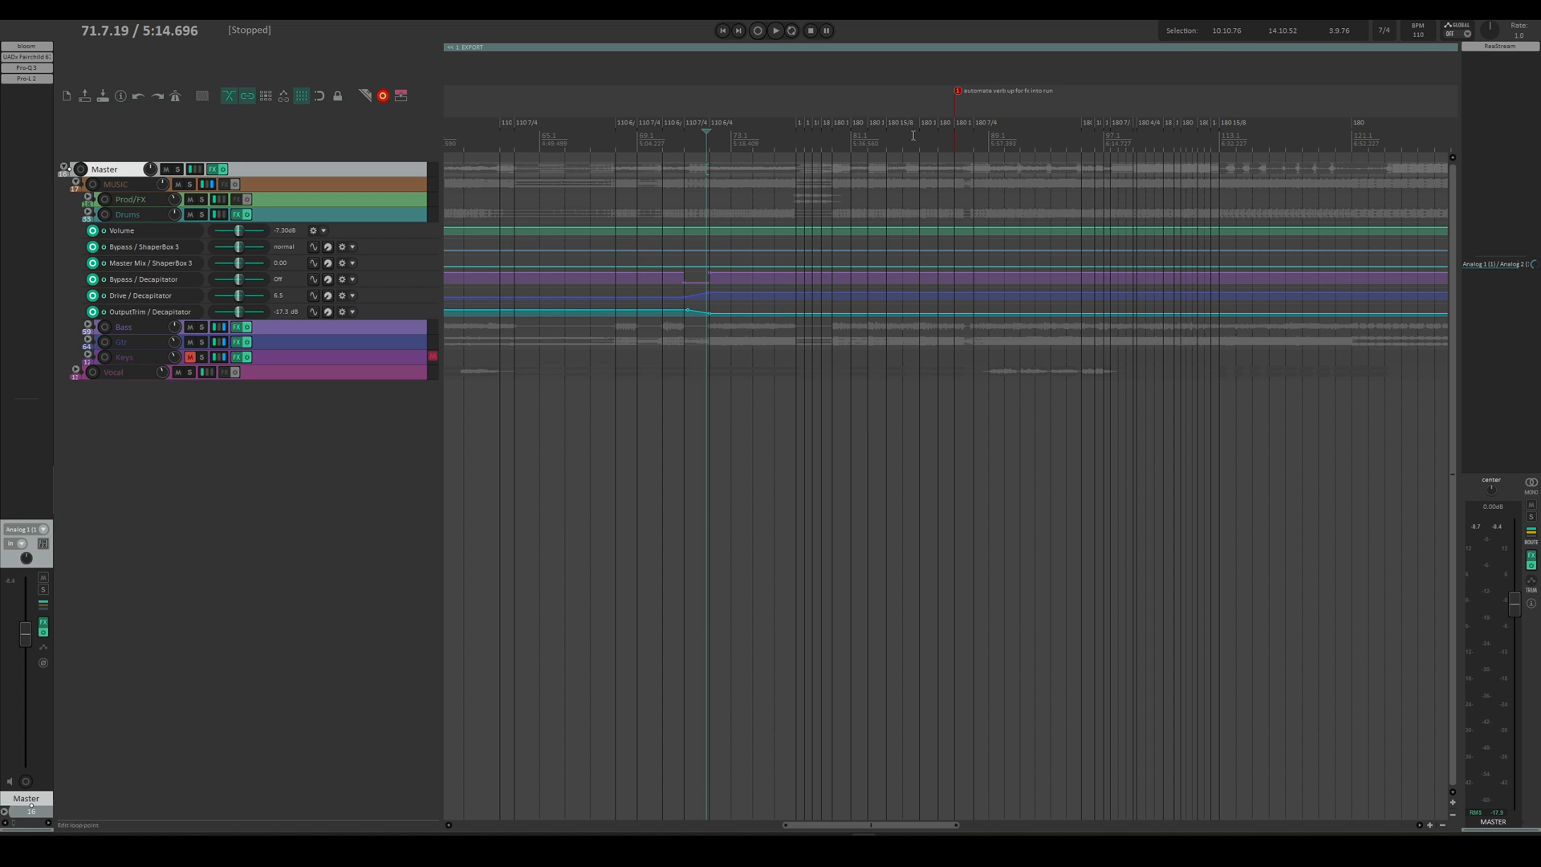
{"action": "left_click", "coordinate": [897, 183]}
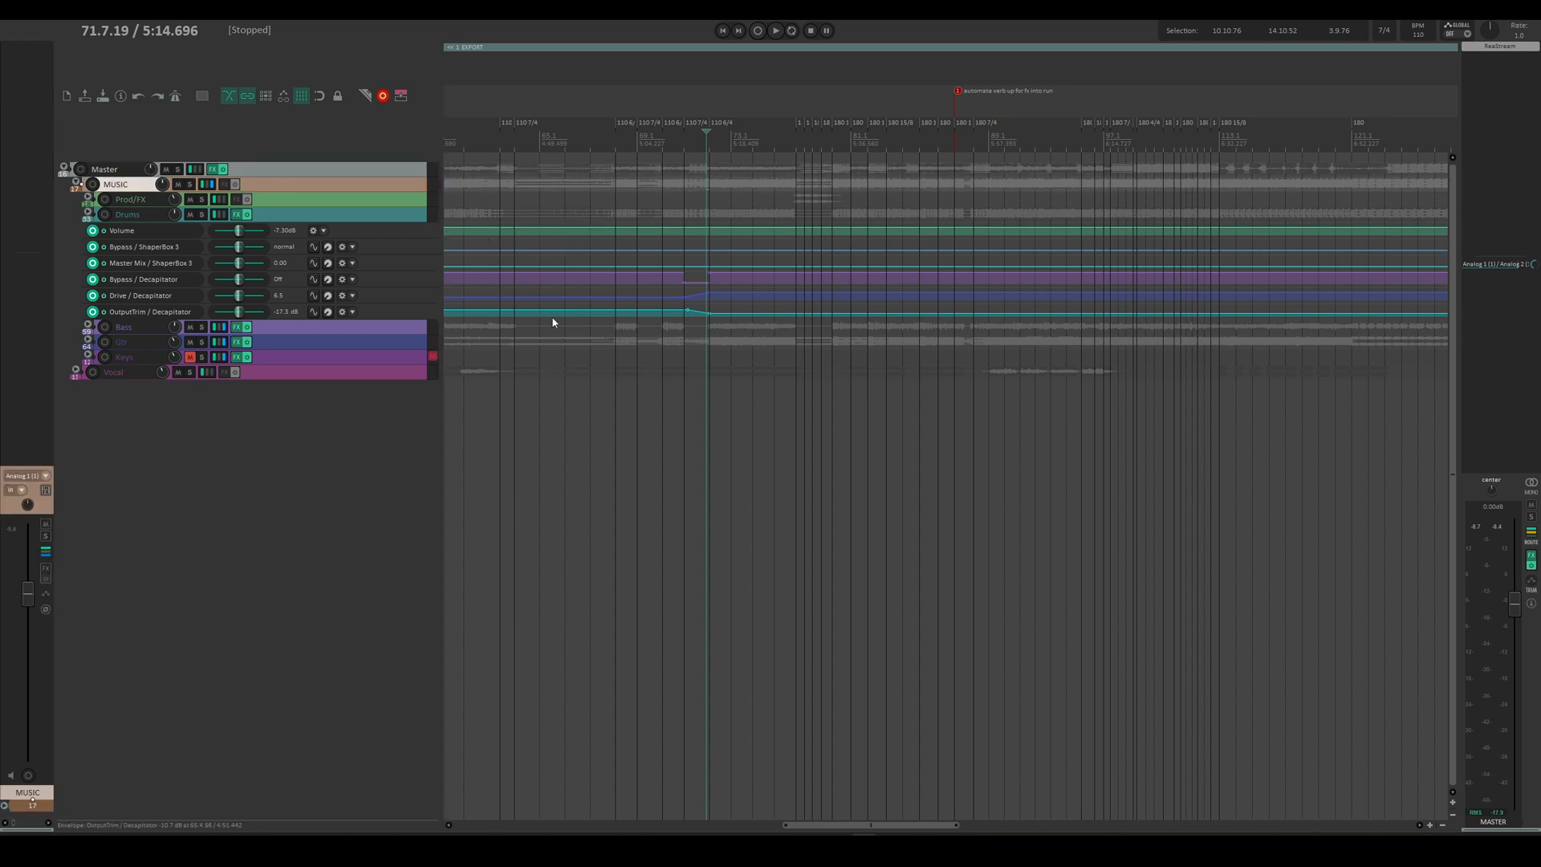
{"action": "left_click", "coordinate": [275, 372]}
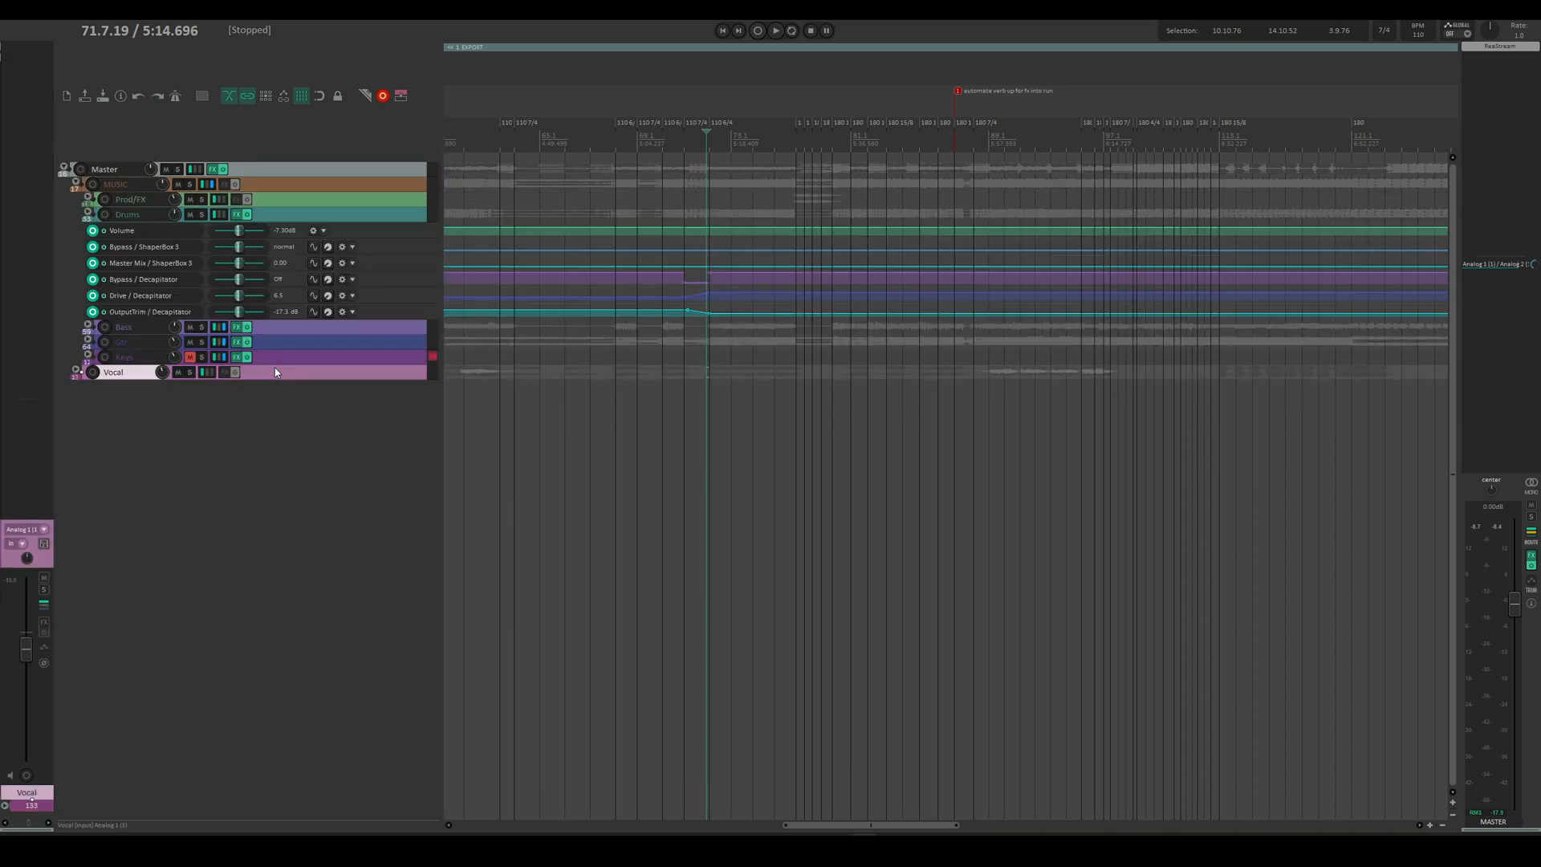
{"action": "key", "text": "Return"}
{"action": "left_click", "coordinate": [337, 419]}
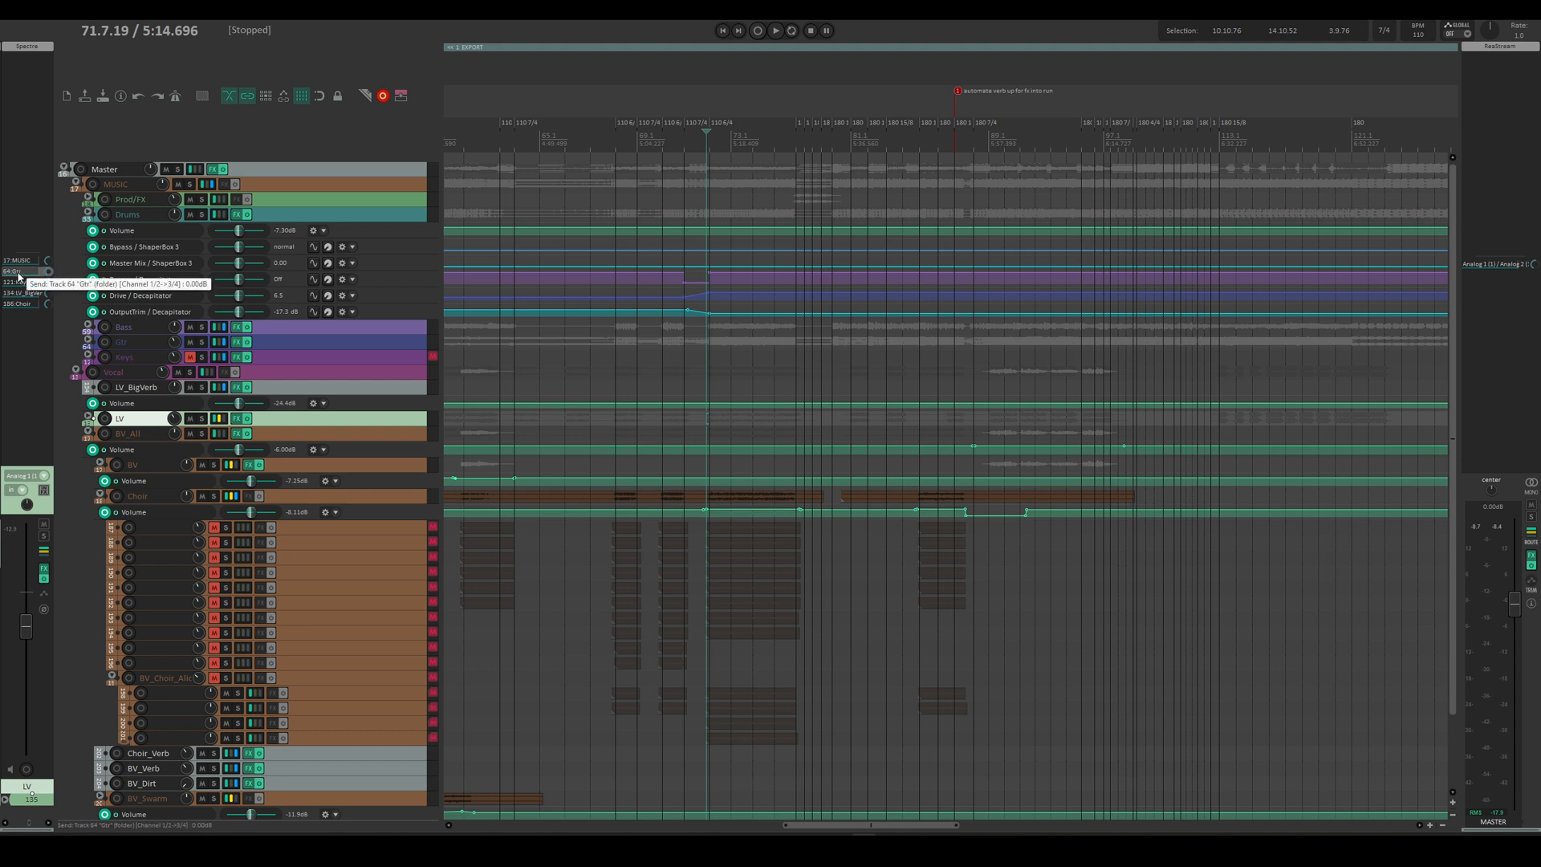
Step: Select the Drums and Bass folders in turn, and view and close the Trackspacer 2.5 window on Bass
{"action": "left_click", "coordinate": [284, 212]}
{"action": "left_click", "coordinate": [283, 327]}
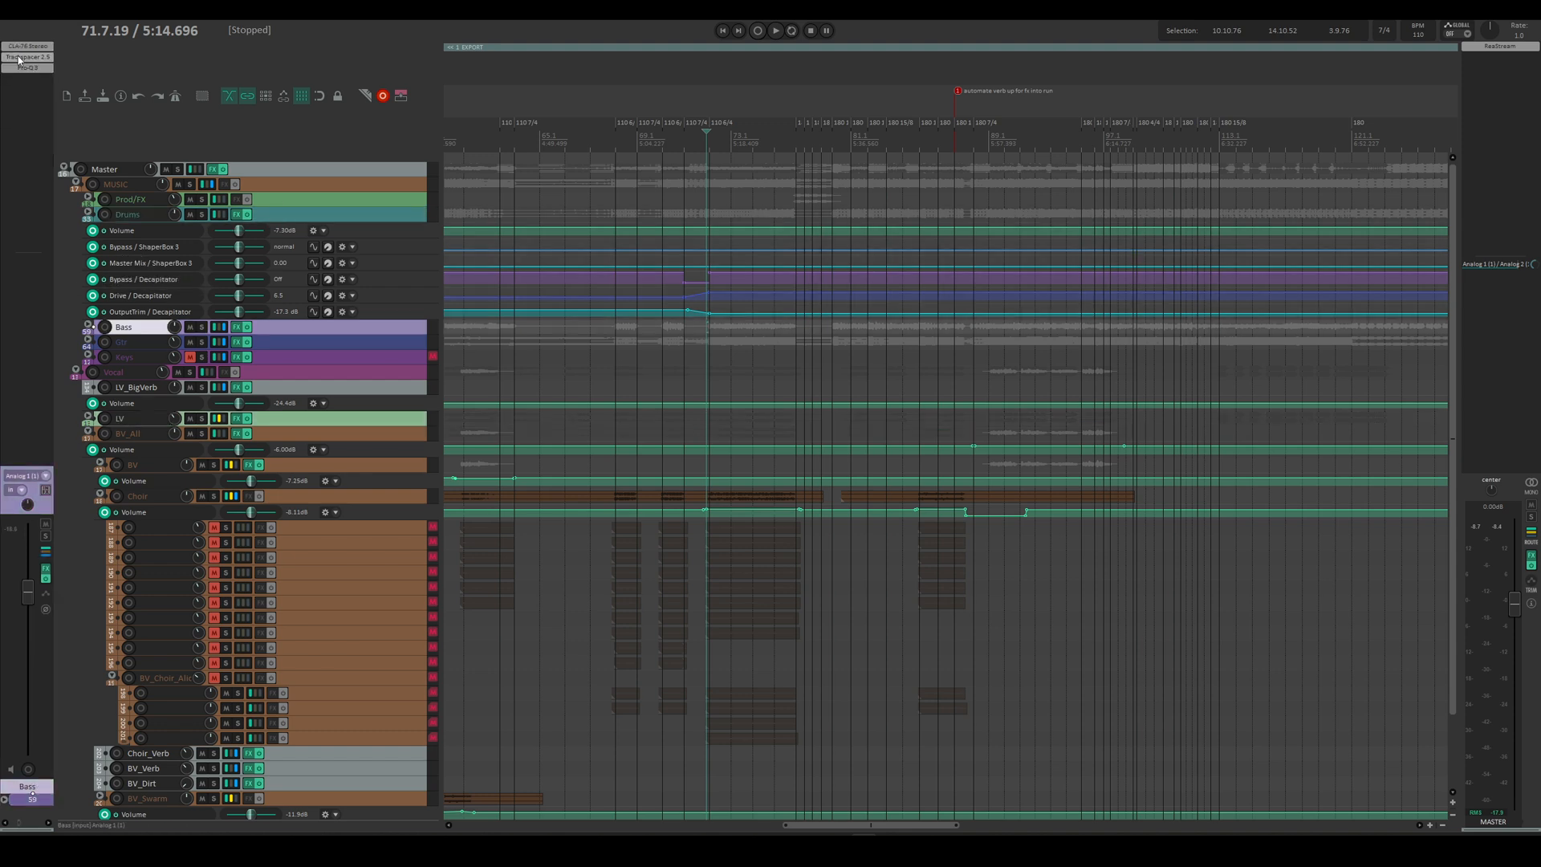
{"action": "left_click", "coordinate": [28, 57]}
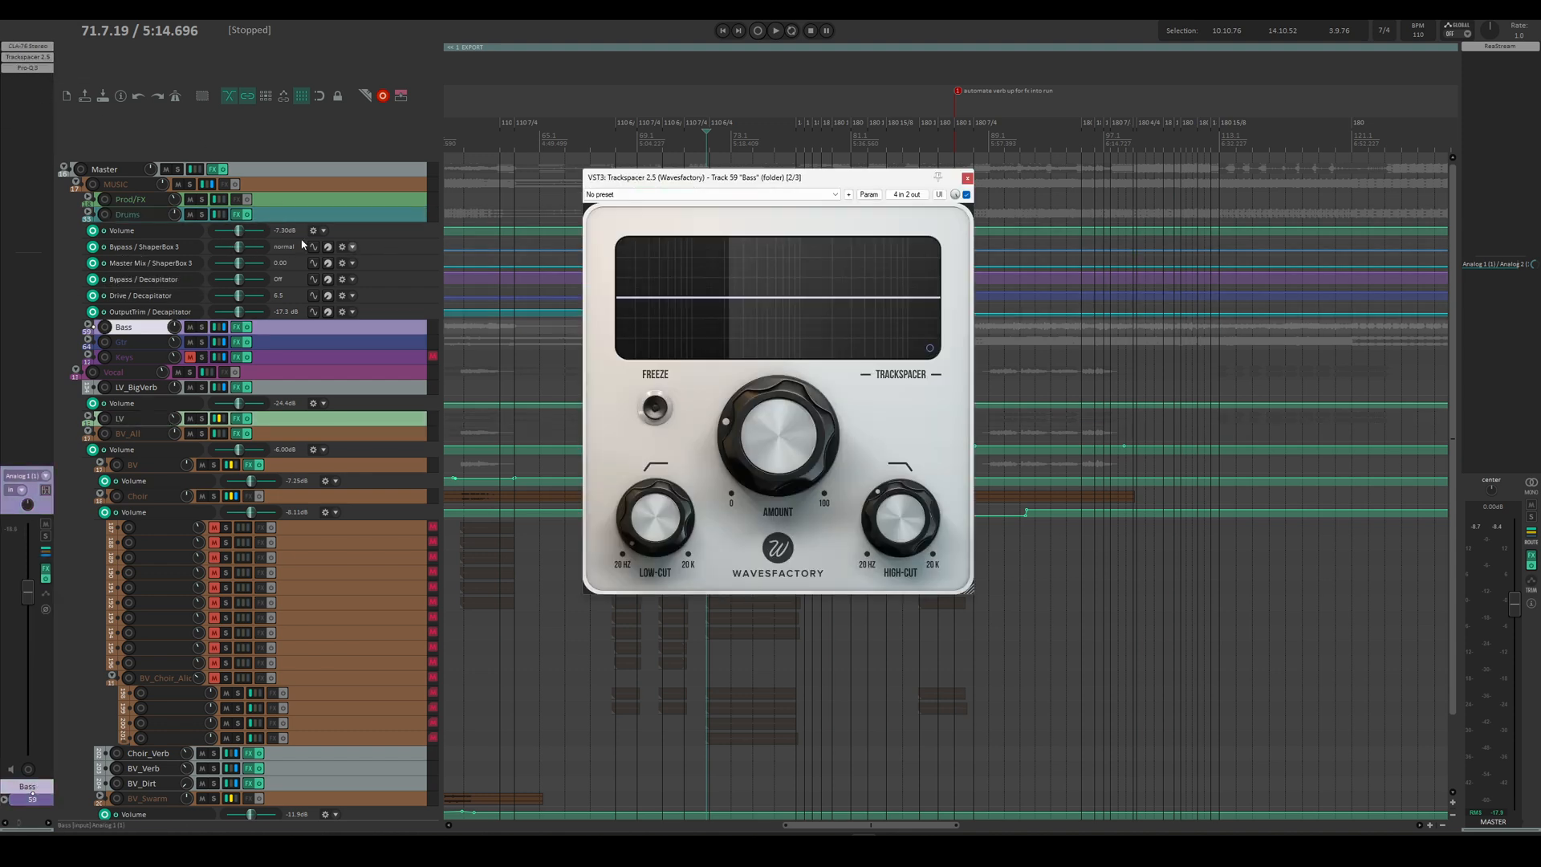
{"action": "left_click", "coordinate": [967, 178]}
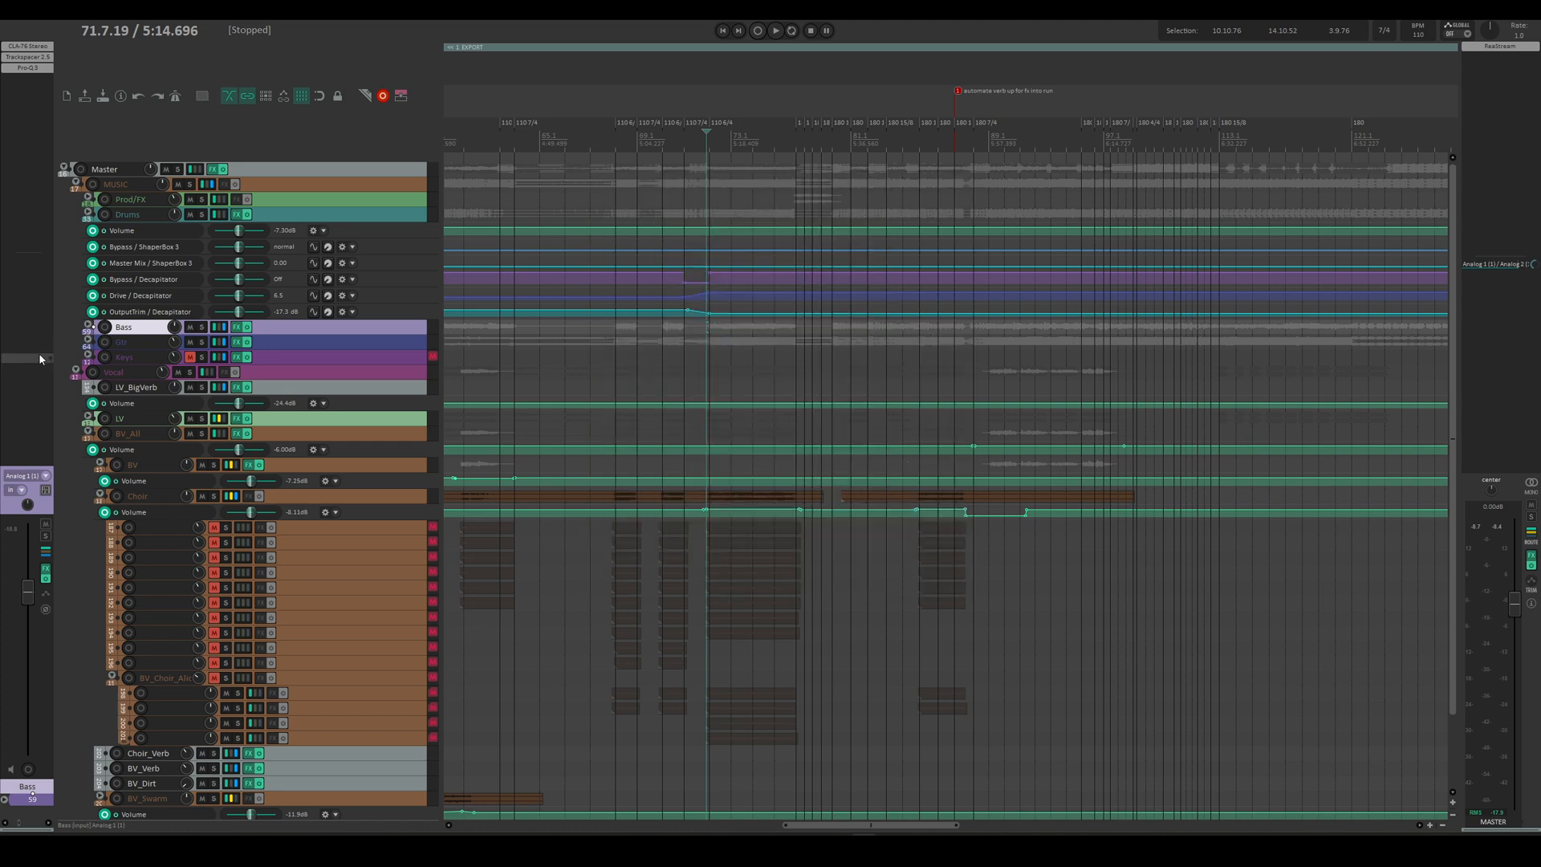
Step: Open Trackspacer 2.5 on the Gtr folder, play from 69.5.30 to watch its ducking, and place its window fully in view
{"action": "left_click", "coordinate": [265, 341]}
{"action": "left_click", "coordinate": [14, 47]}
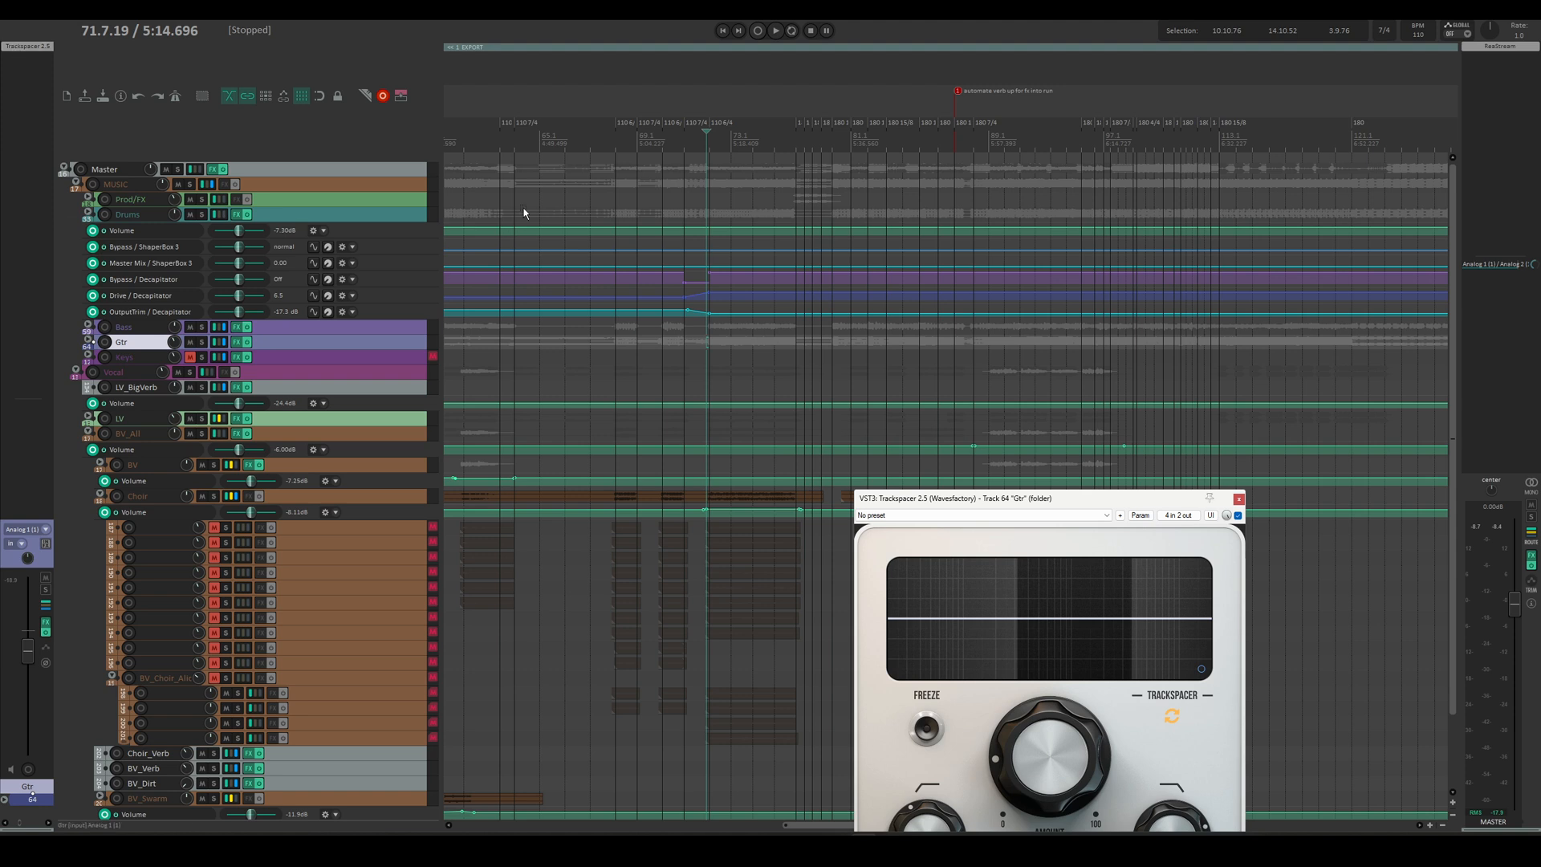
{"action": "left_click", "coordinate": [653, 139]}
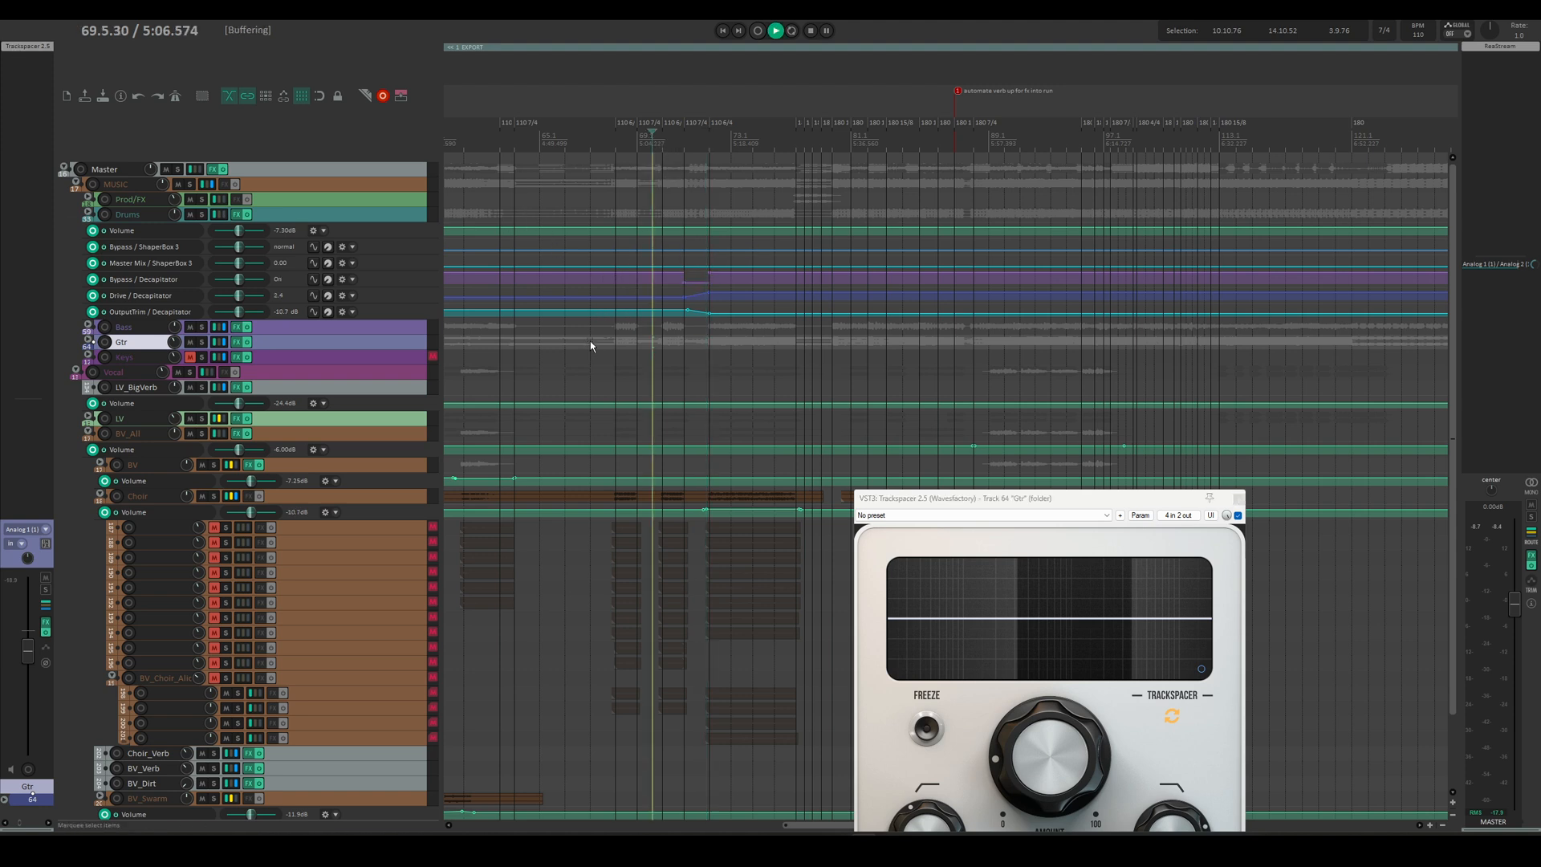
{"action": "key", "text": "space"}
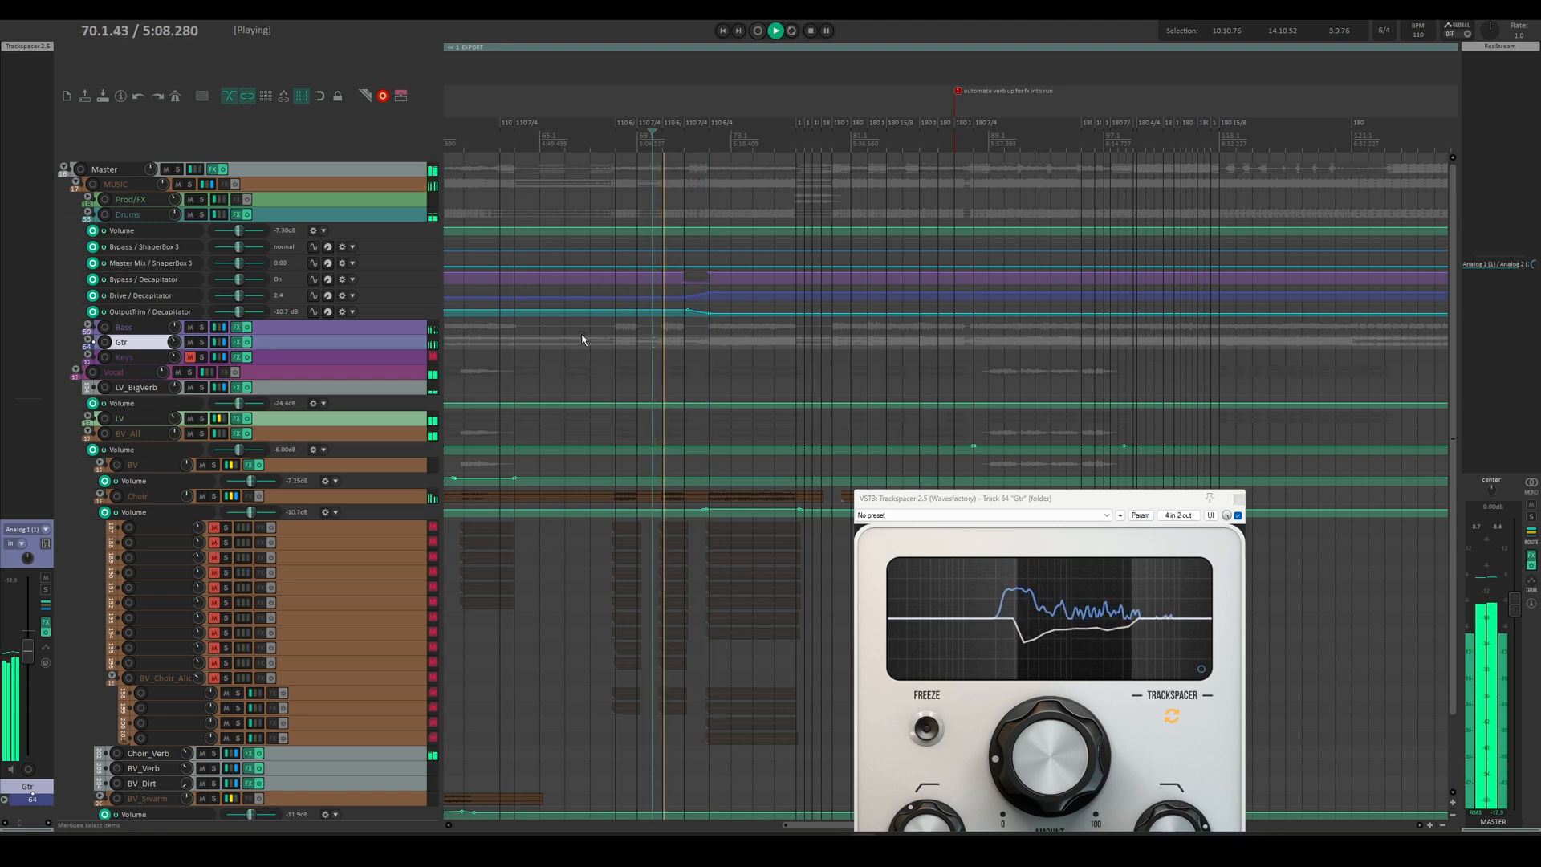
{"action": "left_click_drag", "start_coordinate": [1011, 503], "coordinate": [916, 404]}
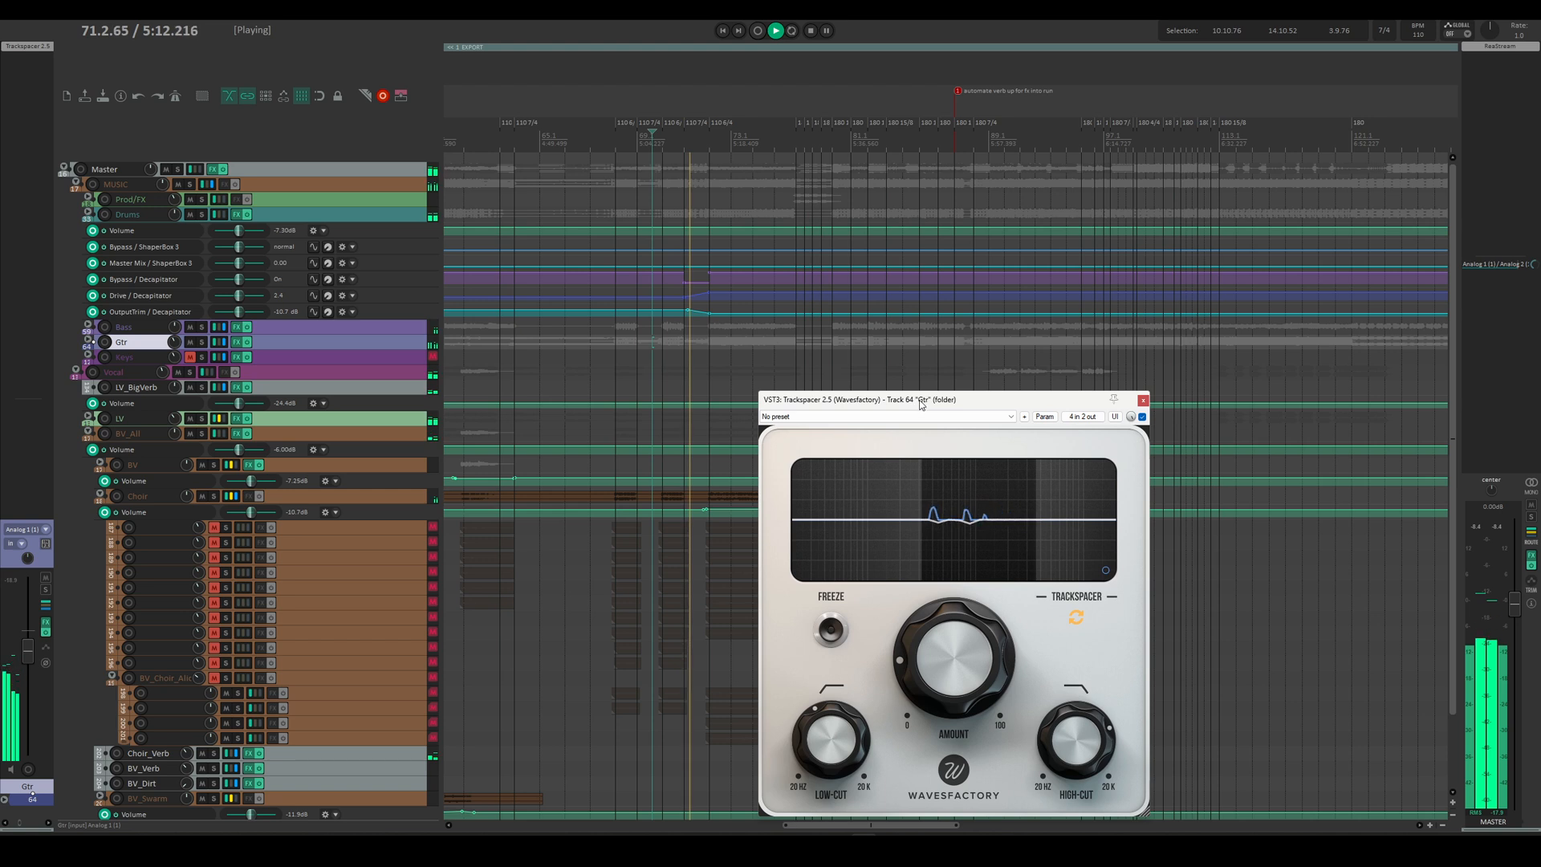
{"action": "key", "text": "space"}
{"action": "left_click_drag", "start_coordinate": [891, 400], "coordinate": [821, 333]}
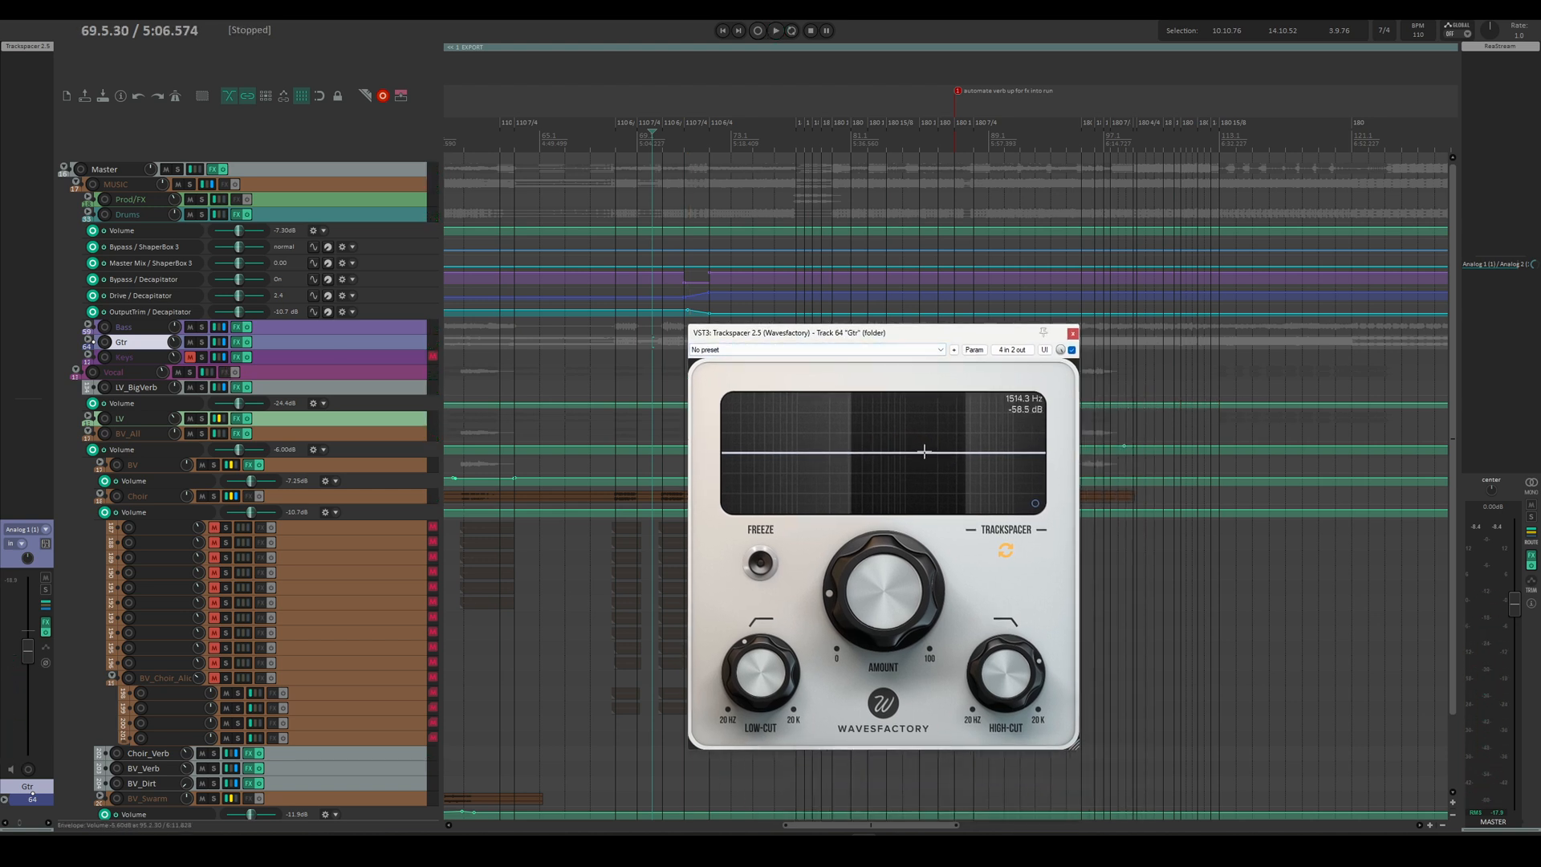
Step: Select the Keys folder for inspection and move the Gtr Trackspacer window aside to uncover the arrangement
{"action": "mouse_move", "coordinate": [988, 652]}
{"action": "left_click", "coordinate": [291, 358]}
{"action": "left_click_drag", "start_coordinate": [290, 357], "coordinate": [285, 349]}
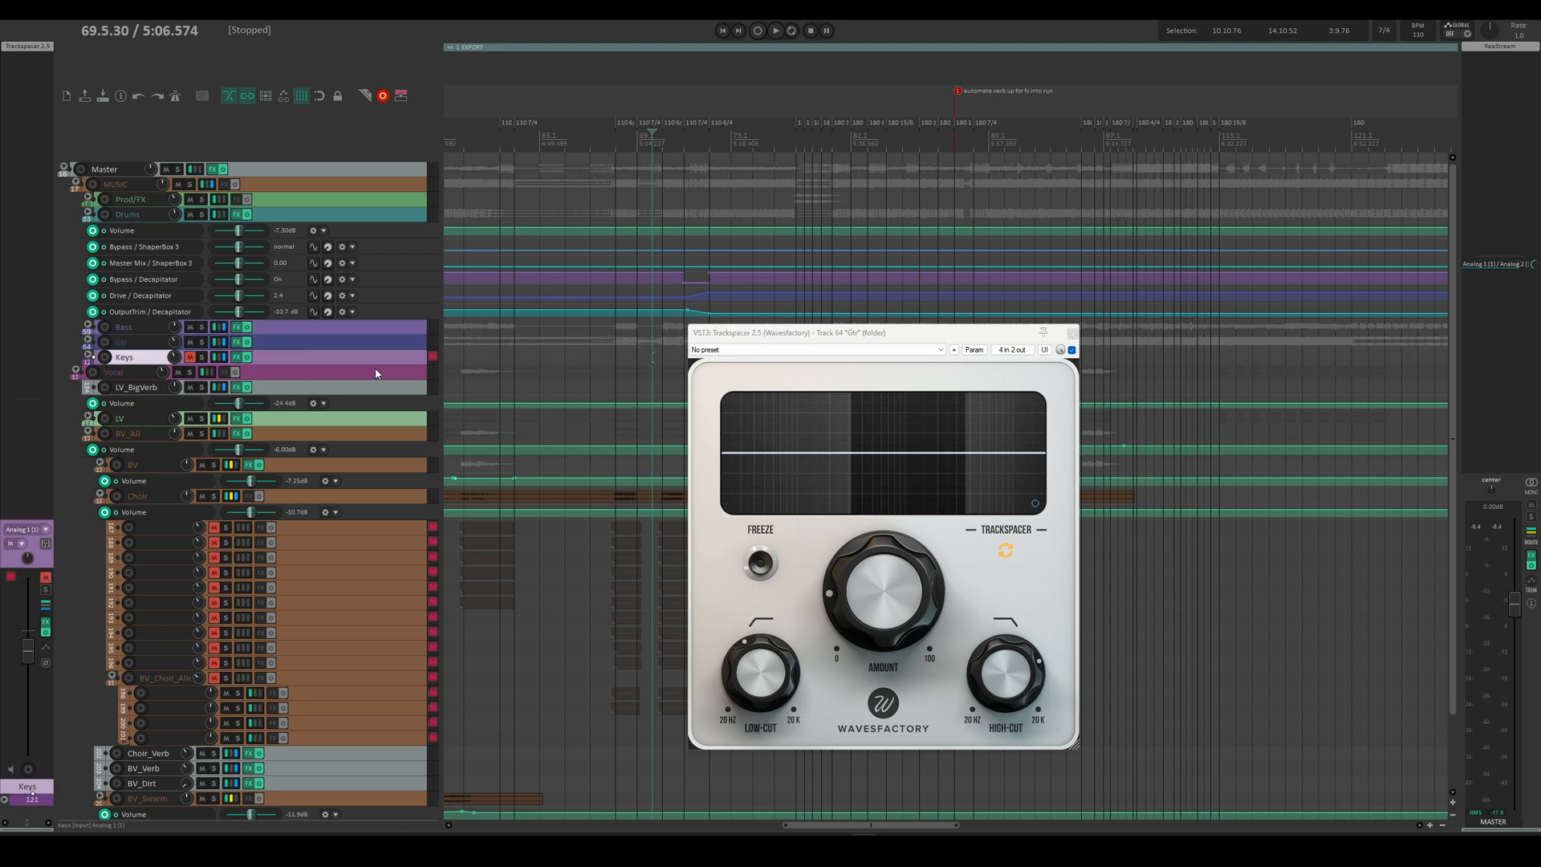
{"action": "left_click_drag", "start_coordinate": [882, 341], "coordinate": [1163, 332]}
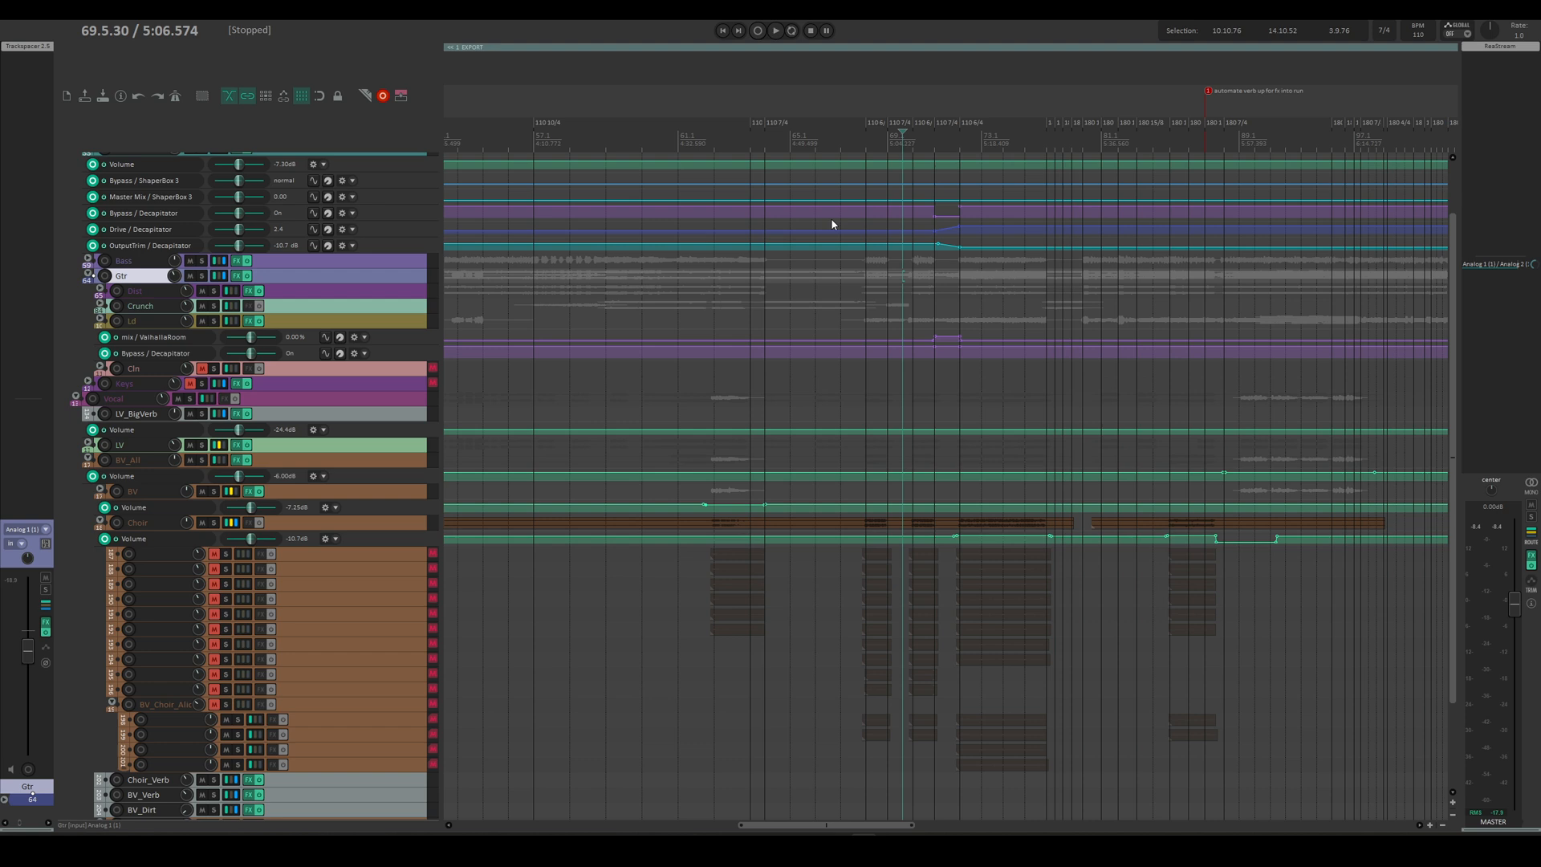
Step: Play the section from 93.5.80 through the dip in Gtr's Ratio / Trackspacer 2.5 envelope around bar 97
{"action": "scroll", "coordinate": [865, 309], "scroll_direction": "right", "scroll_amount": 3}
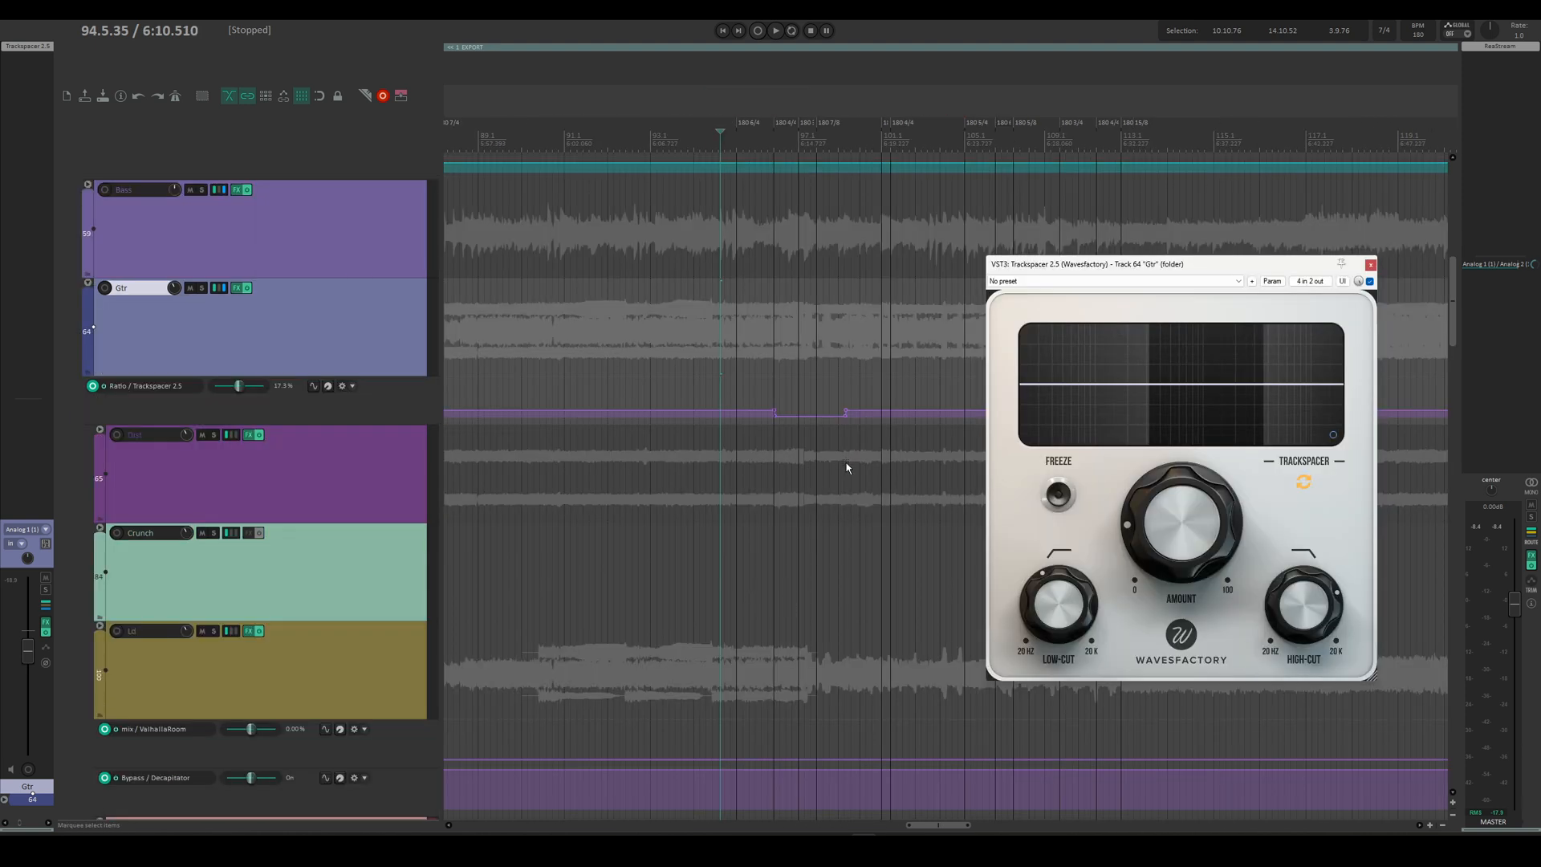
{"action": "mouse_move", "coordinate": [1158, 539]}
{"action": "key", "text": "space"}
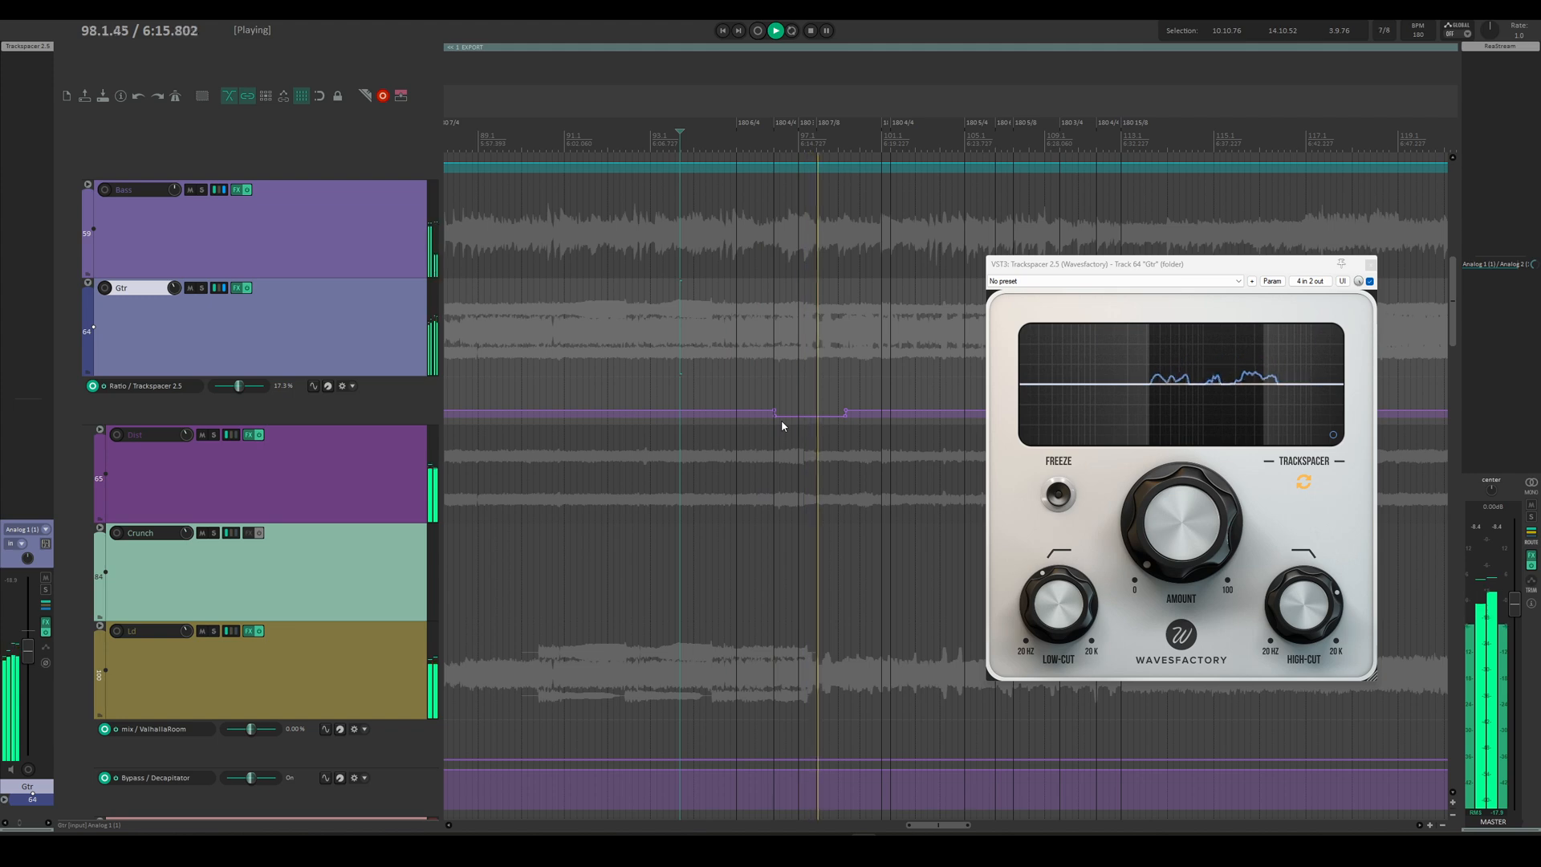
{"action": "key", "text": "space"}
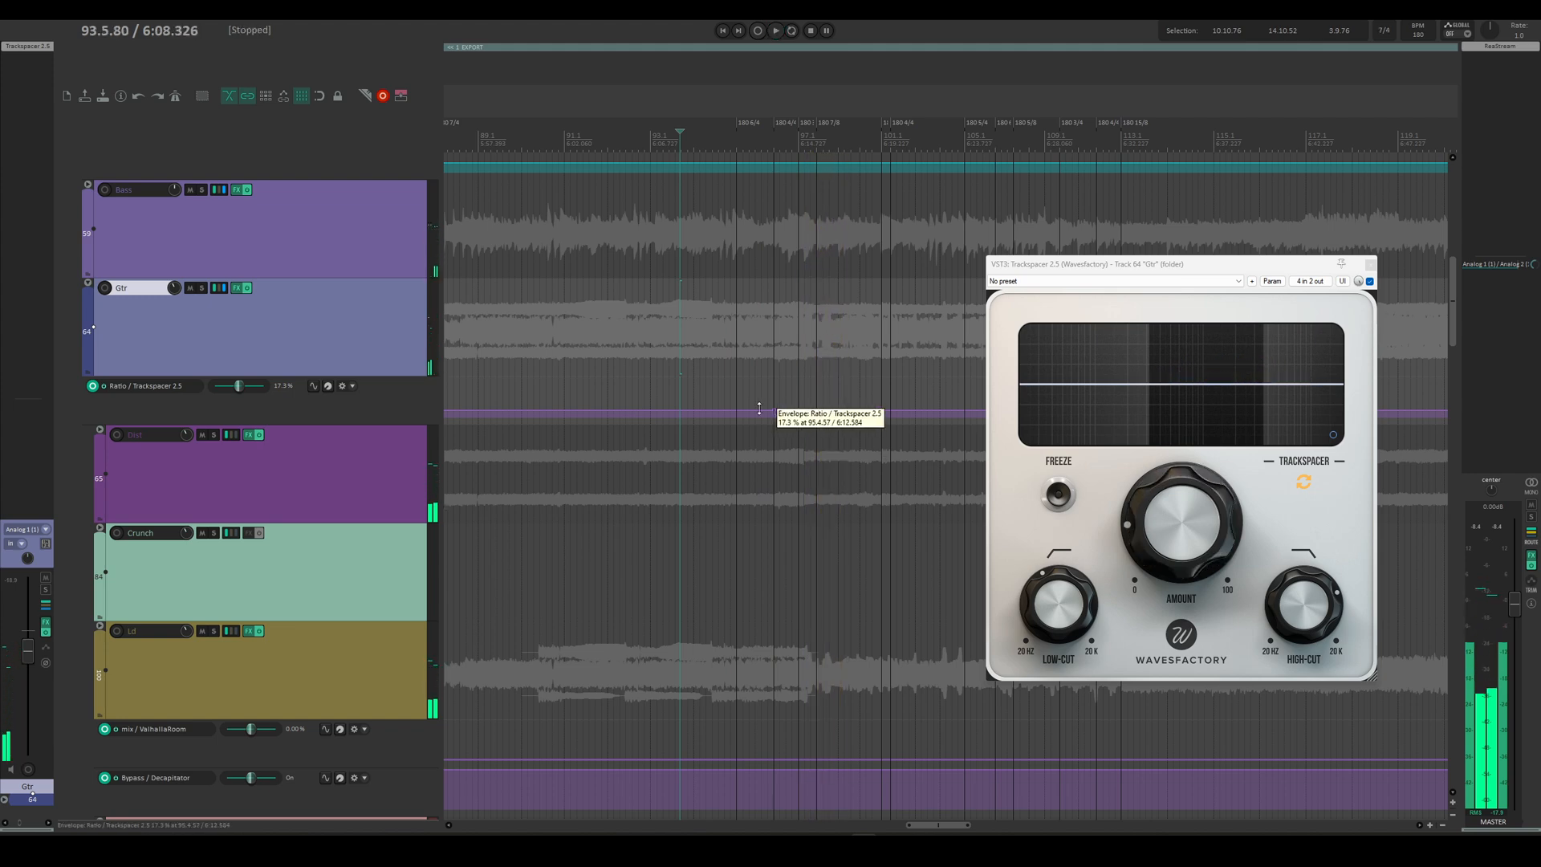
Step: Raise the dip in Gtr's Ratio / Trackspacer 2.5 envelope to the surrounding level and play that passage for comparison
{"action": "mouse_move", "coordinate": [788, 415]}
{"action": "left_mouse_down"}
{"action": "mouse_move", "coordinate": [783, 403]}
{"action": "mouse_move", "coordinate": [794, 425]}
{"action": "left_mouse_up"}
{"action": "scroll", "coordinate": [787, 411], "scroll_direction": "up", "scroll_amount": 3}
{"action": "left_click", "coordinate": [700, 313]}
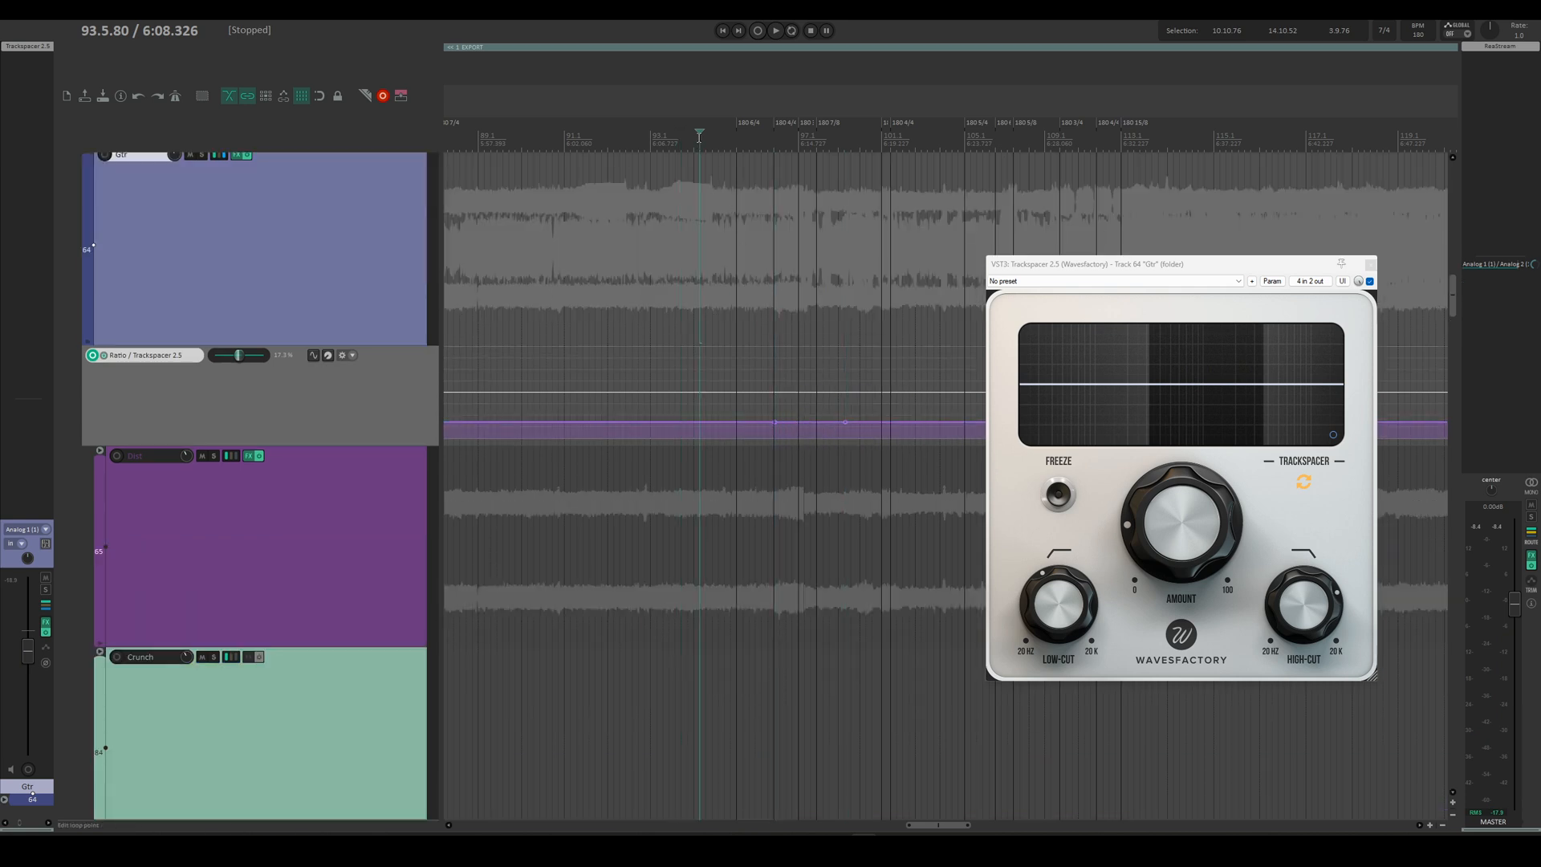
{"action": "key", "text": "space"}
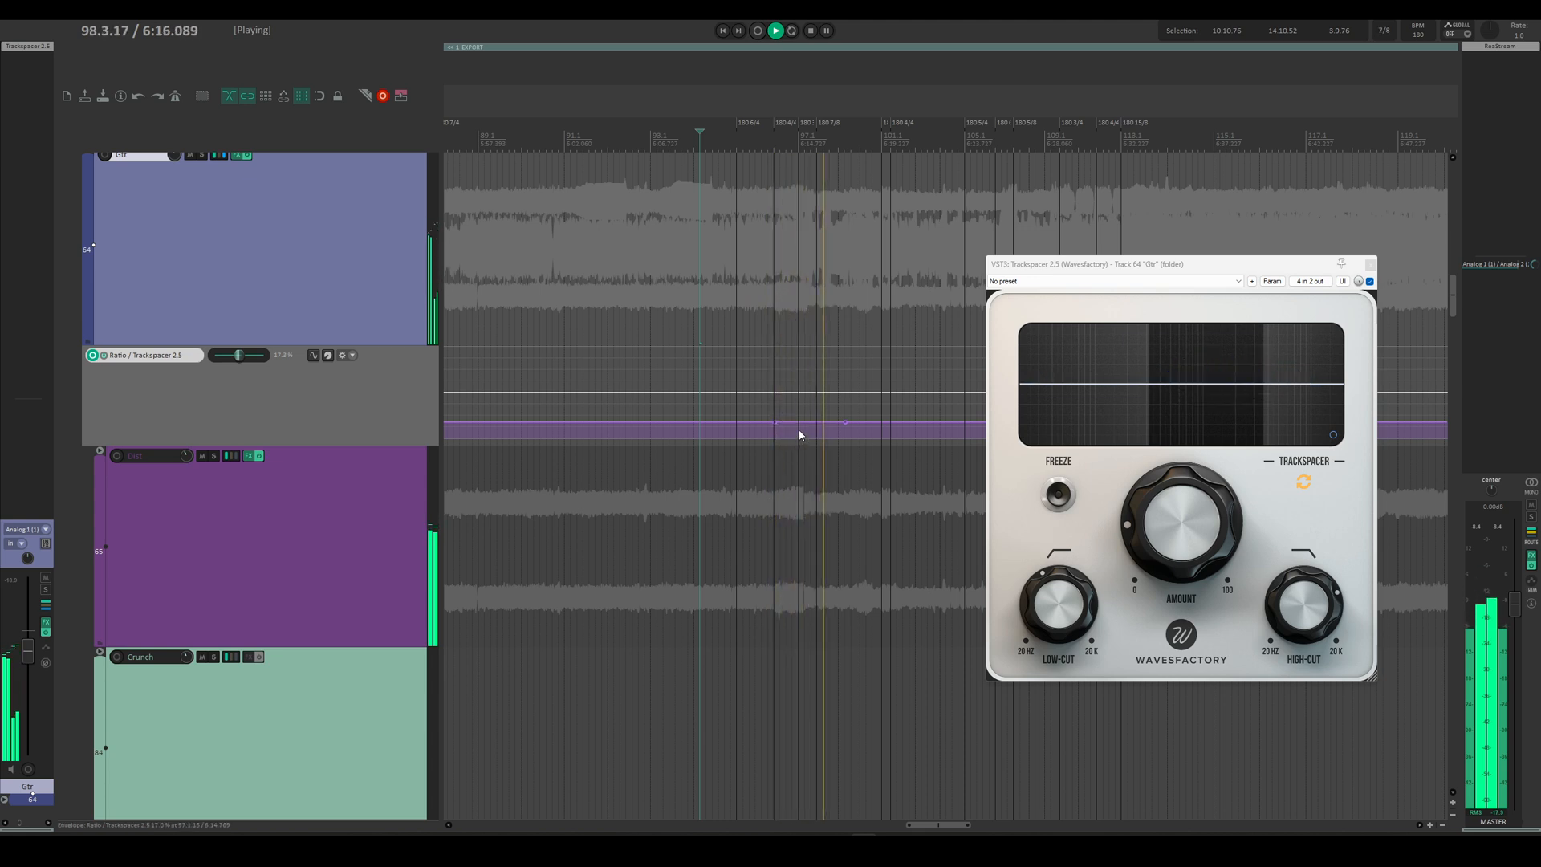
{"action": "key", "text": "space"}
Step: Lower the envelope segment around bar 97 in Gtr's Ratio / Trackspacer 2.5 lane back down and play the passage
{"action": "left_click_drag", "start_coordinate": [797, 423], "coordinate": [799, 465]}
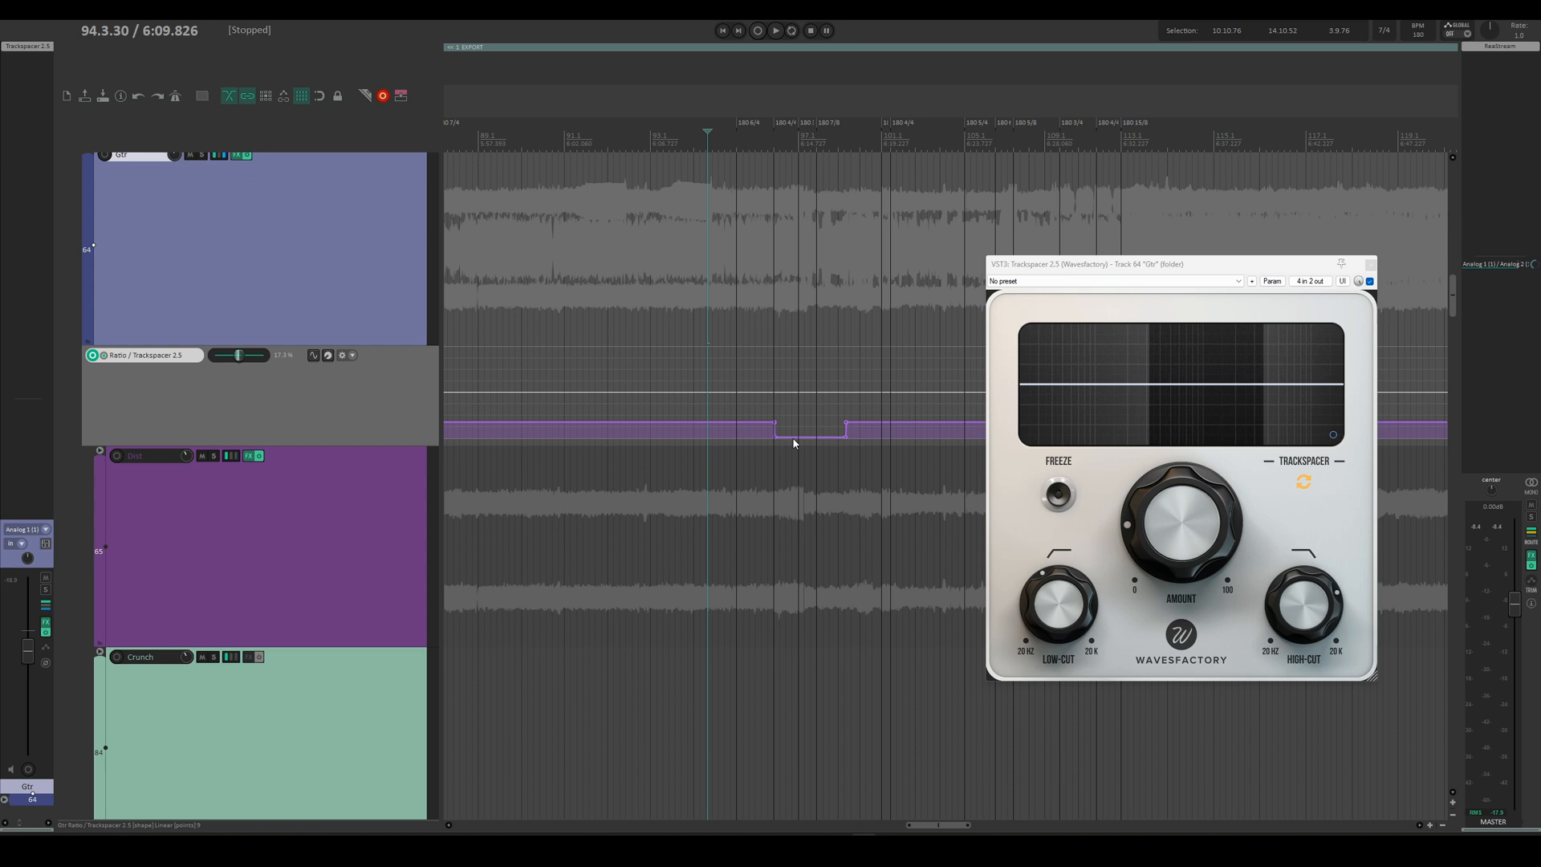
{"action": "key", "text": "space"}
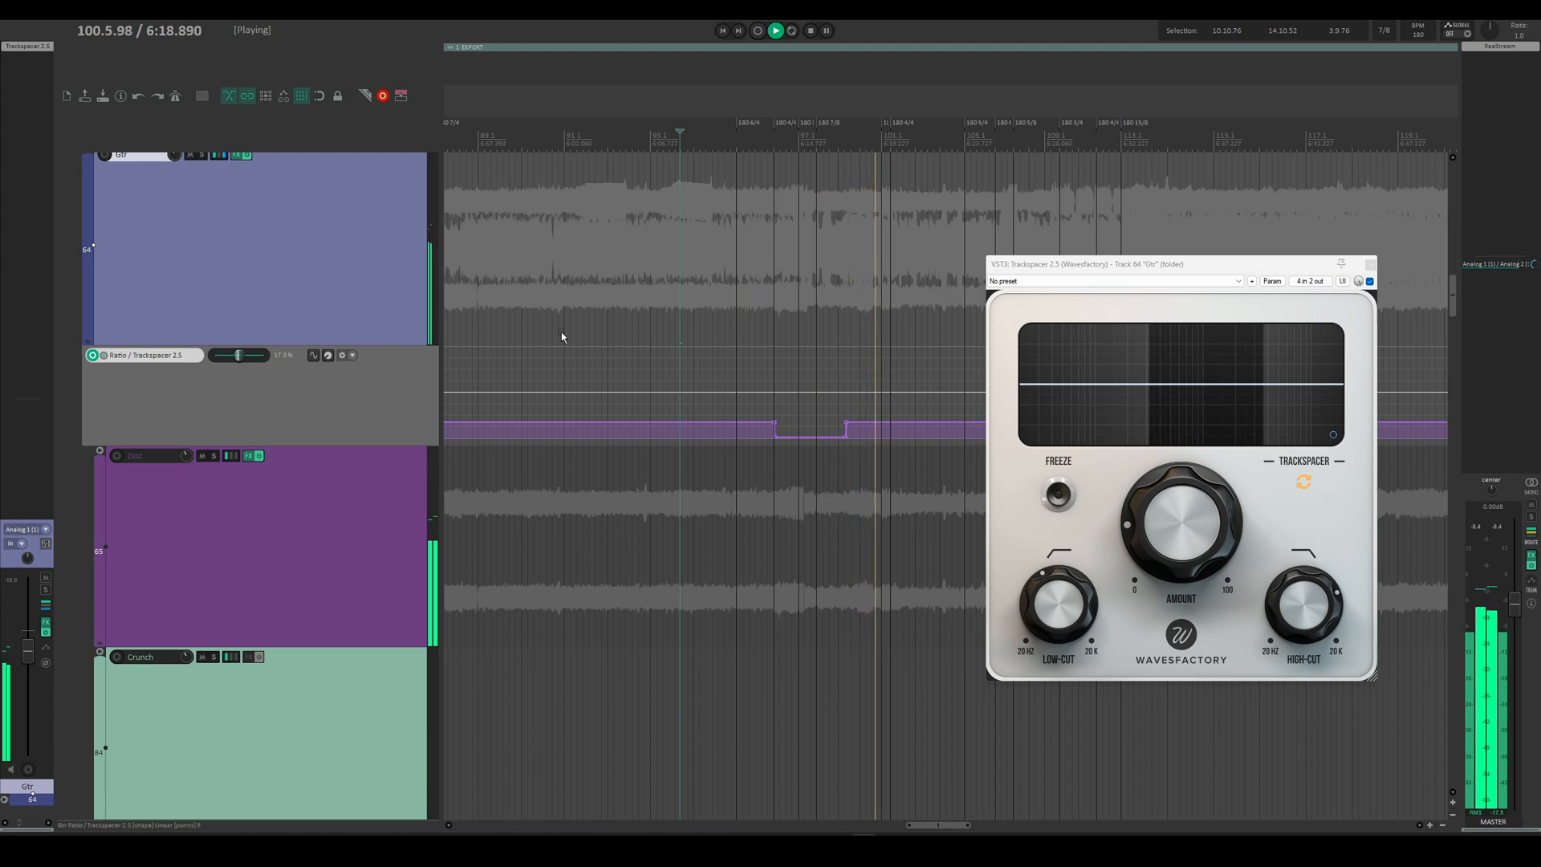
{"action": "key", "text": "space"}
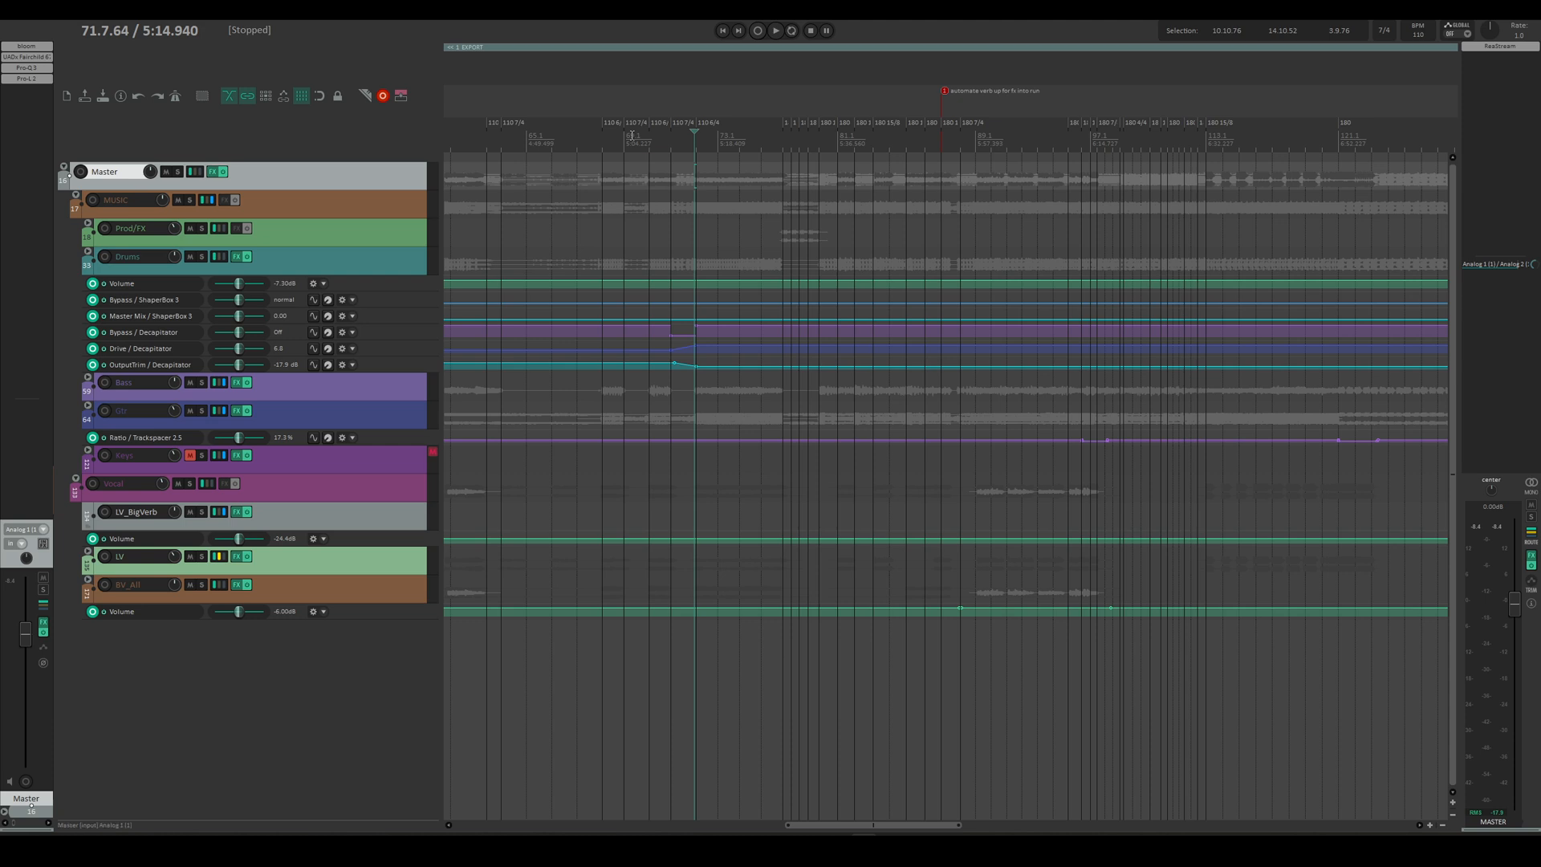
Step: Open bloom and the UADx Fairchild 670 Compressor on the Master track and play the mix from just before bar 73
{"action": "left_click", "coordinate": [27, 47]}
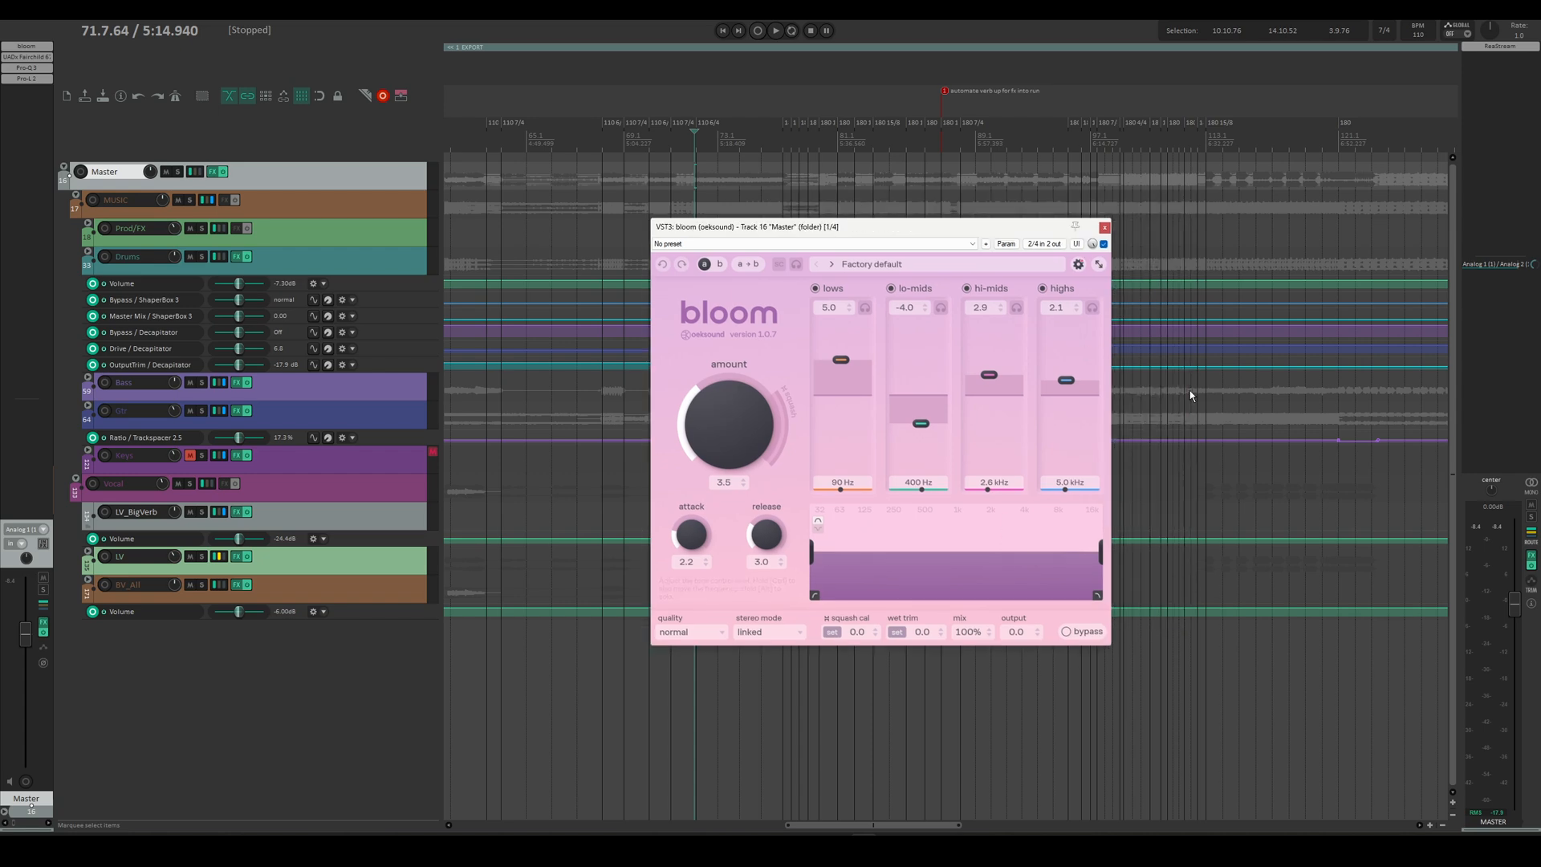
{"action": "left_click_drag", "start_coordinate": [892, 231], "coordinate": [709, 245]}
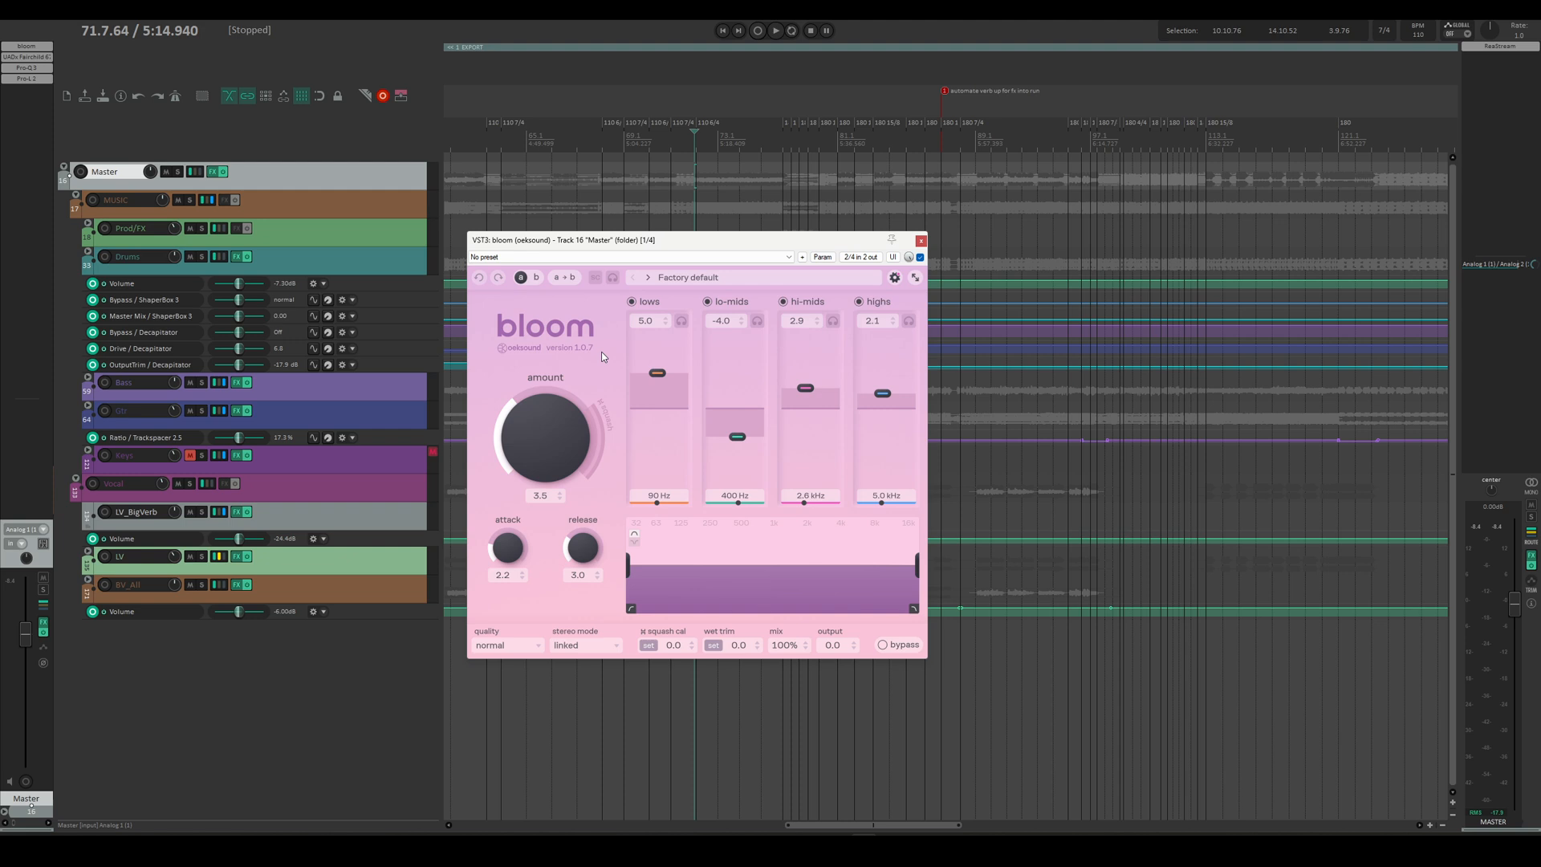
{"action": "left_click", "coordinate": [25, 58]}
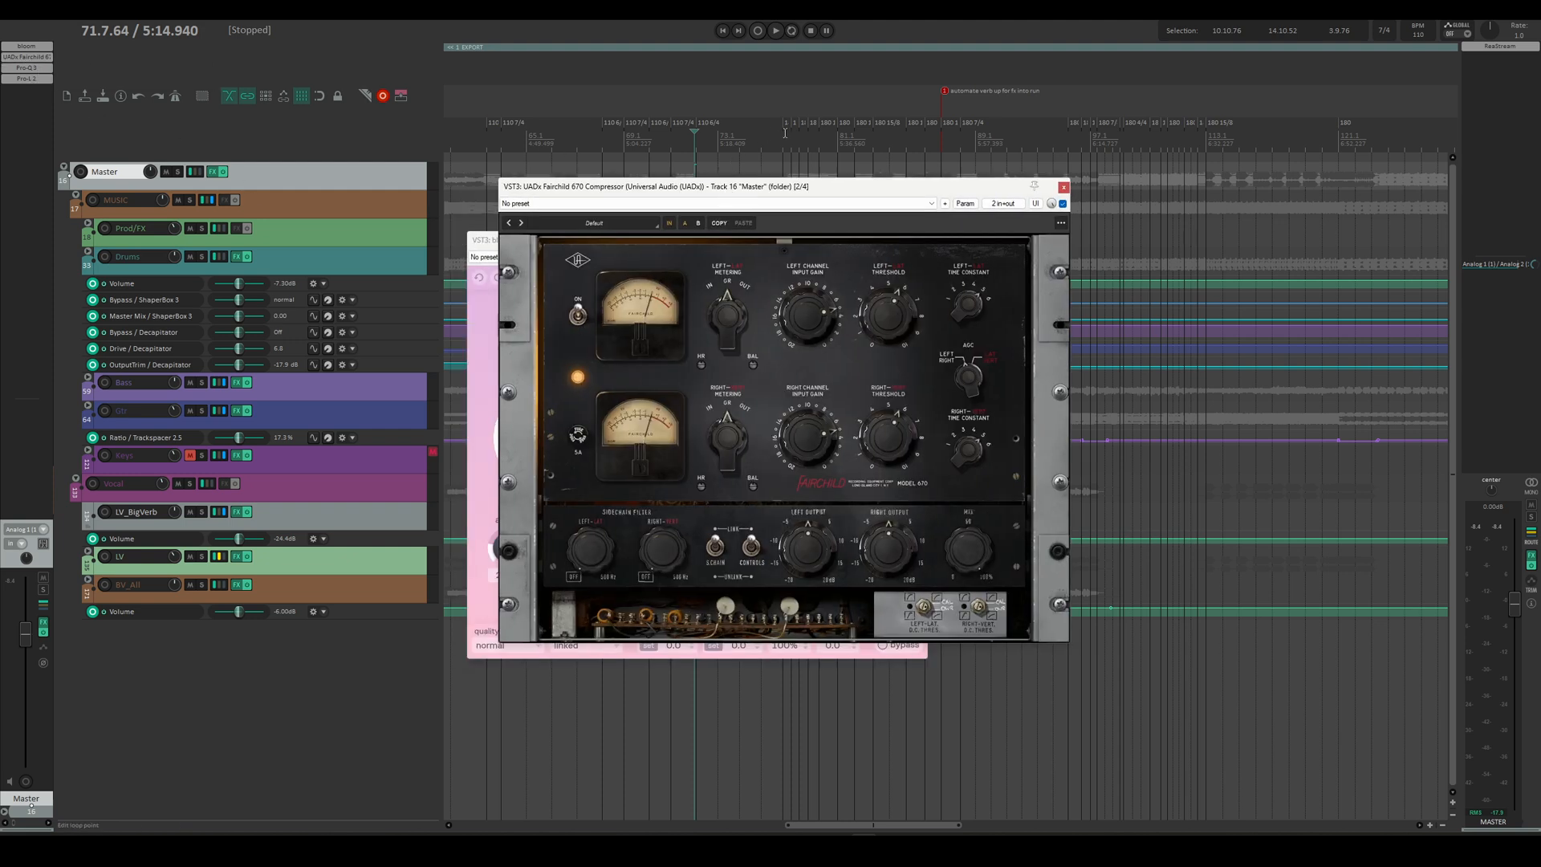
{"action": "left_click", "coordinate": [710, 133]}
{"action": "key", "text": "space"}
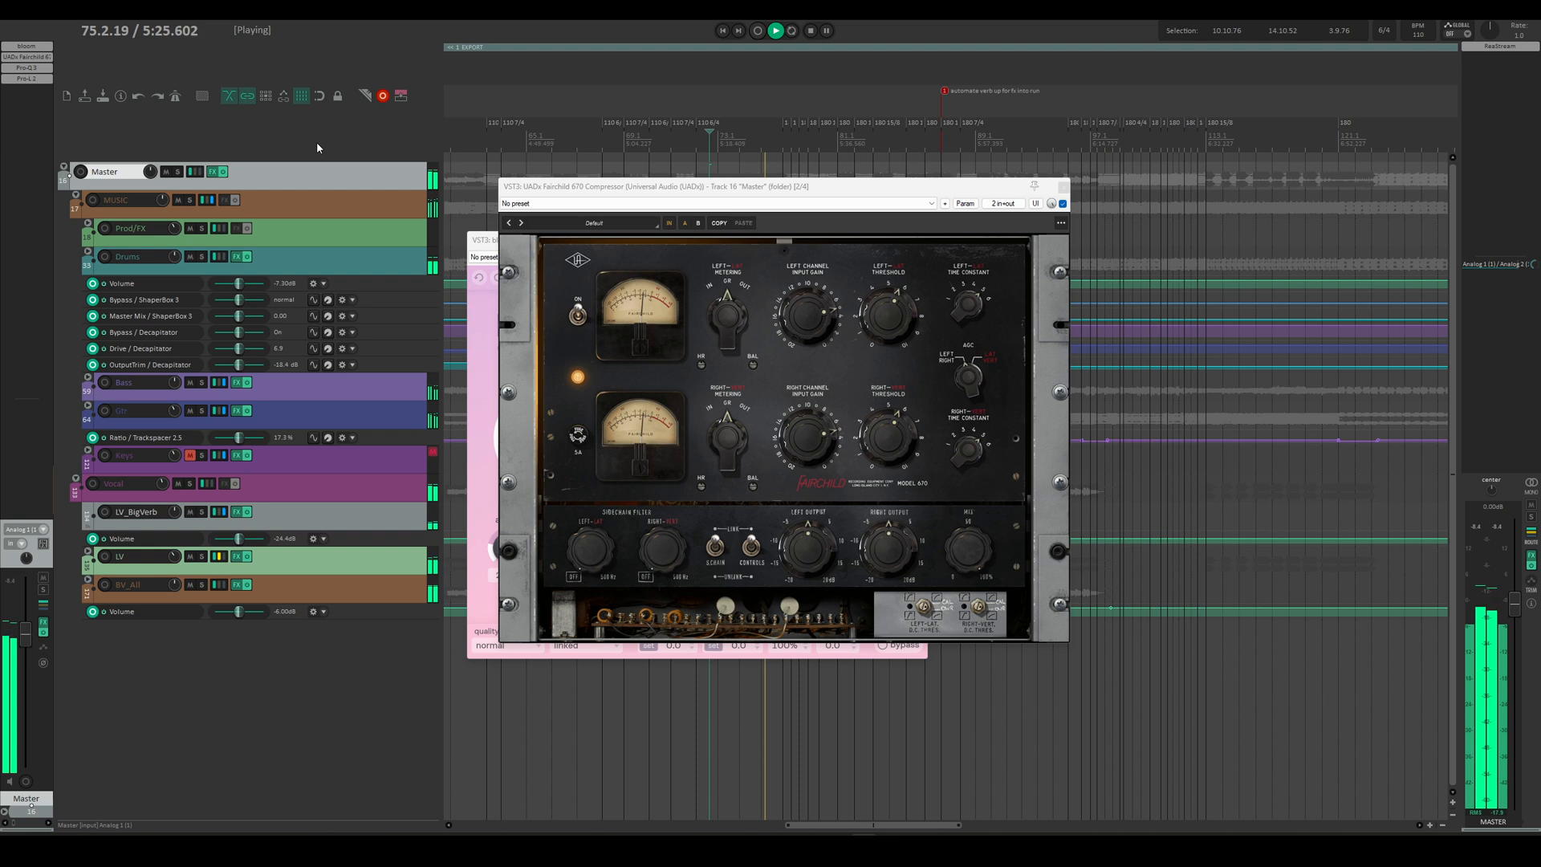
Step: Stop playback and open the Master track's Pro-Q 3 and Pro-L 2 to examine their EQ and limiter settings
{"action": "key", "text": "space"}
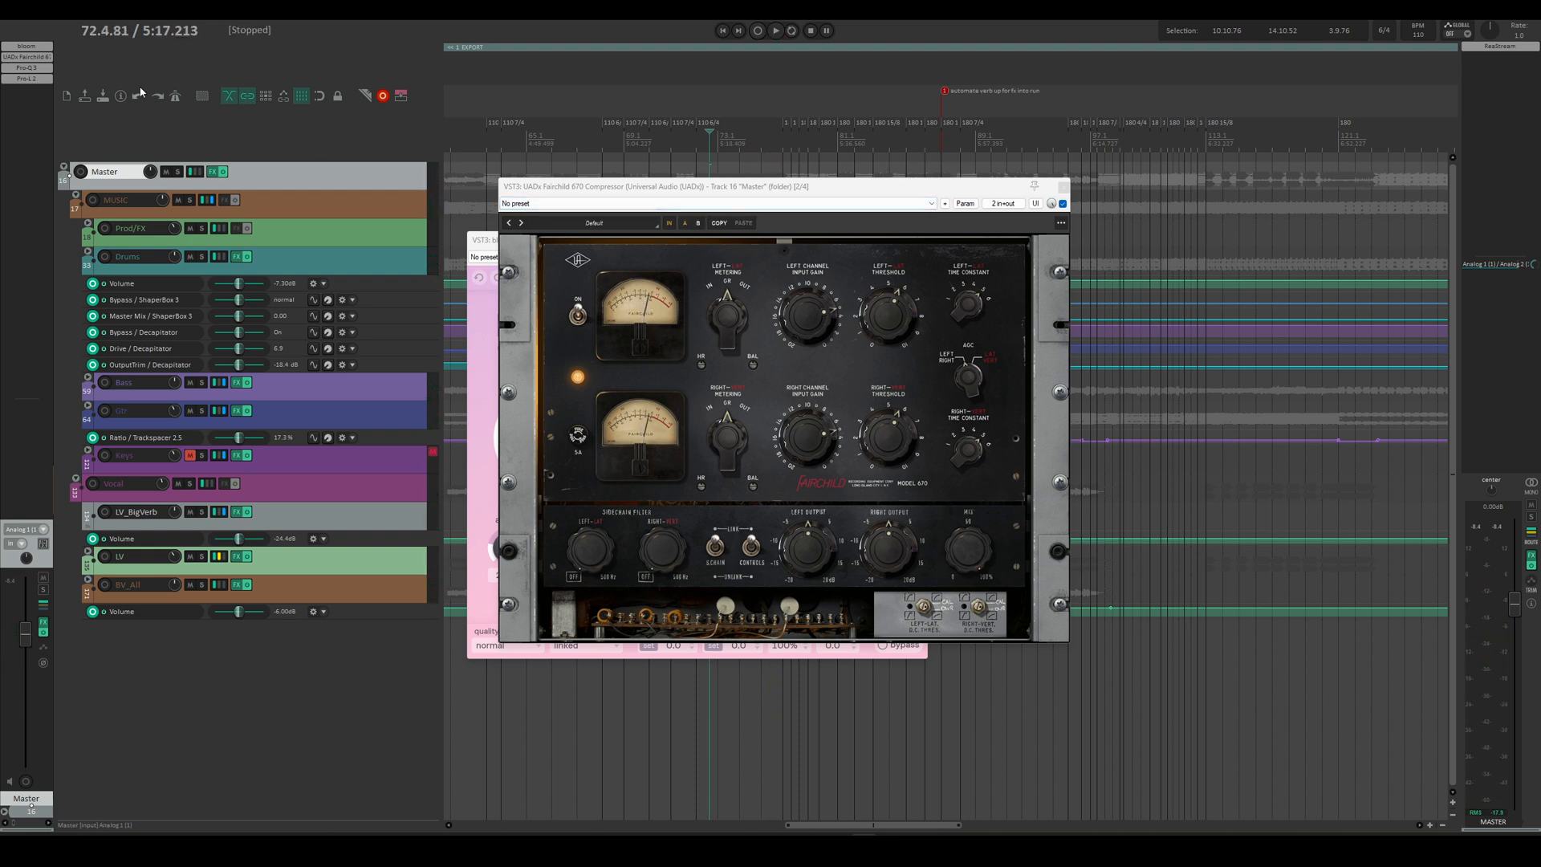
{"action": "left_click", "coordinate": [12, 69]}
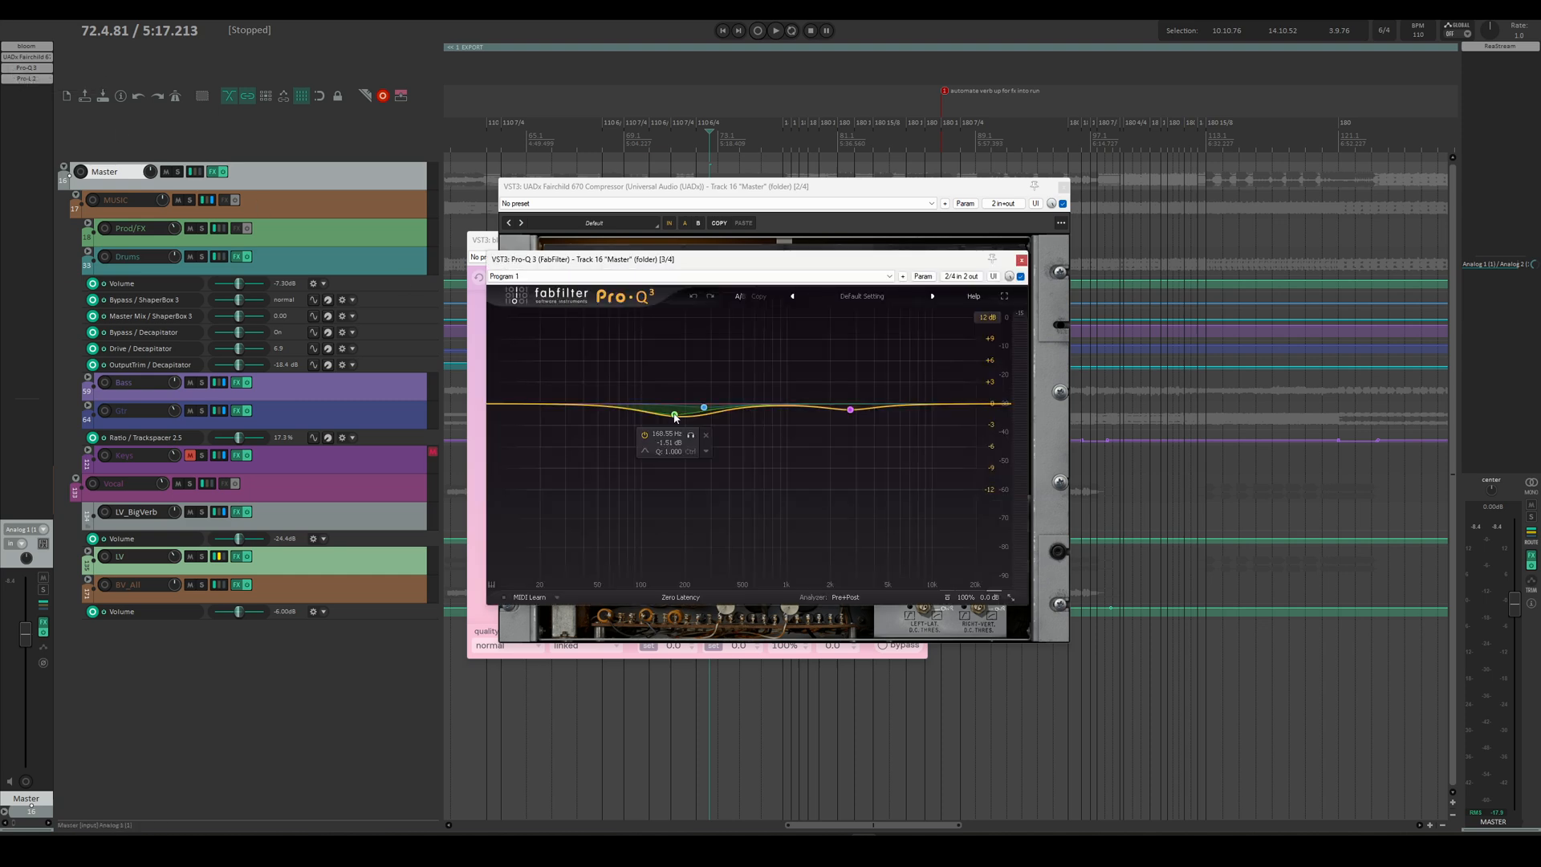
{"action": "mouse_move", "coordinate": [851, 416]}
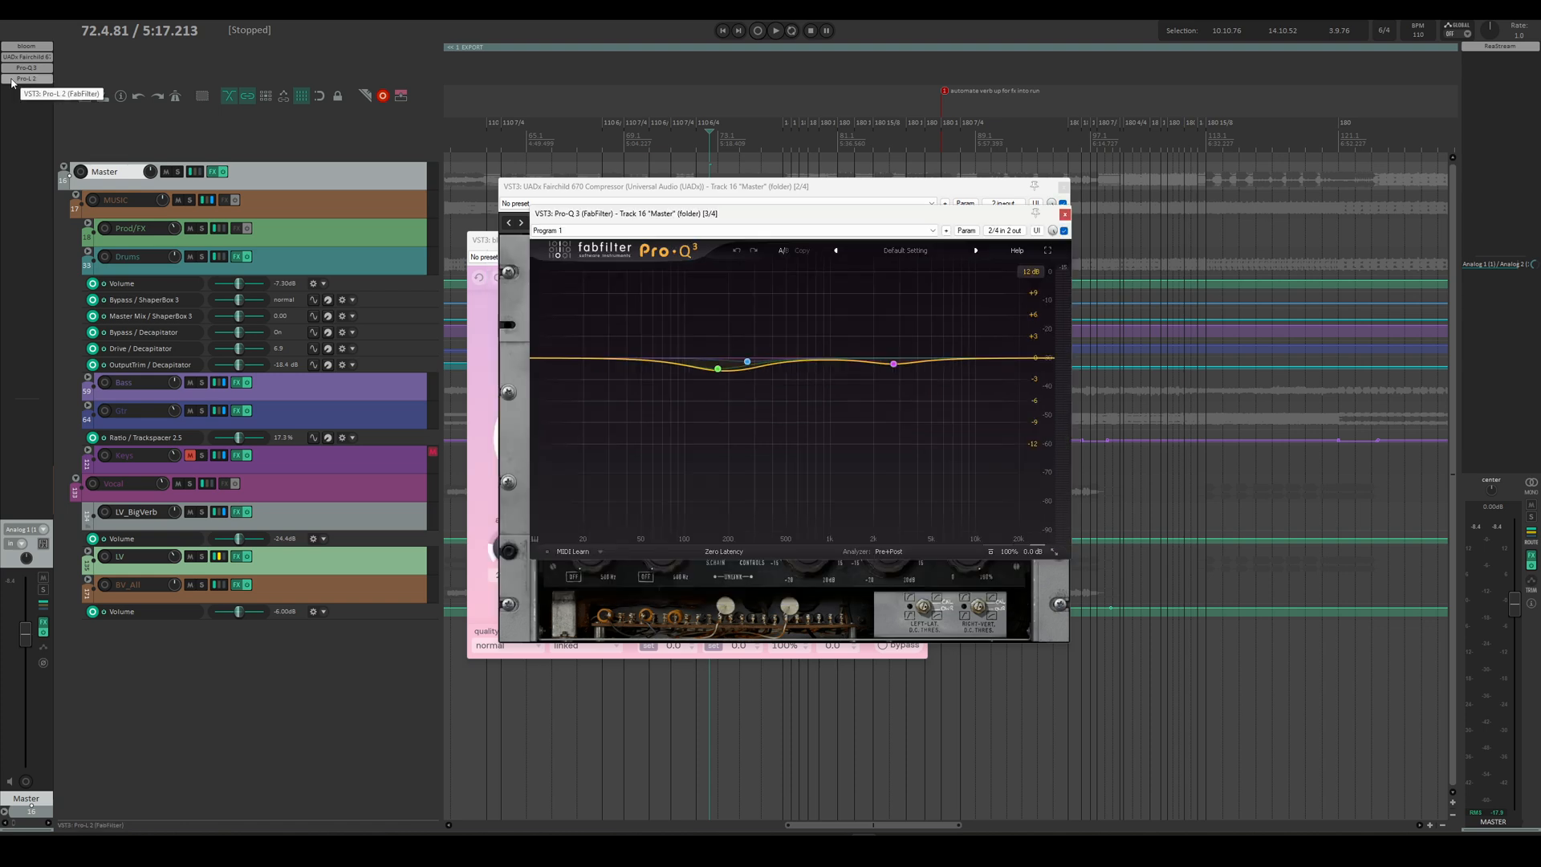
{"action": "left_click", "coordinate": [26, 78]}
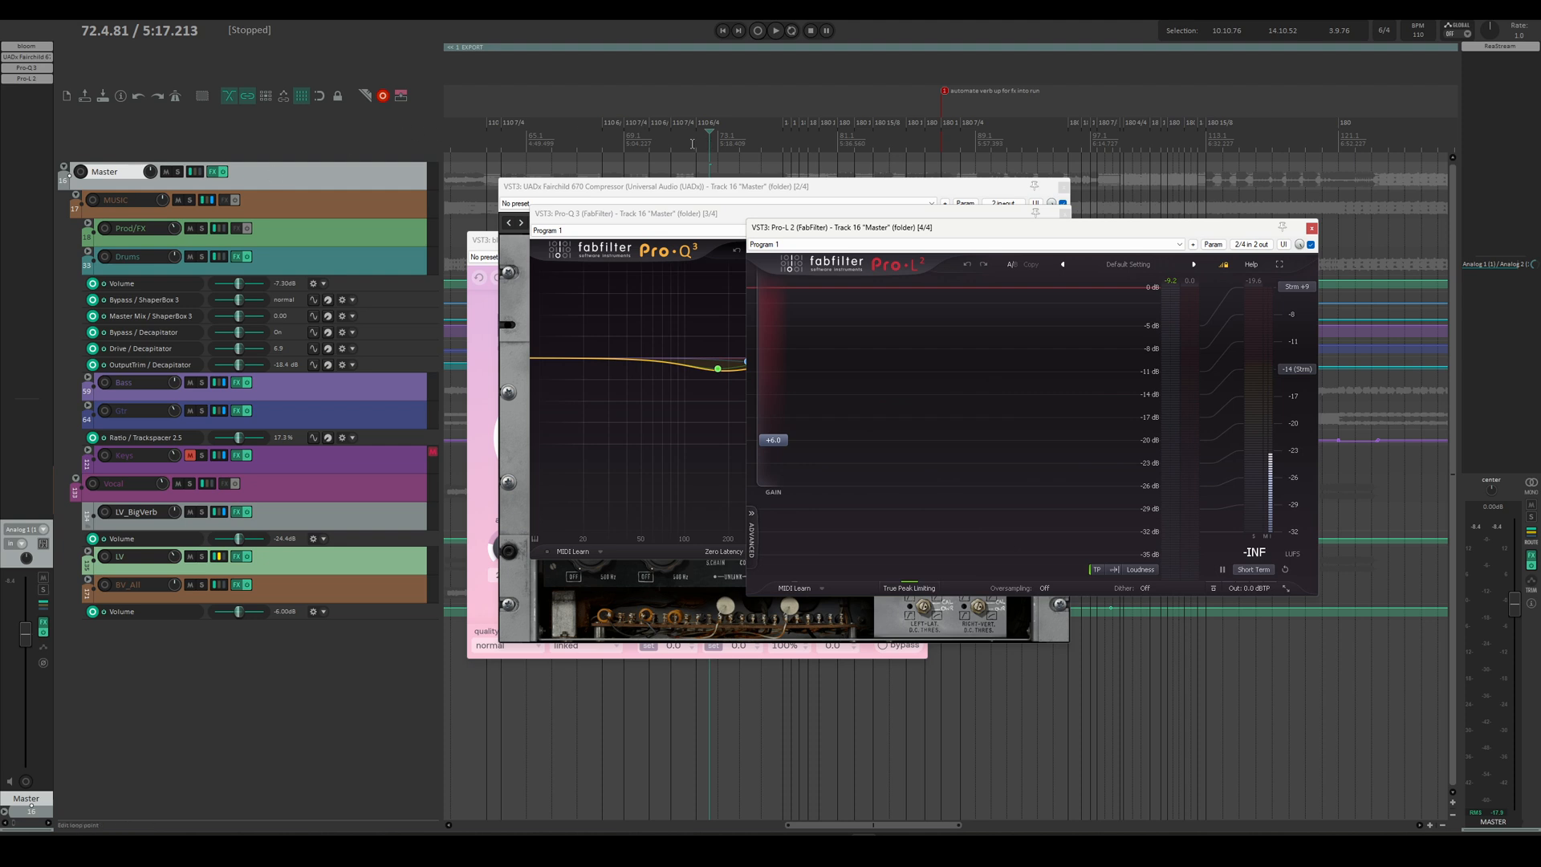
Step: Place the edit cursor at 73.1.98, then unmute the Keys folder track and expand it to show its child tracks
{"action": "left_click", "coordinate": [720, 144]}
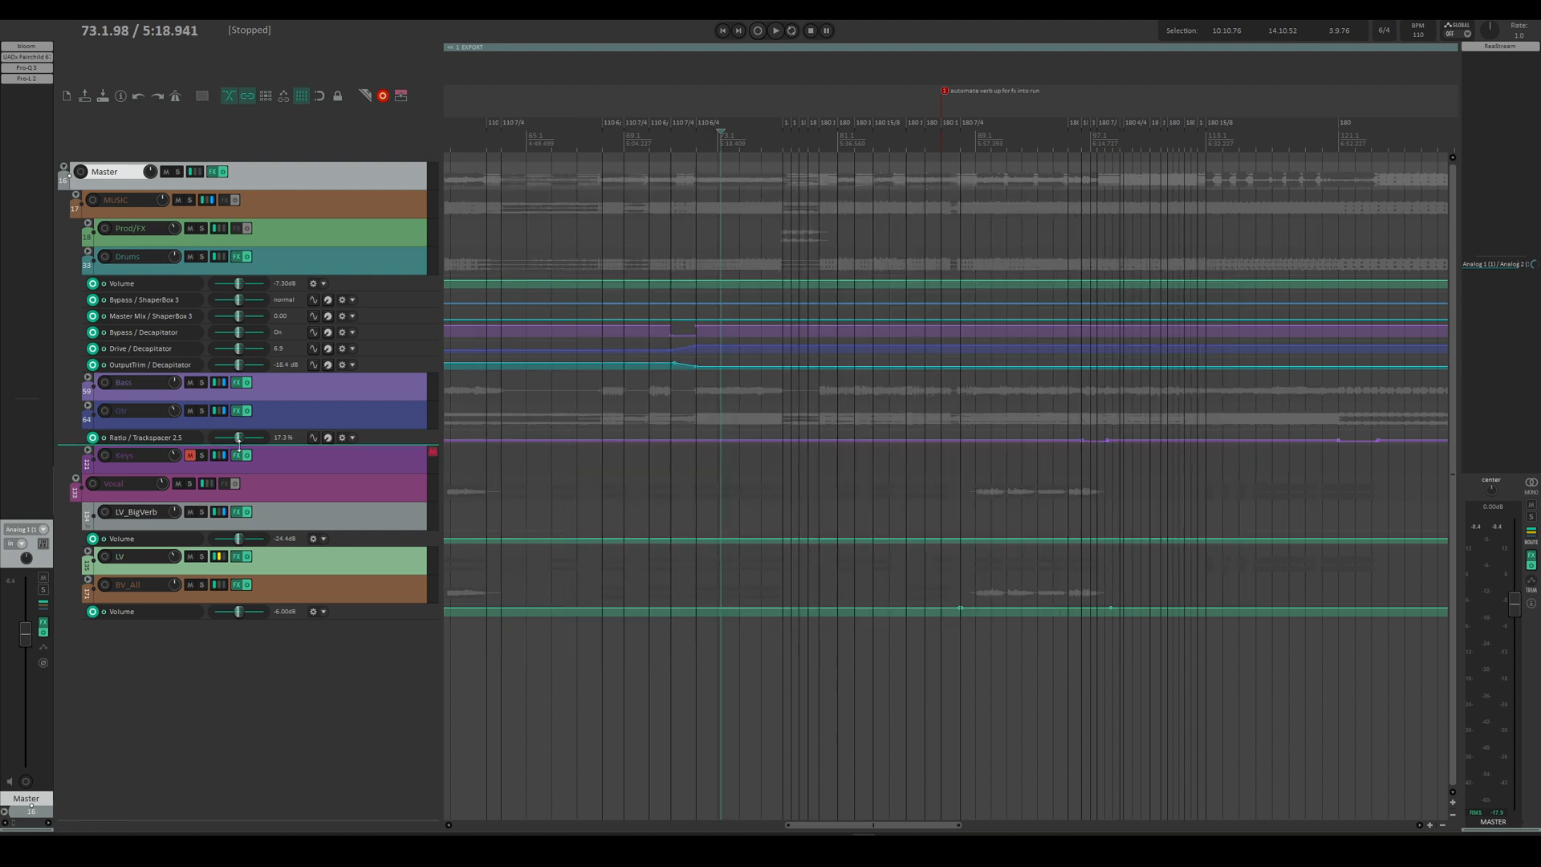
{"action": "left_click", "coordinate": [189, 458]}
{"action": "left_click", "coordinate": [294, 457]}
{"action": "key", "text": "f"}
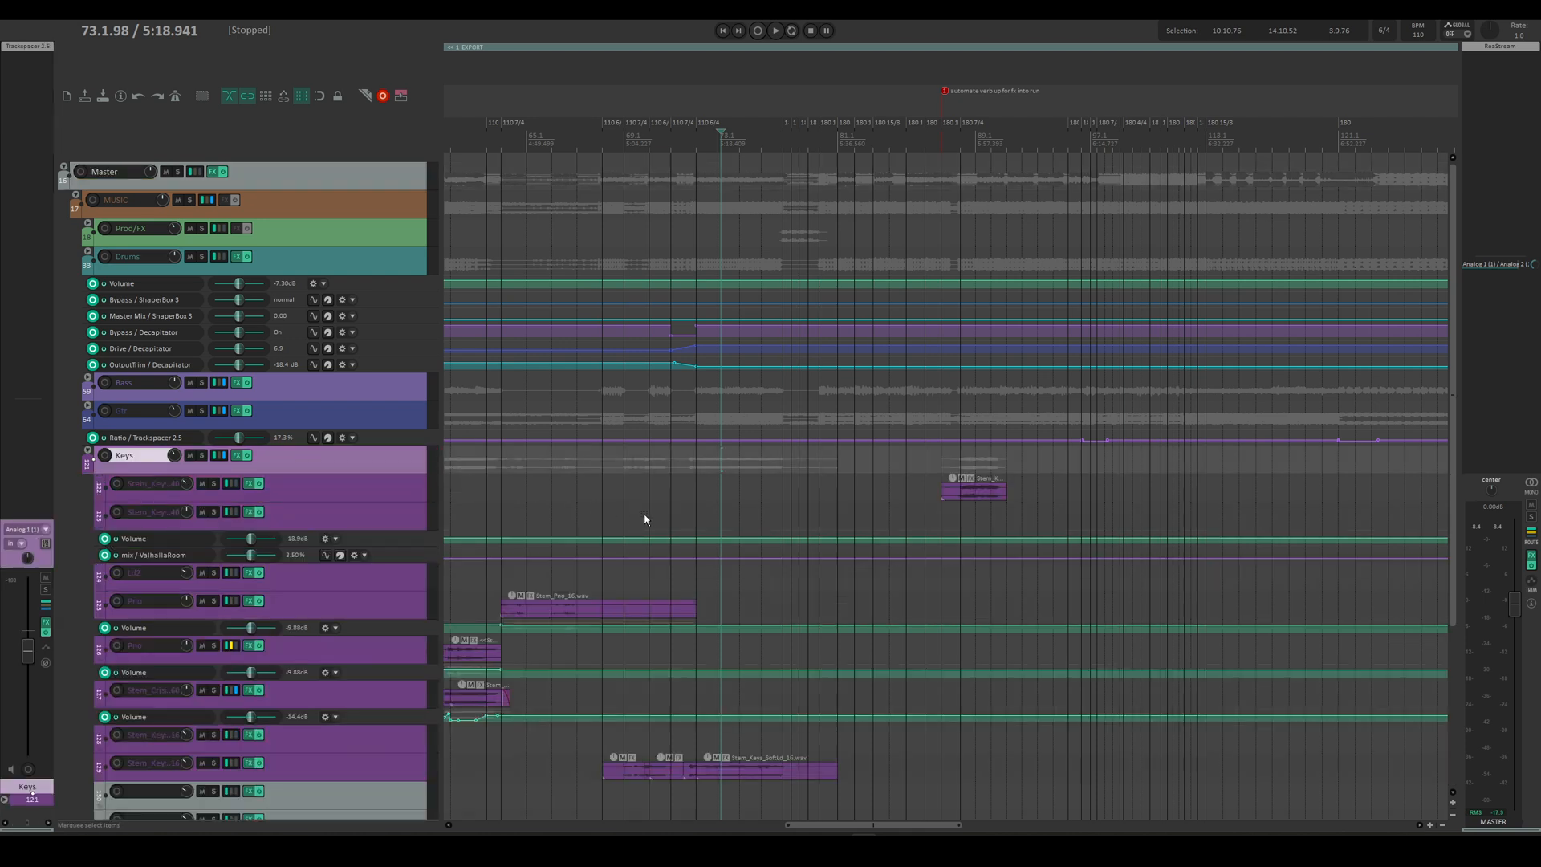